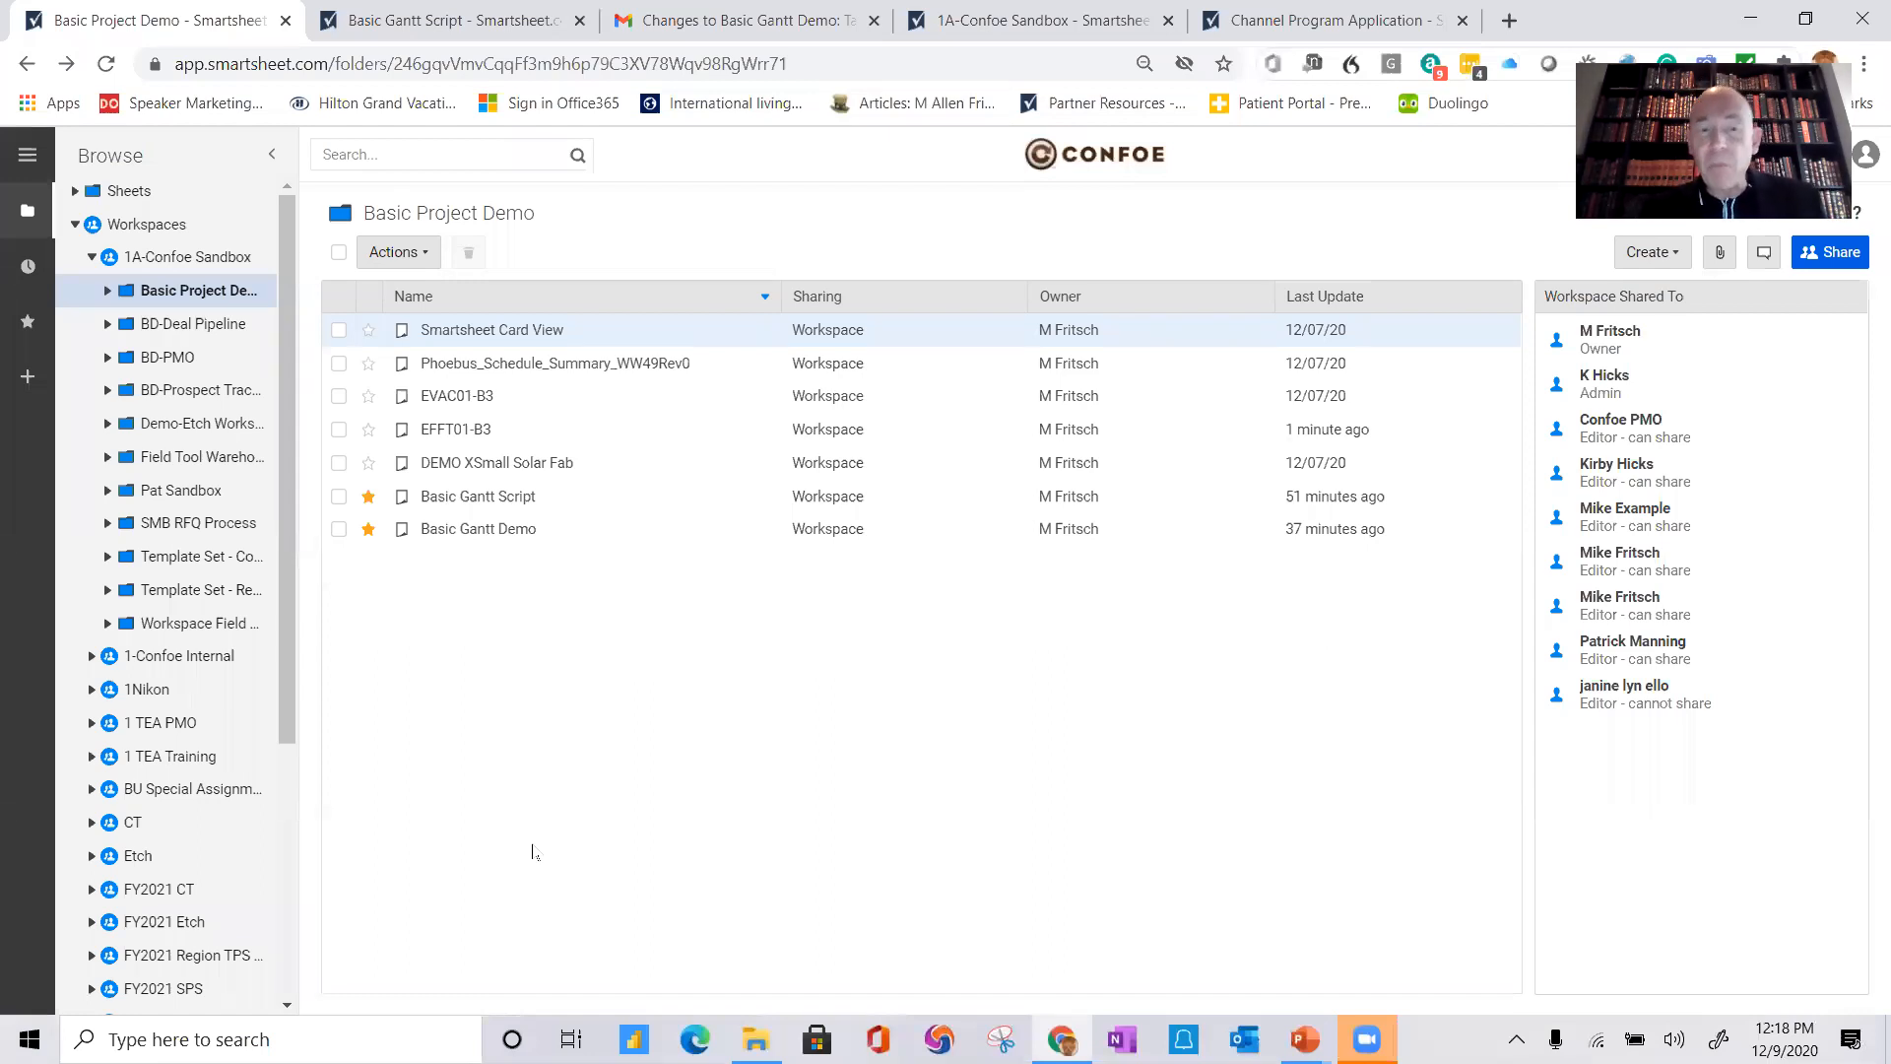
# Step: Switch to the Basic Gantt Script sheet and display it in Grid View
pyautogui.click(426, 25)
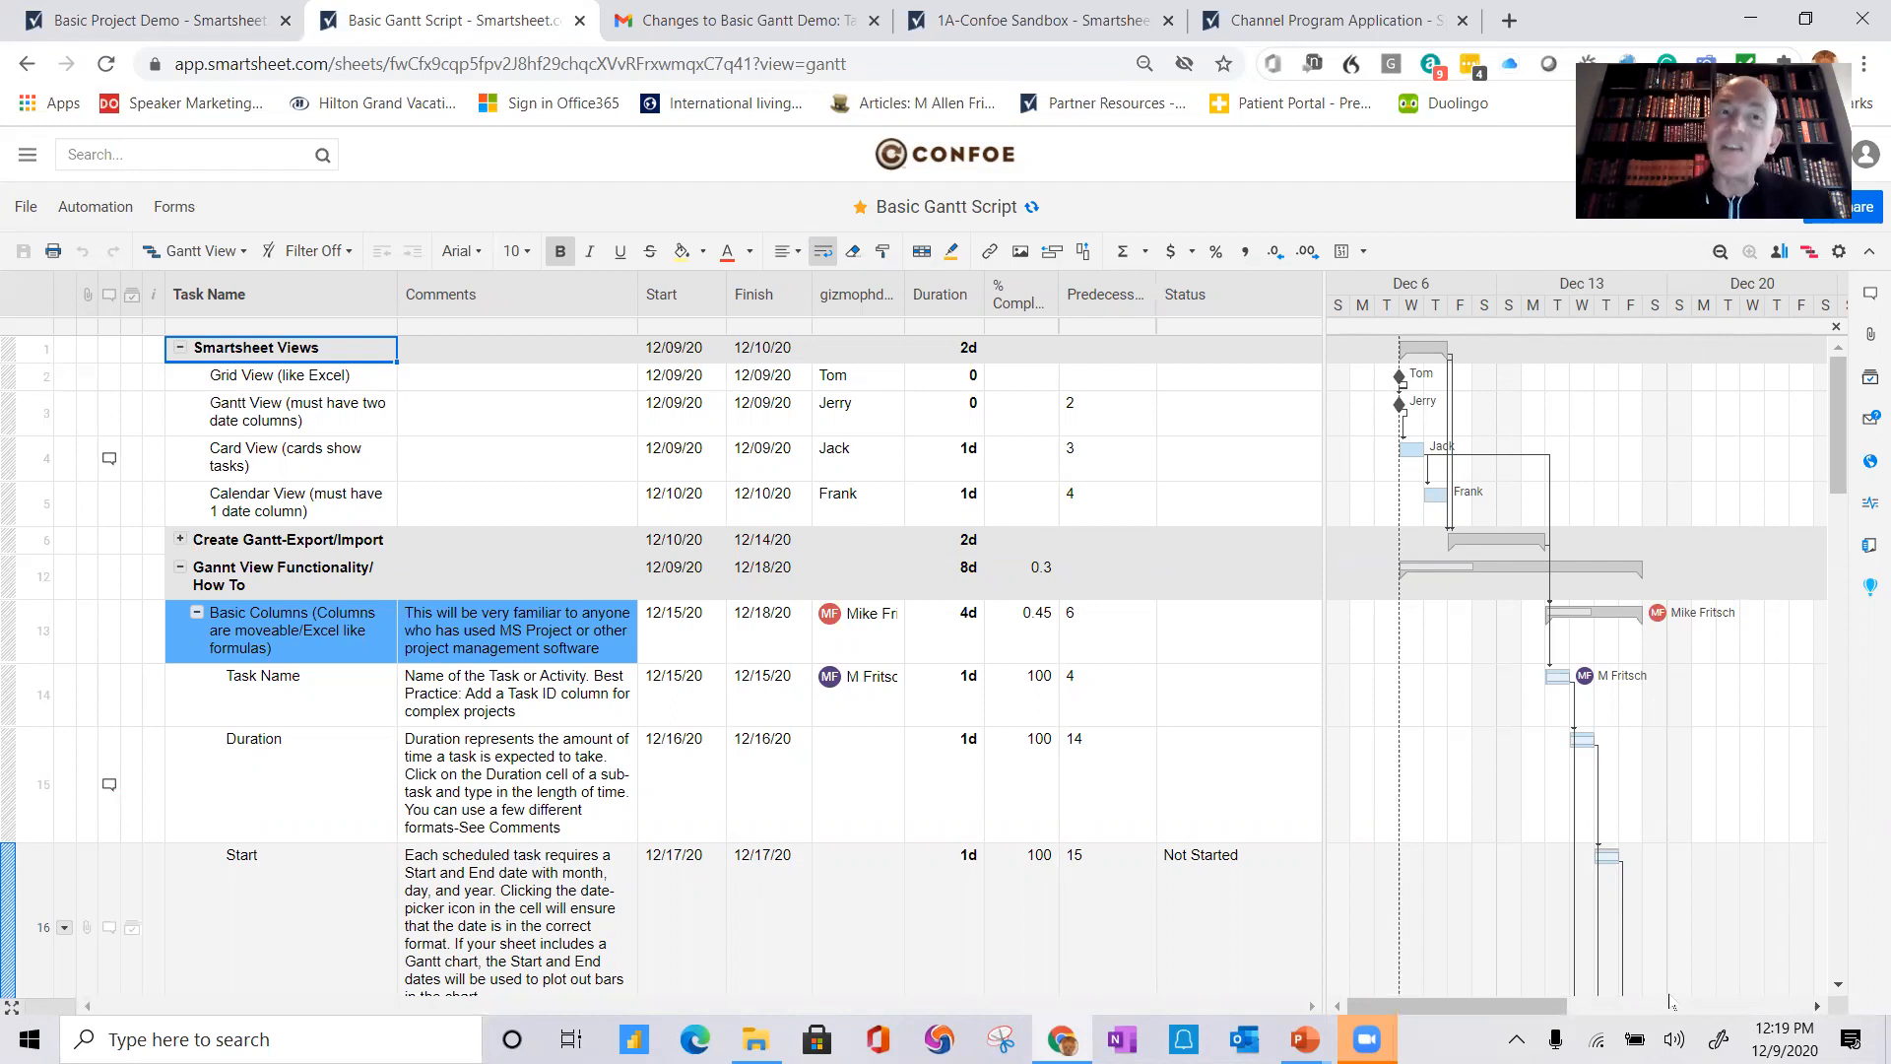
pyautogui.moveTo(1062, 1040)
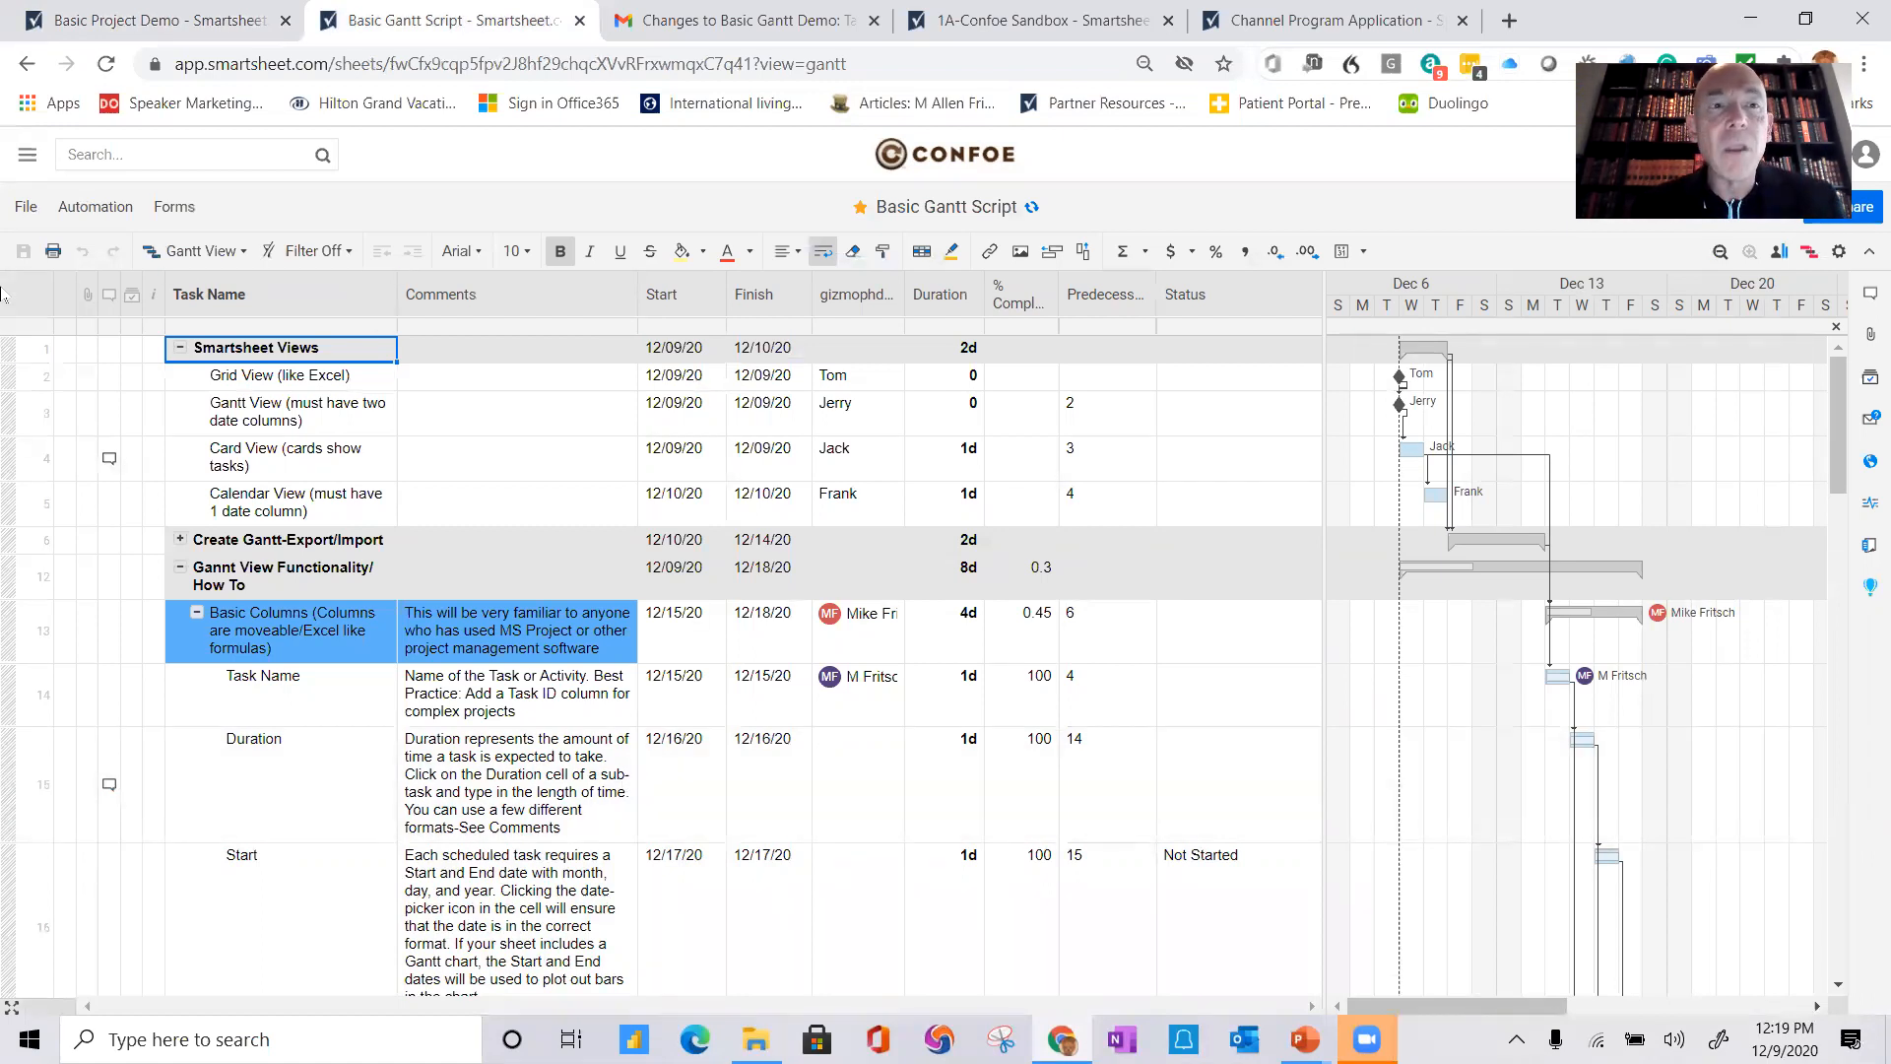
pyautogui.click(242, 255)
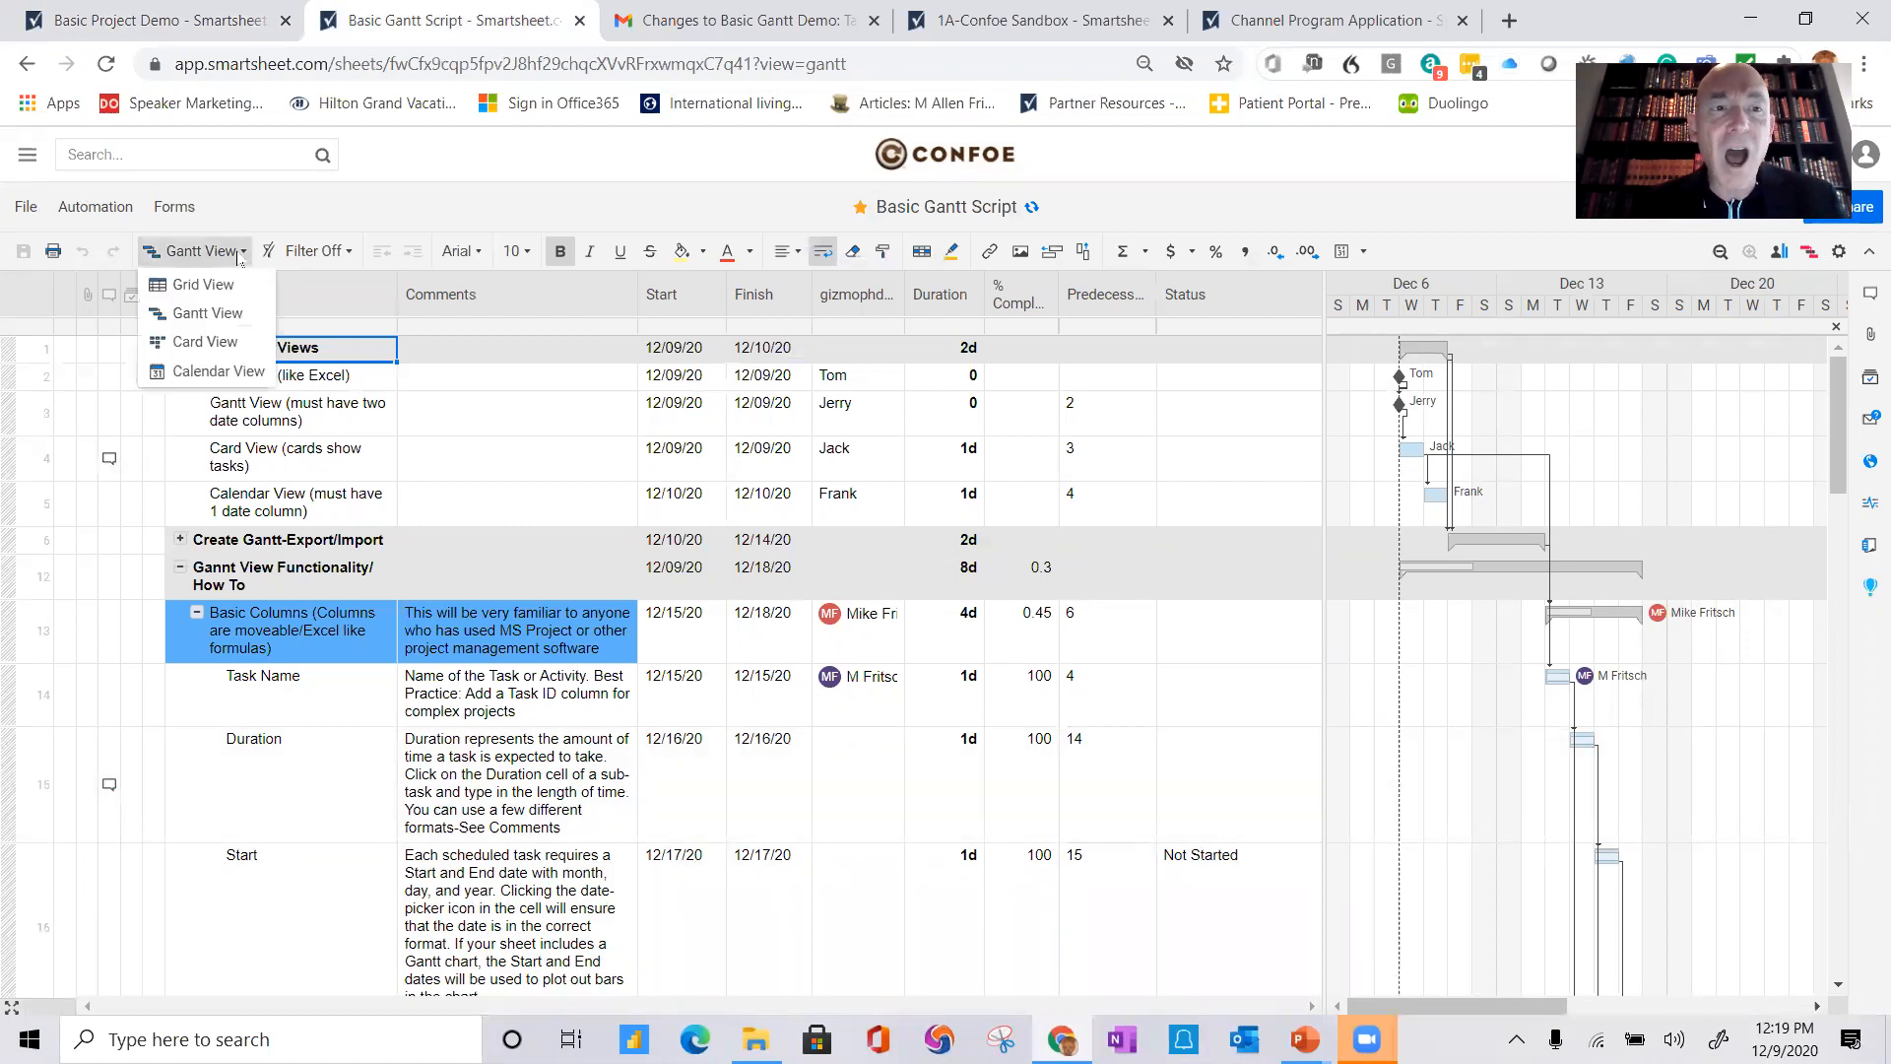
pyautogui.click(203, 285)
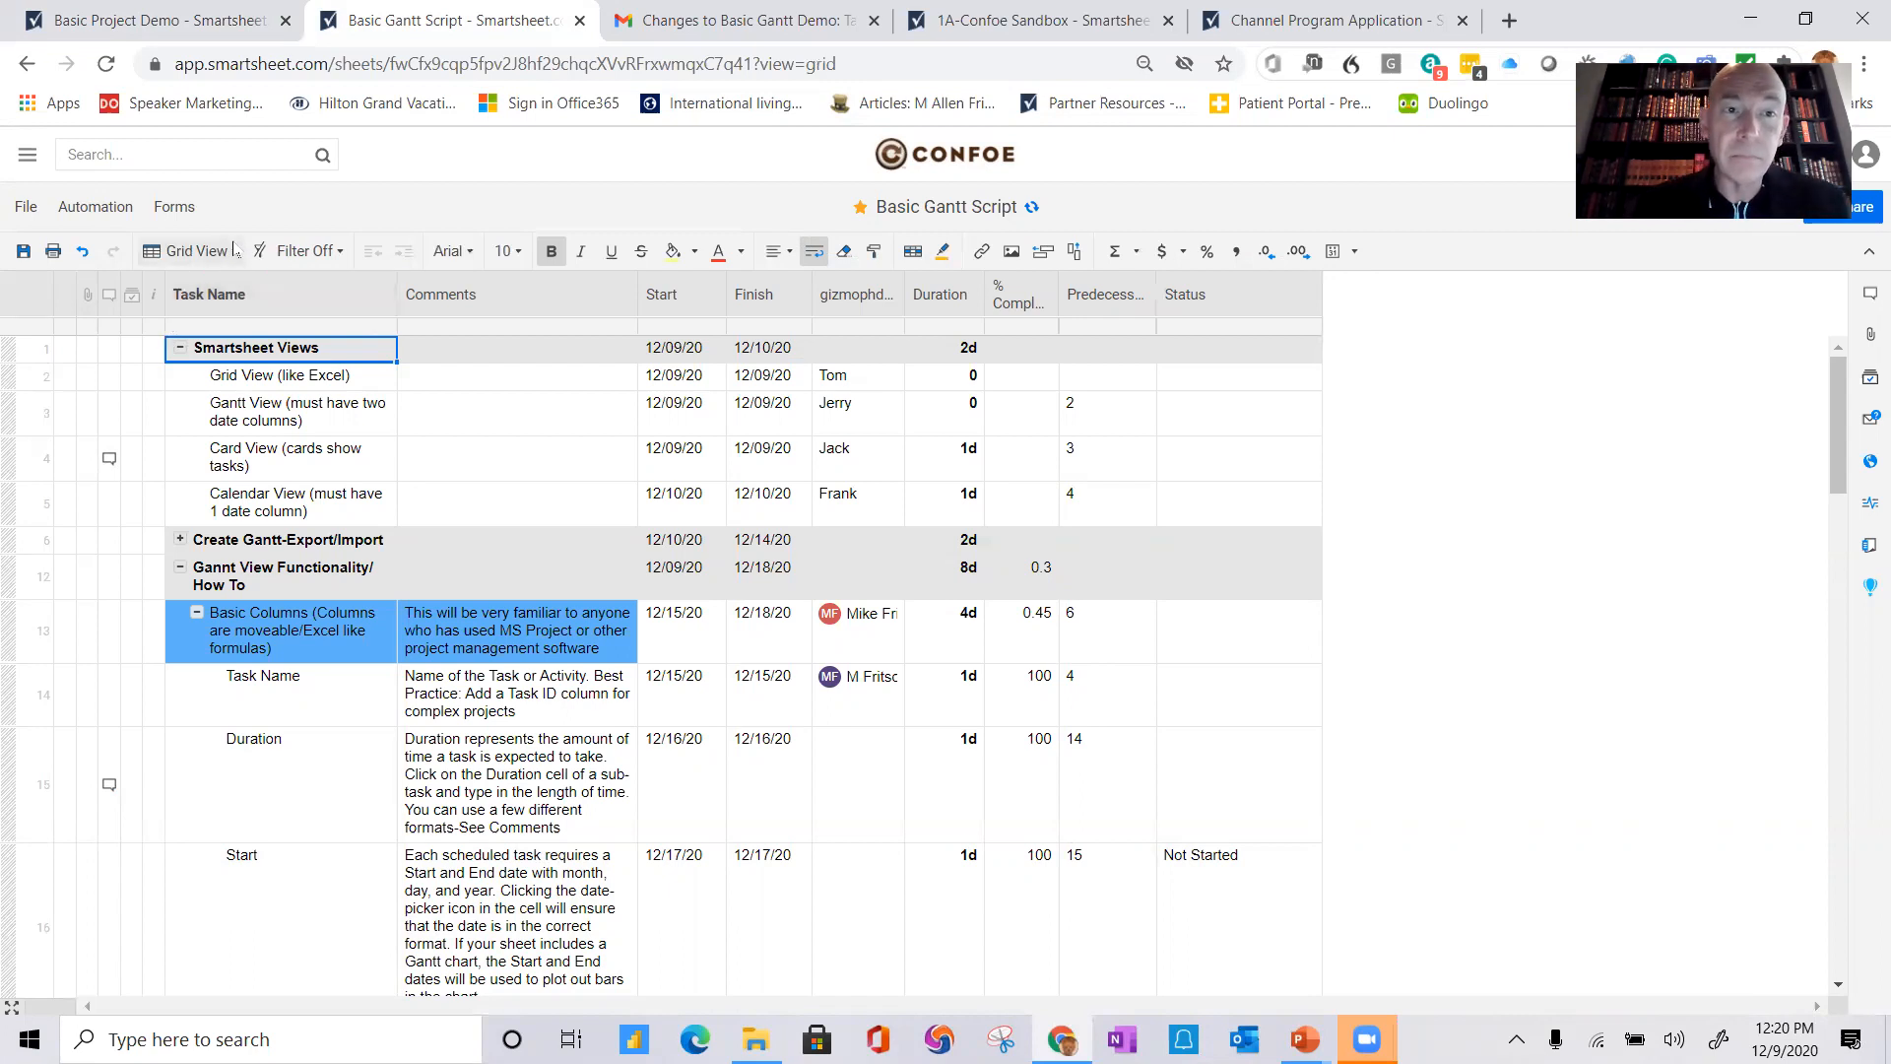
# Step: Display the sheet in Card View and select the Grid View (like Excel) card in Tom's lane
pyautogui.click(234, 252)
pyautogui.click(208, 345)
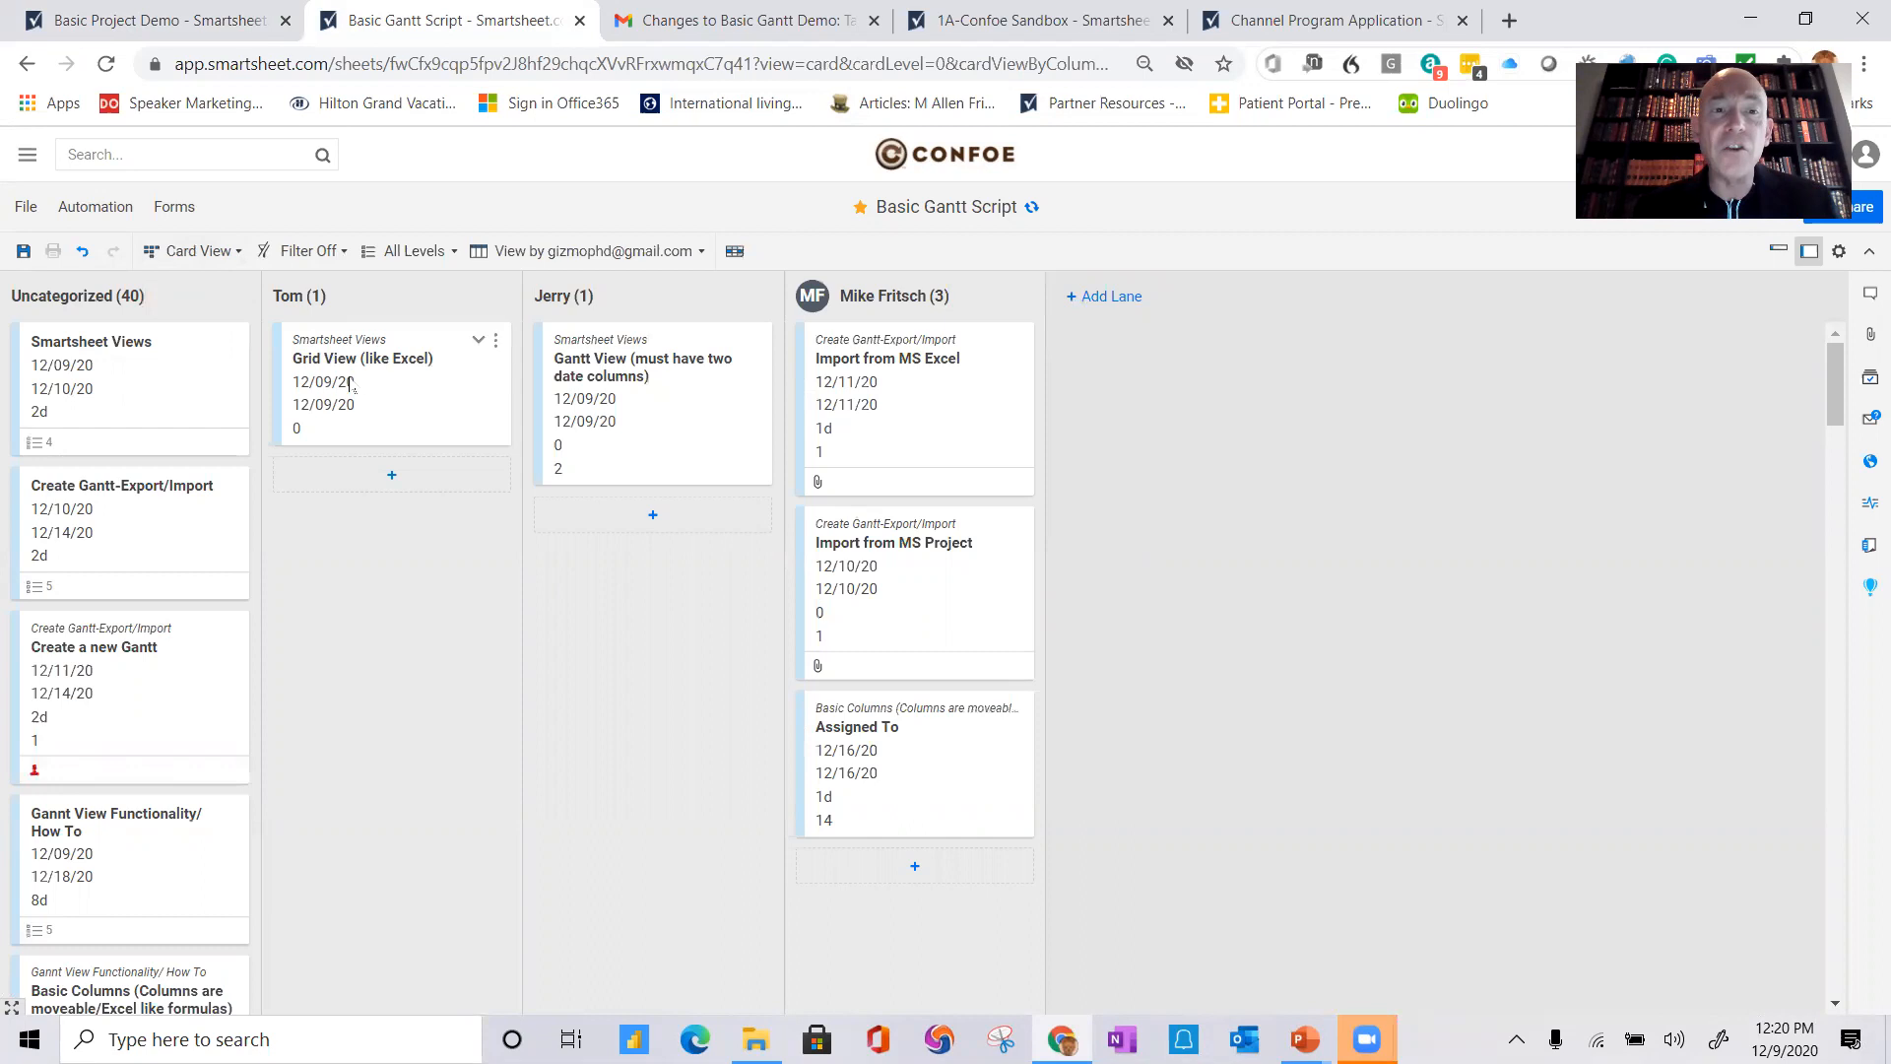
pyautogui.moveTo(367, 436); pyautogui.dragTo(340, 394)
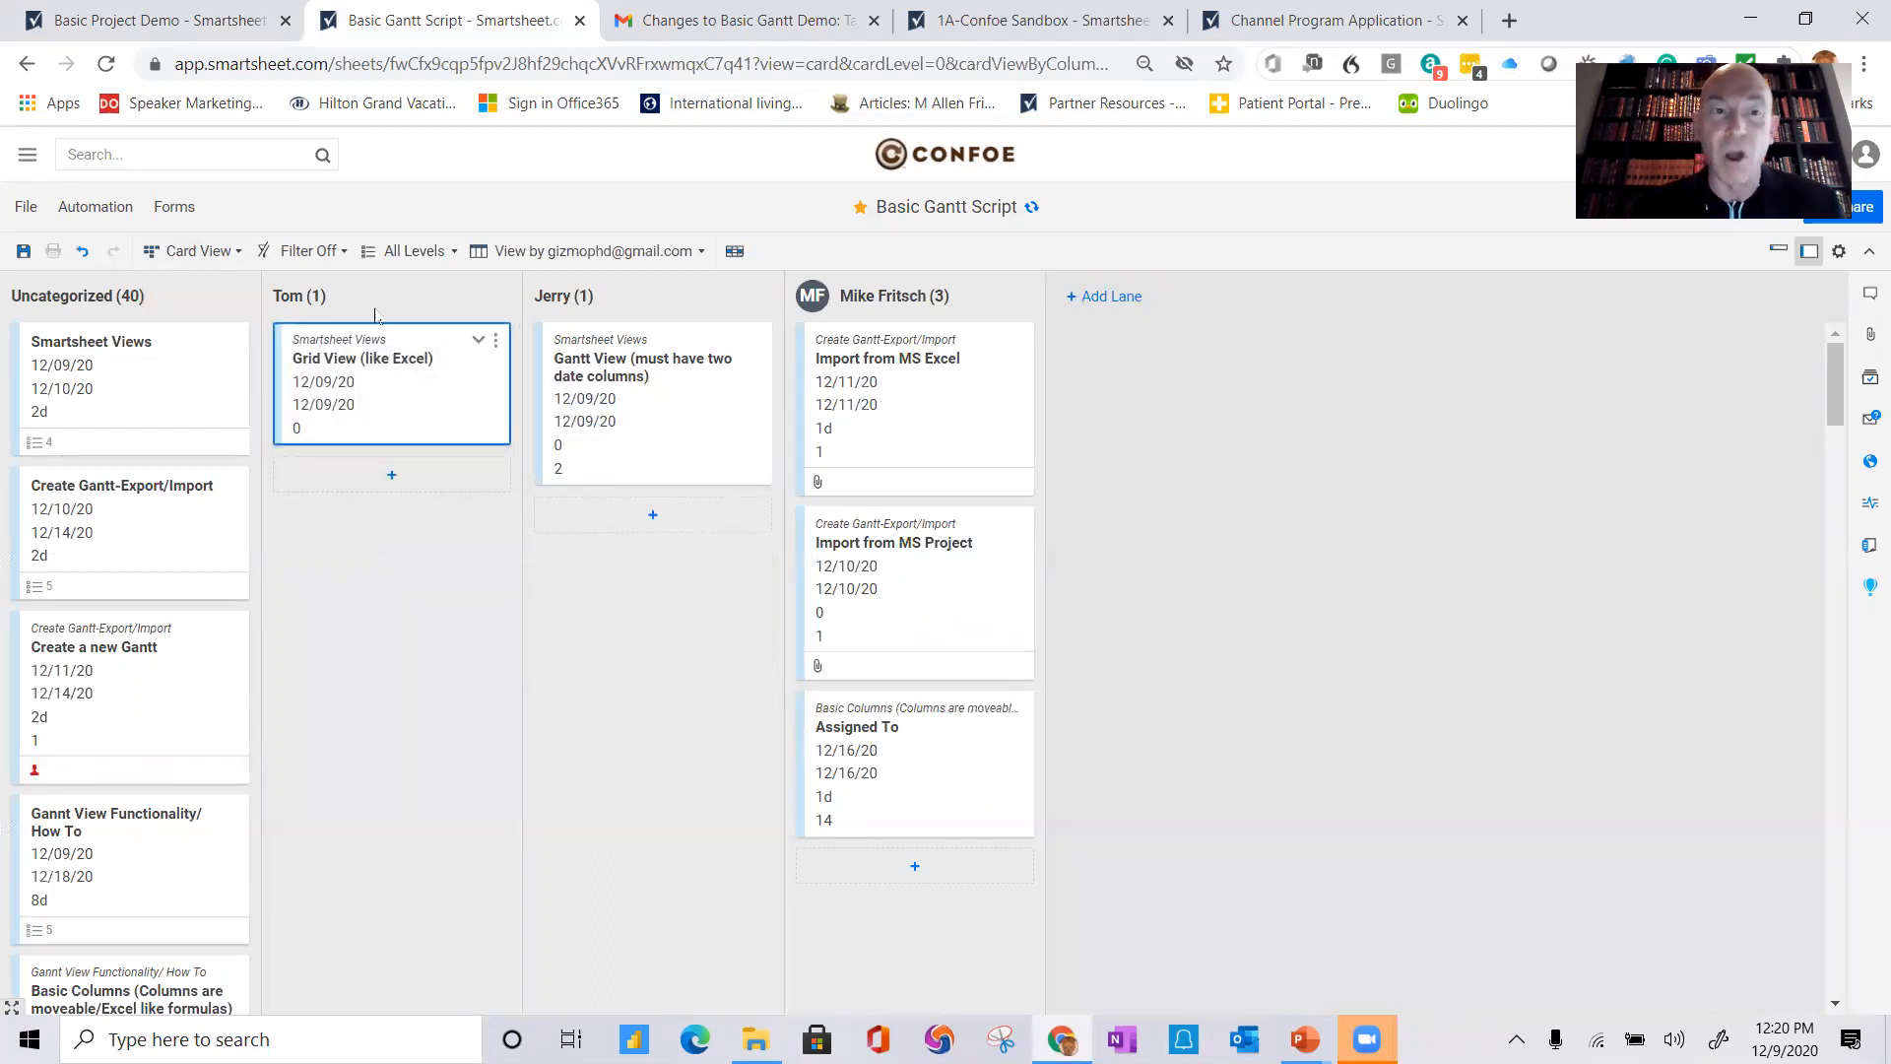
# Step: Display the sheet in Calendar View, then return it to Gantt View
pyautogui.click(238, 253)
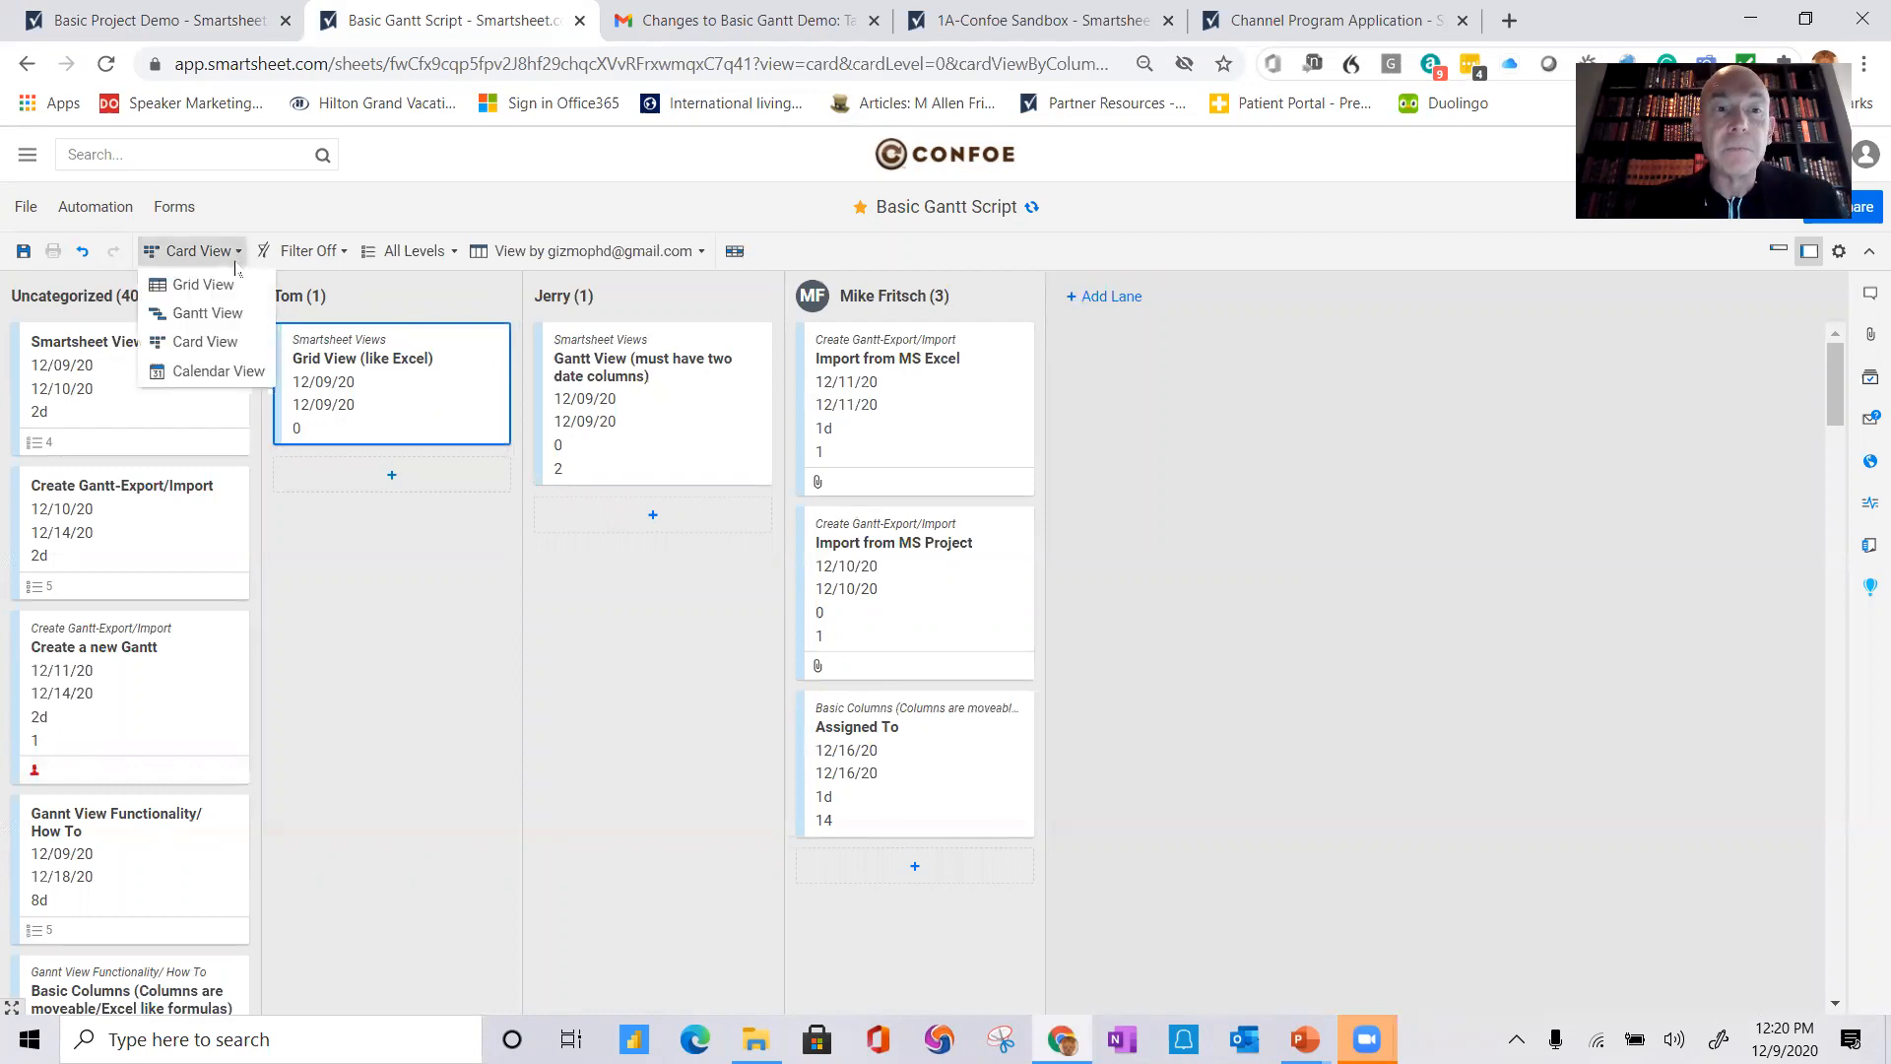
pyautogui.click(213, 371)
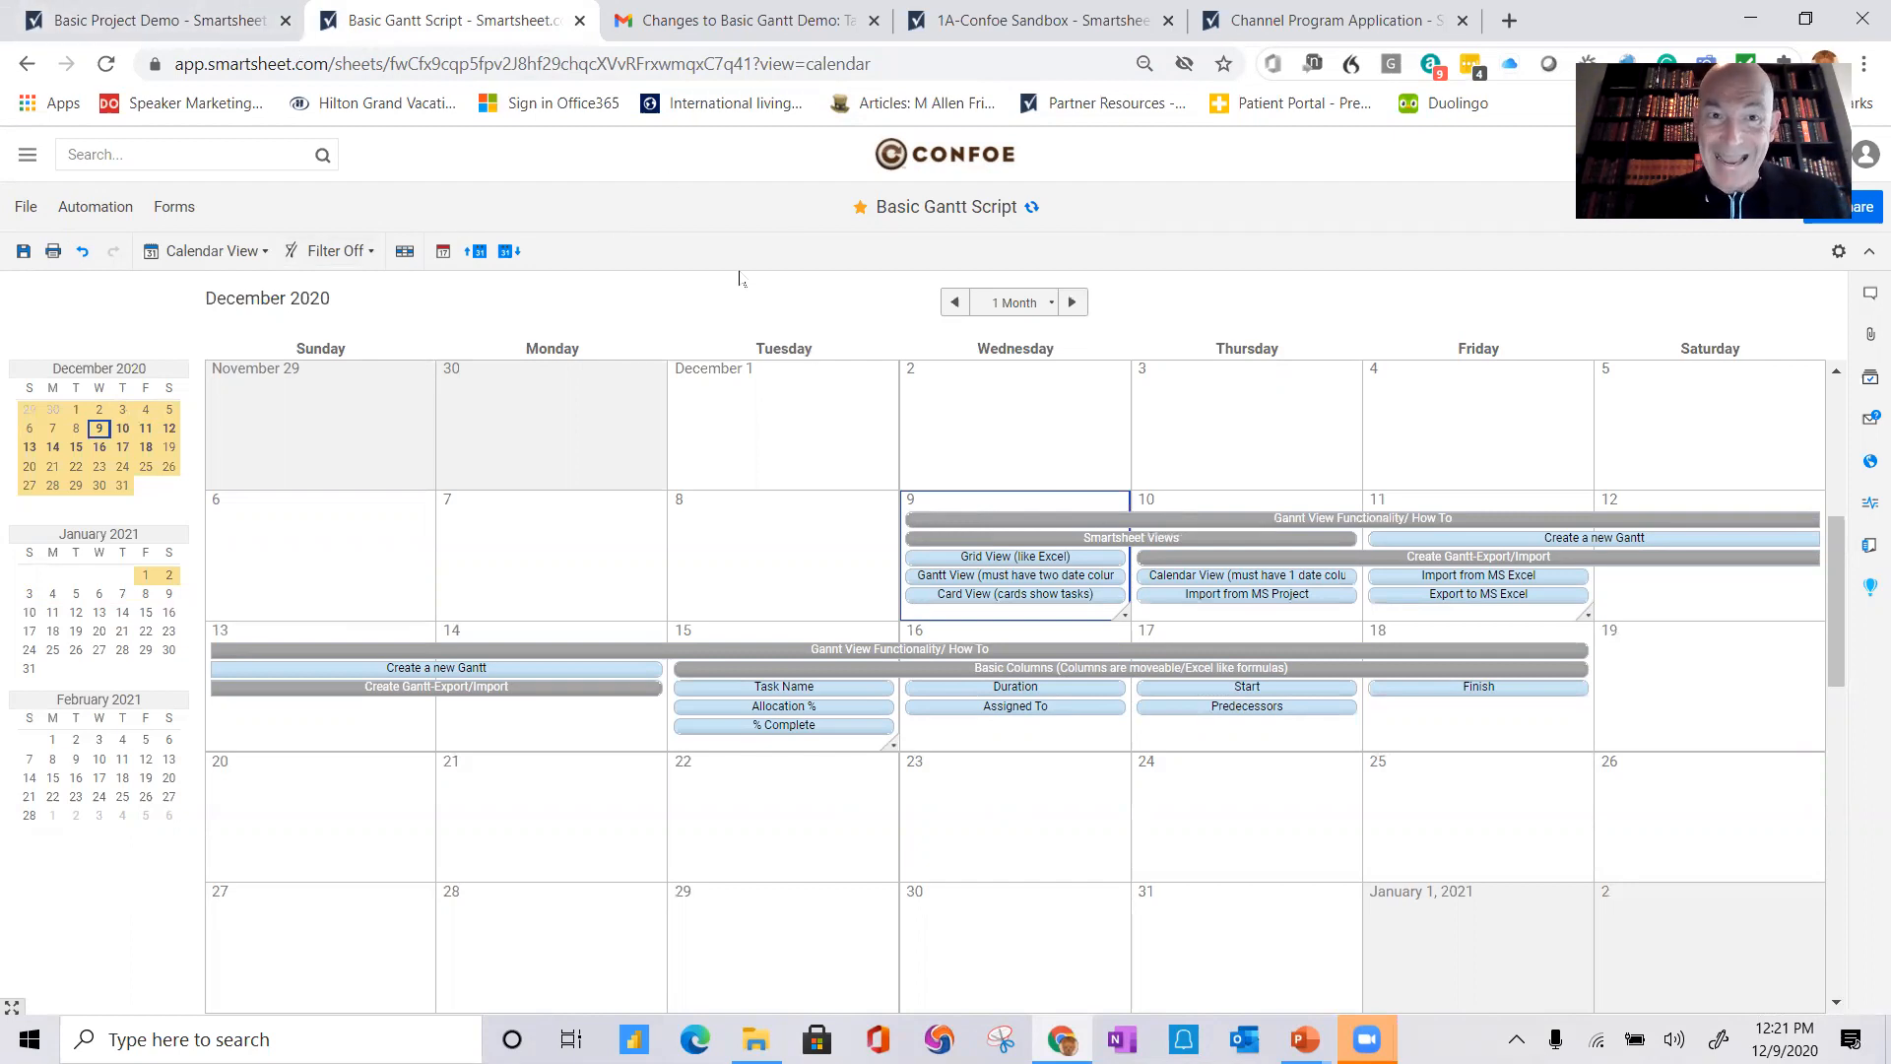
pyautogui.click(206, 251)
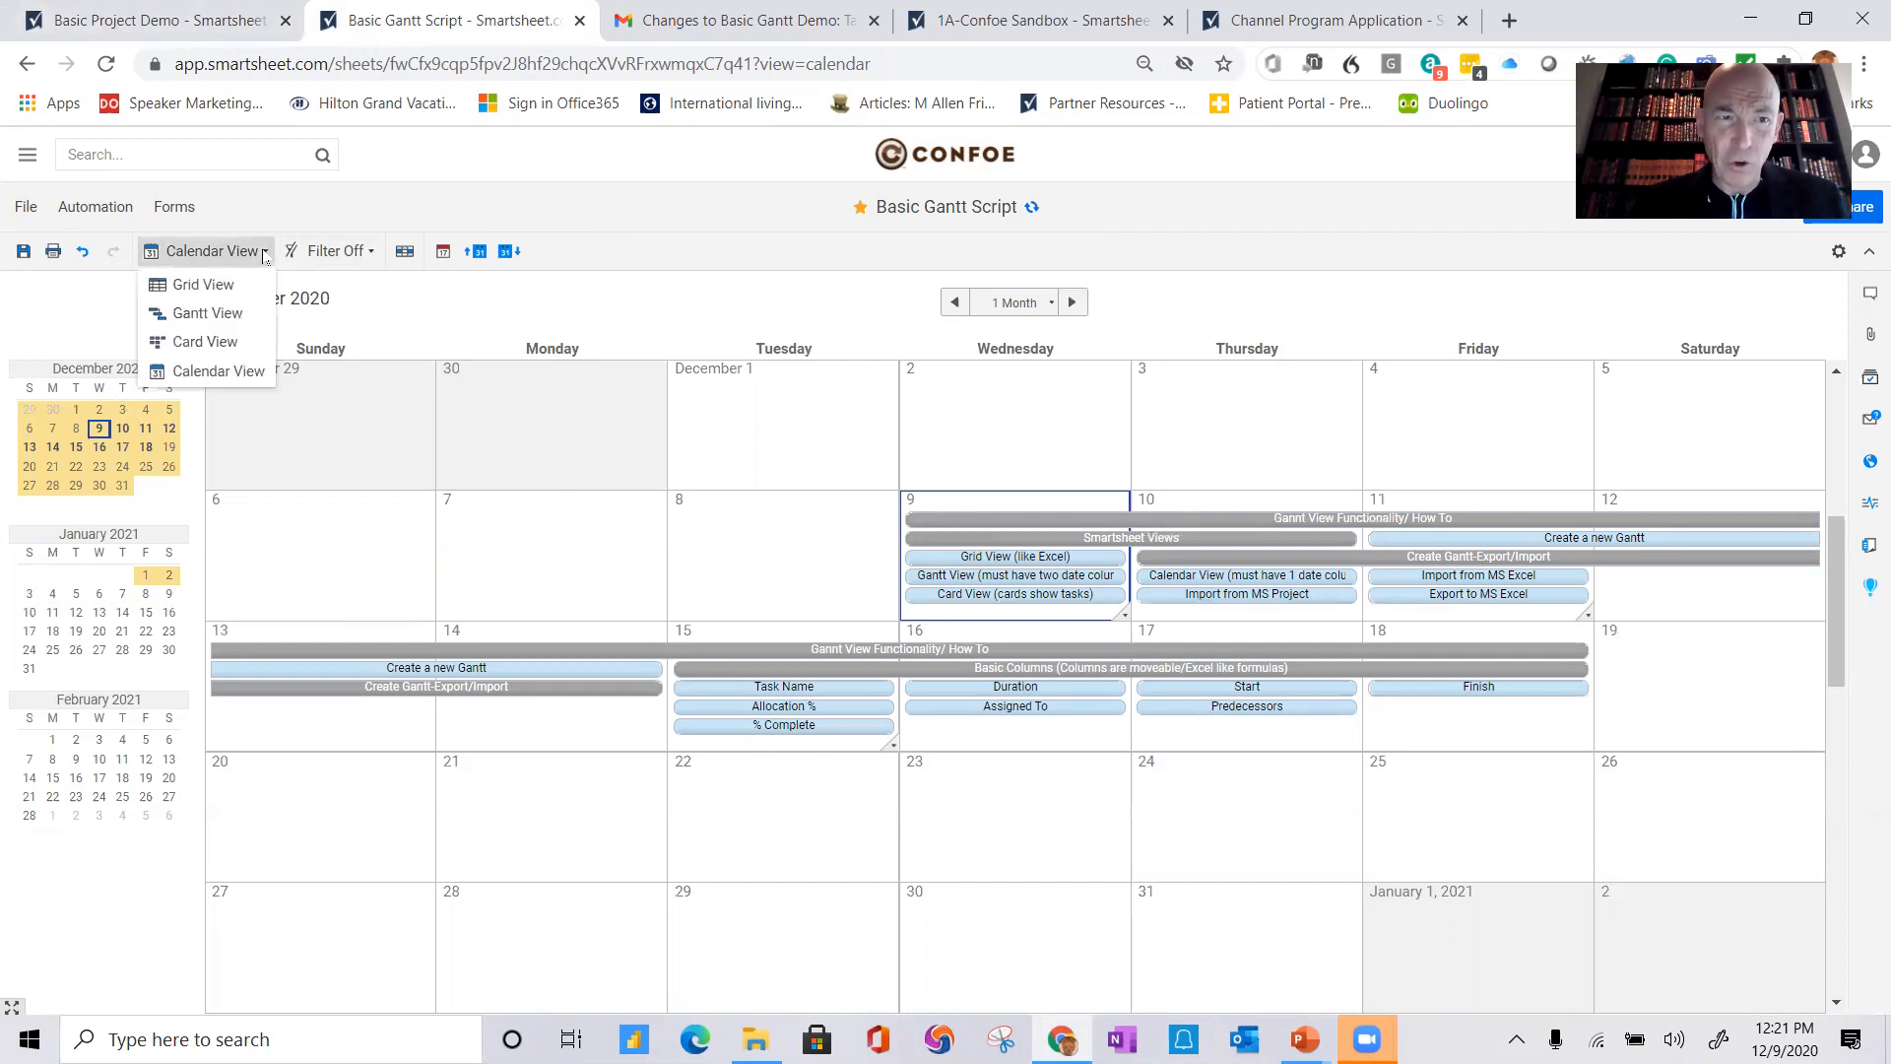
pyautogui.click(233, 315)
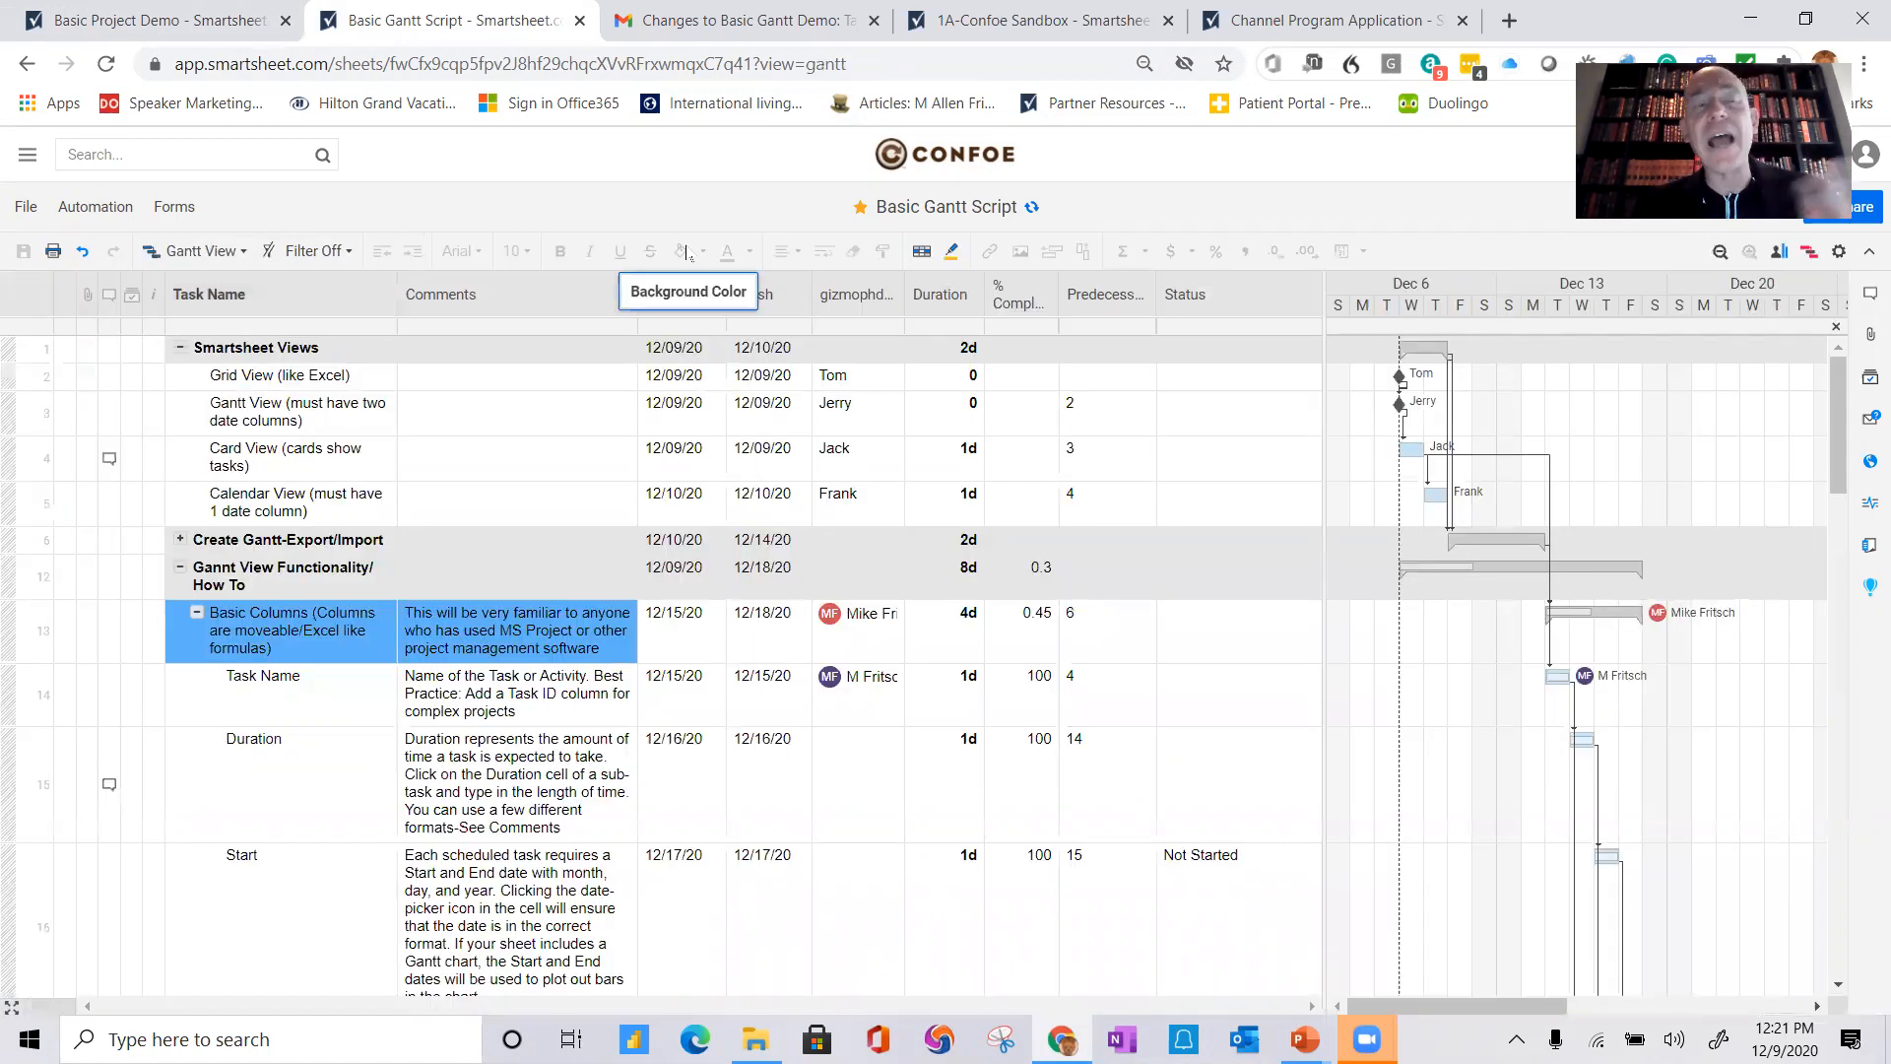
# Step: Create a new Project sheet named Demo Project in the Basic Project Demo folder
pyautogui.click(117, 25)
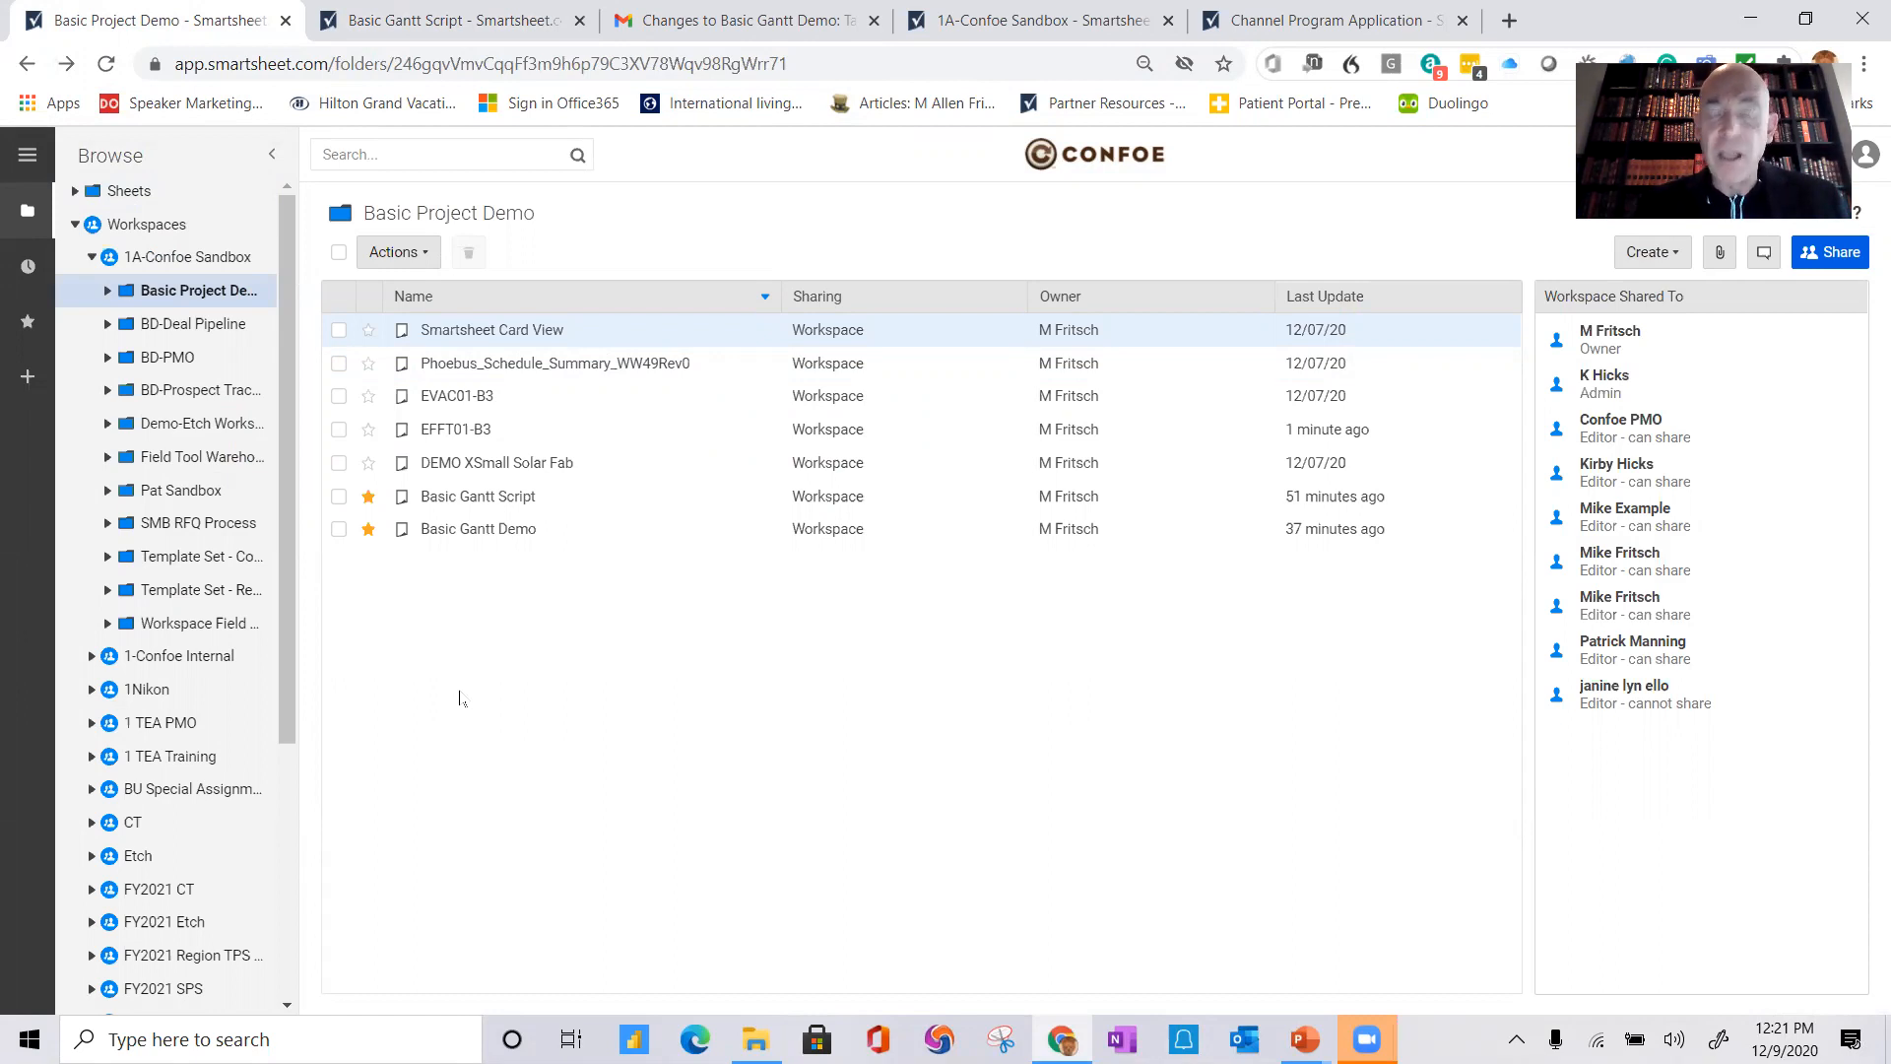
pyautogui.rightClick(459, 697)
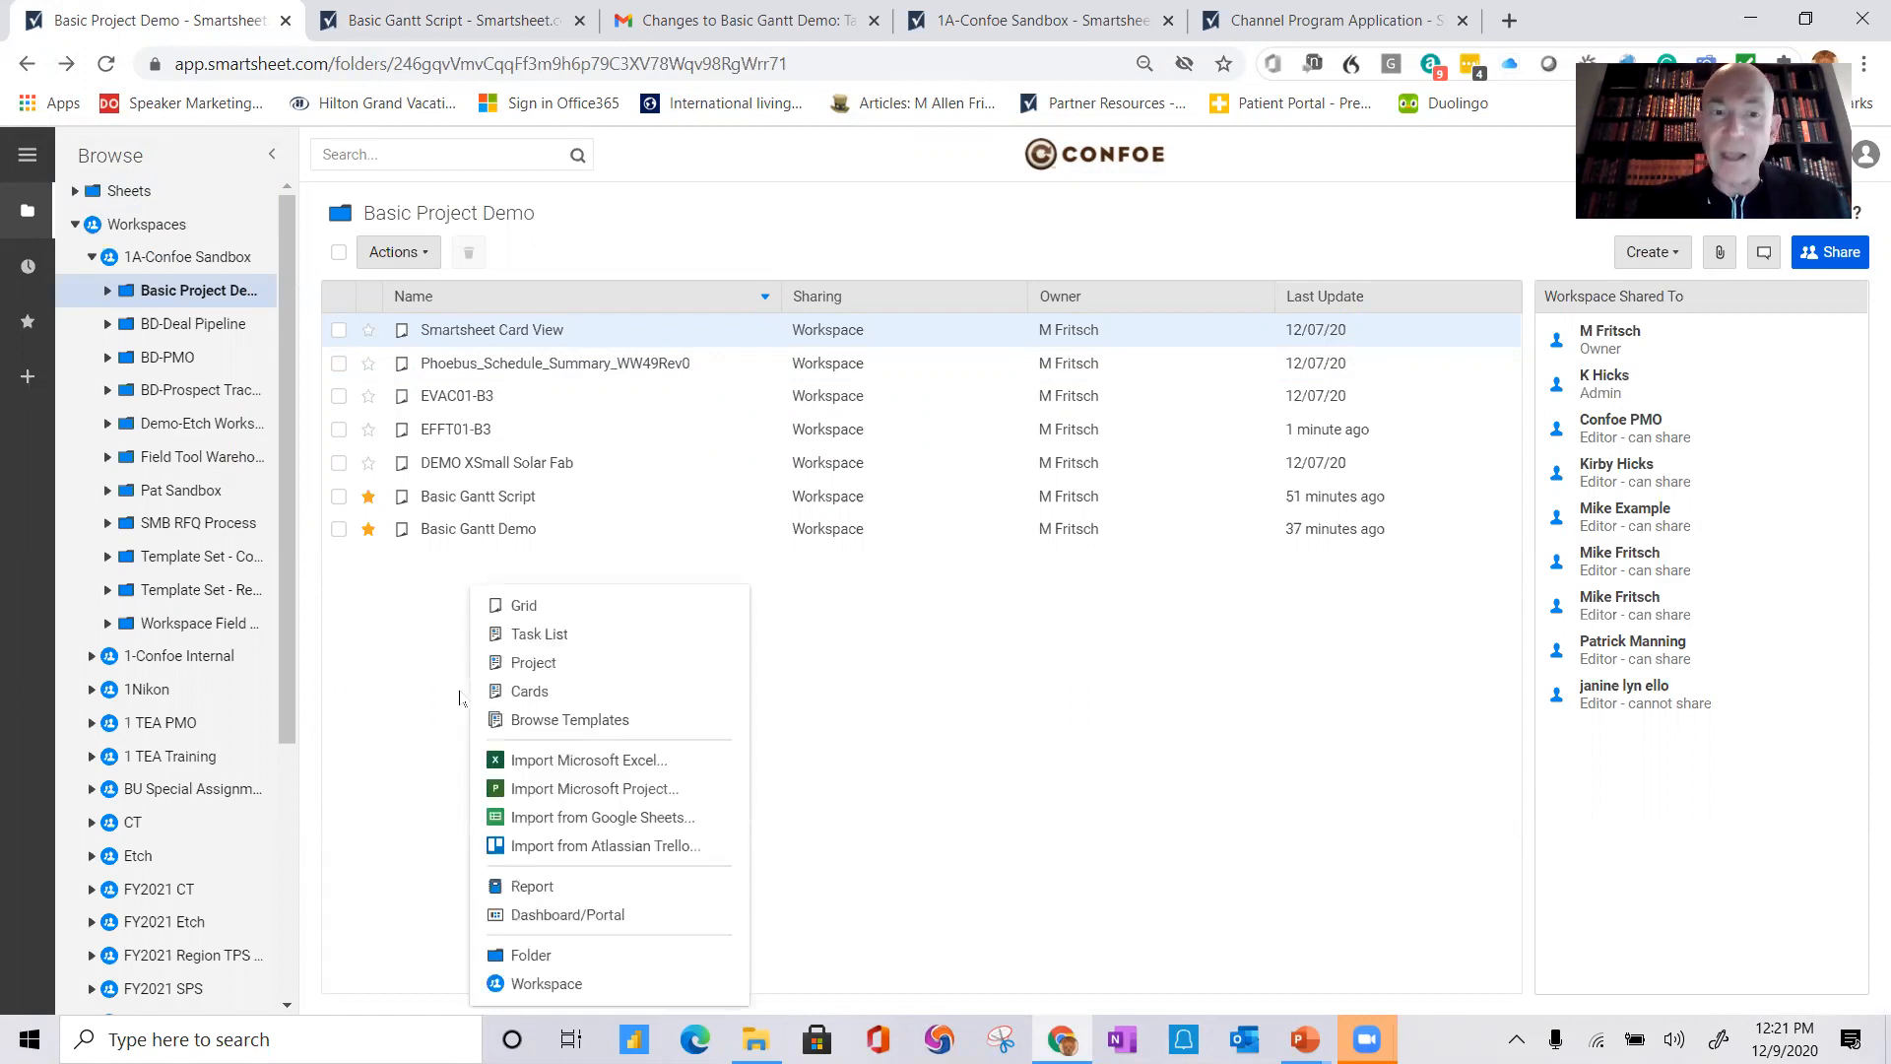
pyautogui.click(548, 666)
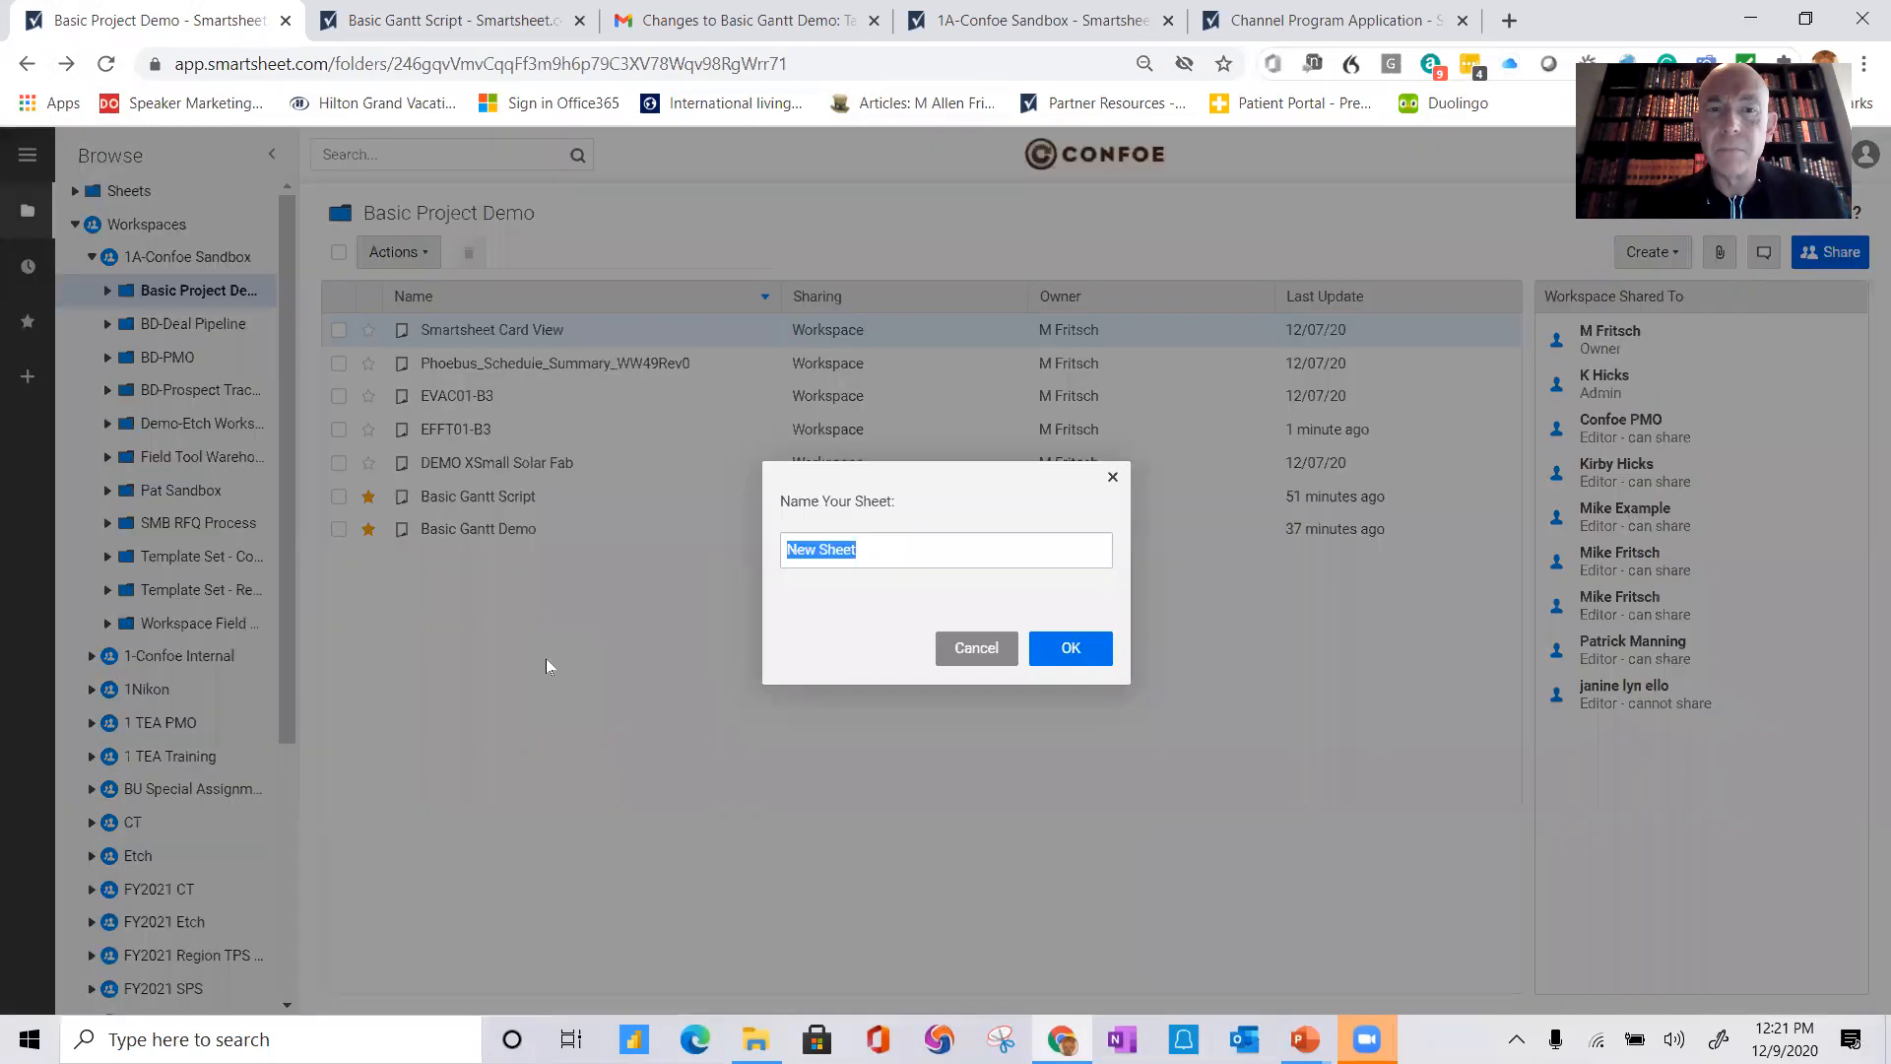
pyautogui.click(888, 549)
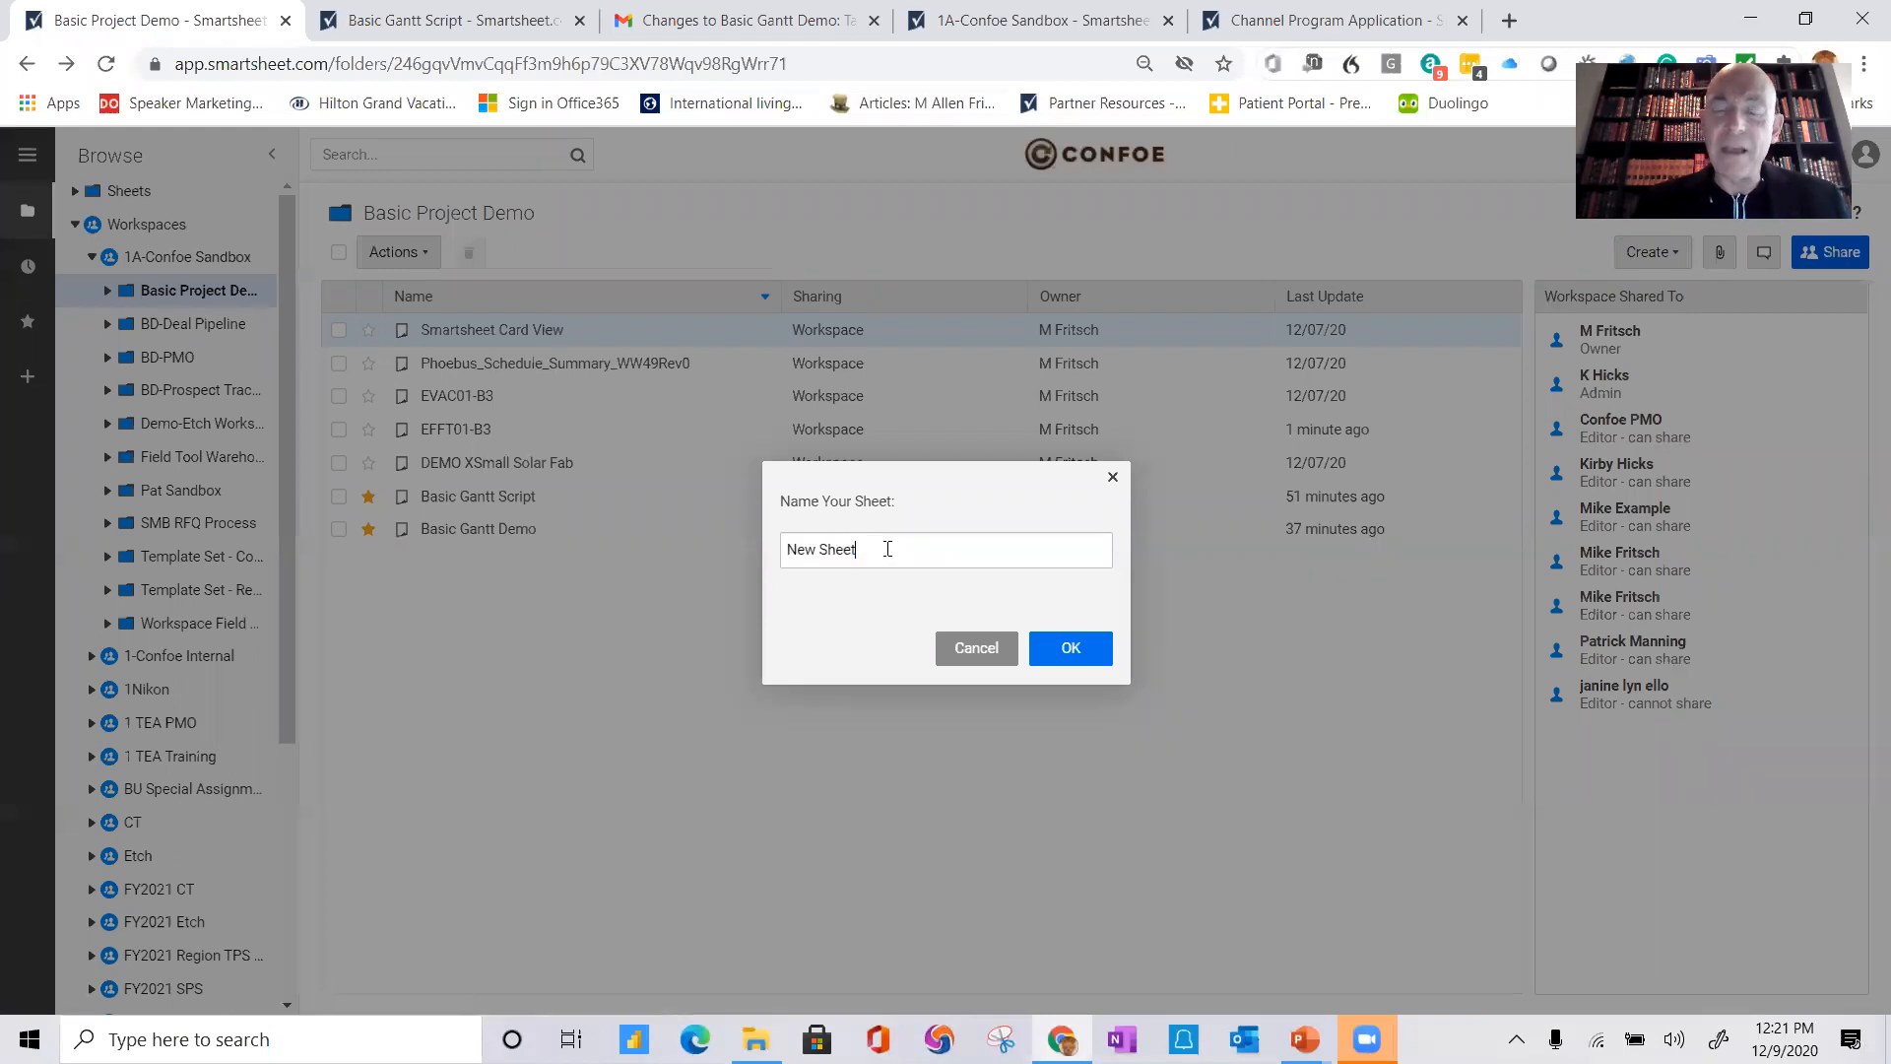
pyautogui.press('BackSpace')
pyautogui.press('BackSpace')
pyautogui.press('BackSpace')
pyautogui.press('BackSpace')
pyautogui.press('BackSpace')
pyautogui.press('BackSpace')
pyautogui.press('BackSpace')
pyautogui.press('BackSpace')
pyautogui.write('Demo Pec')
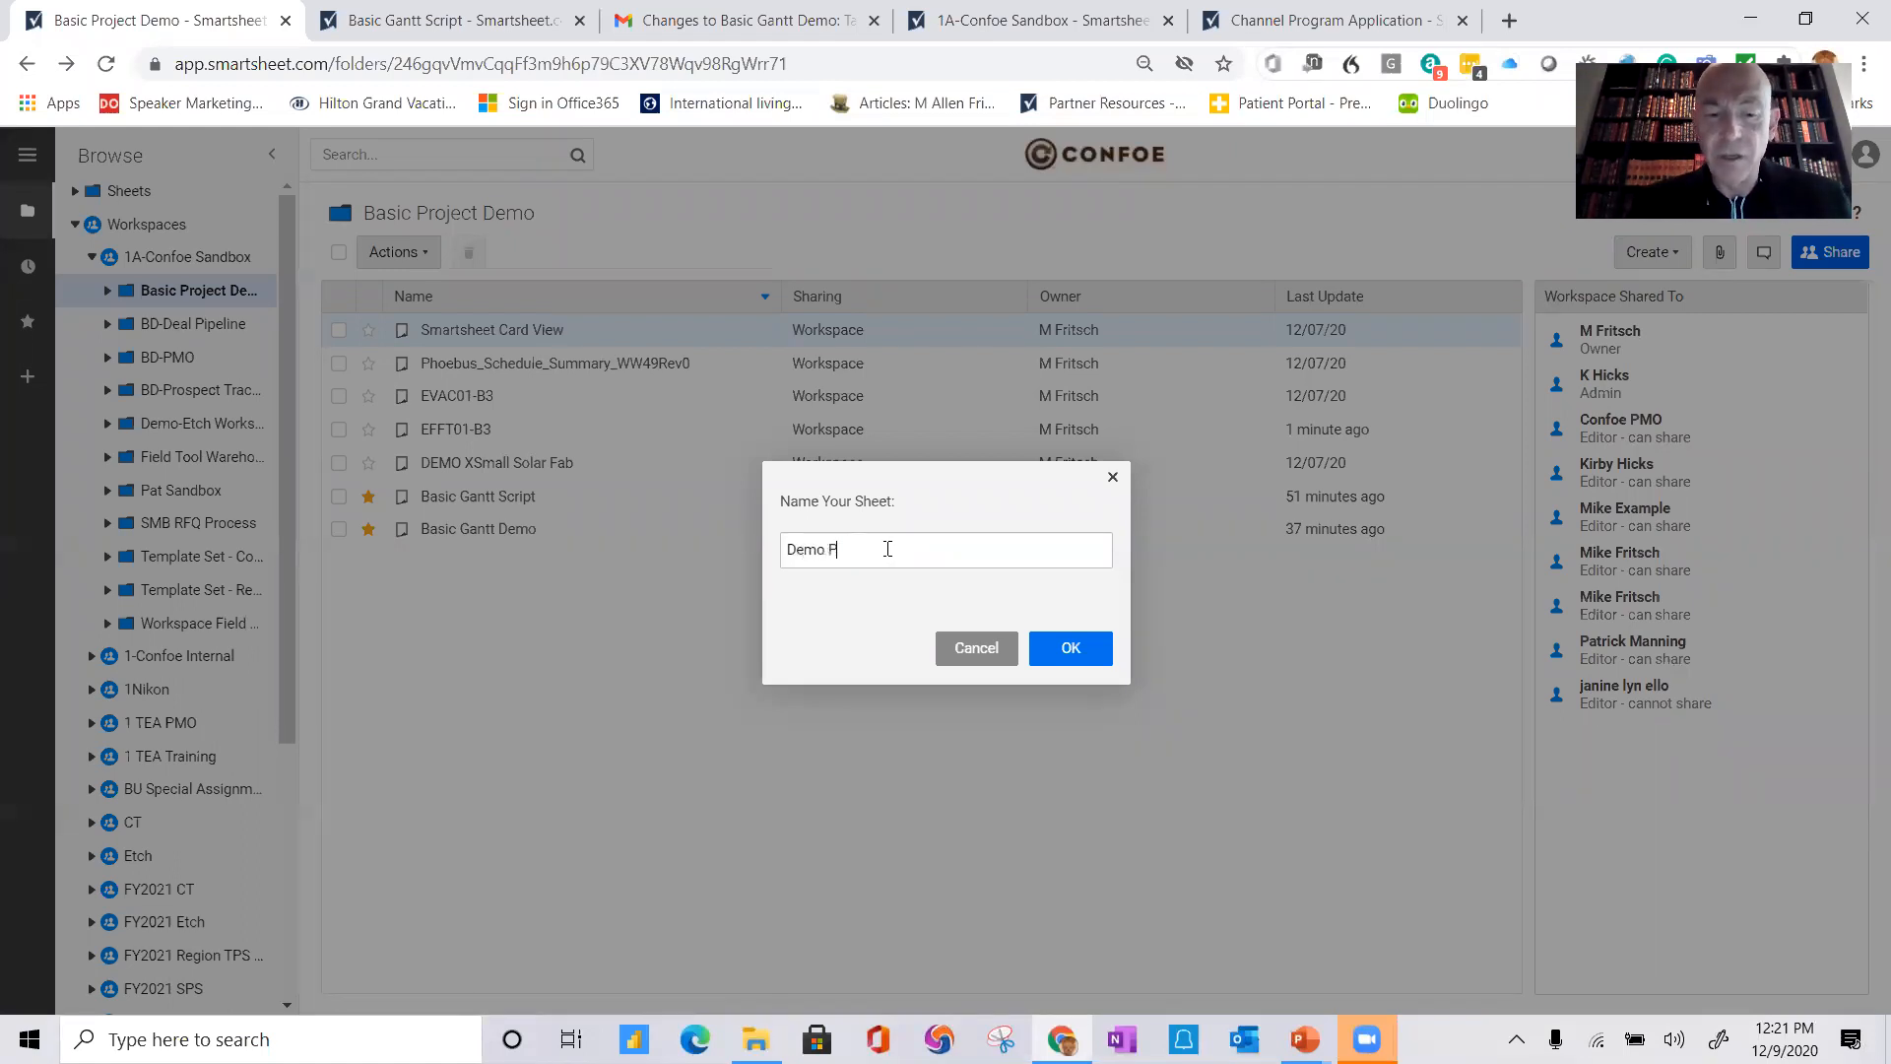
pyautogui.press('BackSpace')
pyautogui.press('BackSpace')
pyautogui.write('roje')
pyautogui.press('BackSpace')
pyautogui.press('BackSpace')
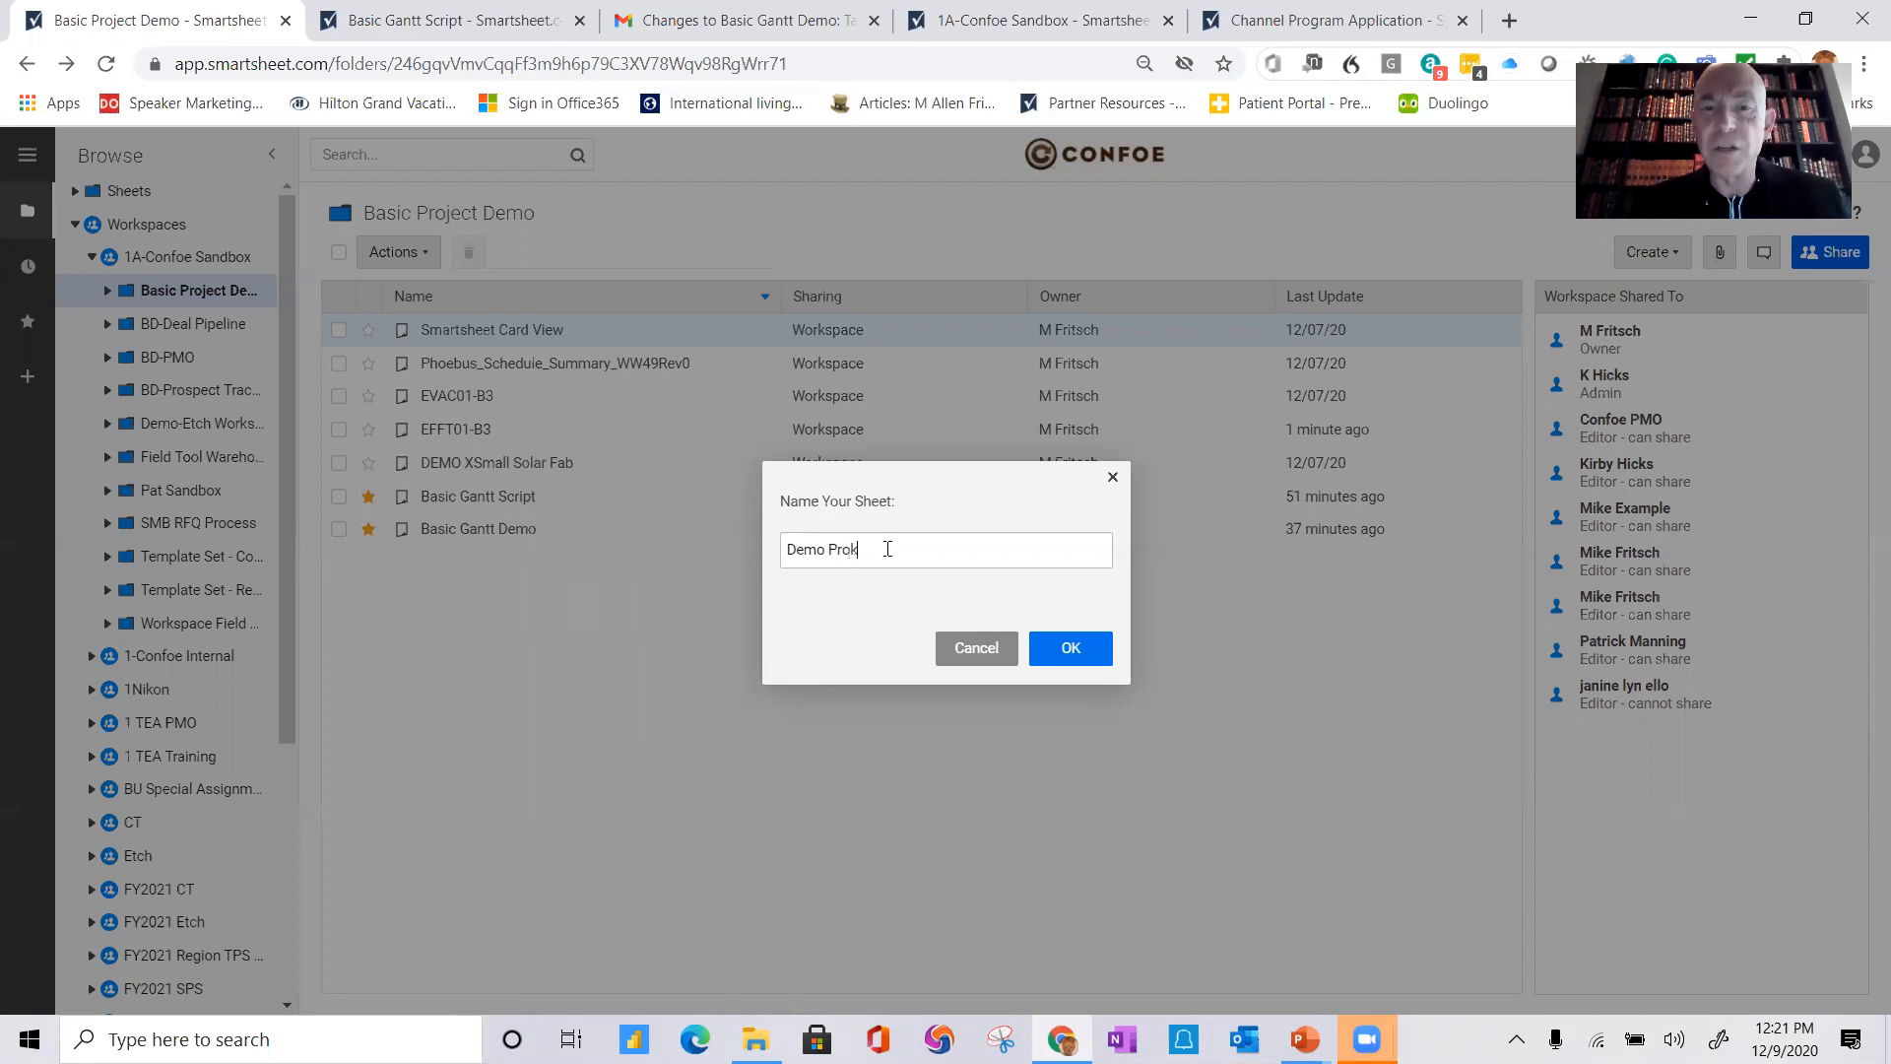
pyautogui.write('ject')
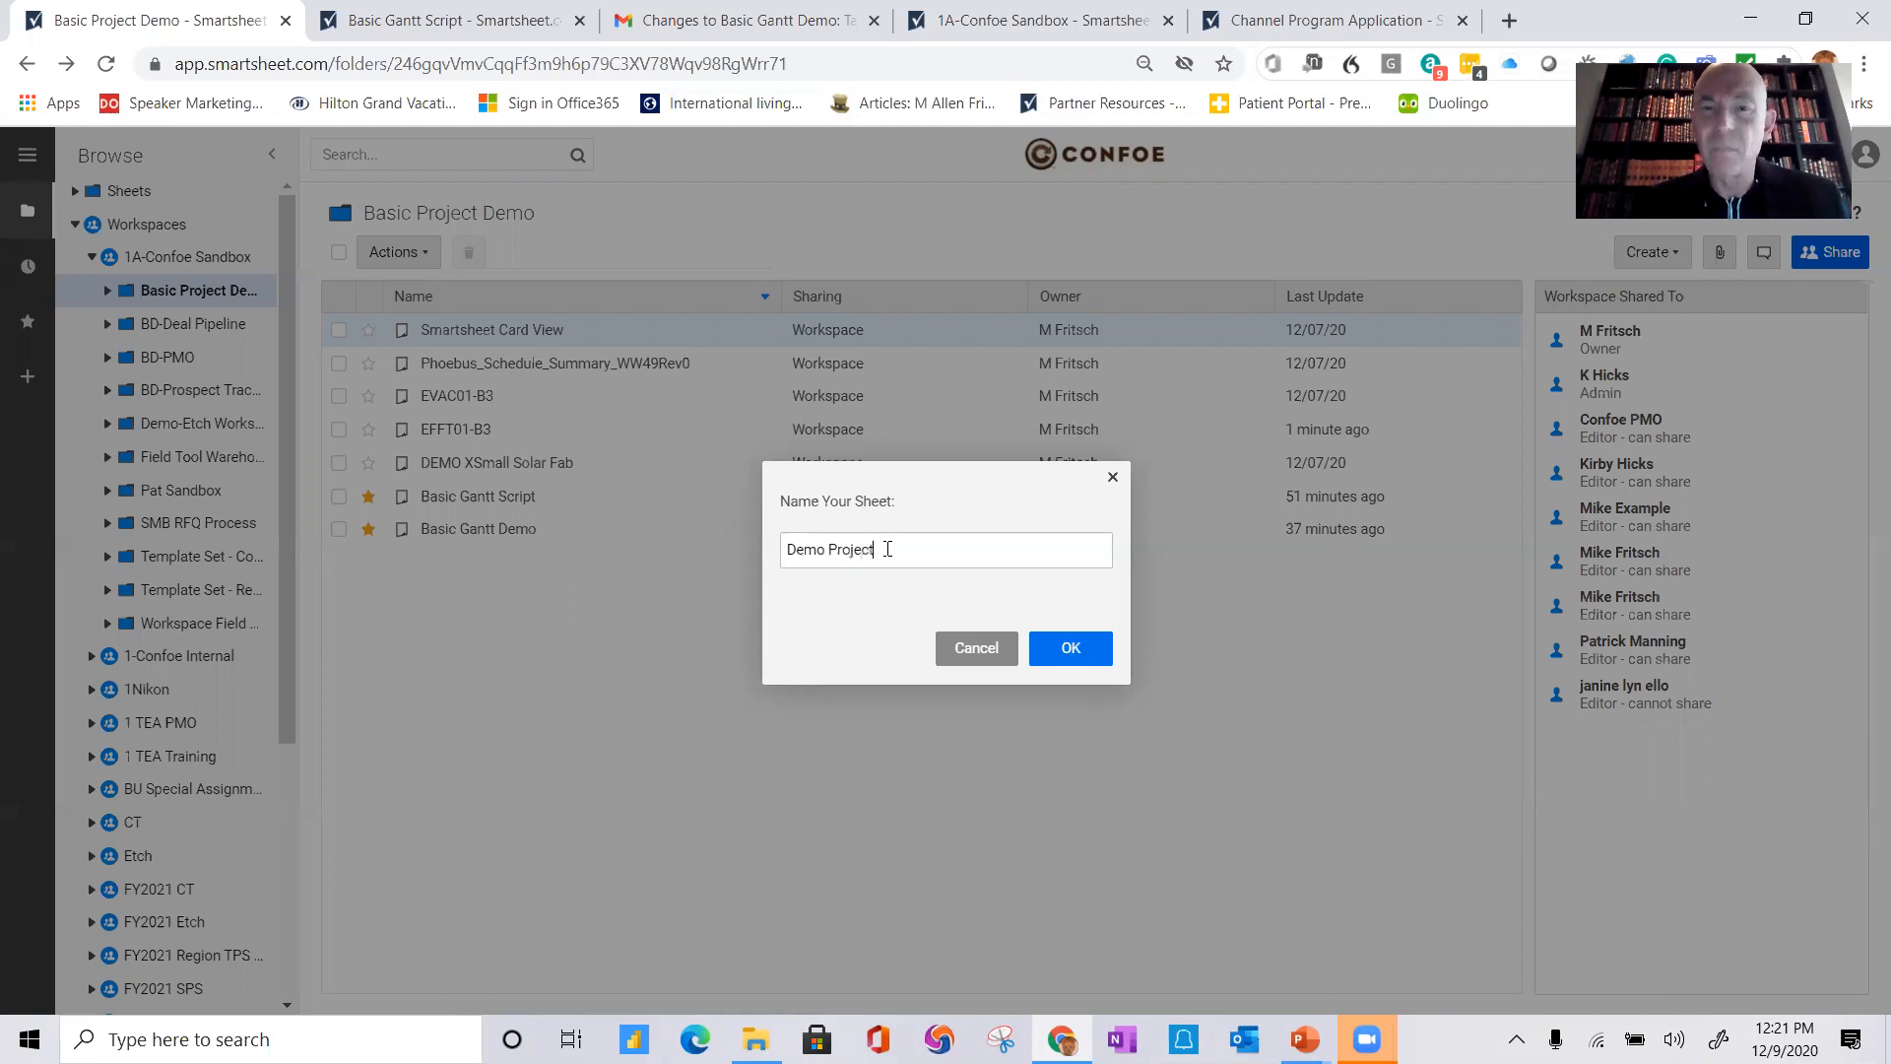
pyautogui.click(1074, 648)
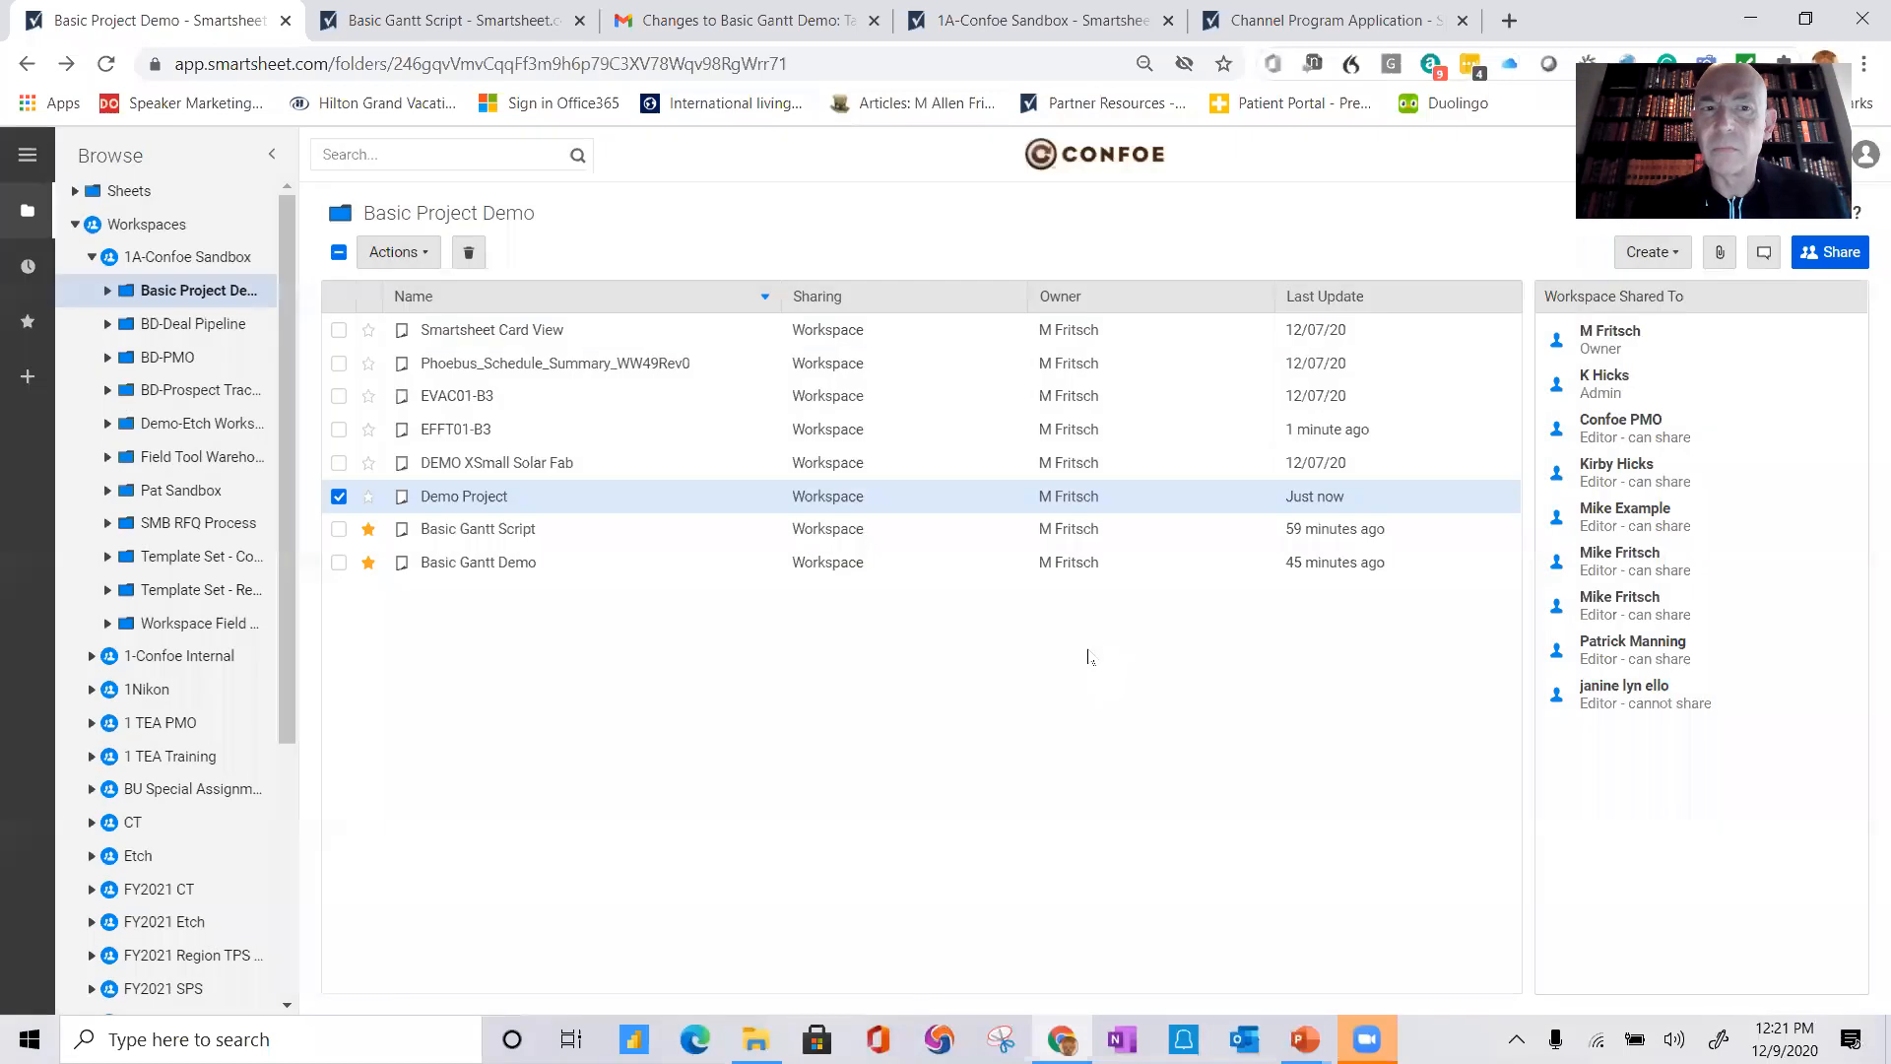
# Step: Open Demo Project, widen its grid pane to show all columns, save it and go back to the folder
pyautogui.click(482, 502)
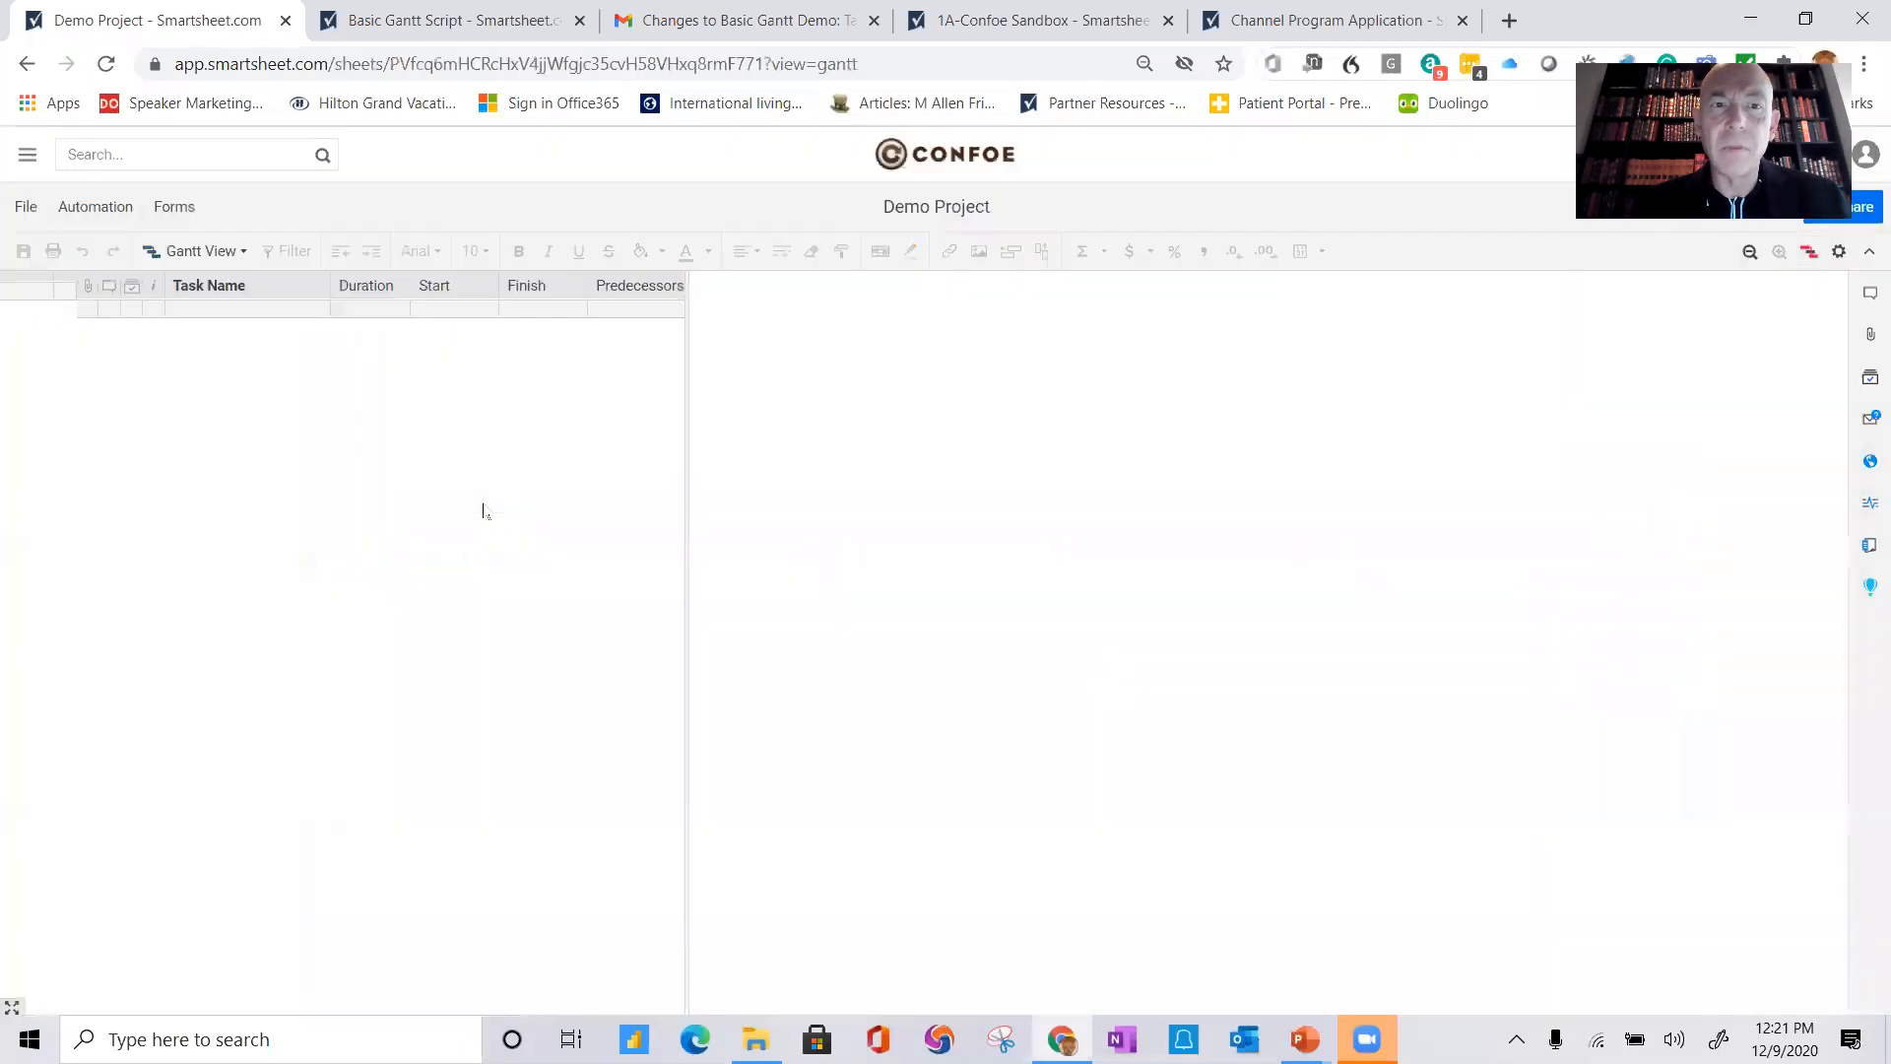
pyautogui.click(682, 411)
pyautogui.moveTo(687, 413); pyautogui.dragTo(1123, 439)
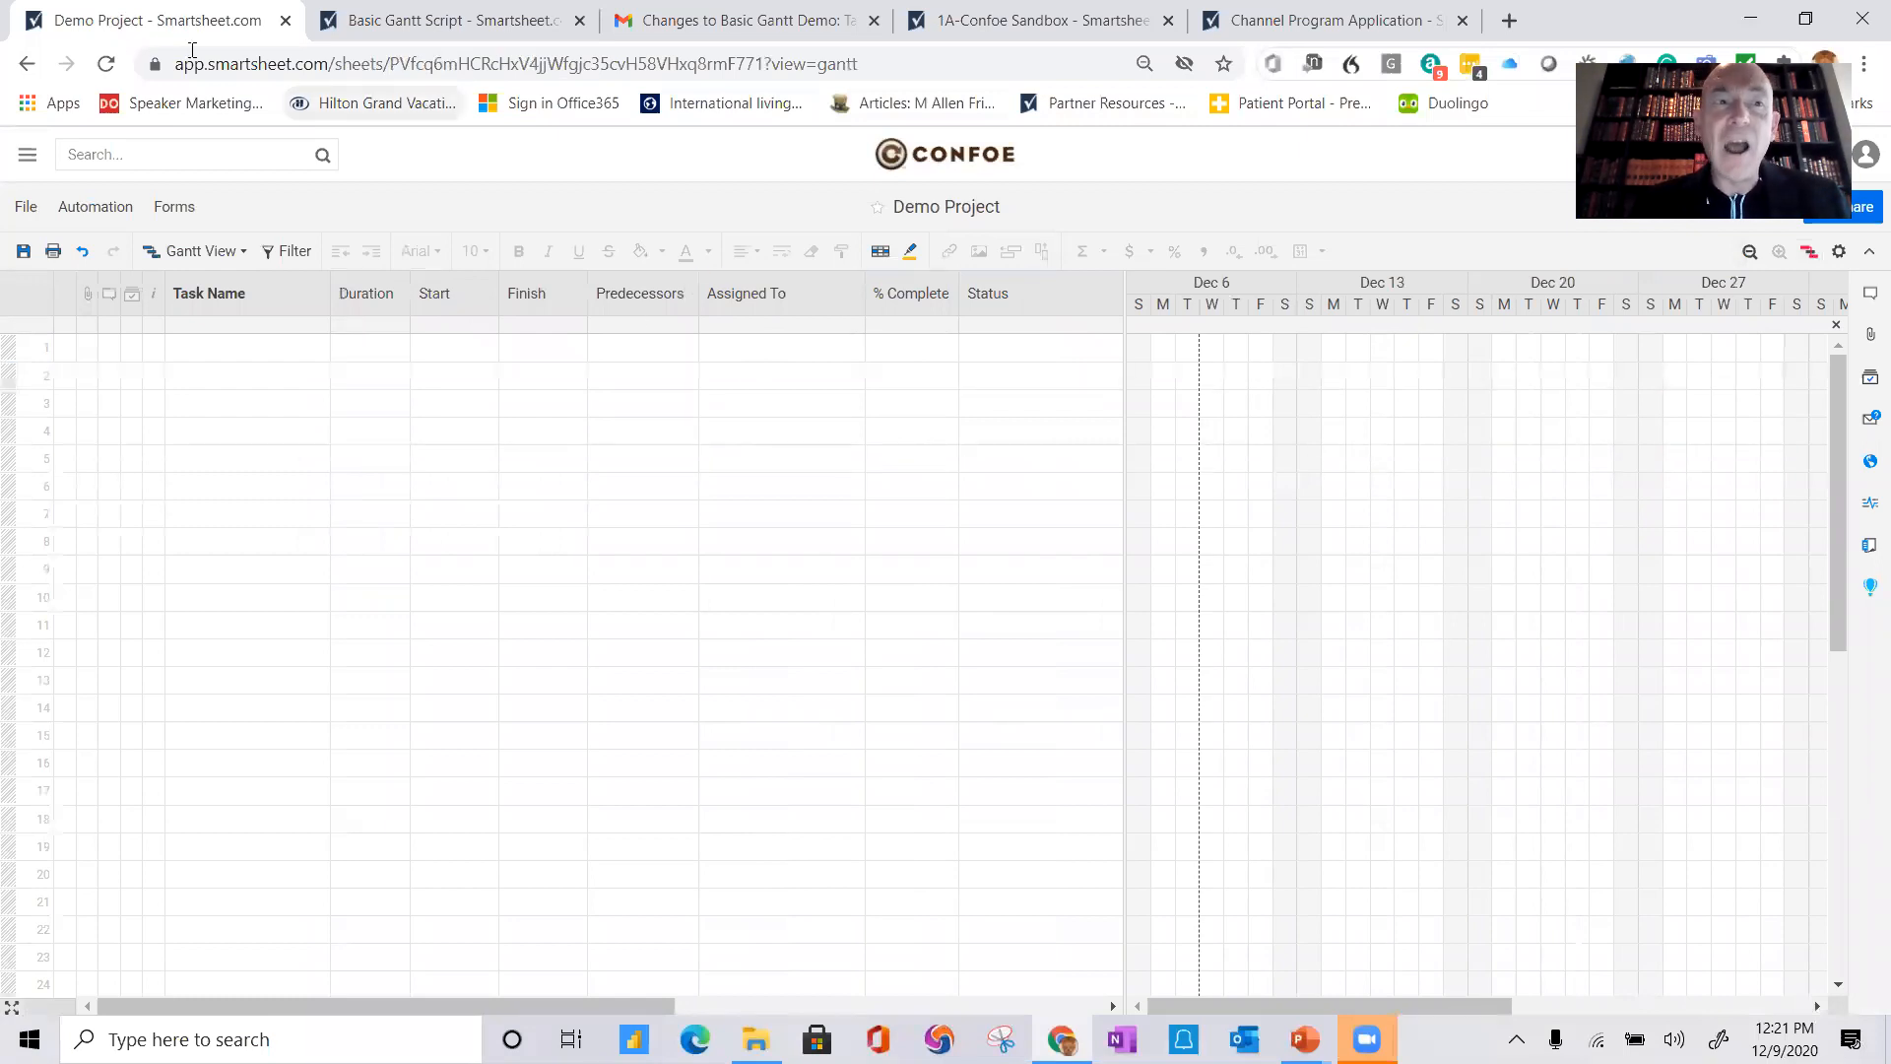
pyautogui.click(24, 252)
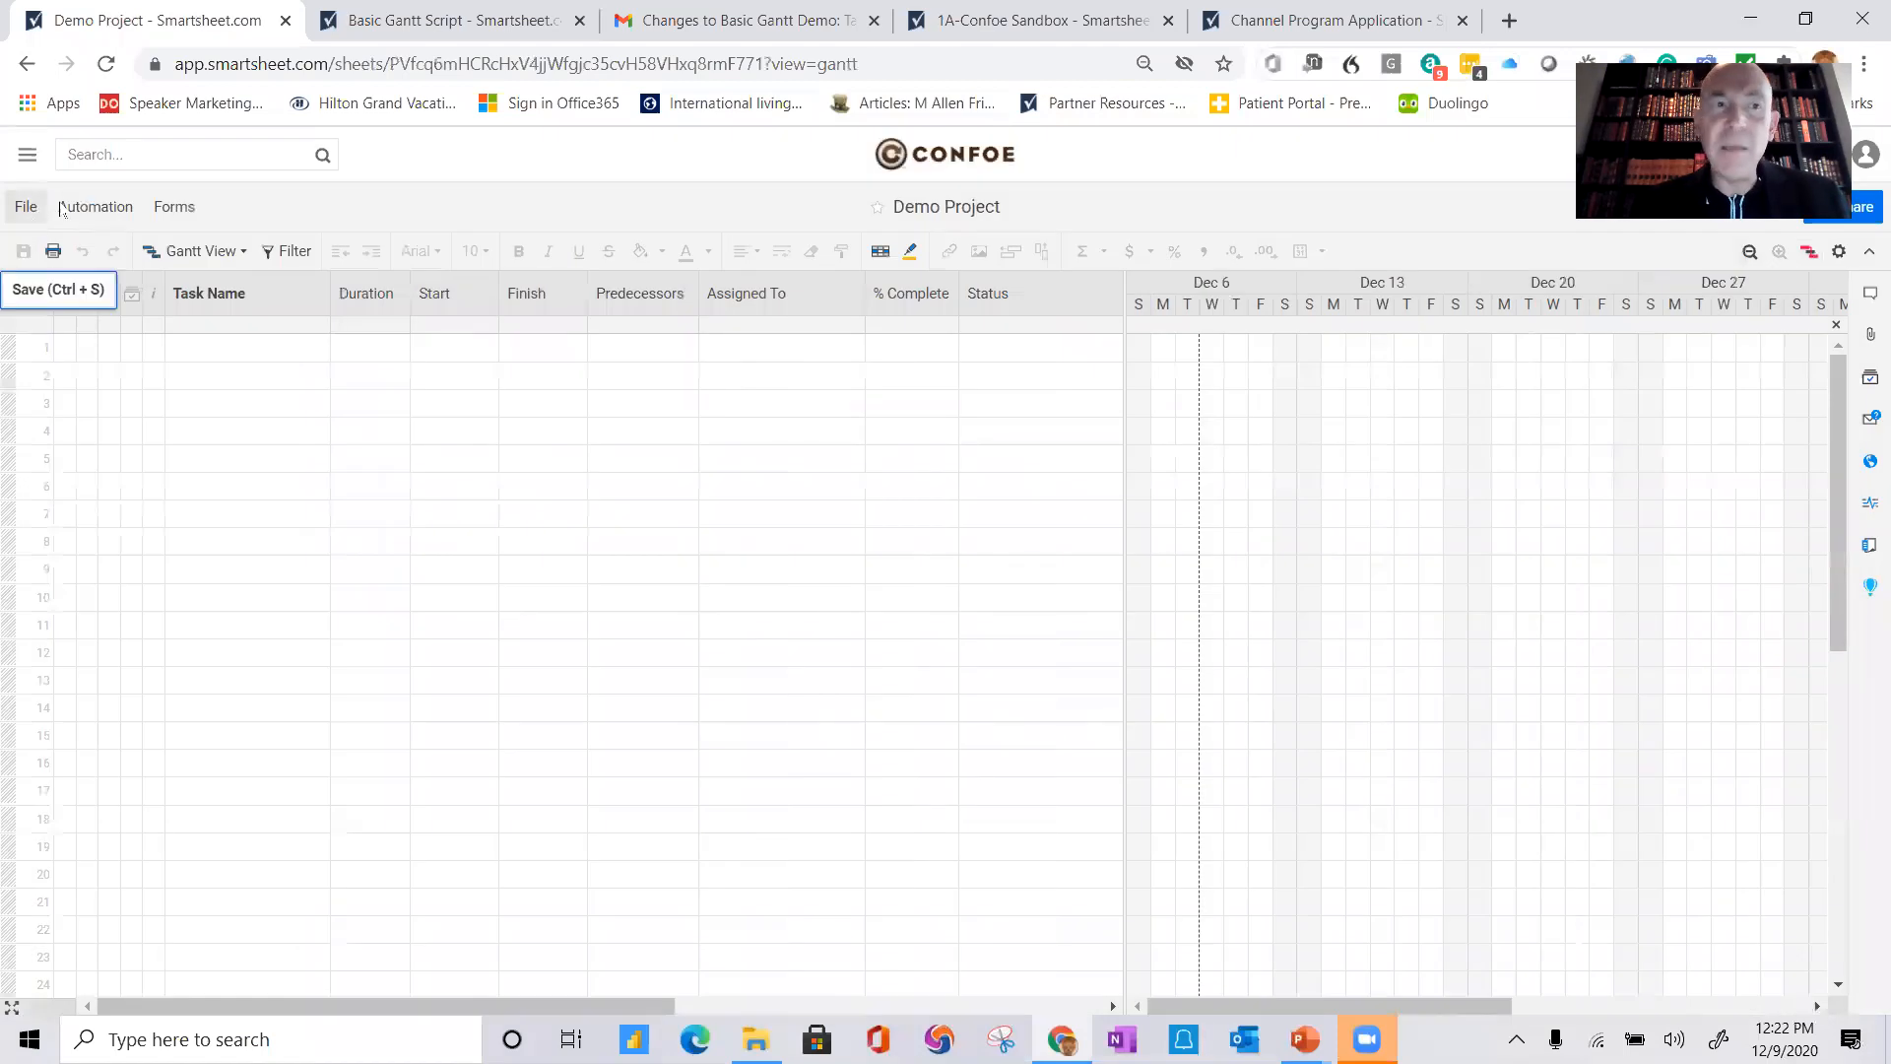
pyautogui.click(27, 65)
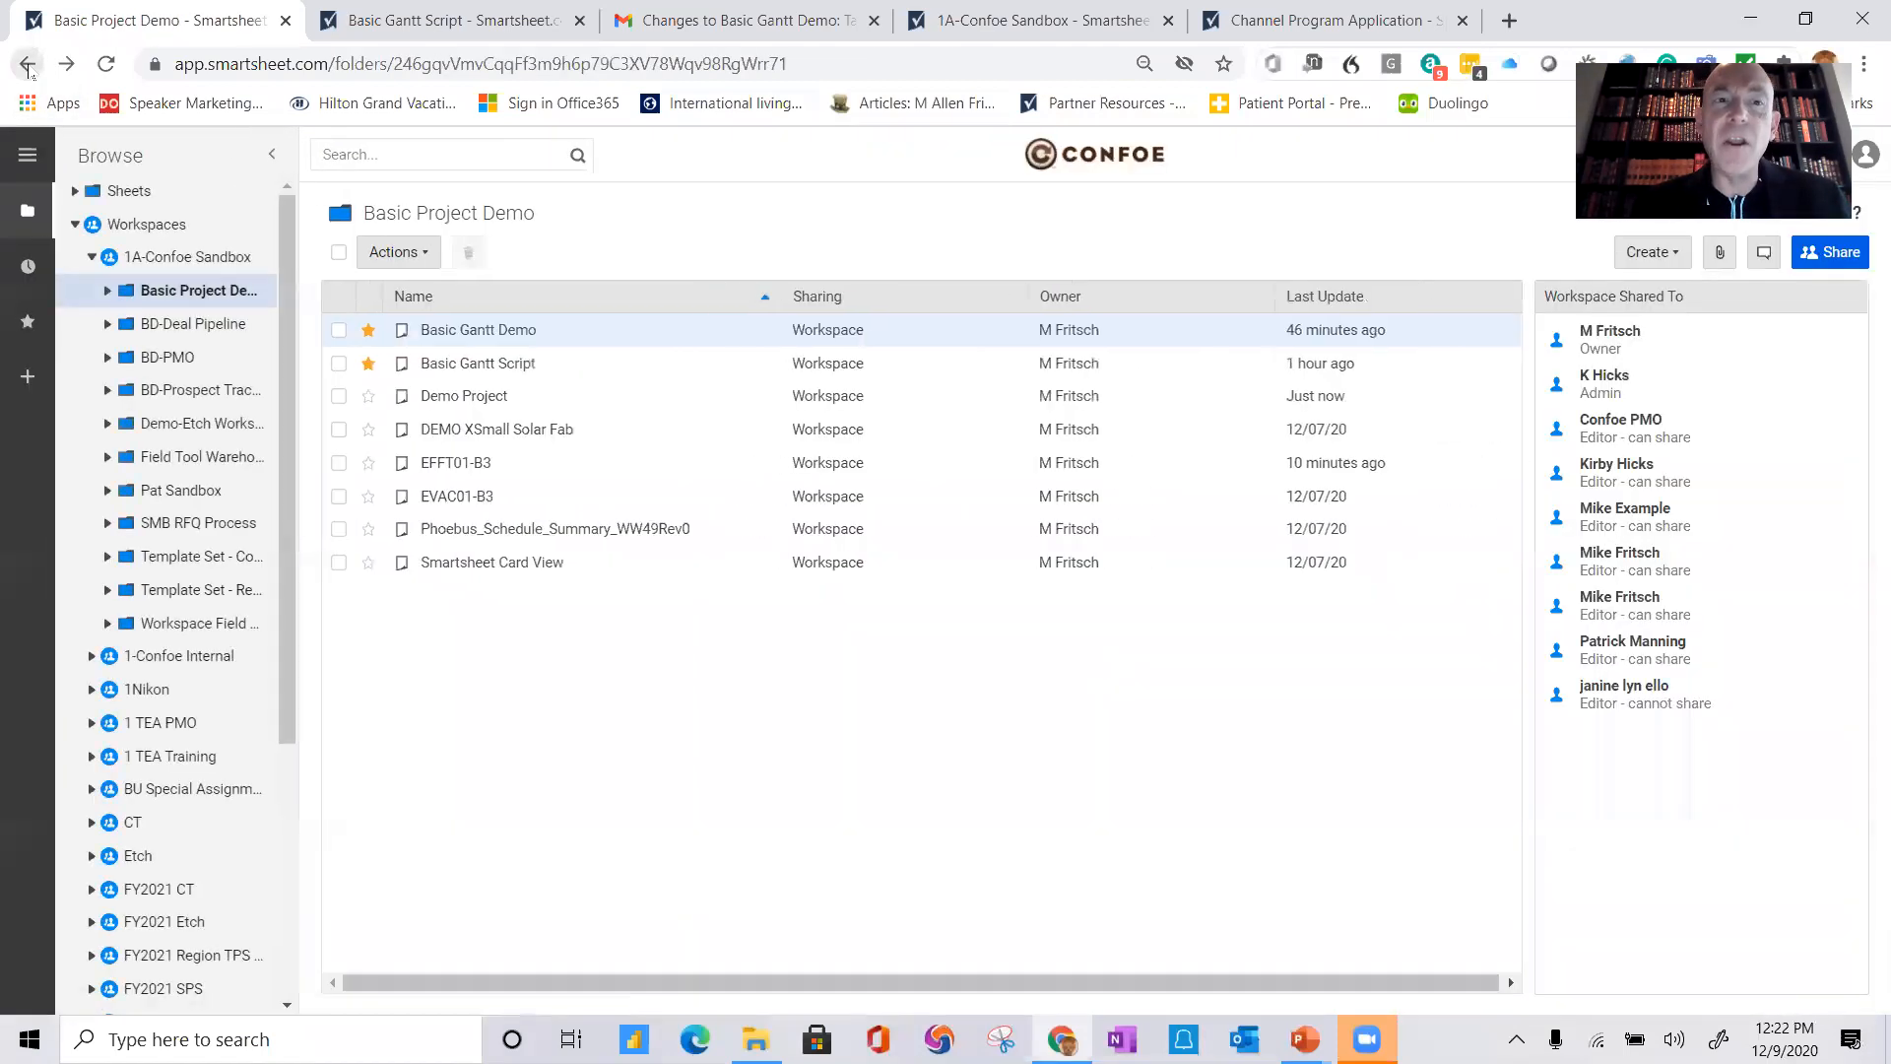
# Step: Import the Excel file BUSB01-B3 into the folder as a new sheet with the default import settings
pyautogui.rightClick(587, 699)
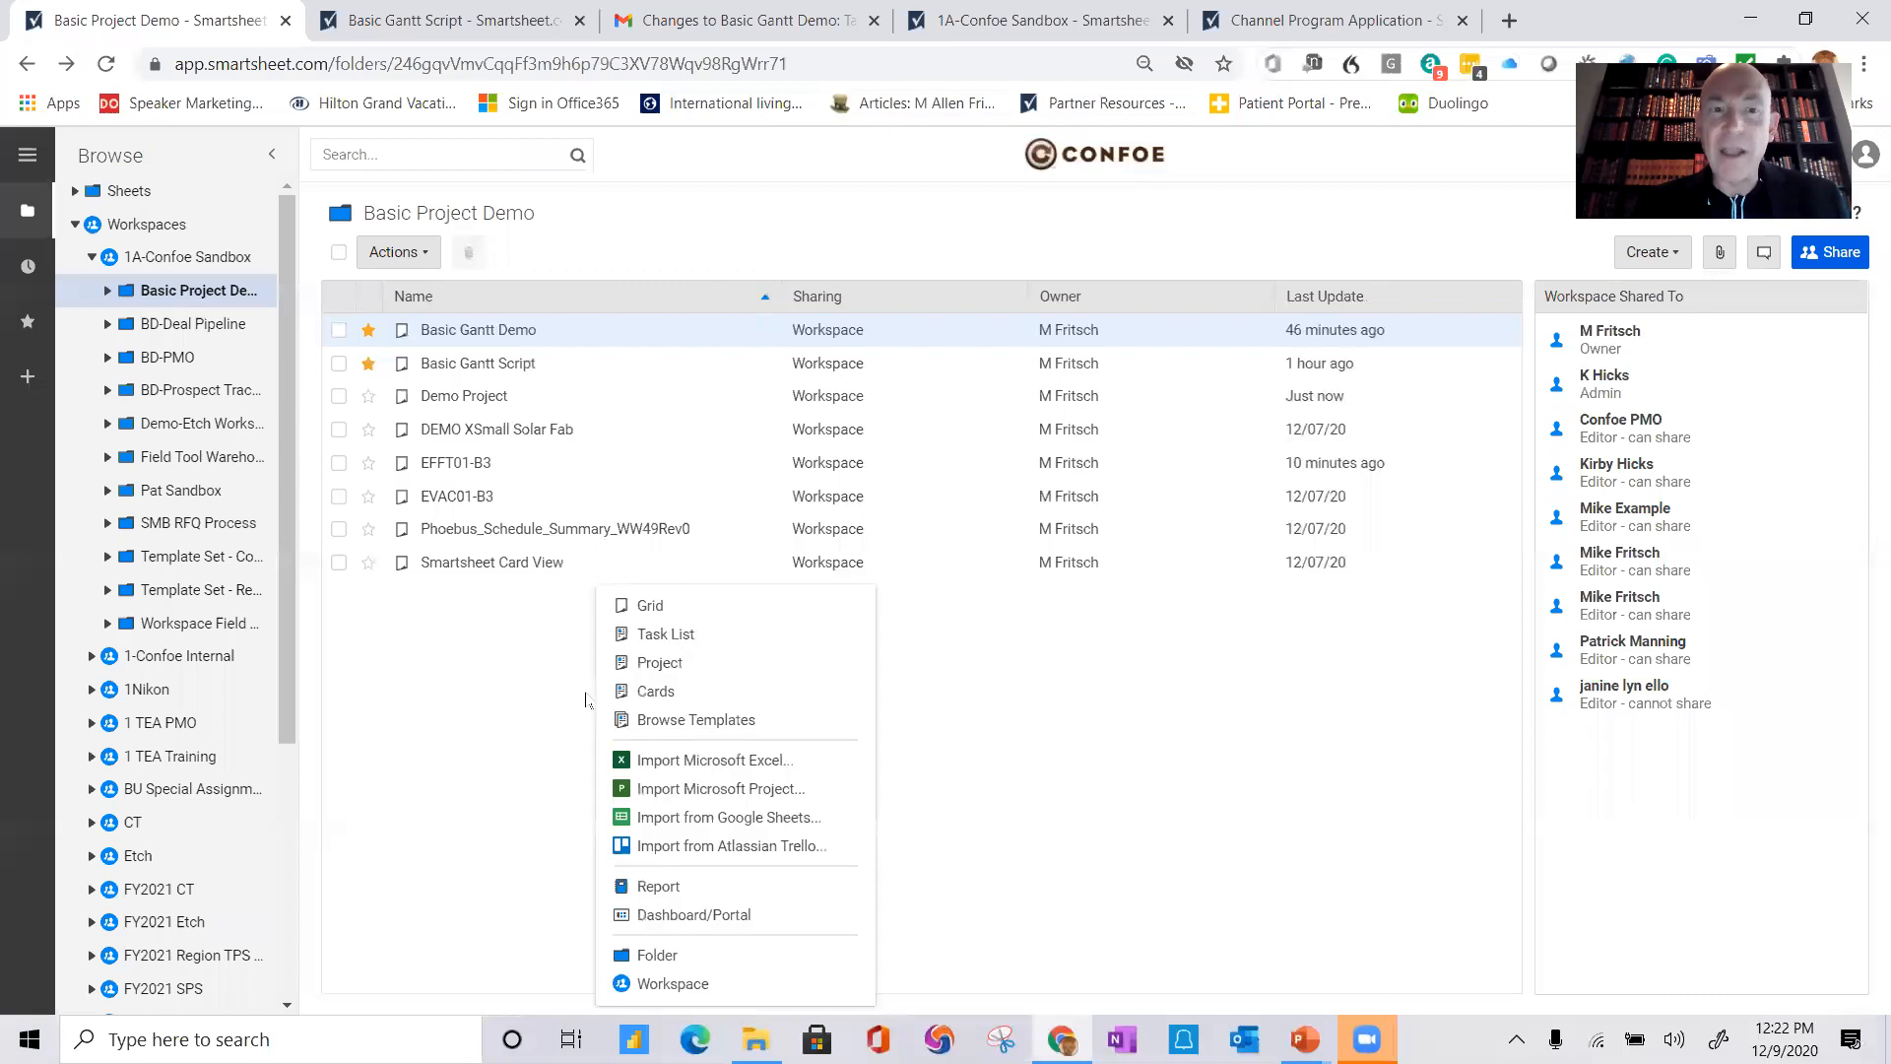
pyautogui.click(760, 769)
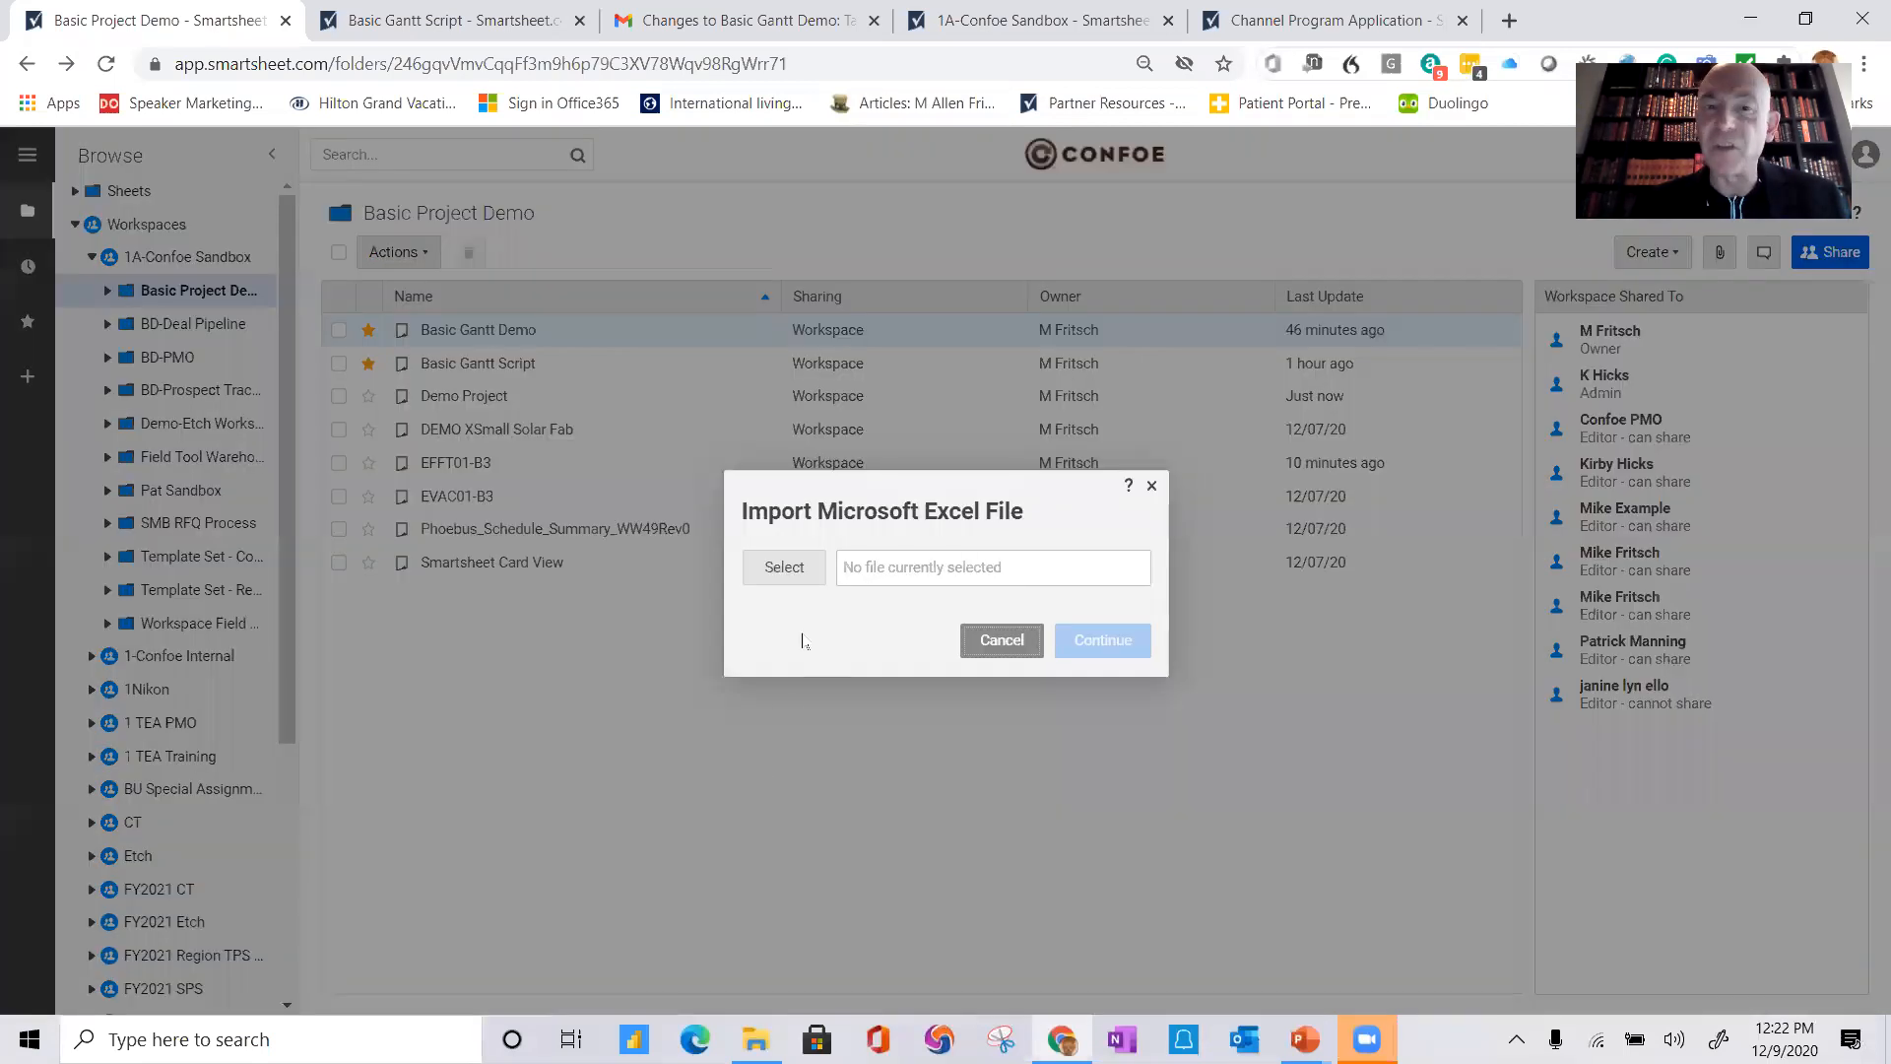
pyautogui.click(793, 569)
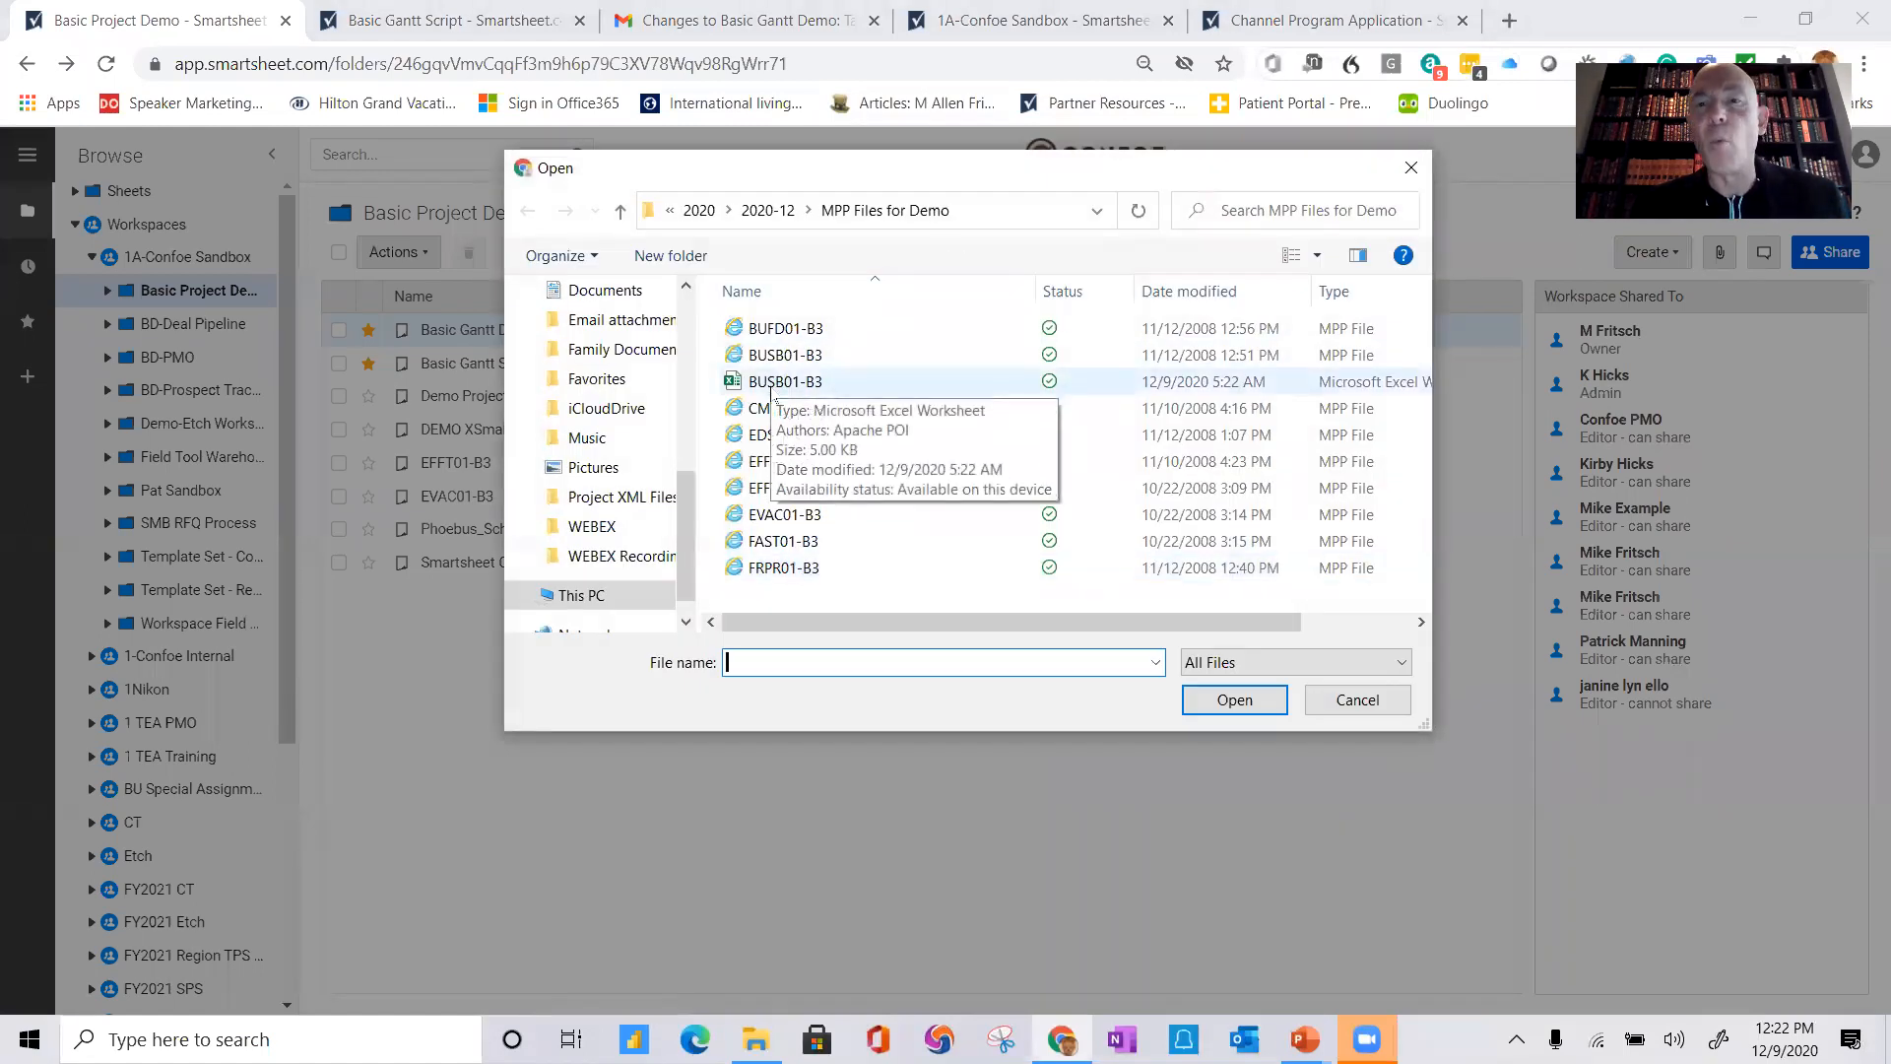
pyautogui.click(779, 382)
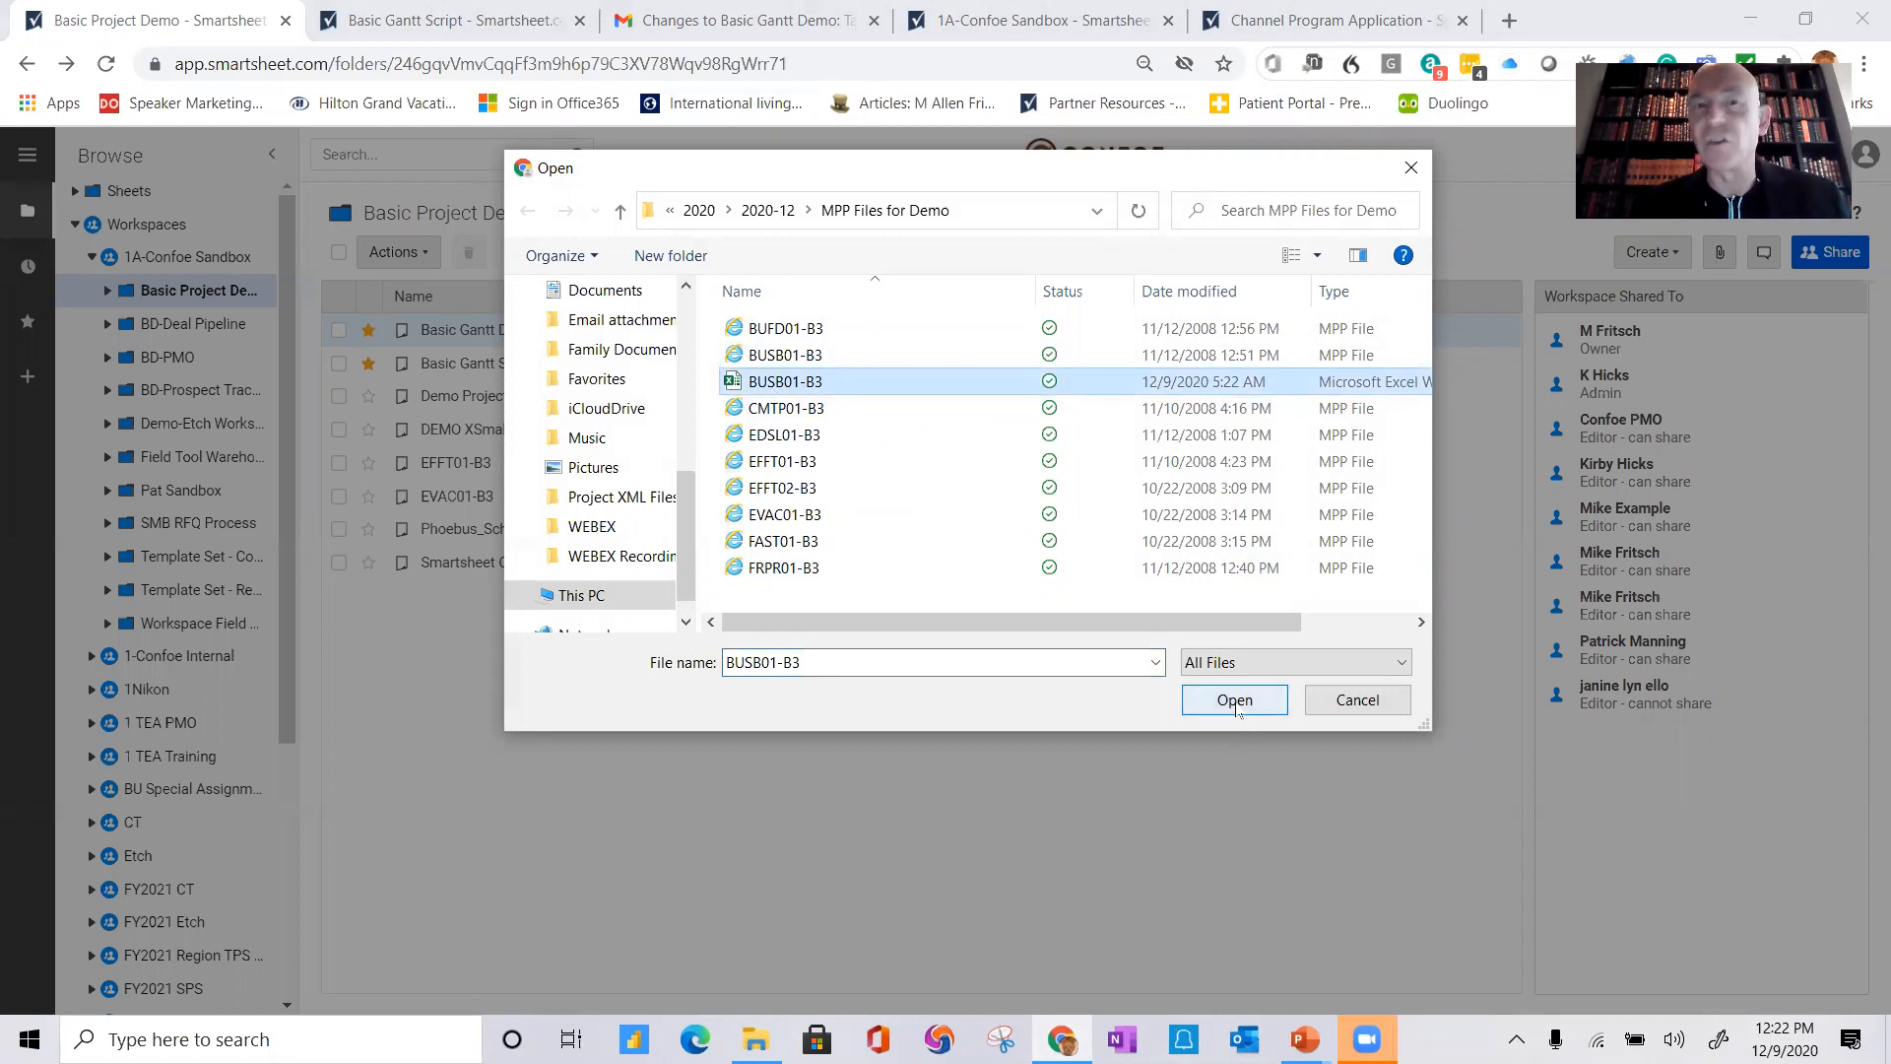
pyautogui.click(1235, 700)
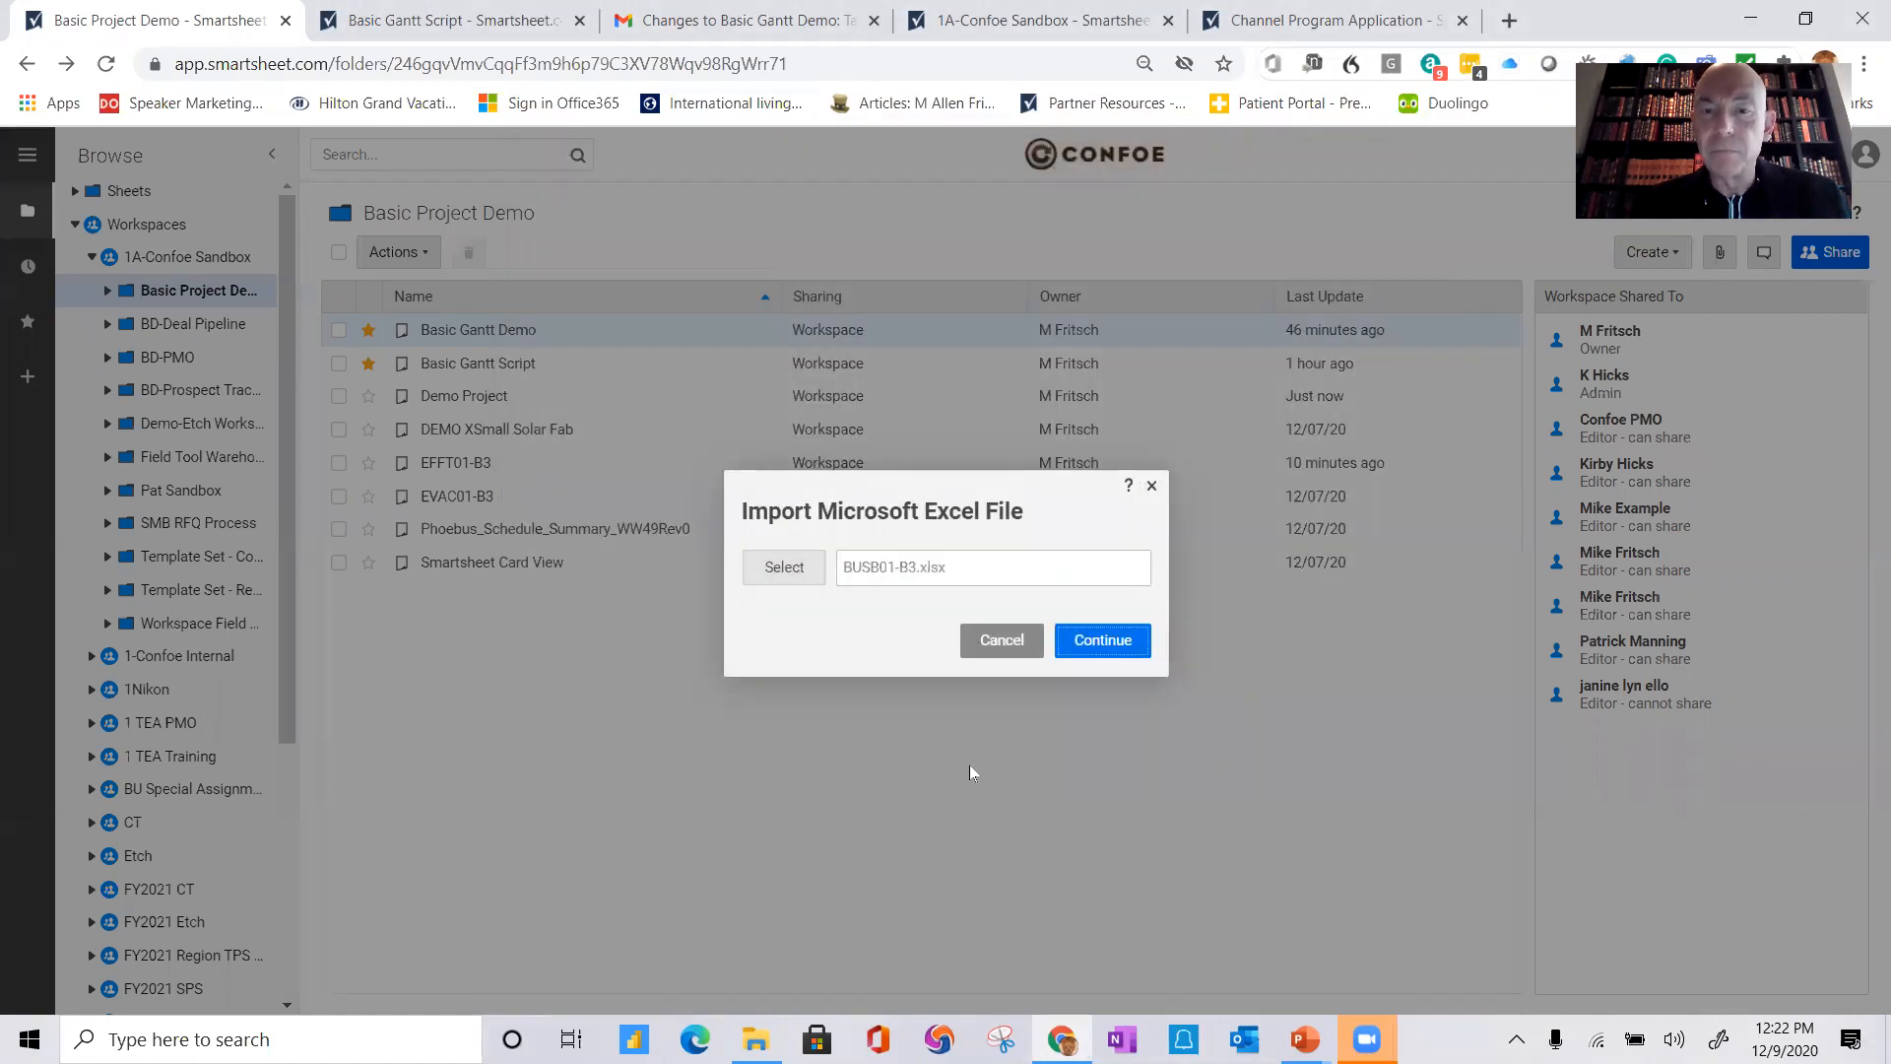
pyautogui.click(1133, 642)
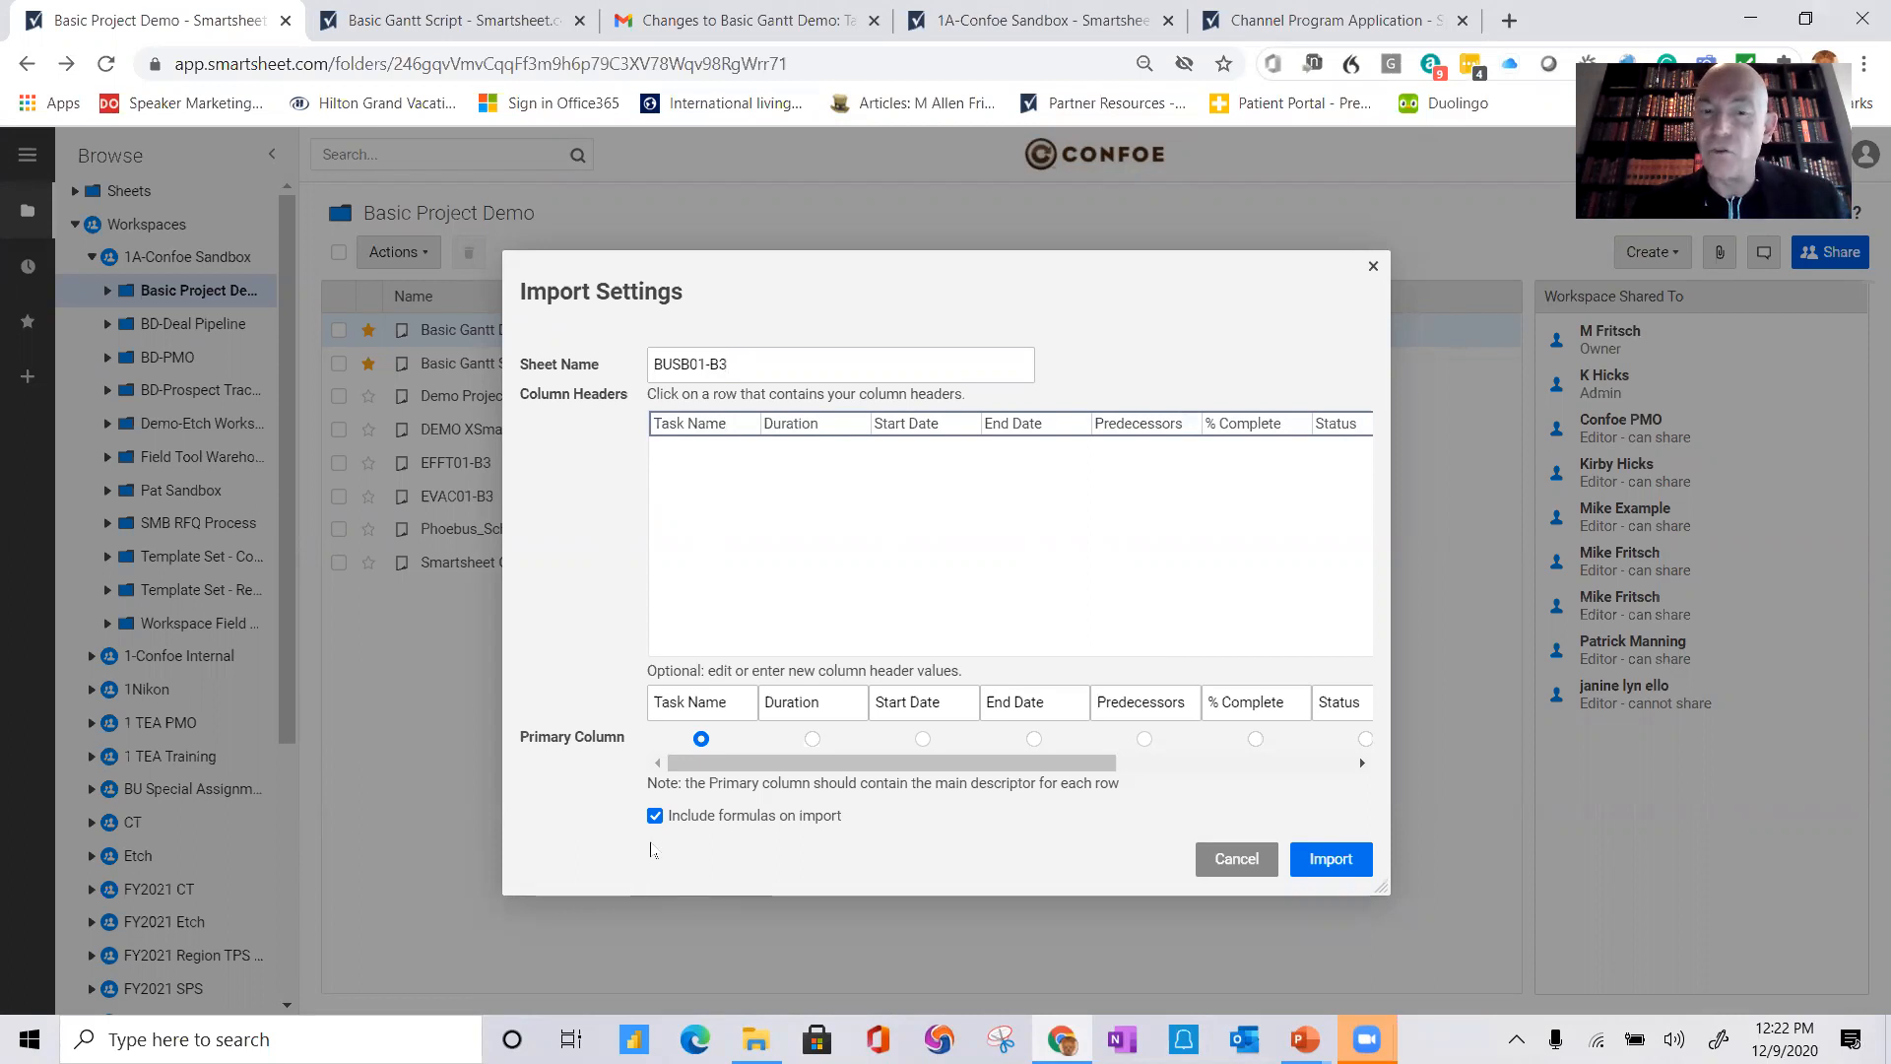
pyautogui.click(1332, 858)
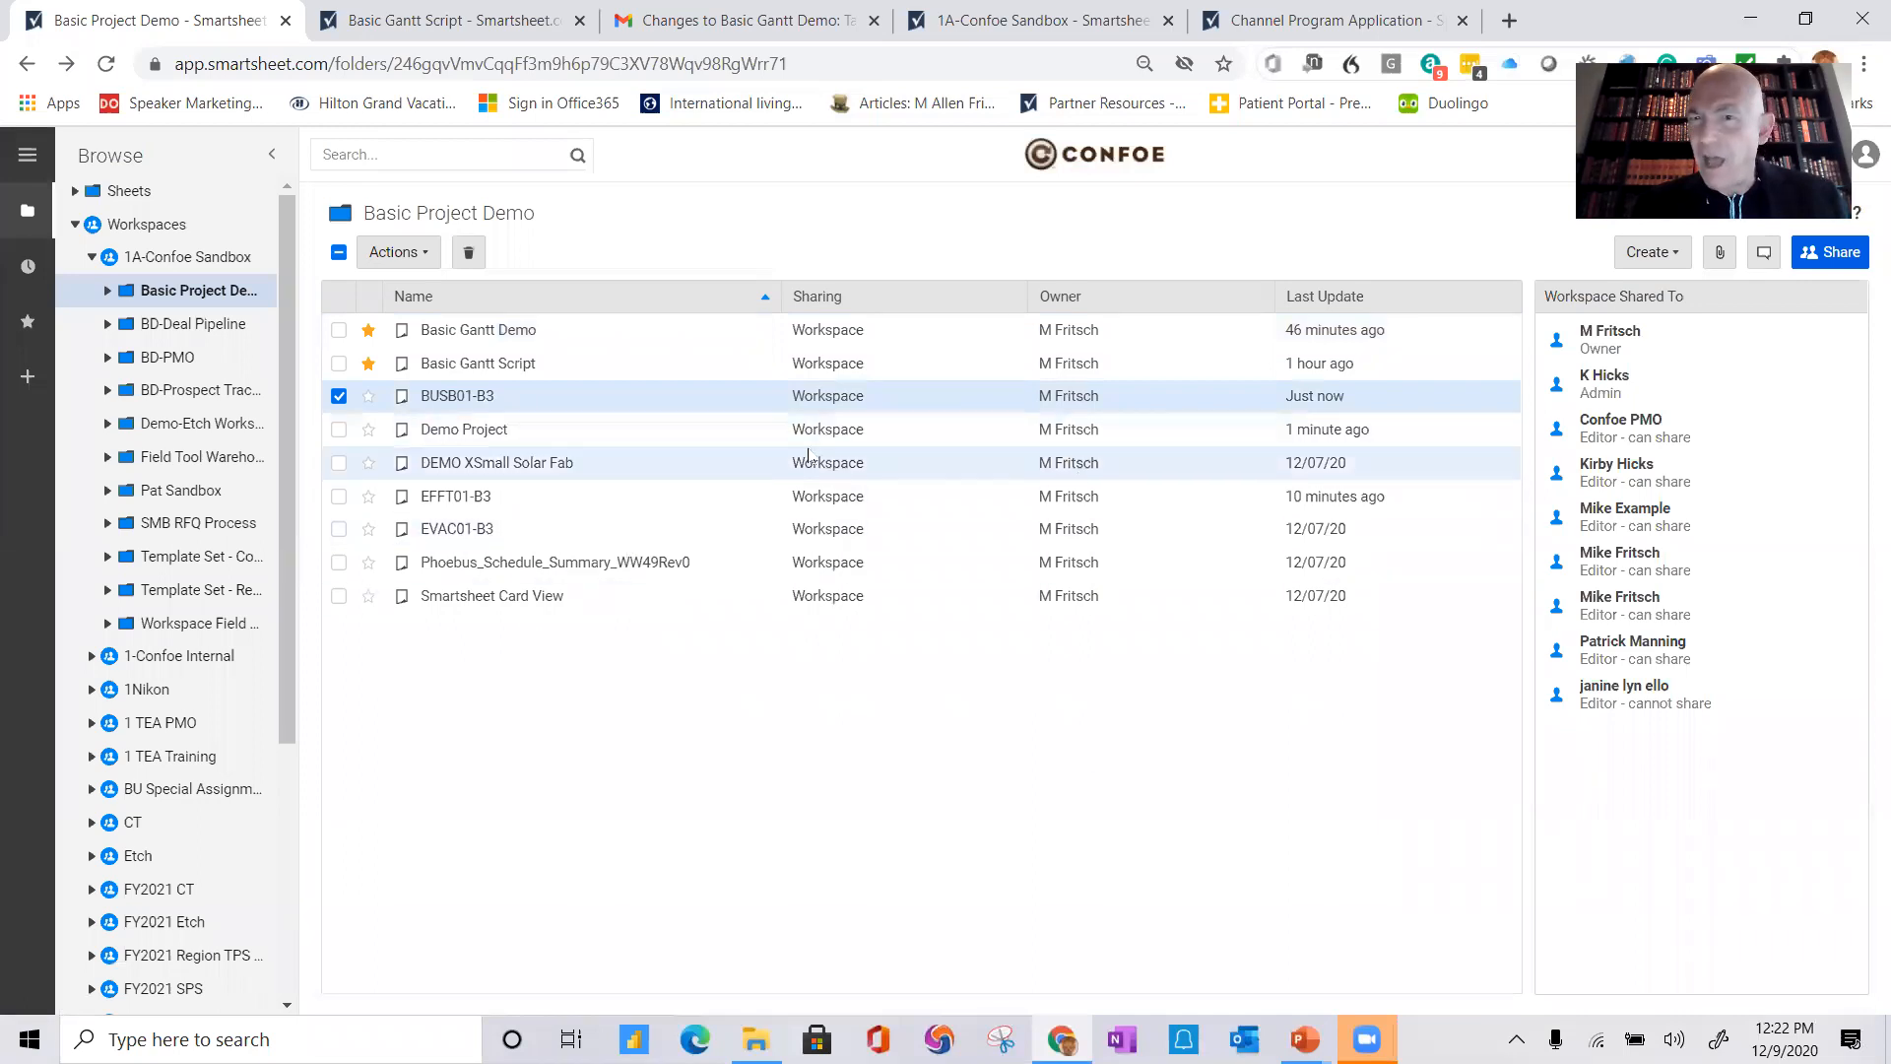
# Step: Open the BUSB01-B3 sheet in Gantt View, narrow the grid to reveal the chart, then leave without saving
pyautogui.click(457, 397)
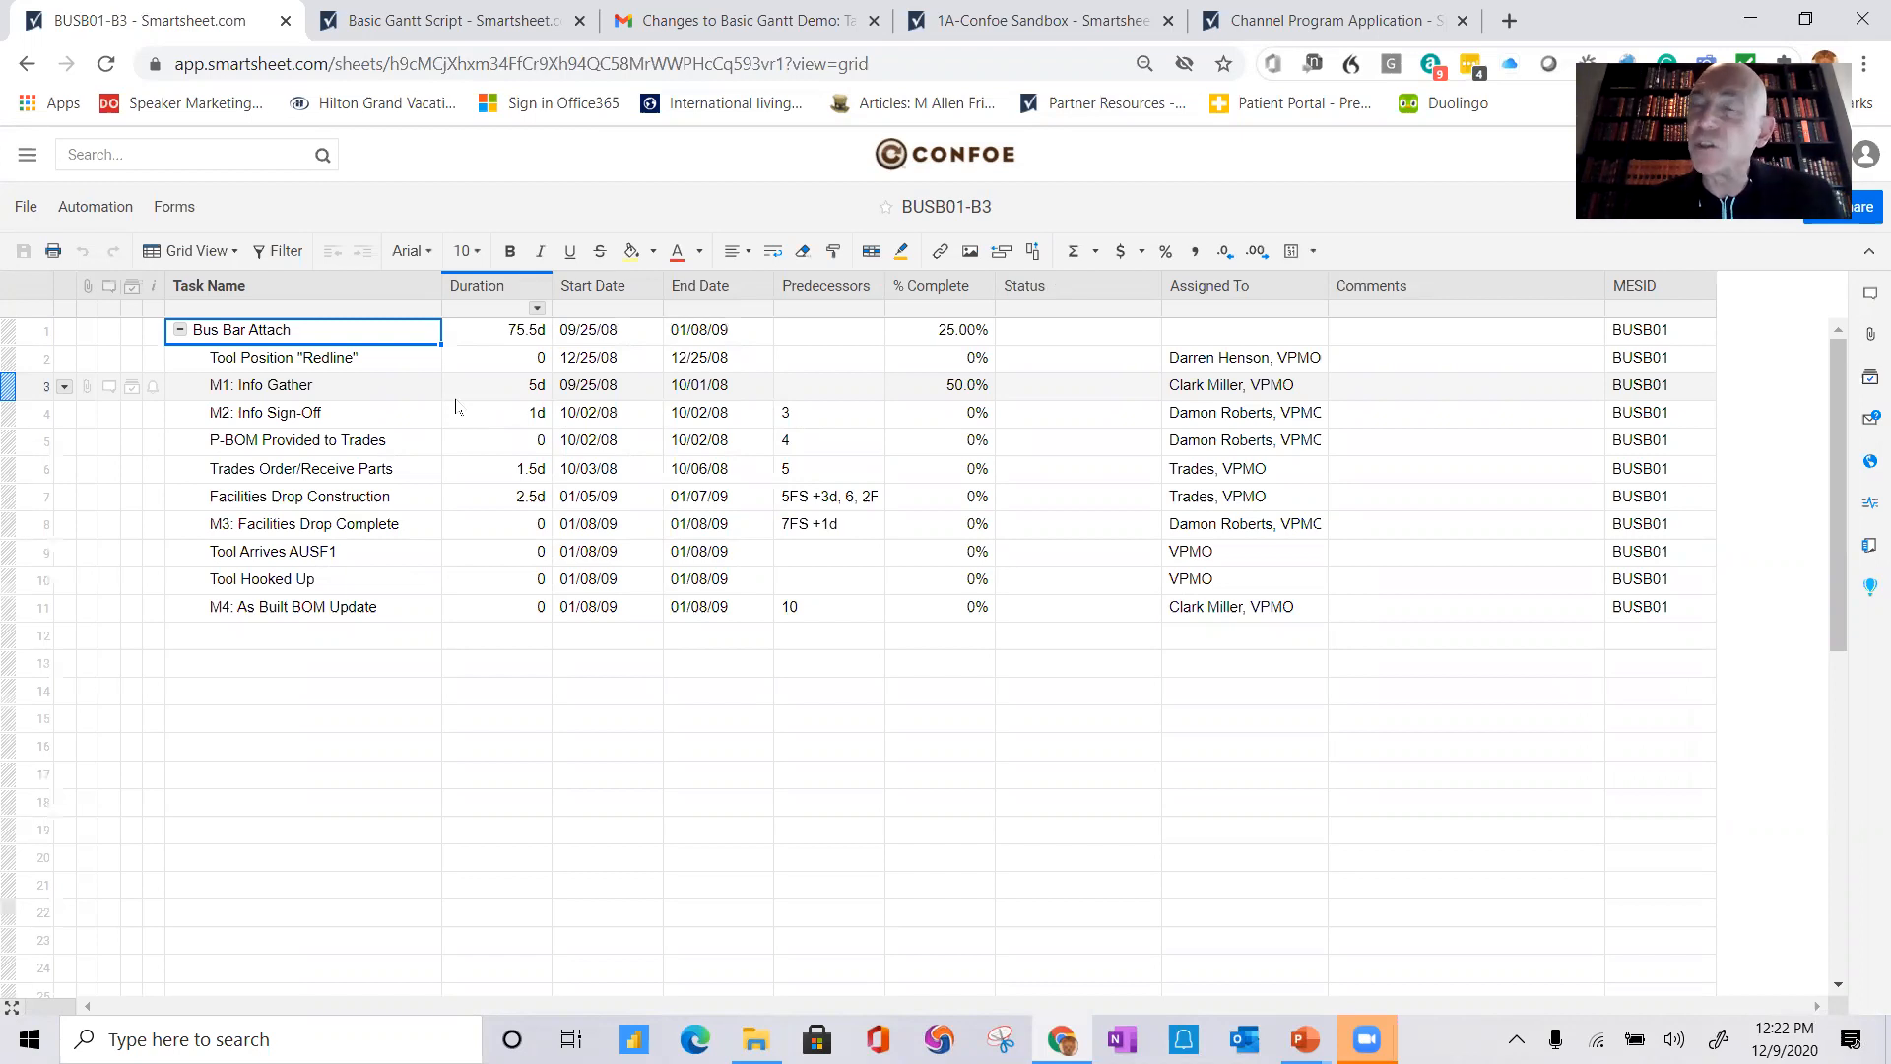
pyautogui.click(222, 252)
pyautogui.click(205, 313)
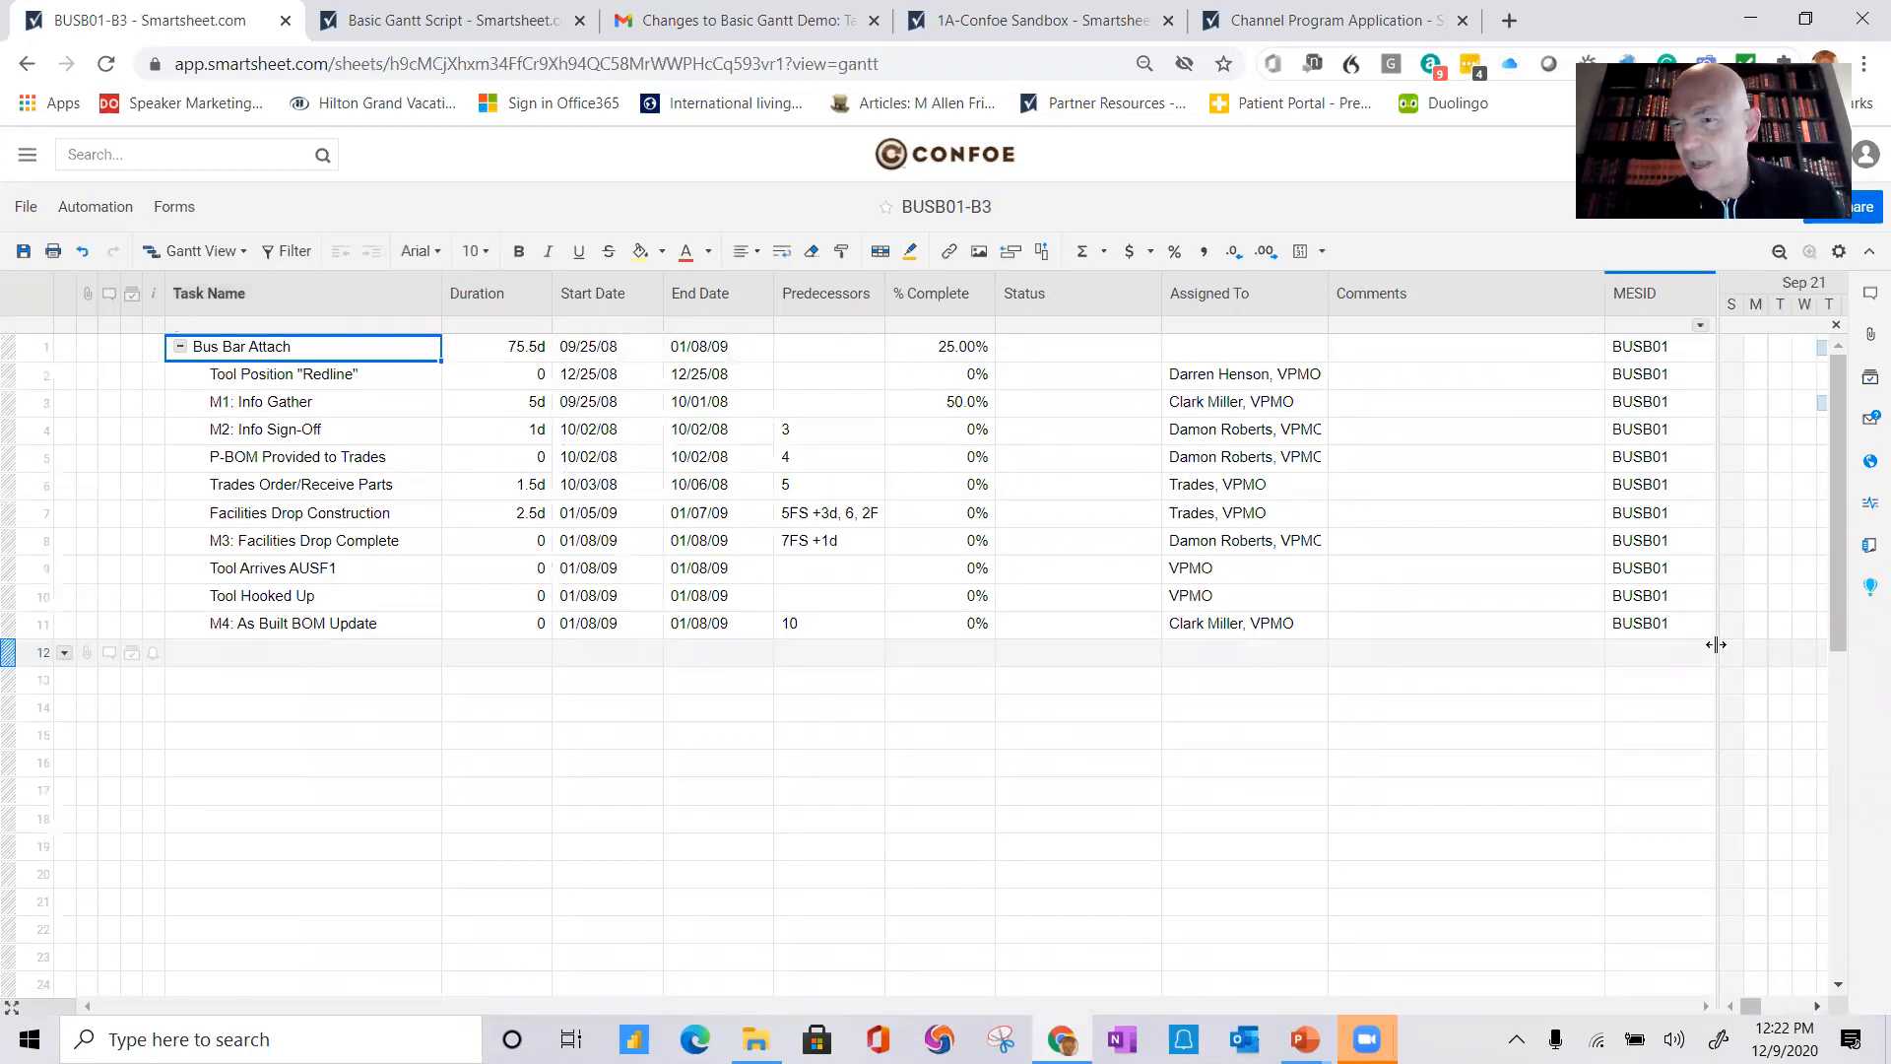
pyautogui.moveTo(1718, 644); pyautogui.dragTo(1003, 611)
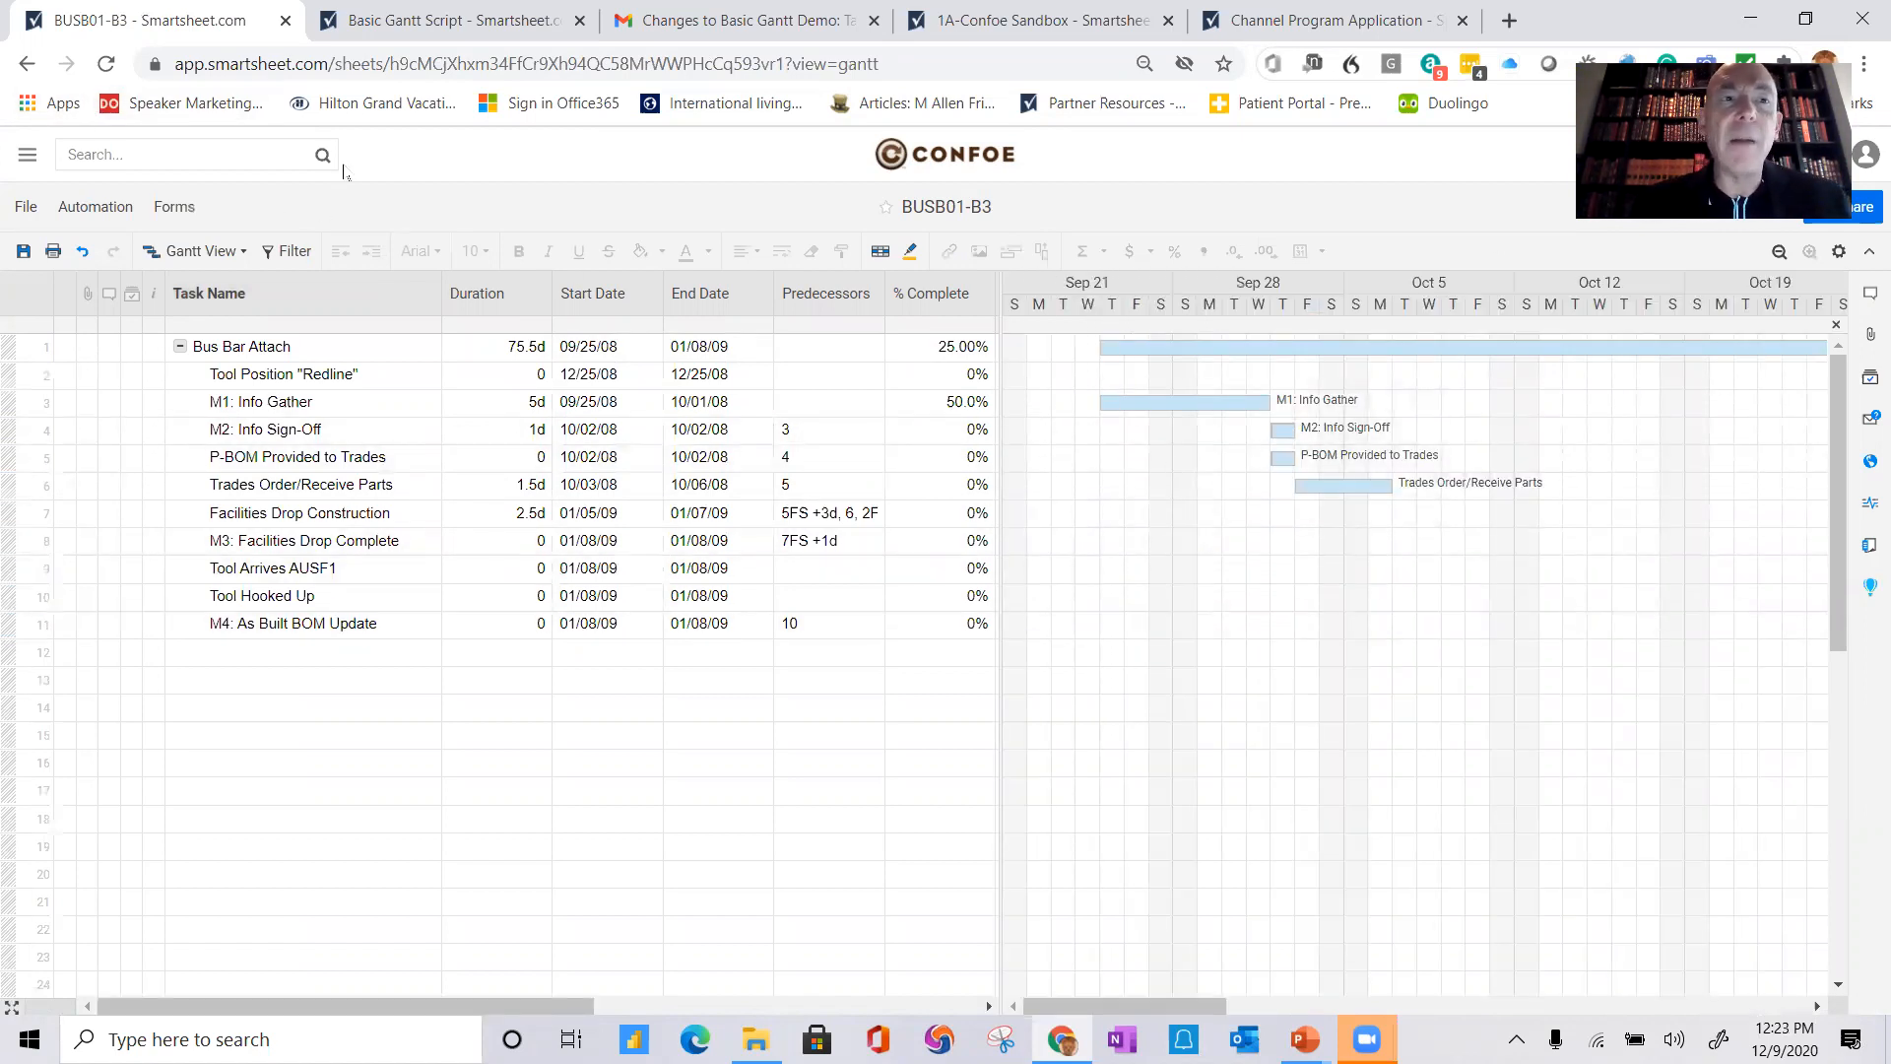
pyautogui.click(27, 63)
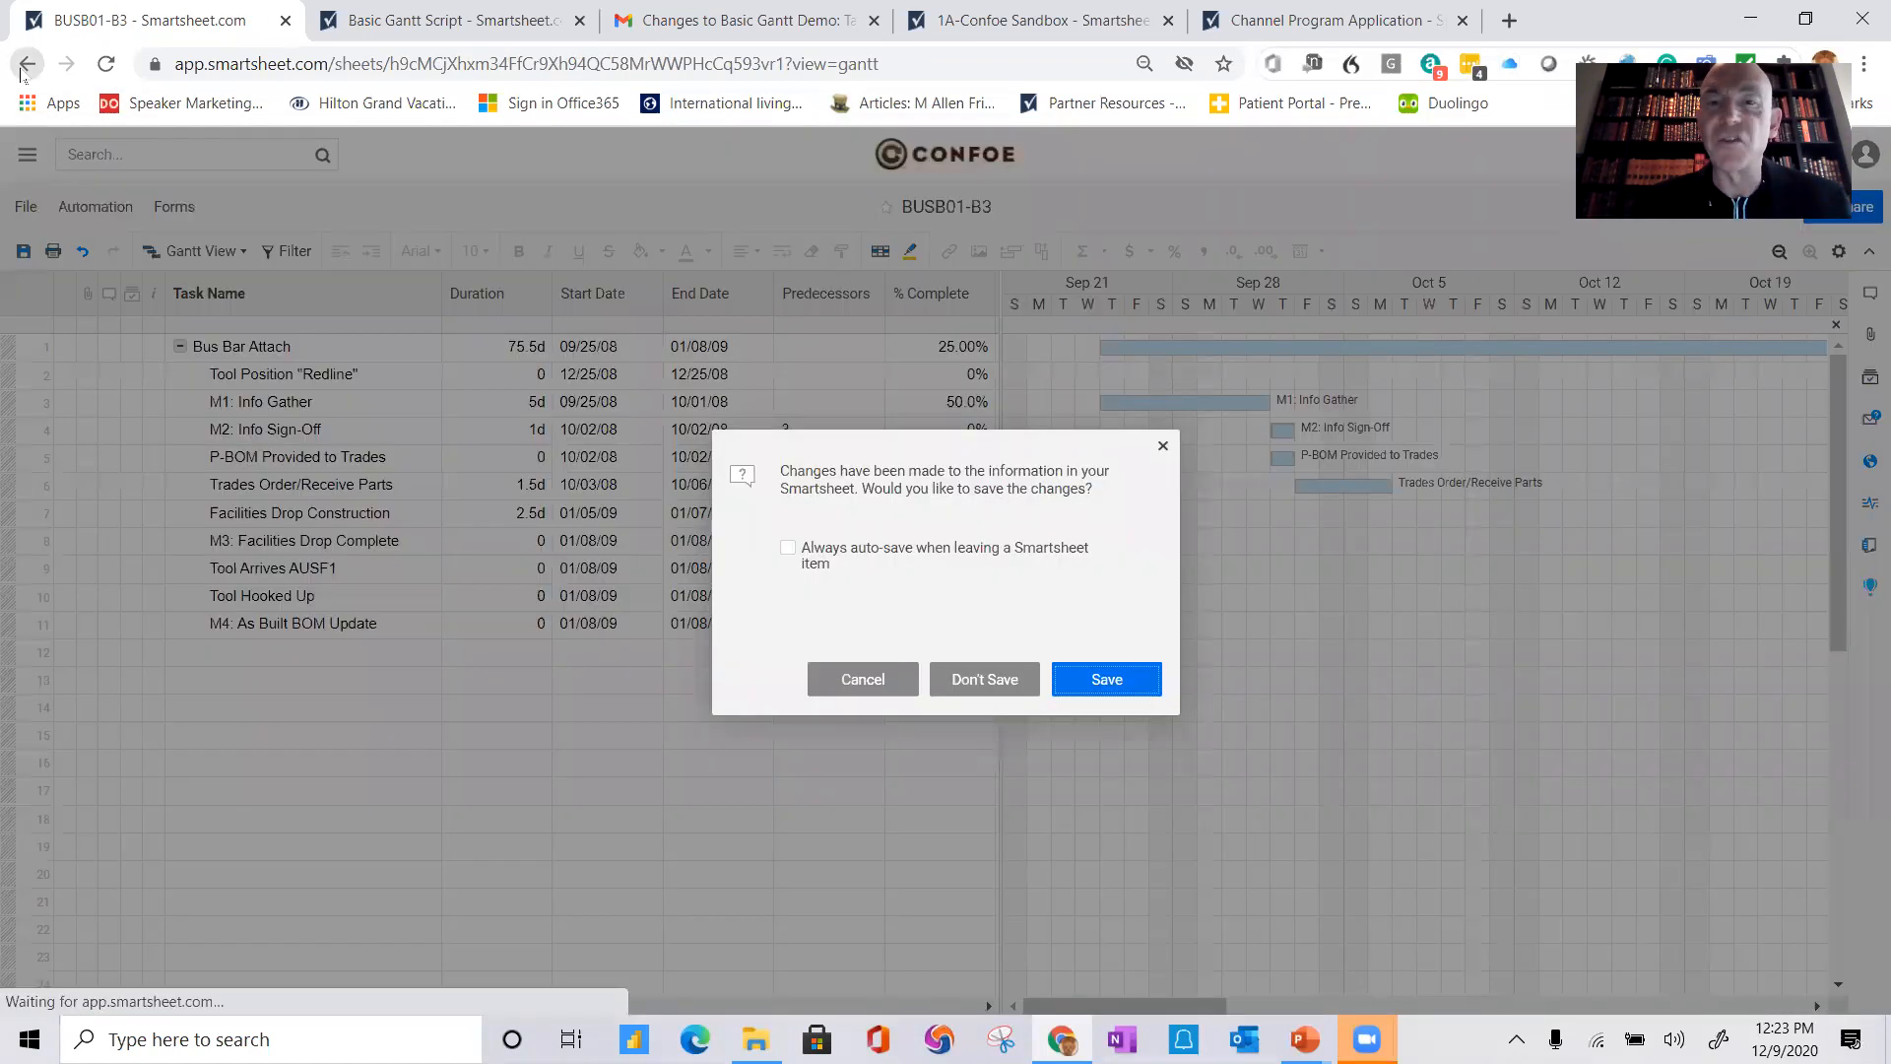
pyautogui.click(1000, 686)
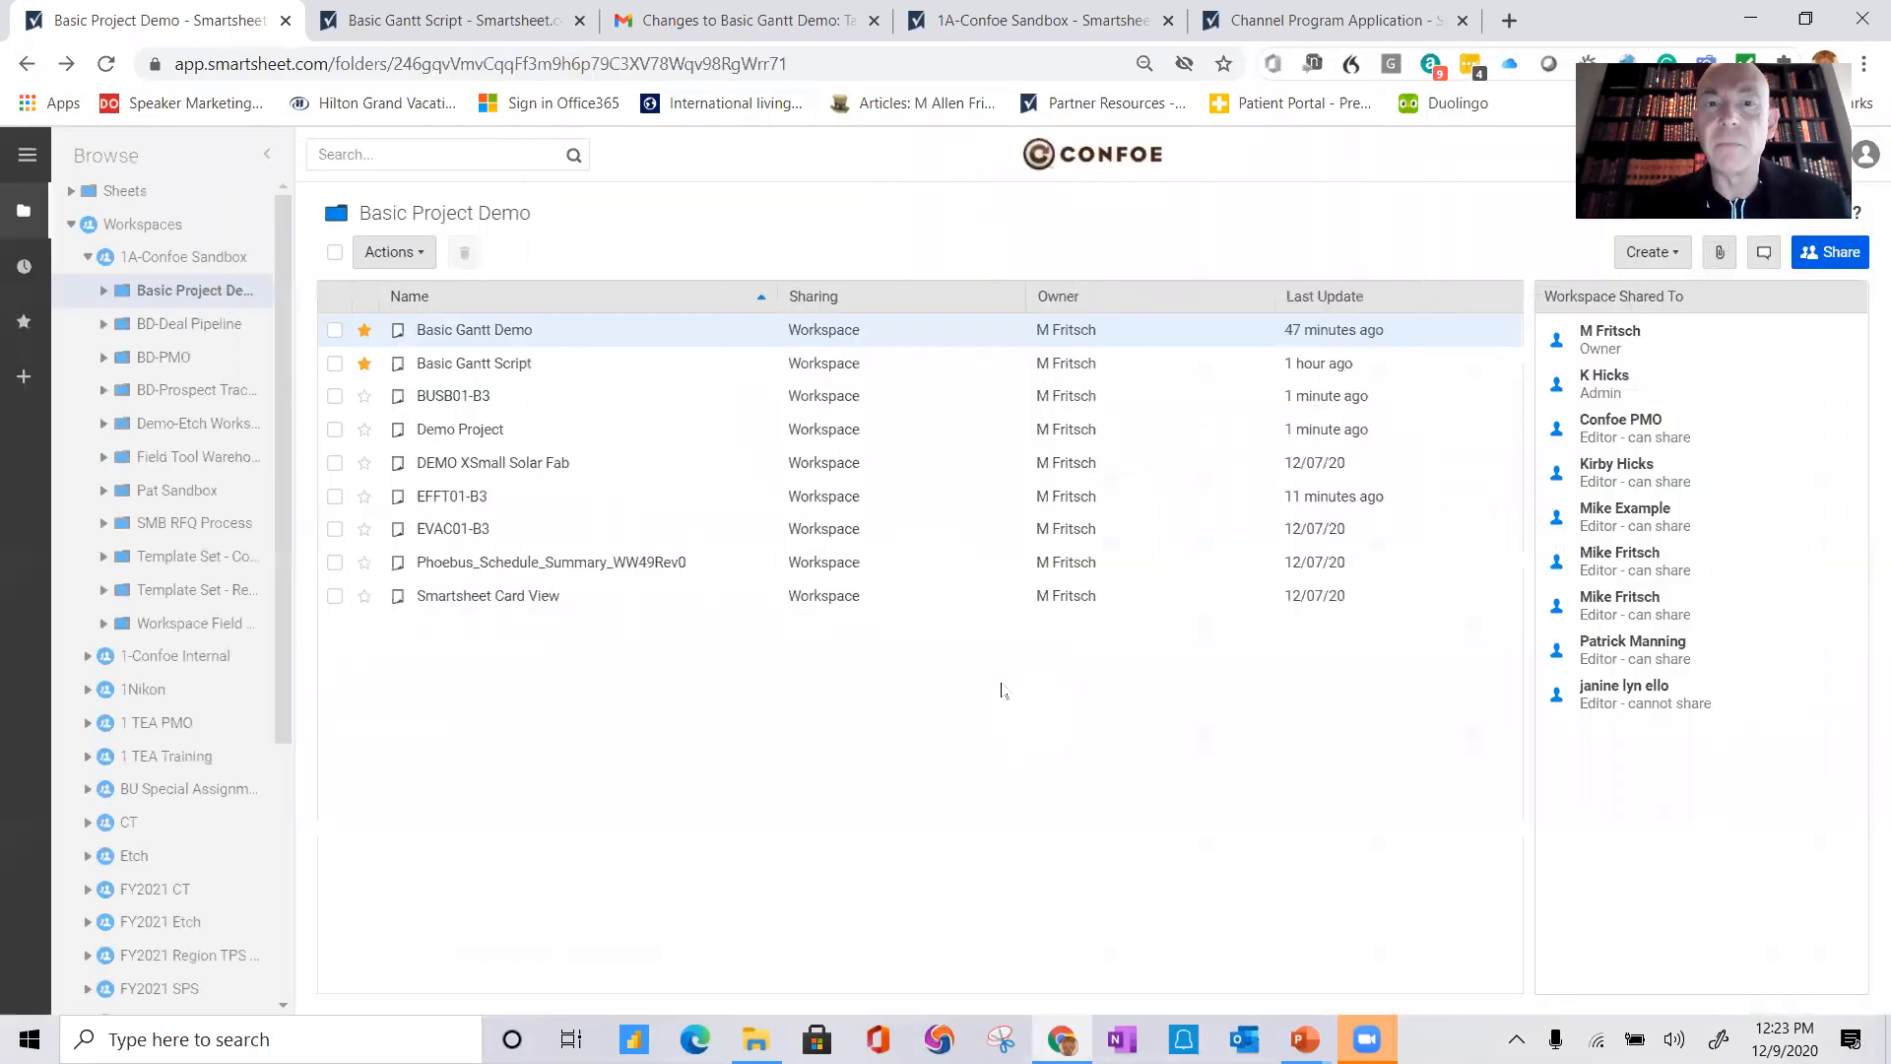
# Step: Import the Microsoft Project file EFFT02-B3 into the Basic Project Demo folder as a new sheet
pyautogui.rightClick(515, 730)
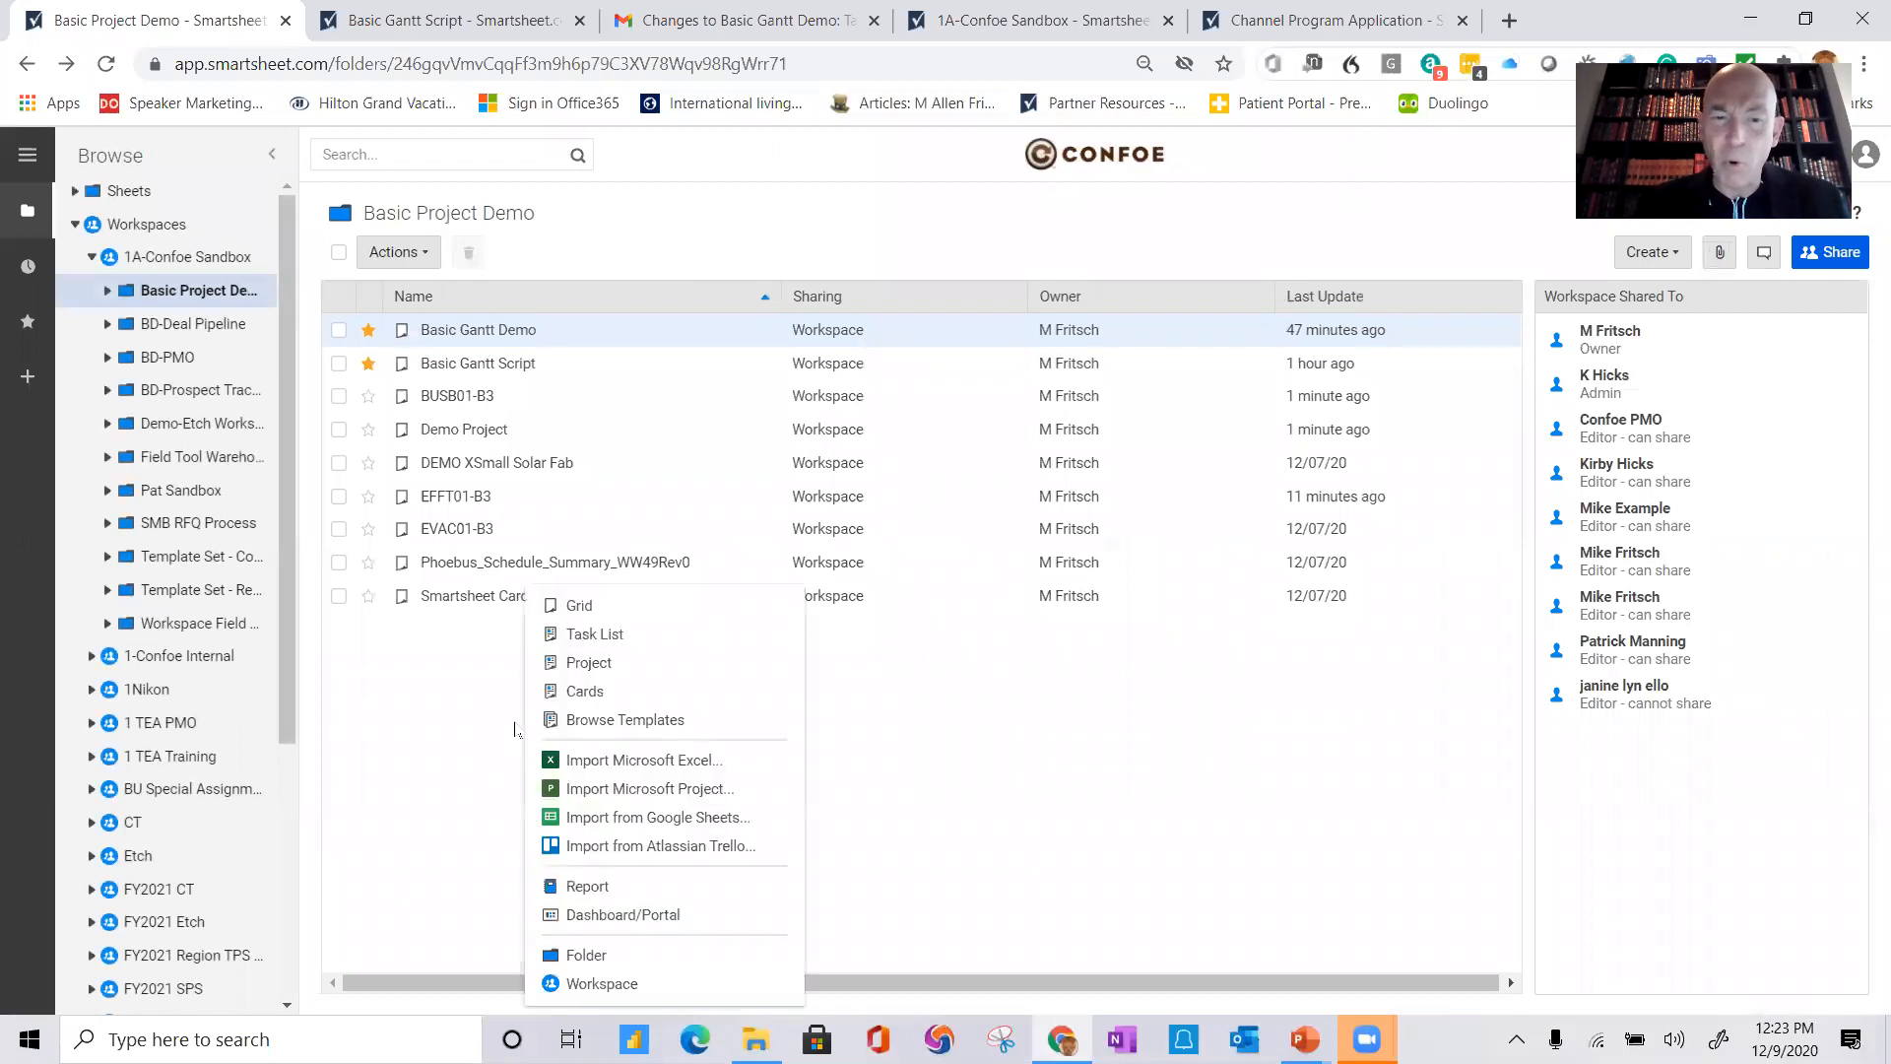
pyautogui.click(609, 791)
pyautogui.click(775, 565)
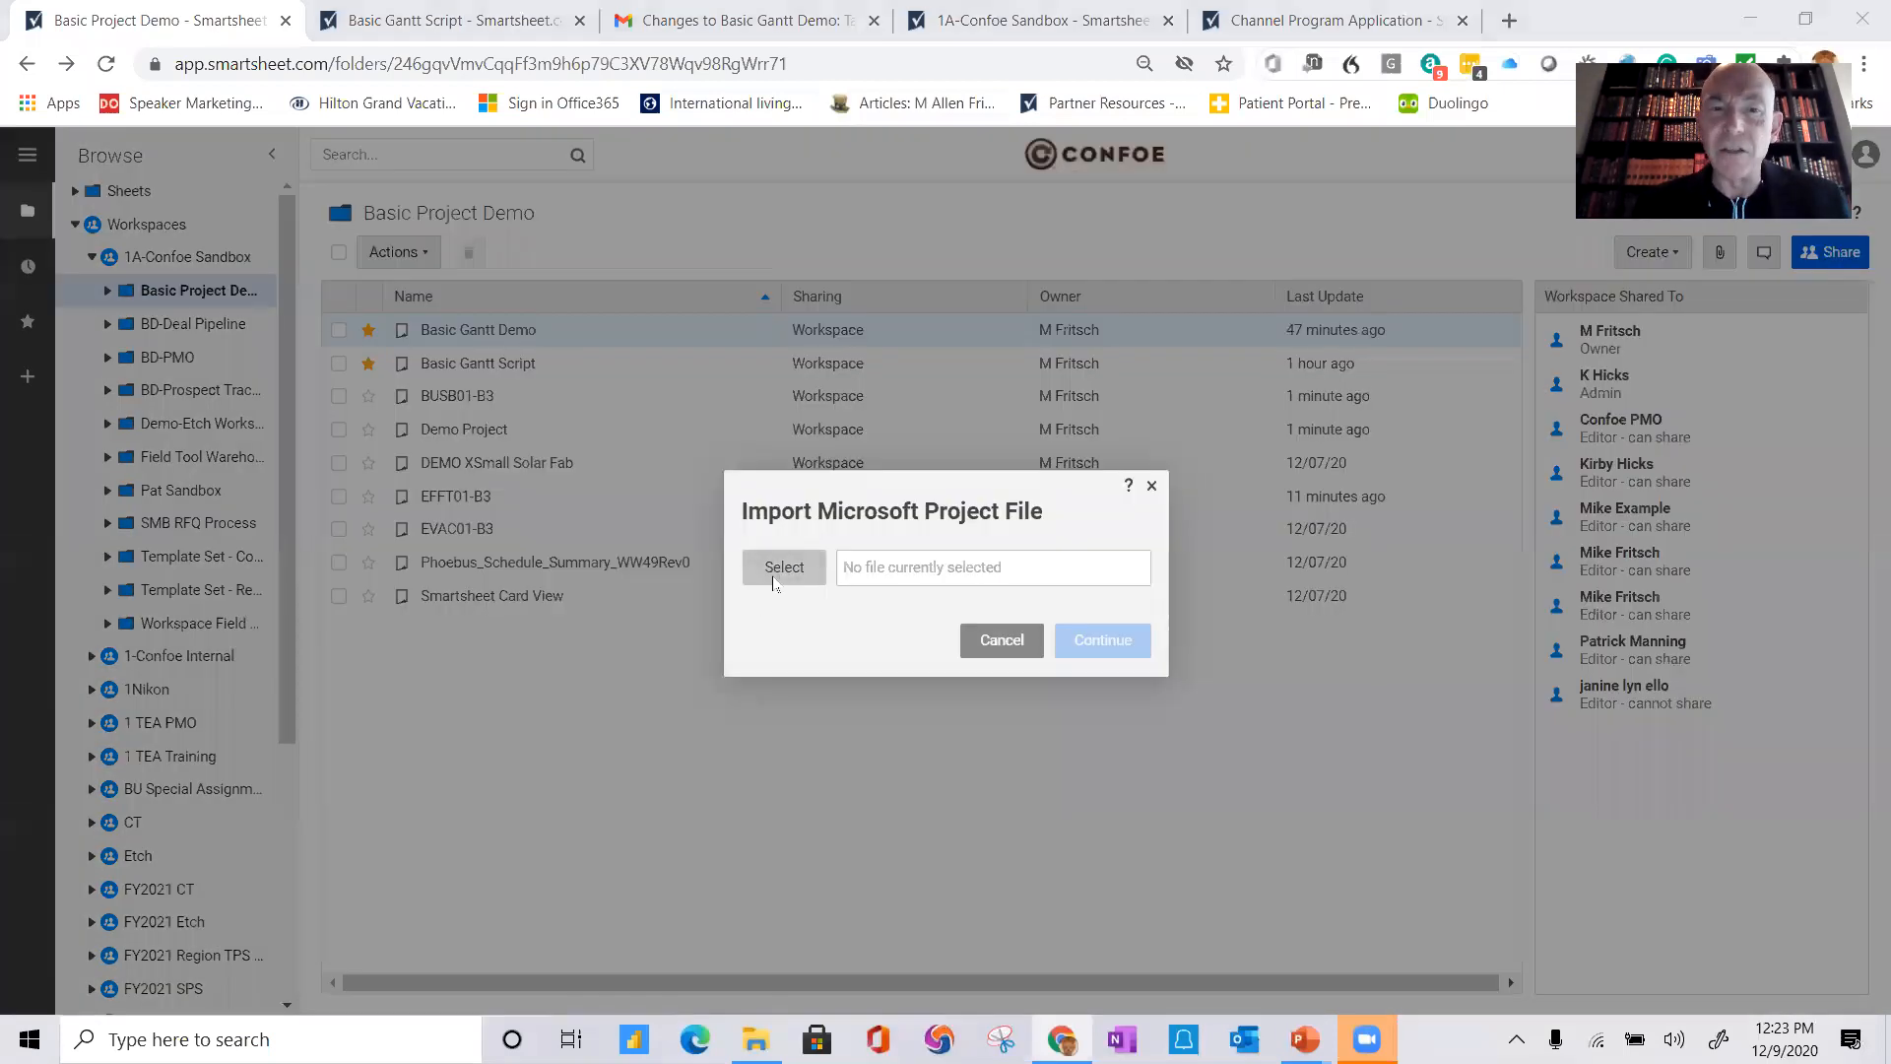
pyautogui.click(785, 488)
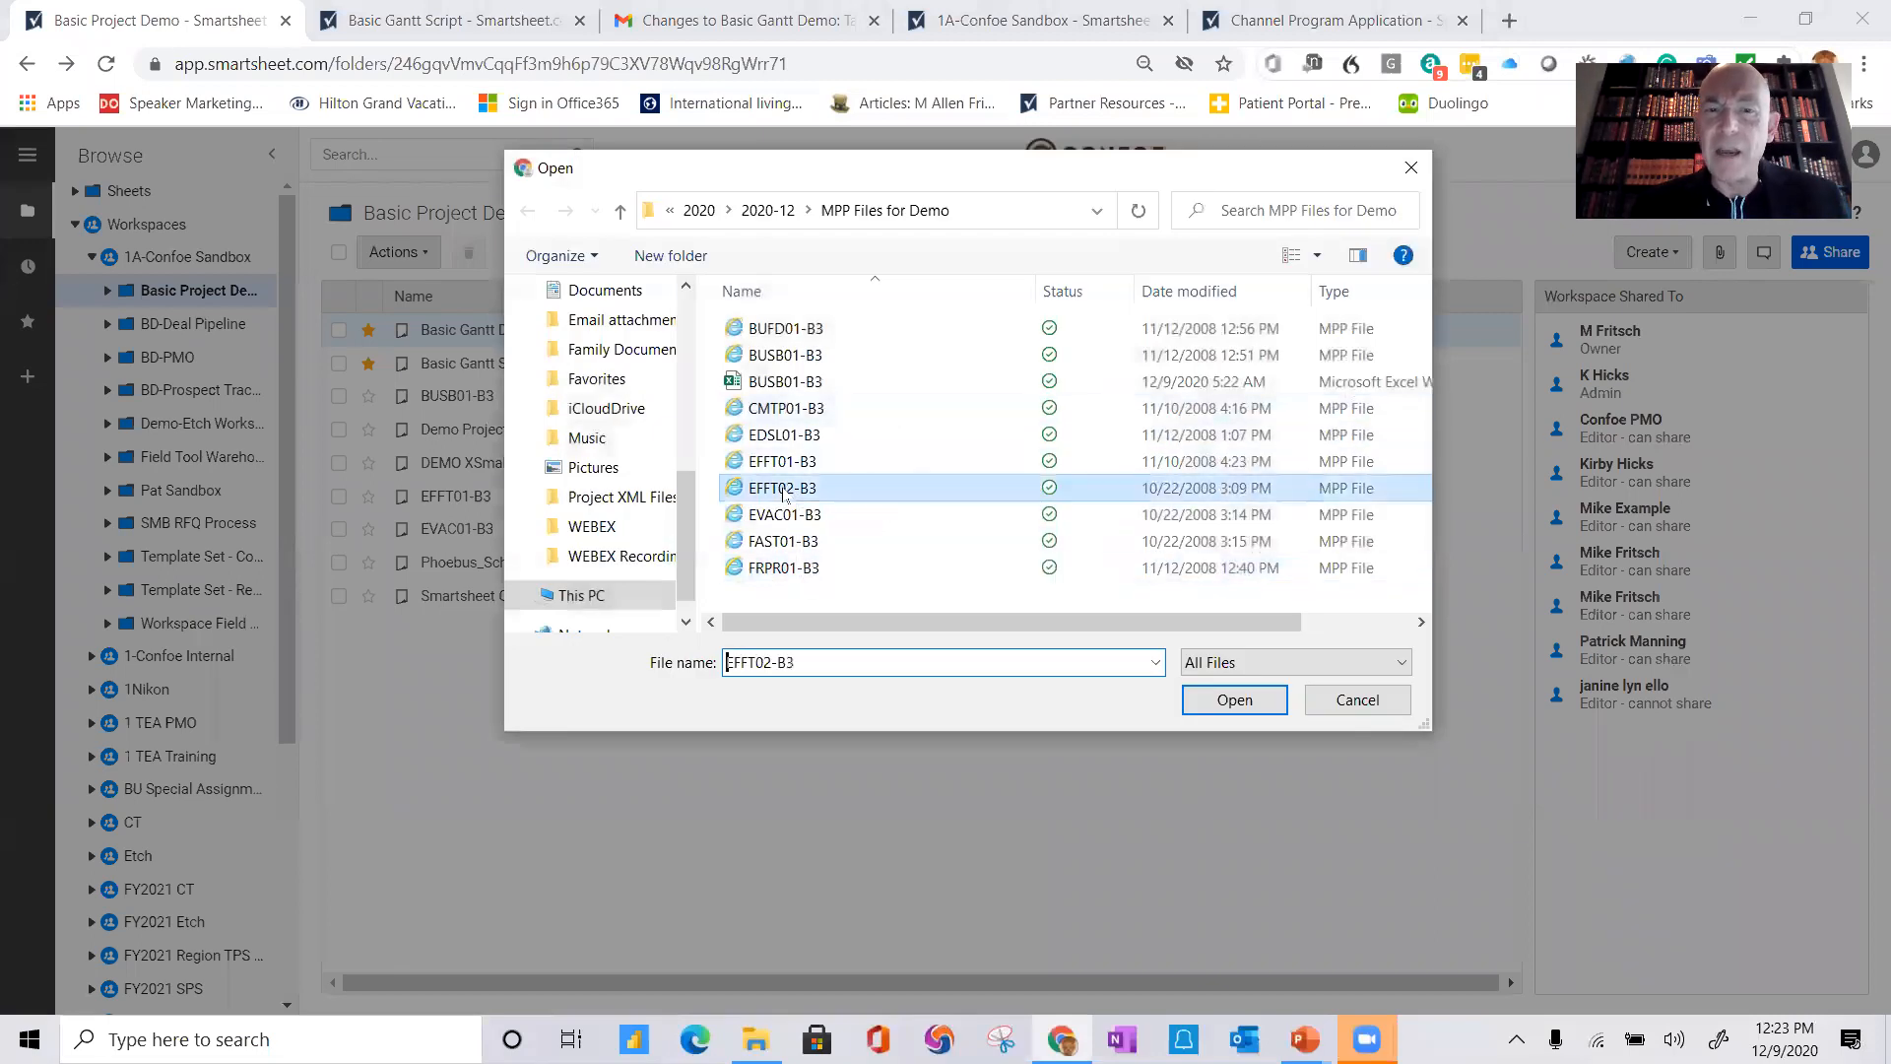
pyautogui.click(1234, 701)
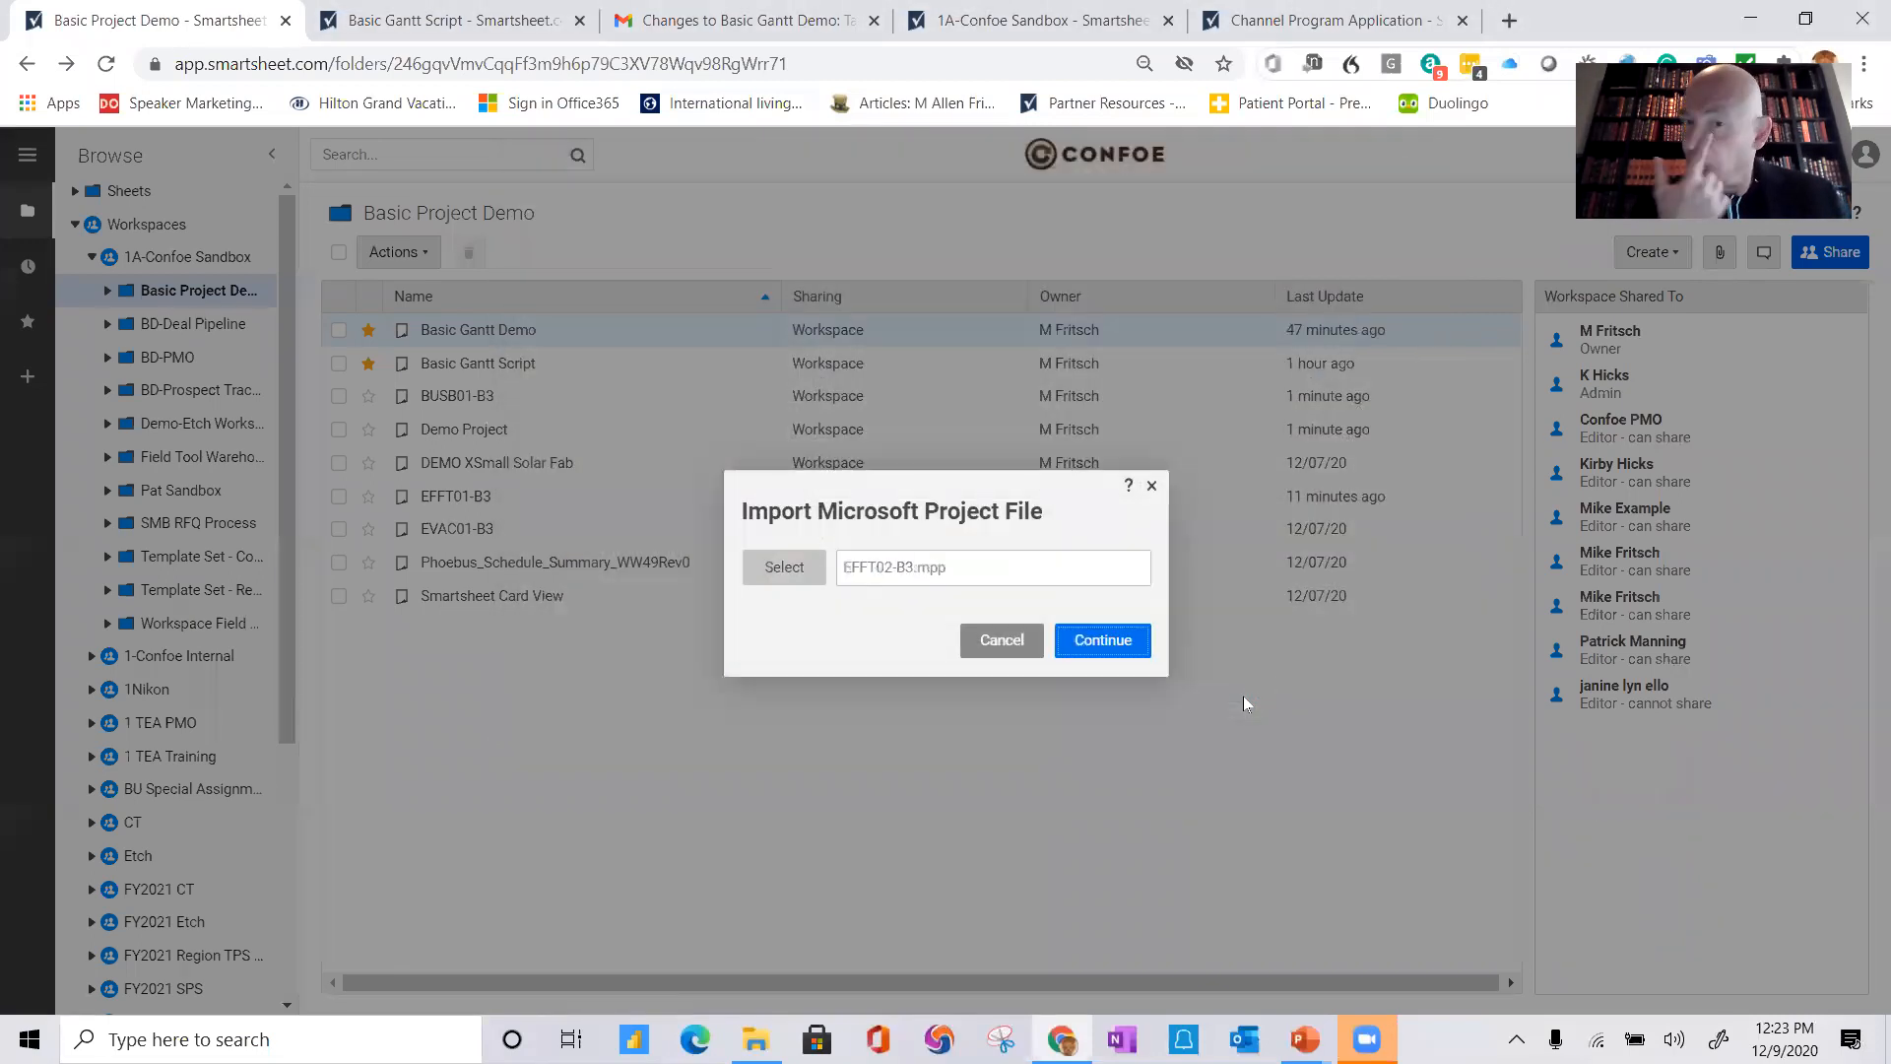
pyautogui.click(1109, 642)
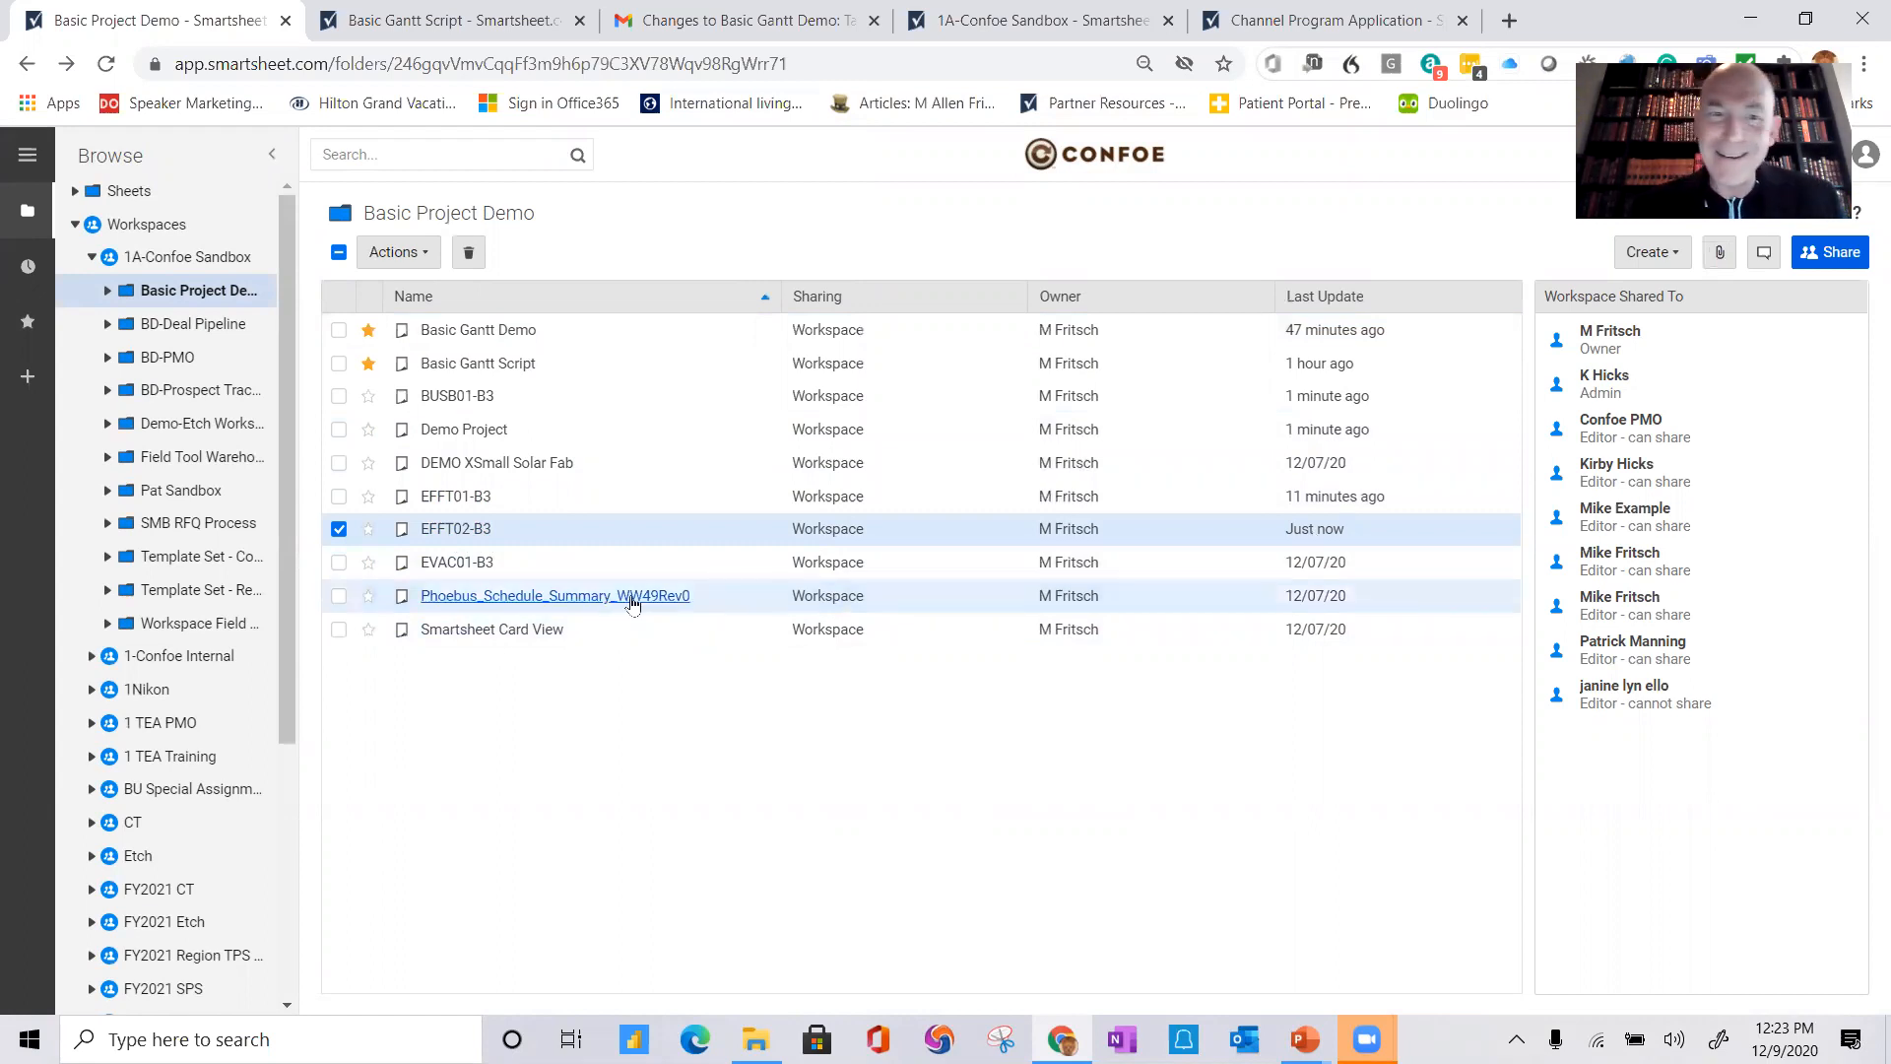
# Step: Open the EFFT02-B3 sheet and widen its grid to show the End Date and Predecessors columns
pyautogui.click(446, 530)
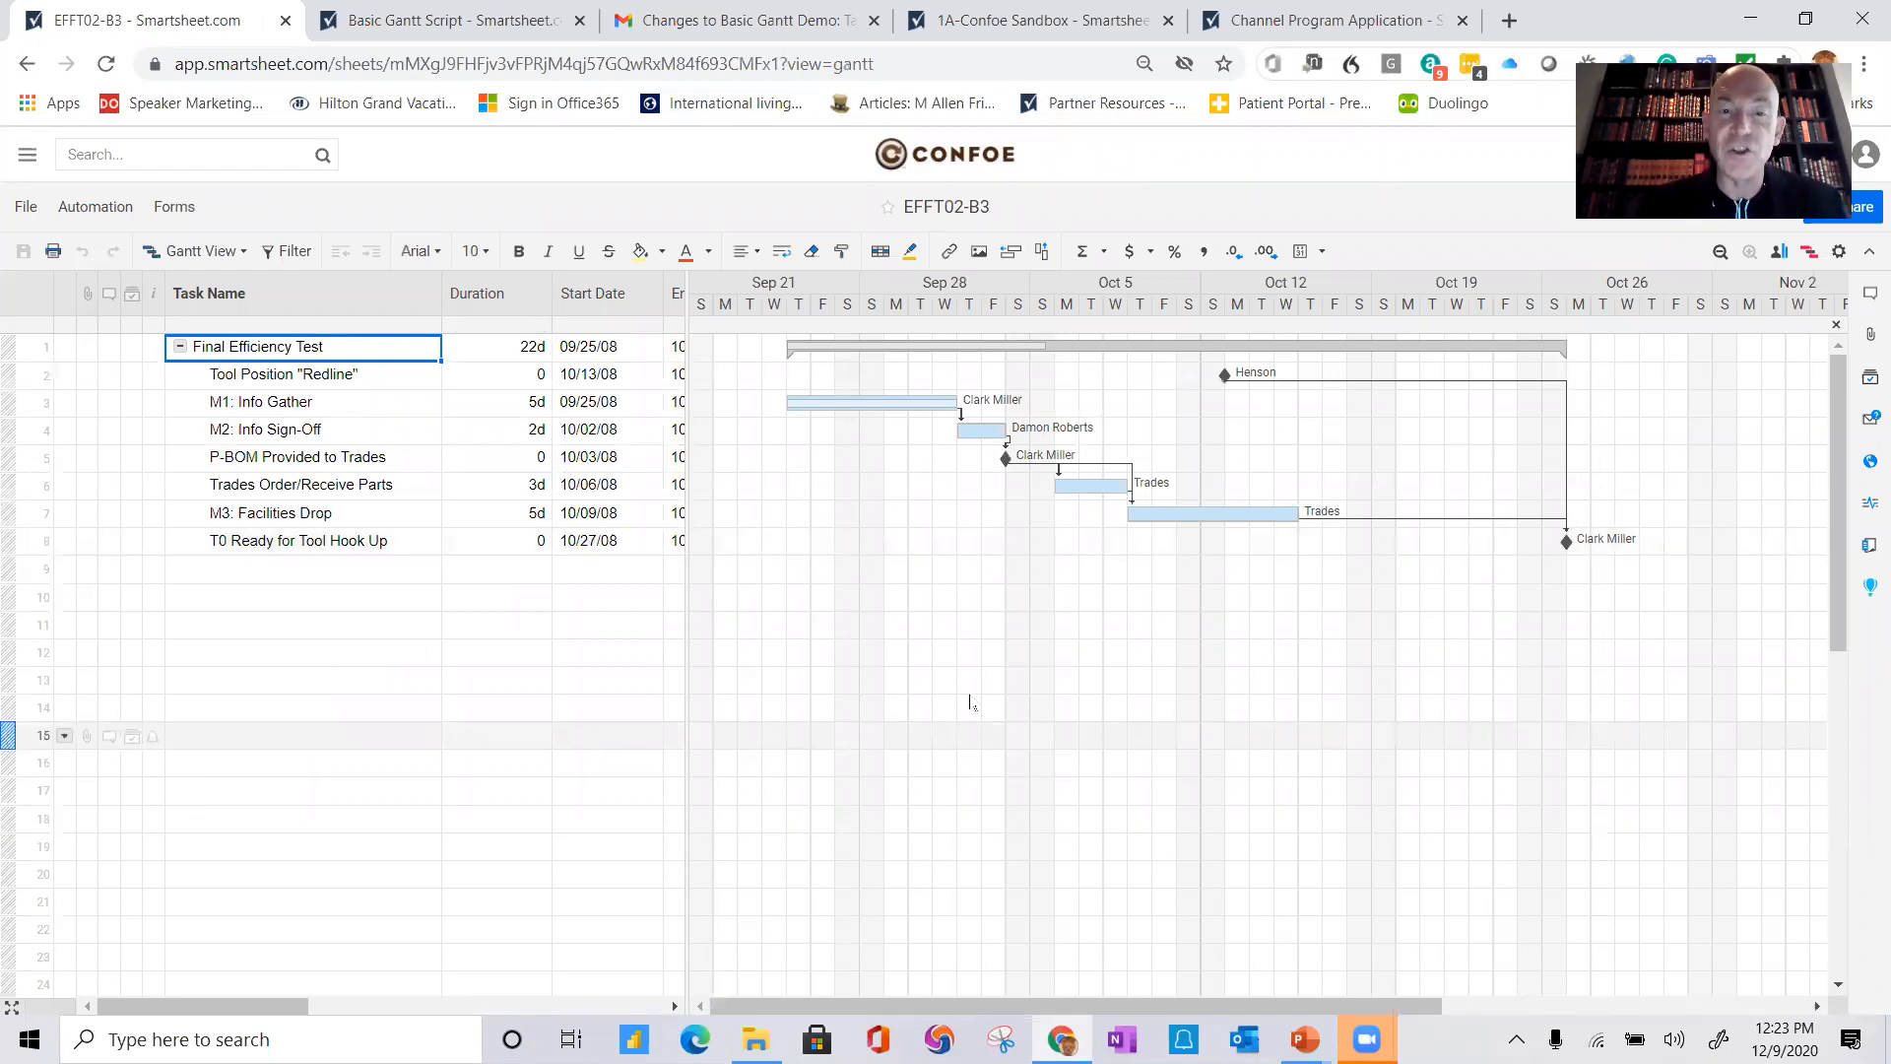
pyautogui.moveTo(687, 616); pyautogui.dragTo(909, 648)
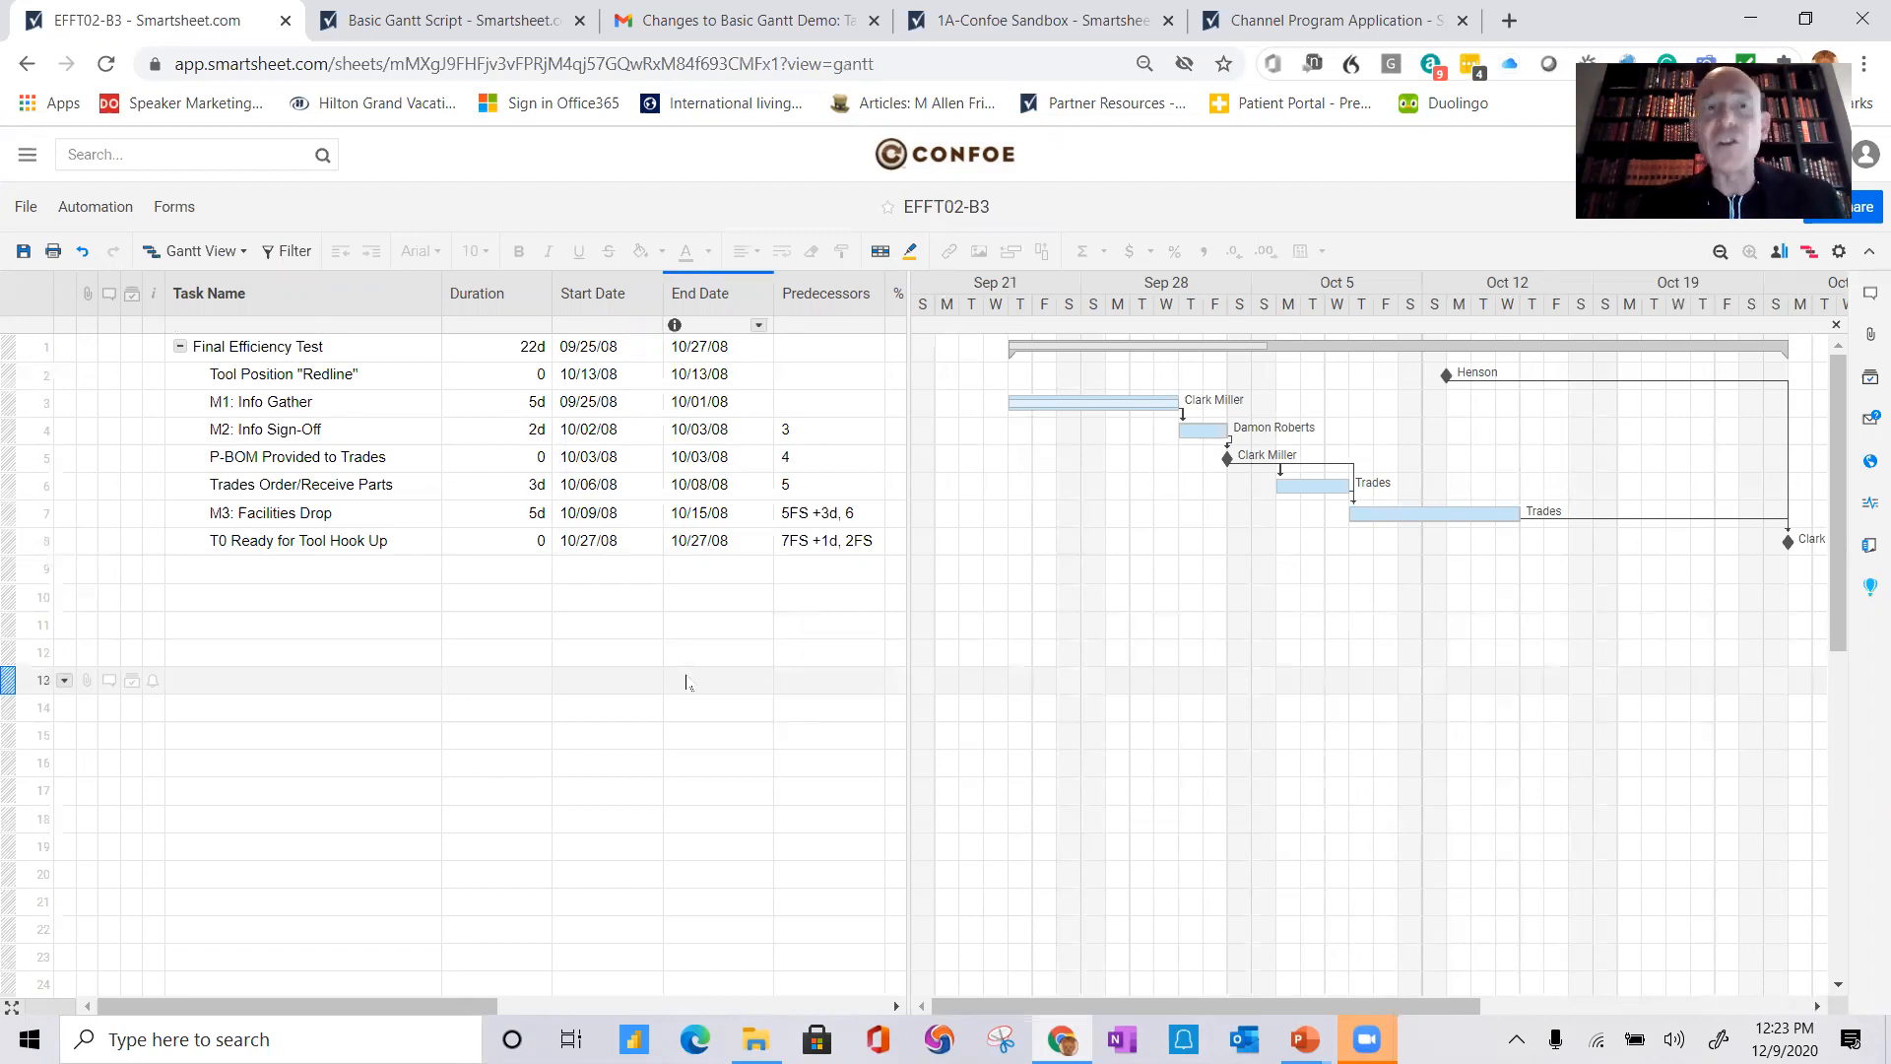
# Step: Browse the sheet's export options, then leave the sheet without saving
pyautogui.click(24, 208)
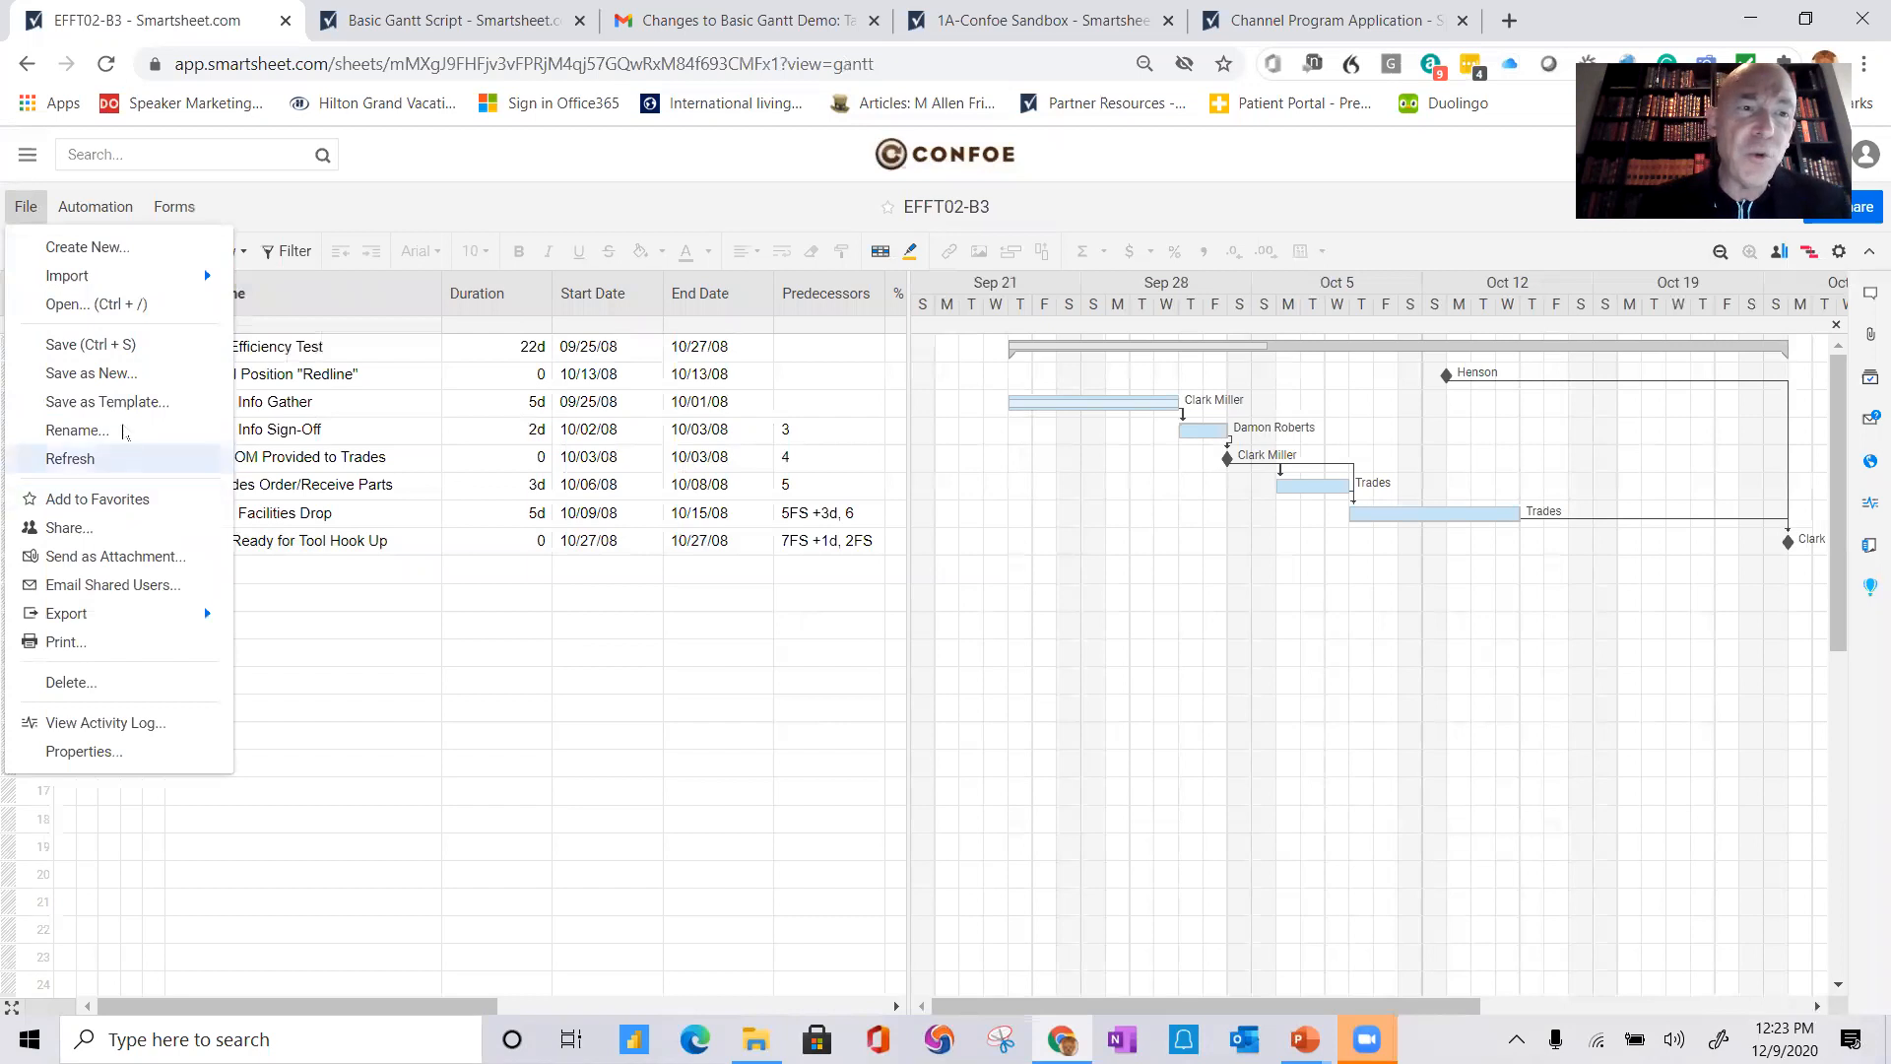
pyautogui.moveTo(121, 627)
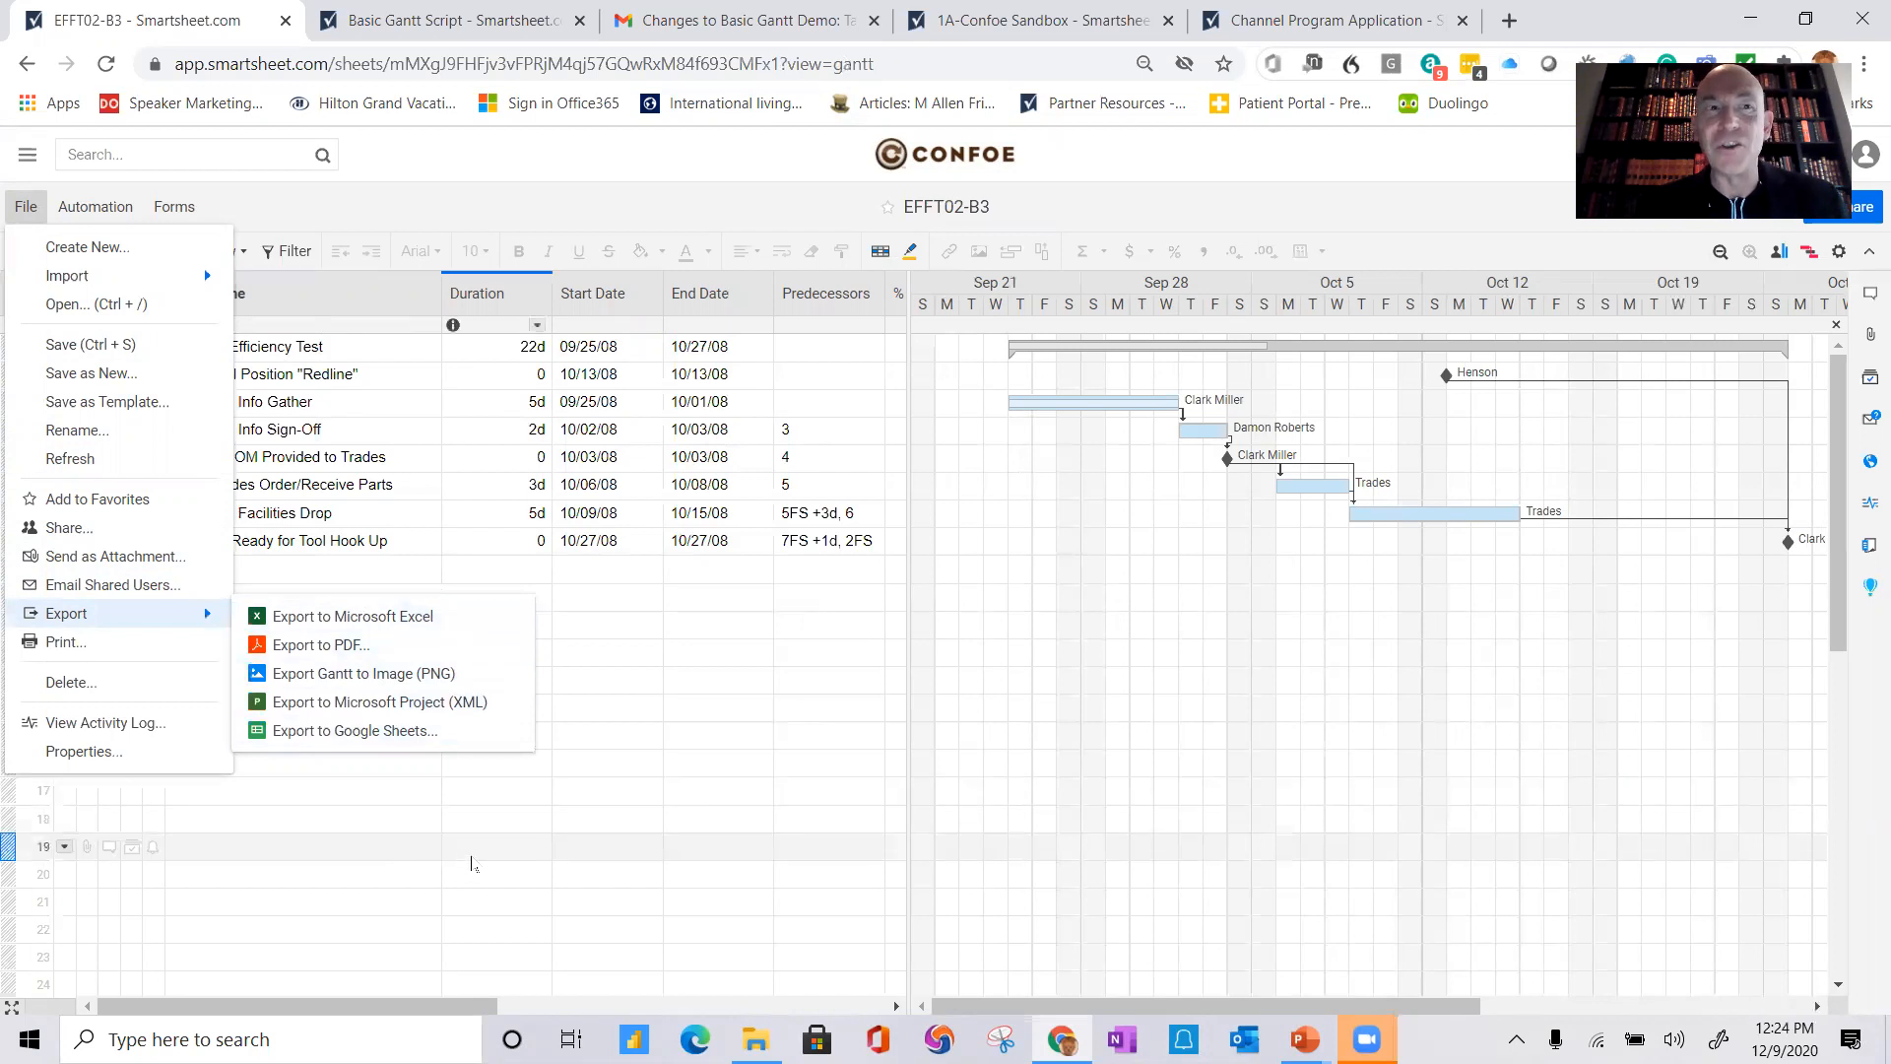
pyautogui.click(497, 847)
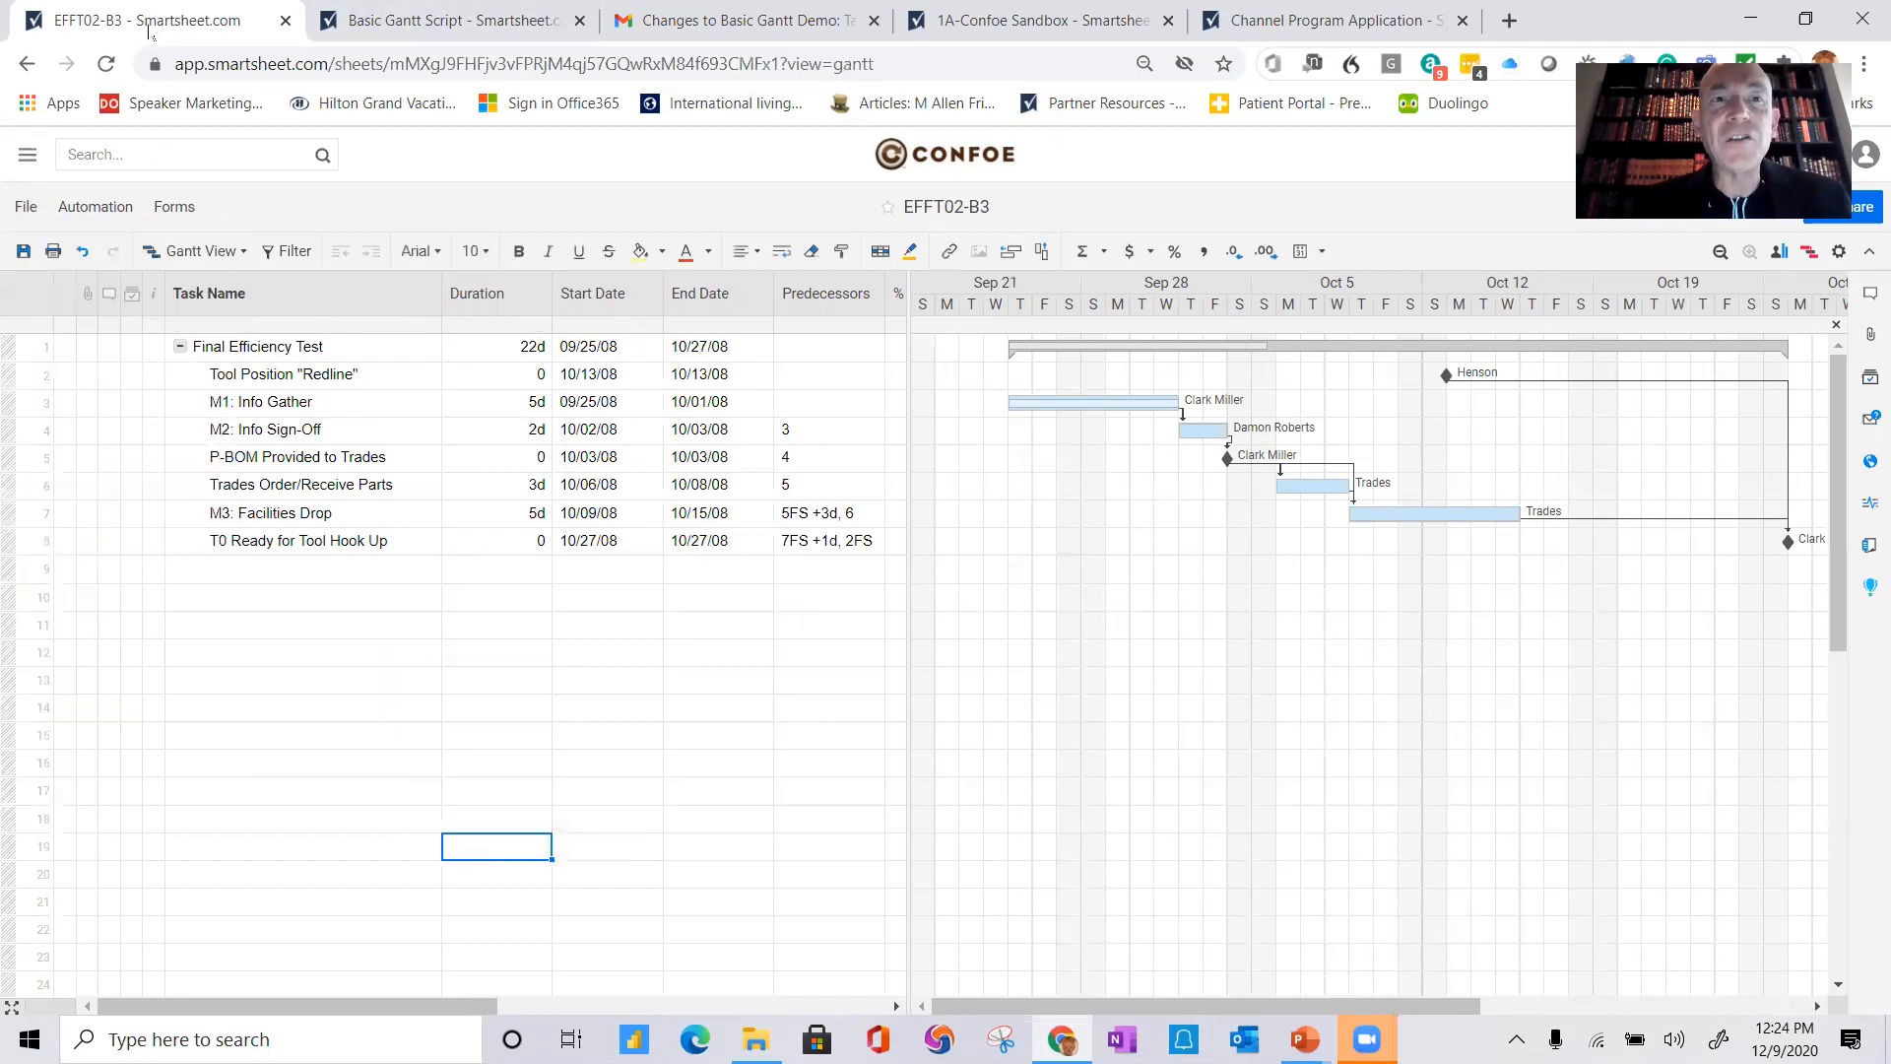
pyautogui.click(27, 63)
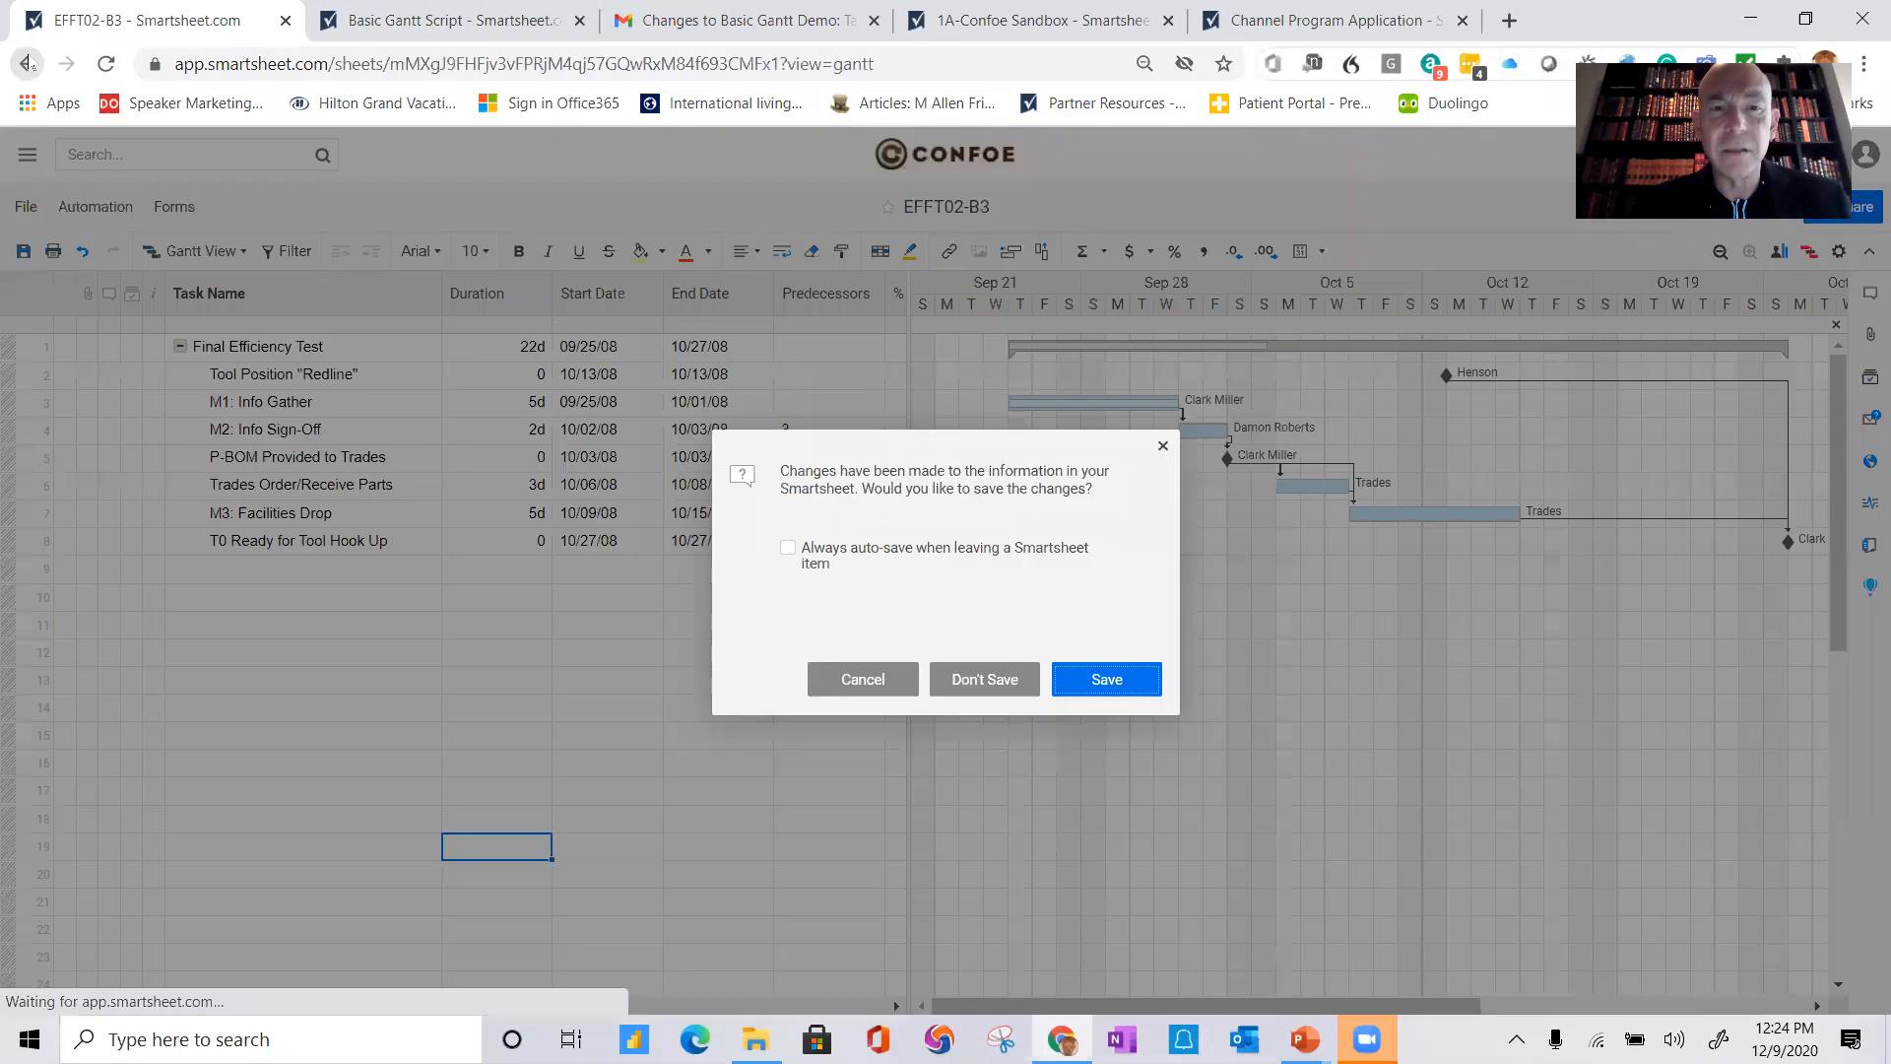
pyautogui.click(999, 677)
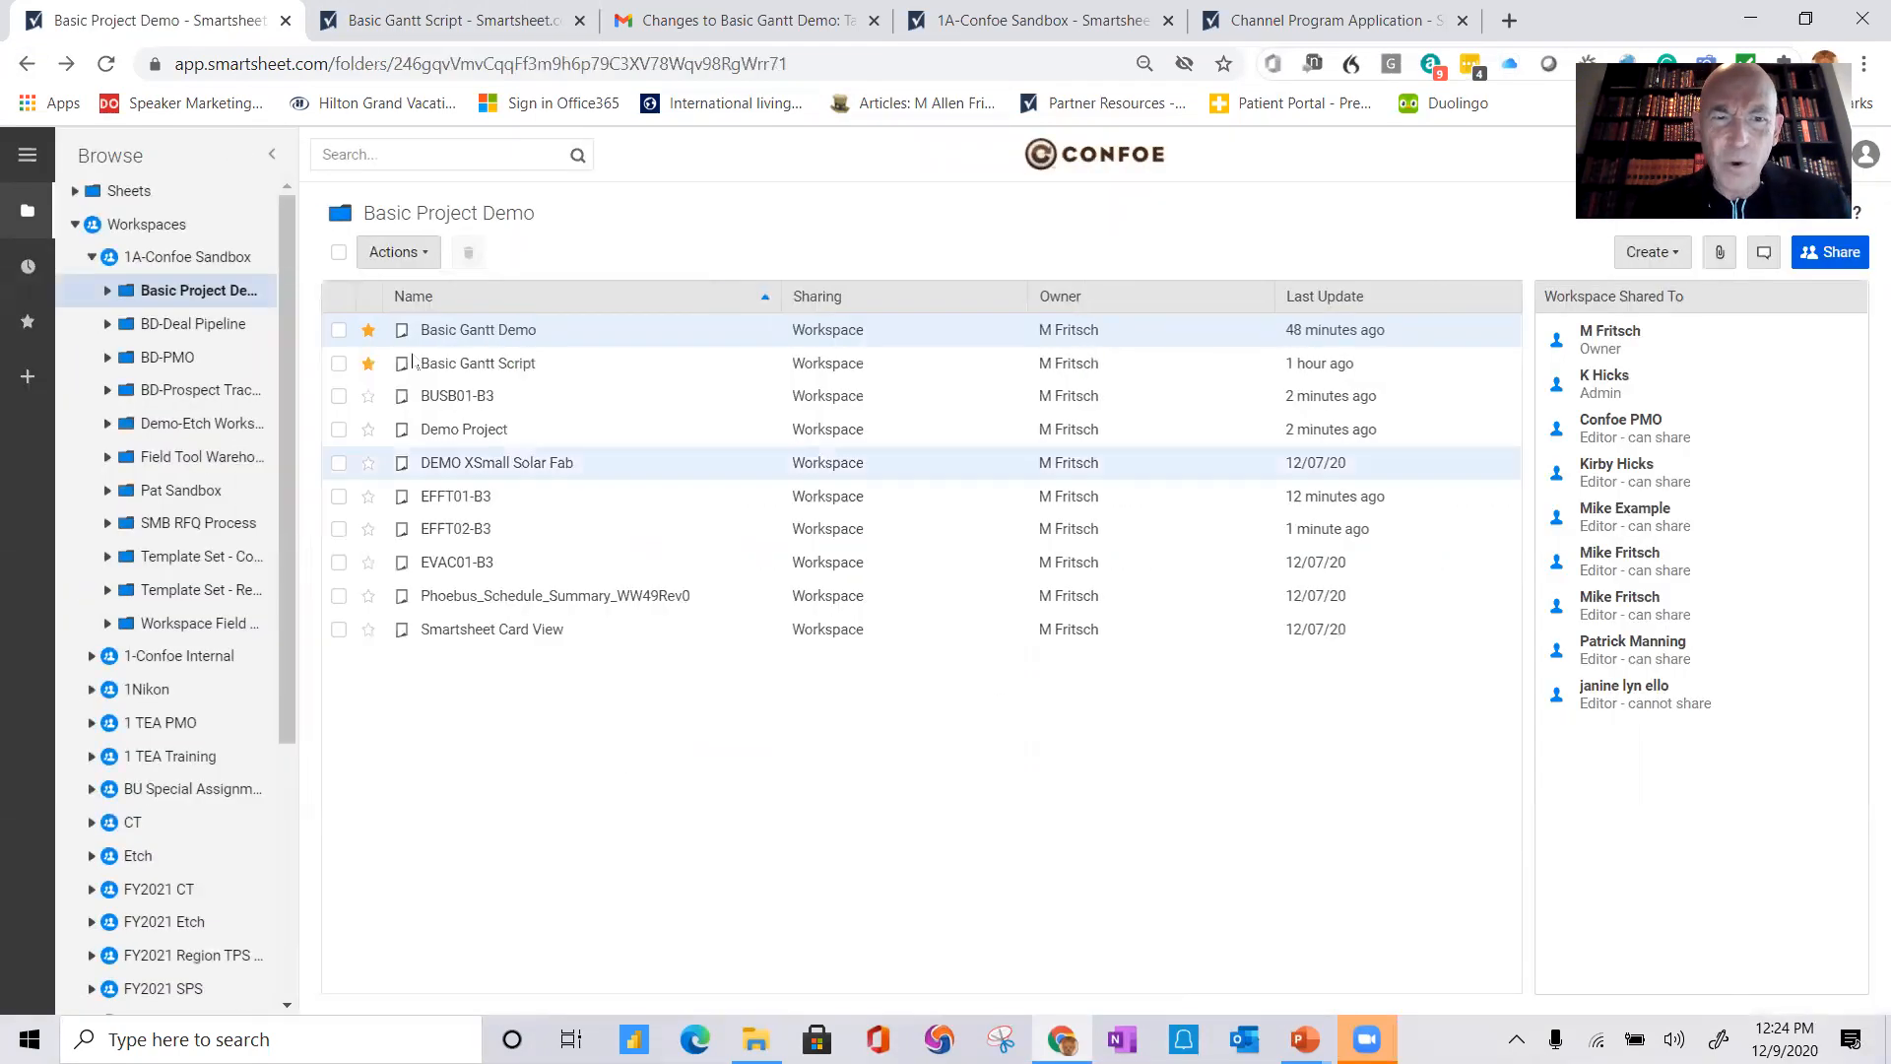
# Step: Open Demo Project and add a first row named Task 1 with a duration of 5 days
pyautogui.click(448, 429)
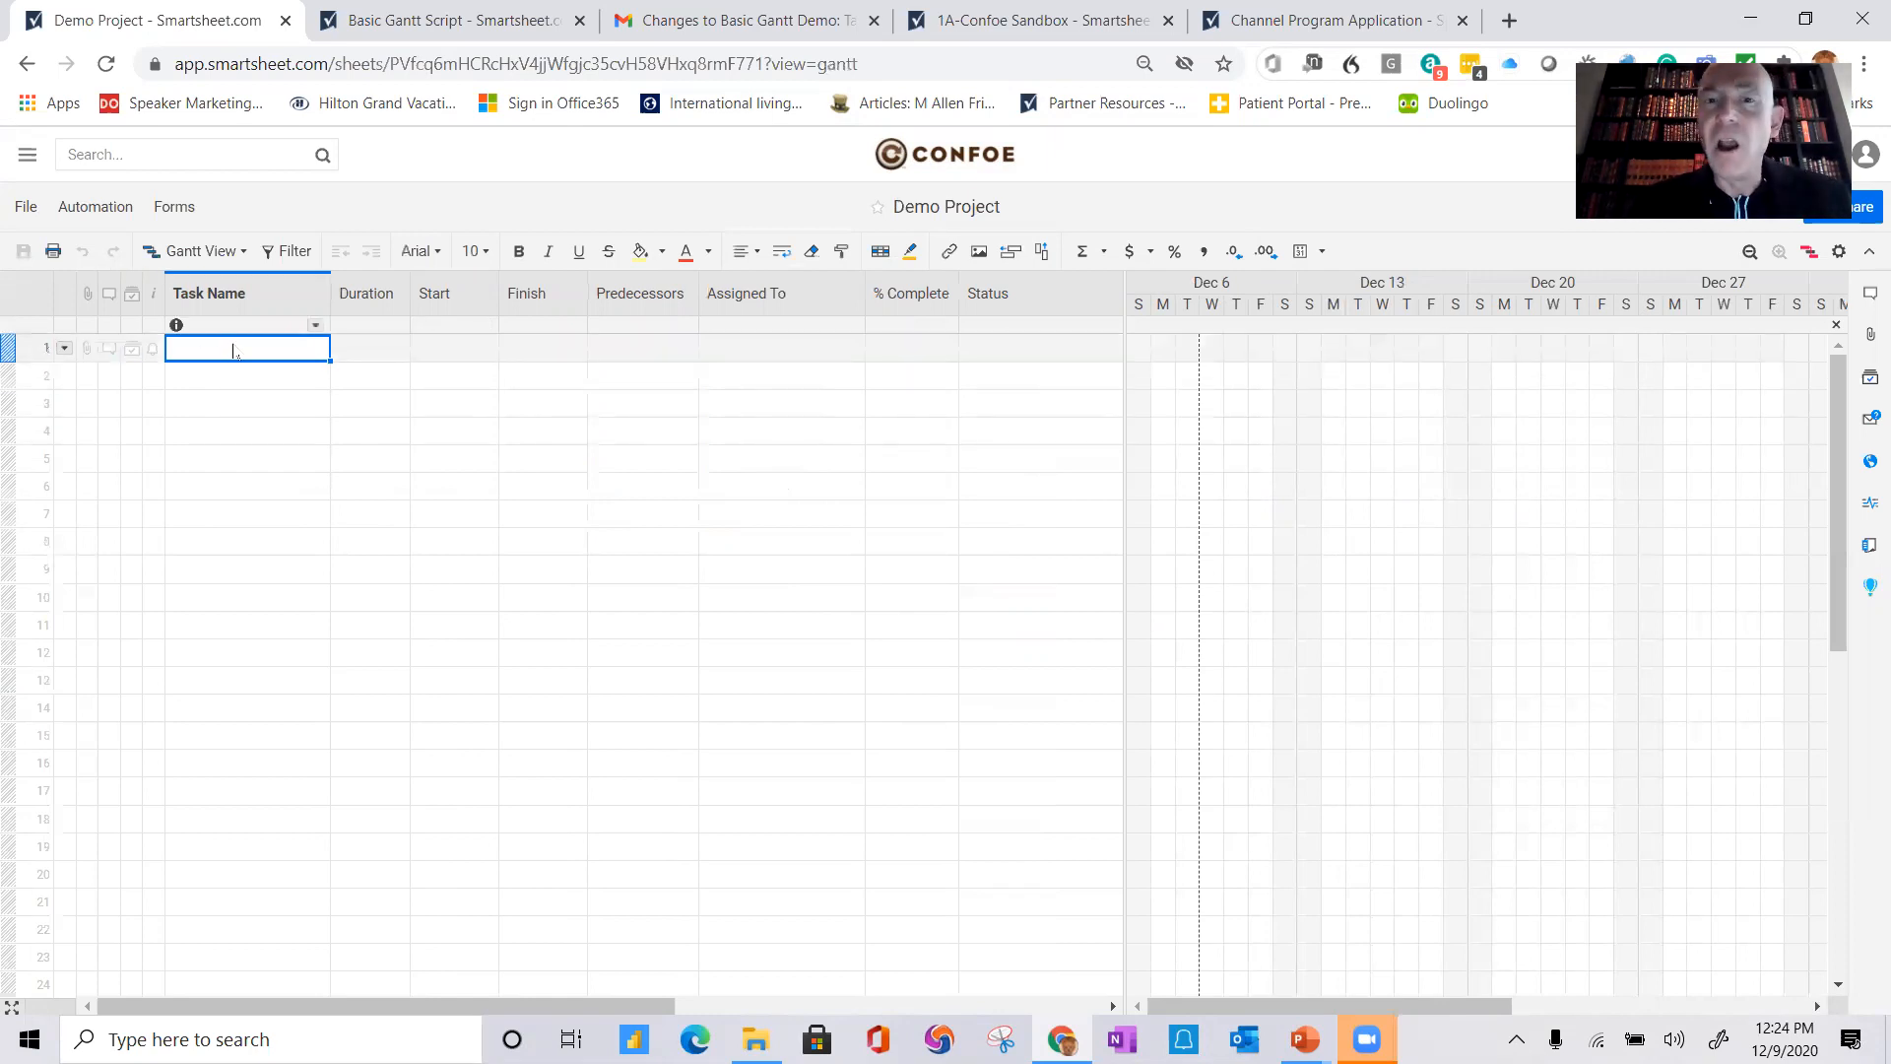
pyautogui.click(226, 356)
pyautogui.write('Task ')
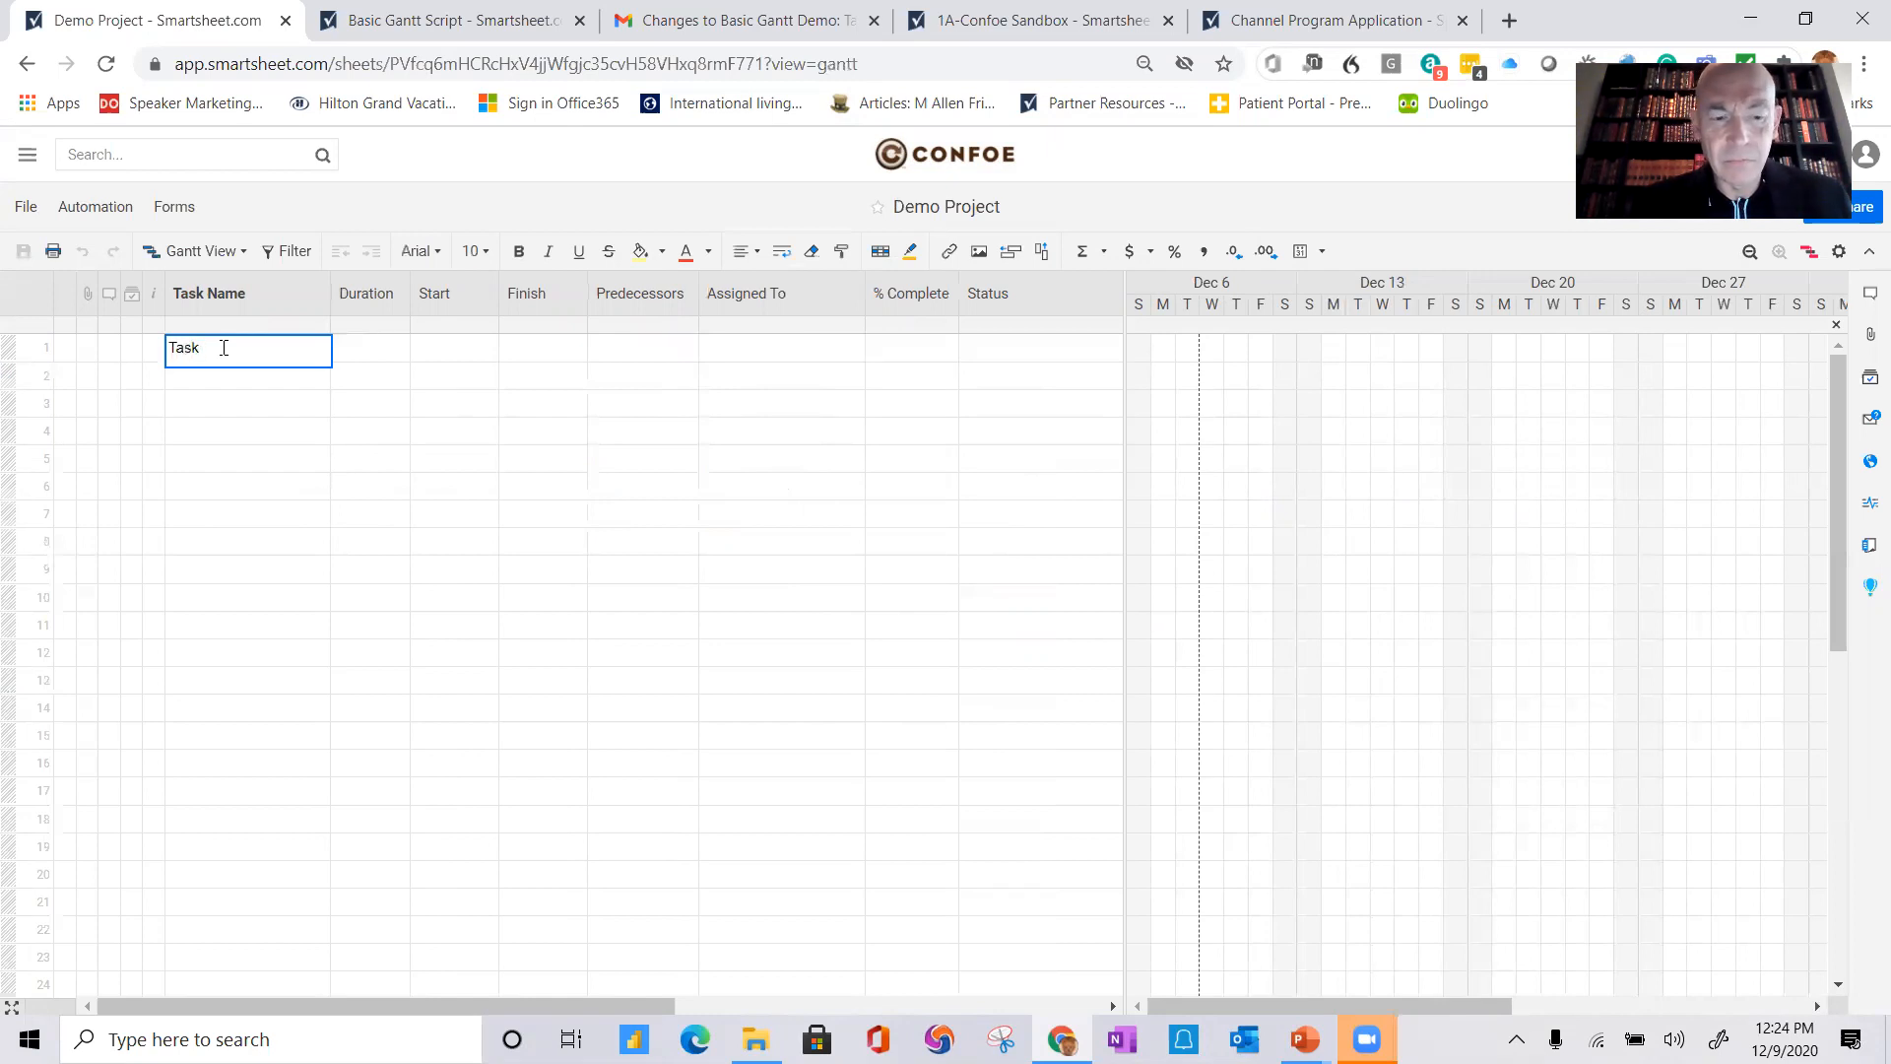
pyautogui.write('1')
pyautogui.press('Tab')
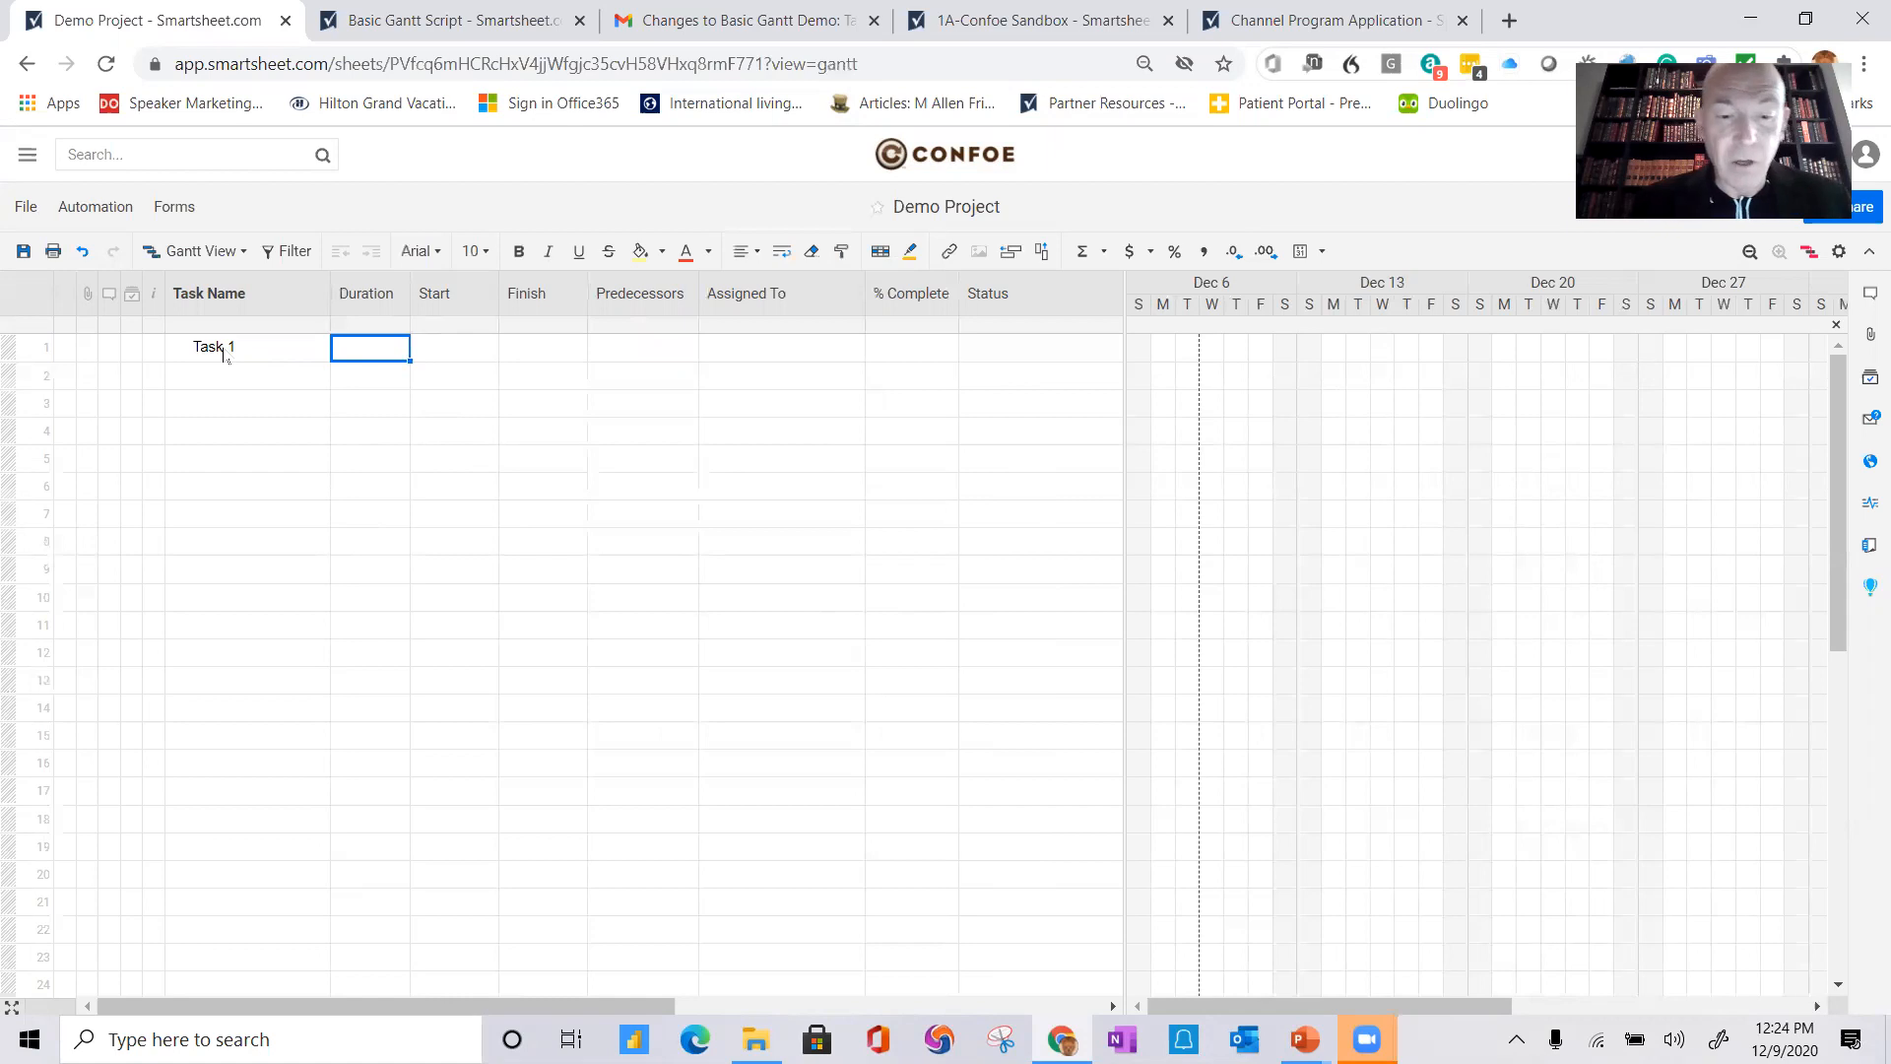
pyautogui.write('5')
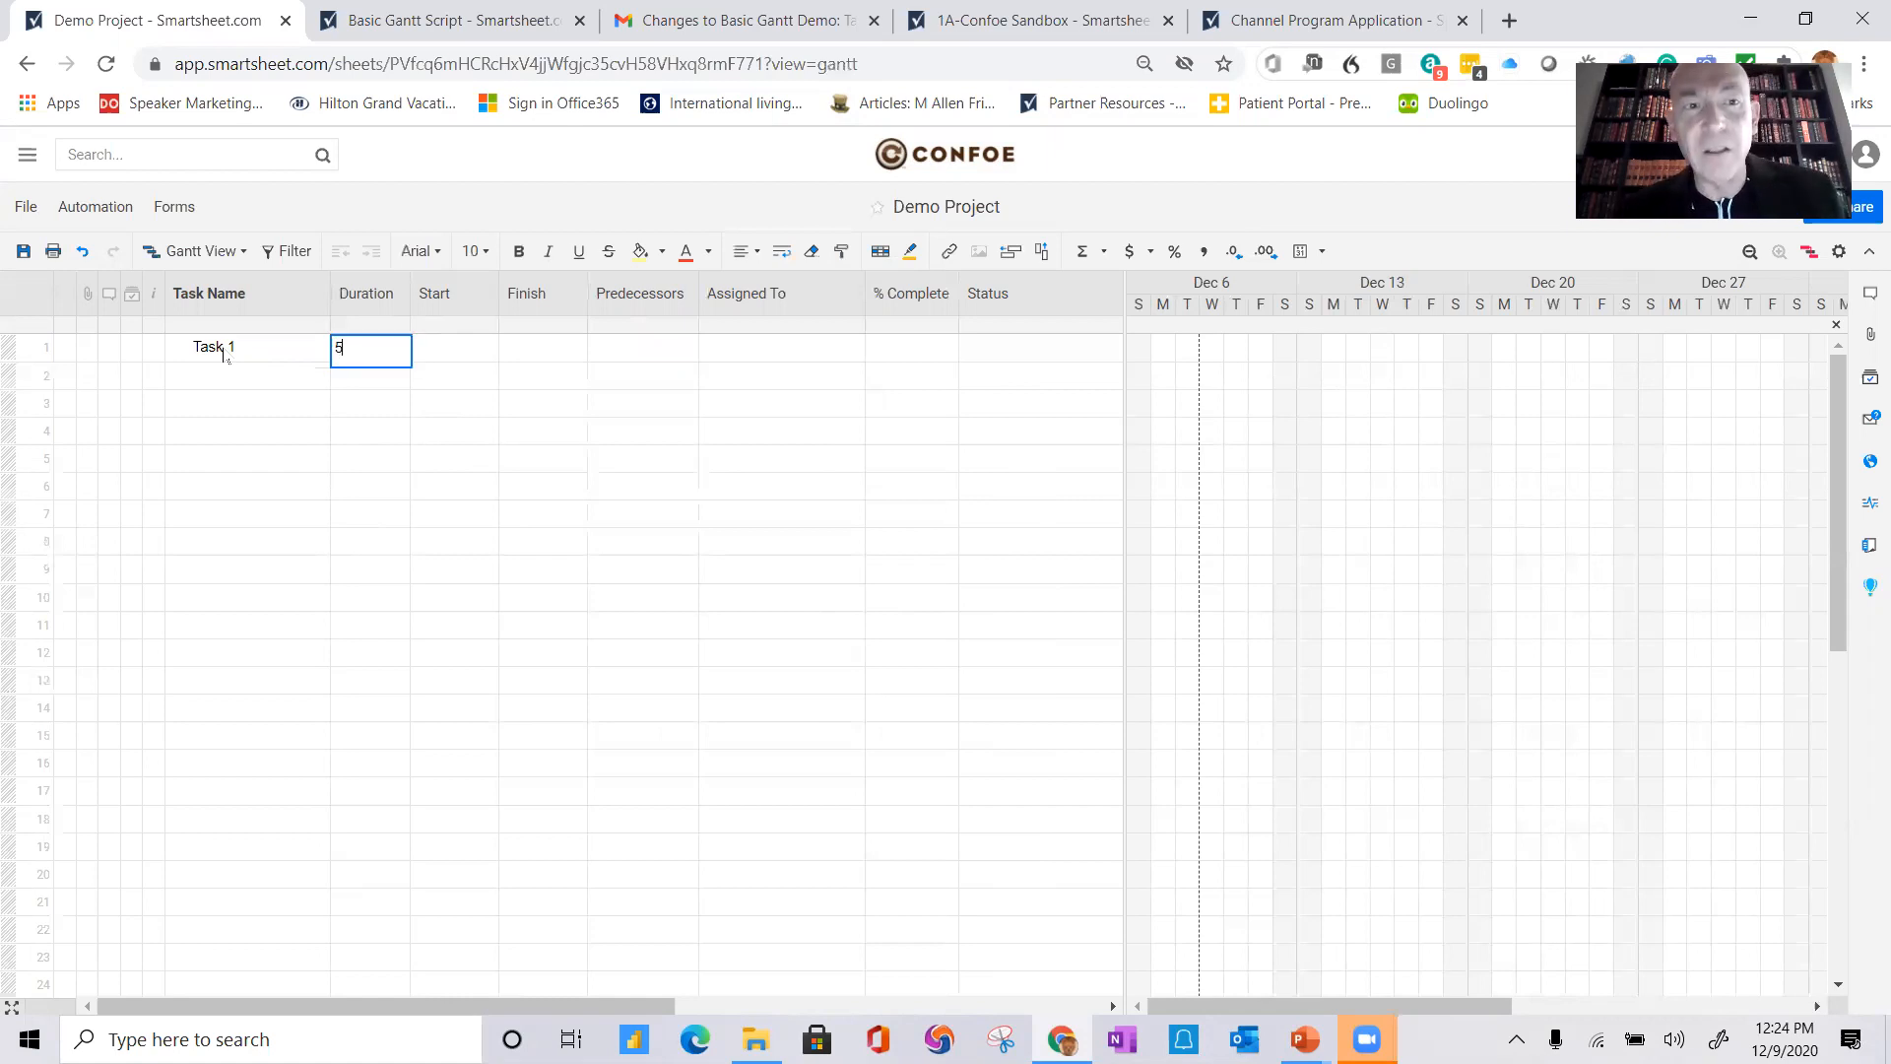
pyautogui.press('Return')
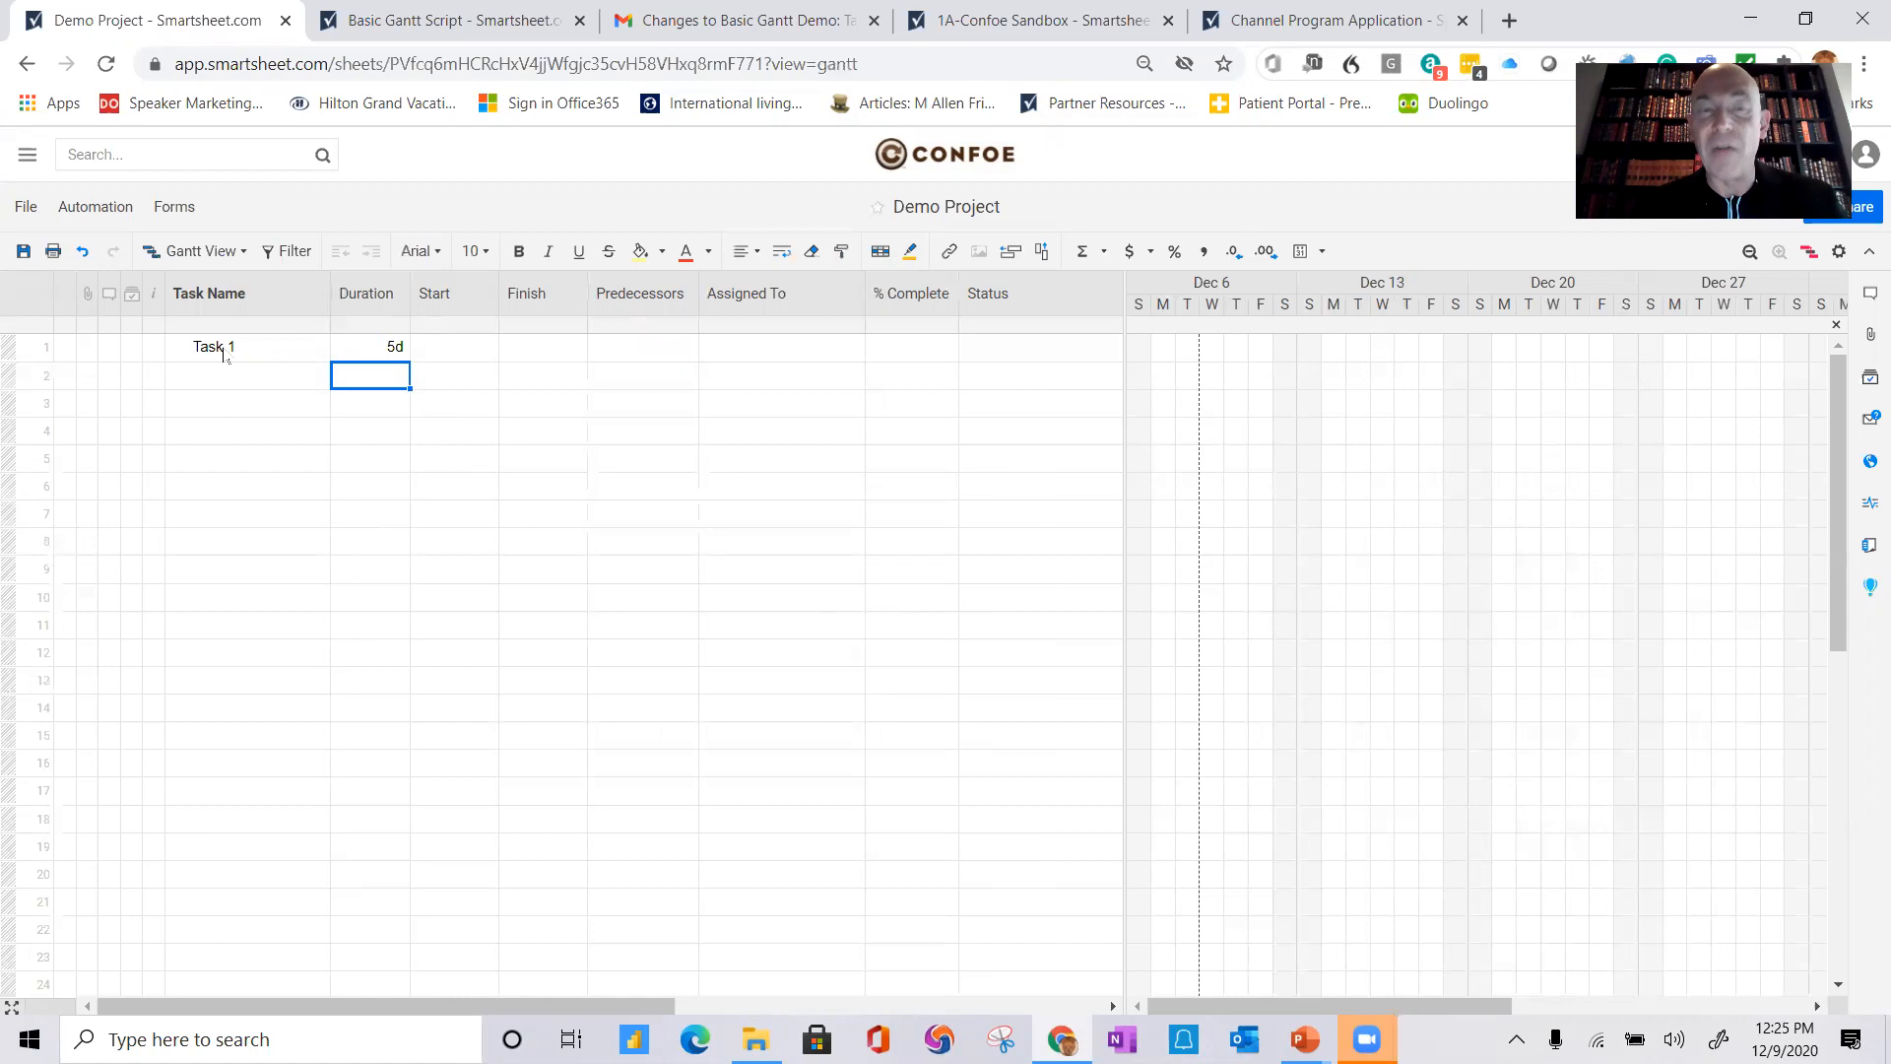
# Step: Set Task 1's start date to 12/08/20 using the date picker
pyautogui.click(448, 352)
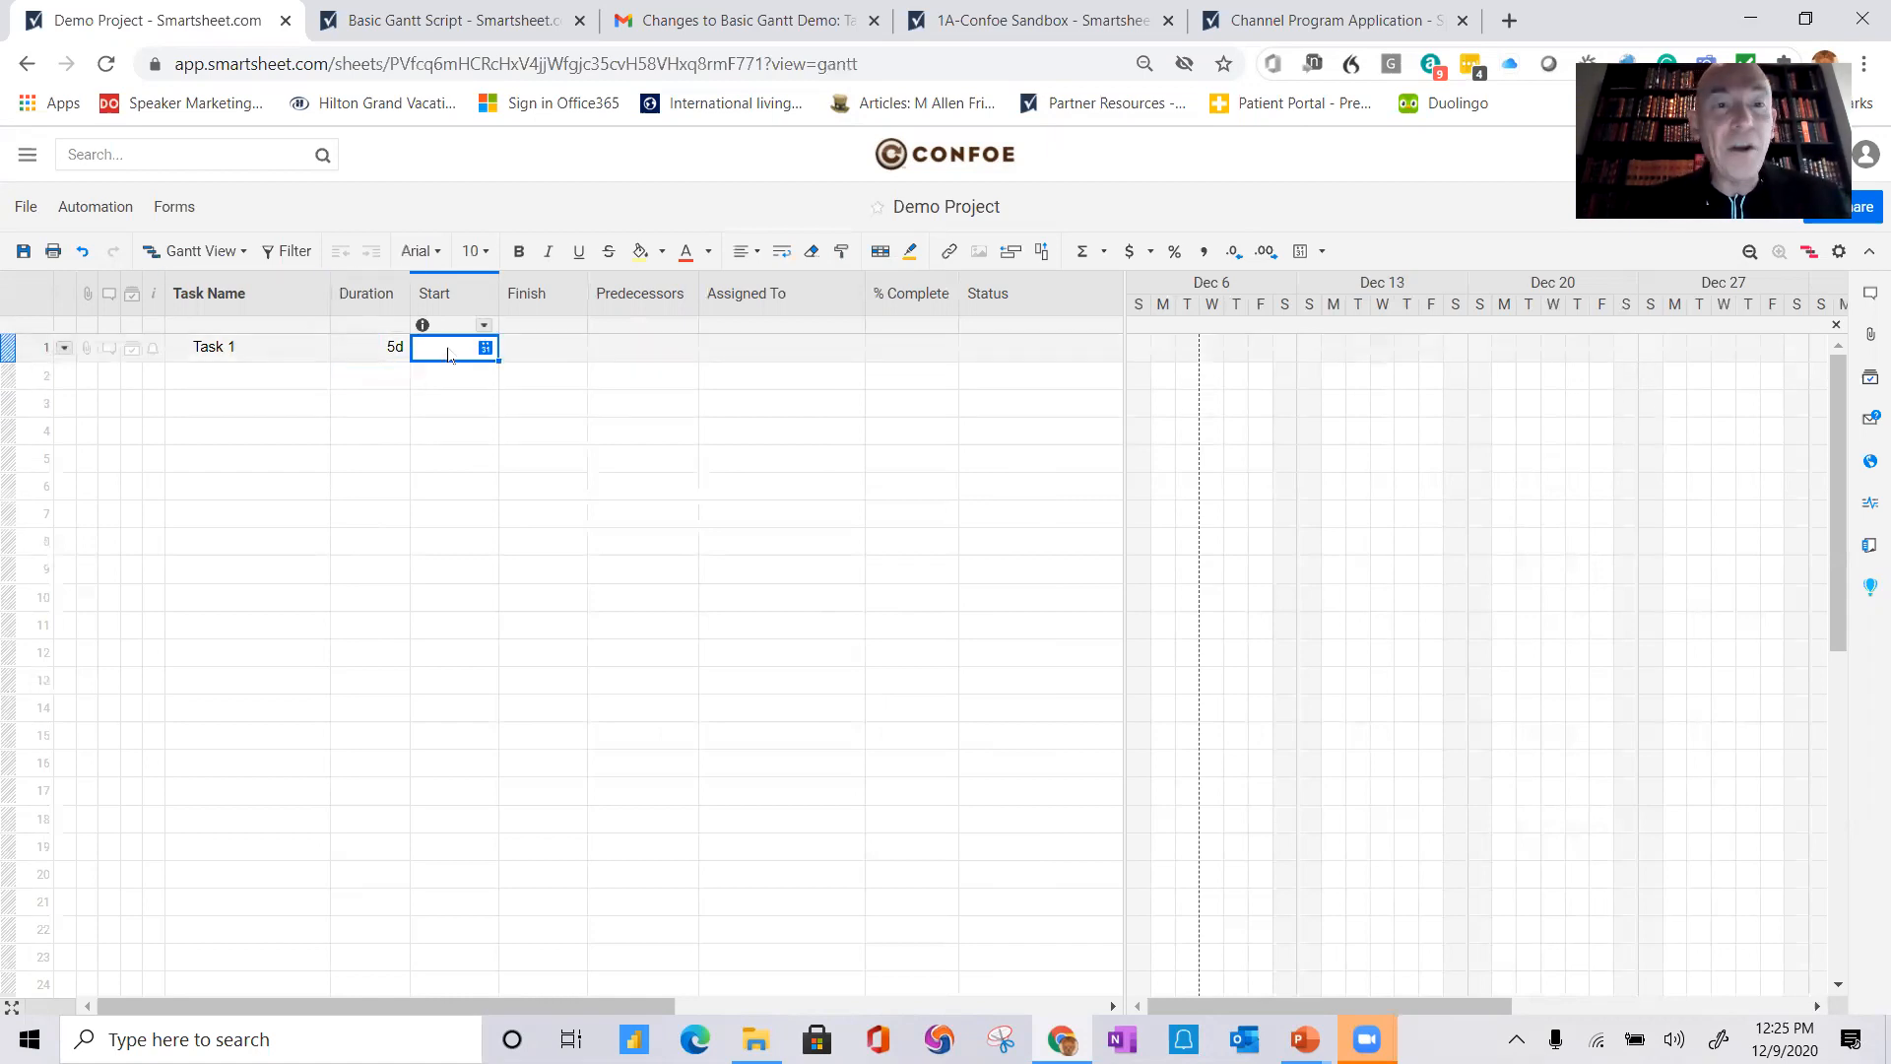
pyautogui.click(485, 349)
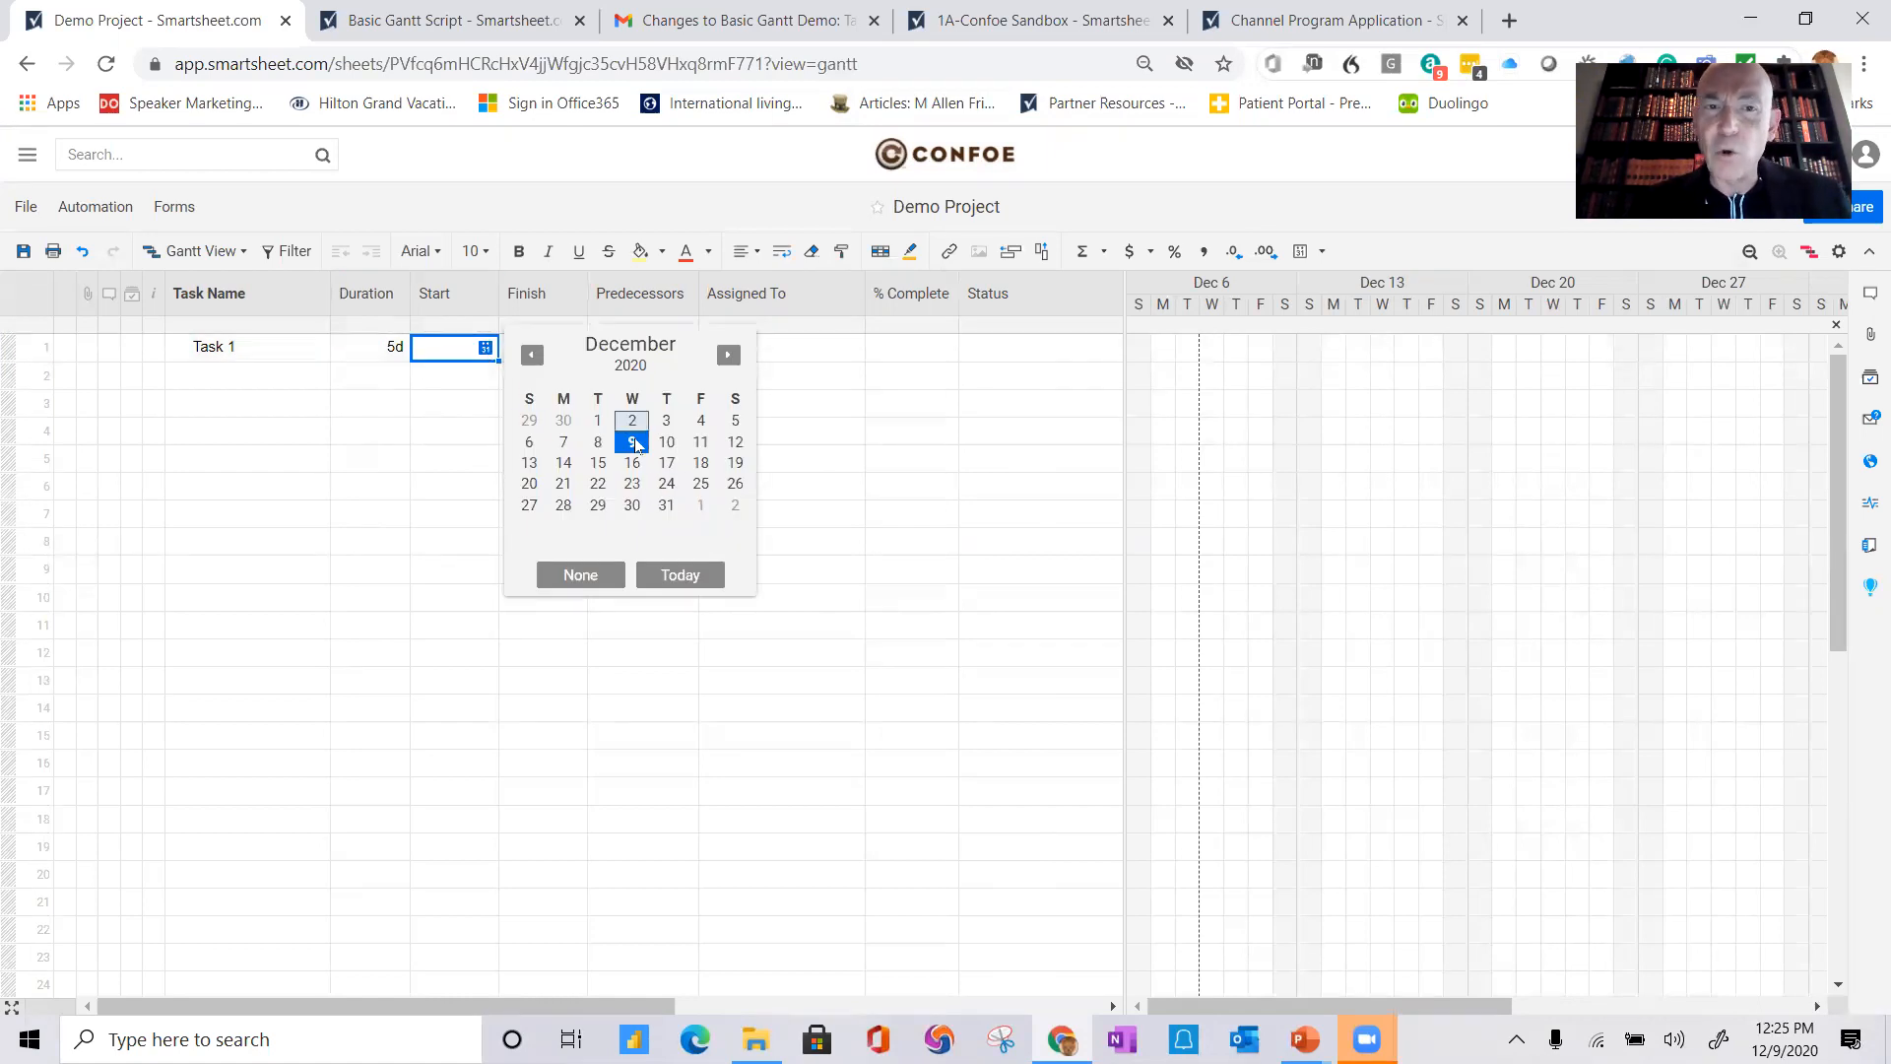
pyautogui.click(598, 443)
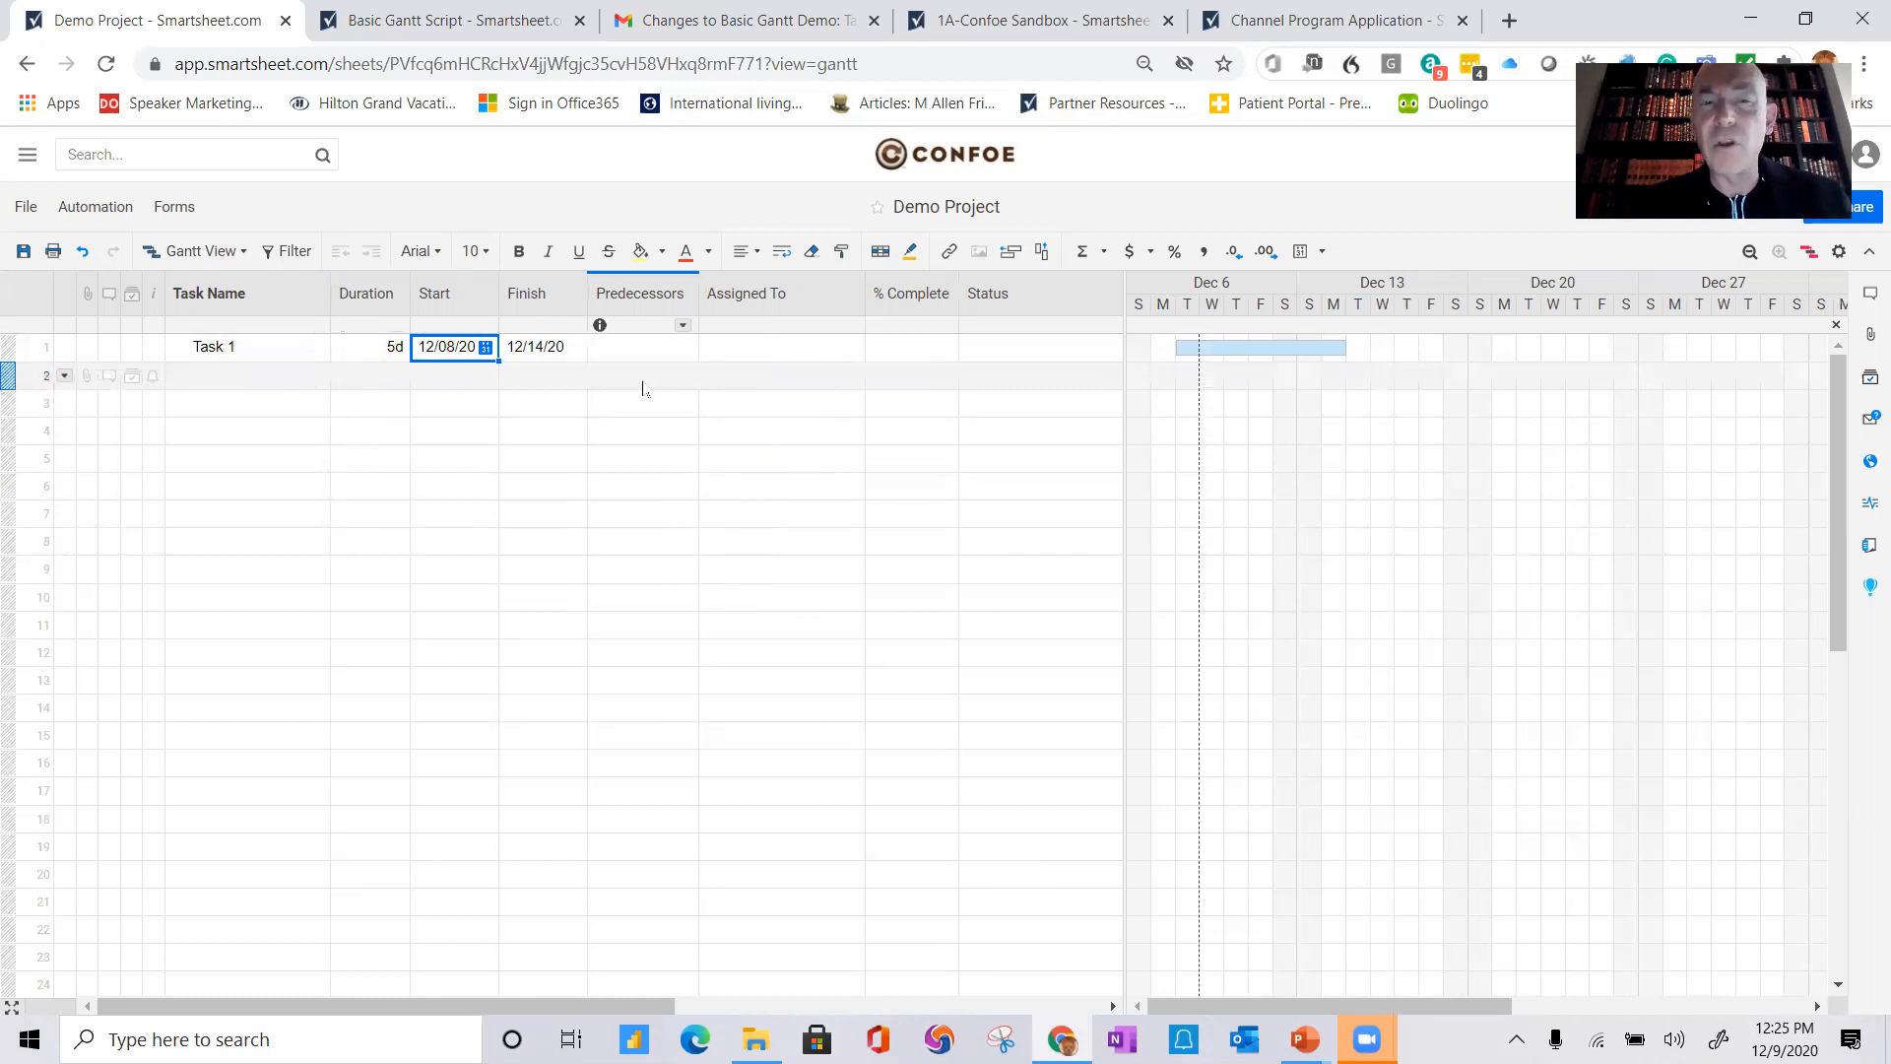
# Step: Assign Task 1 to the sheet owner and enable notifications for row assignments
pyautogui.click(751, 349)
pyautogui.click(849, 349)
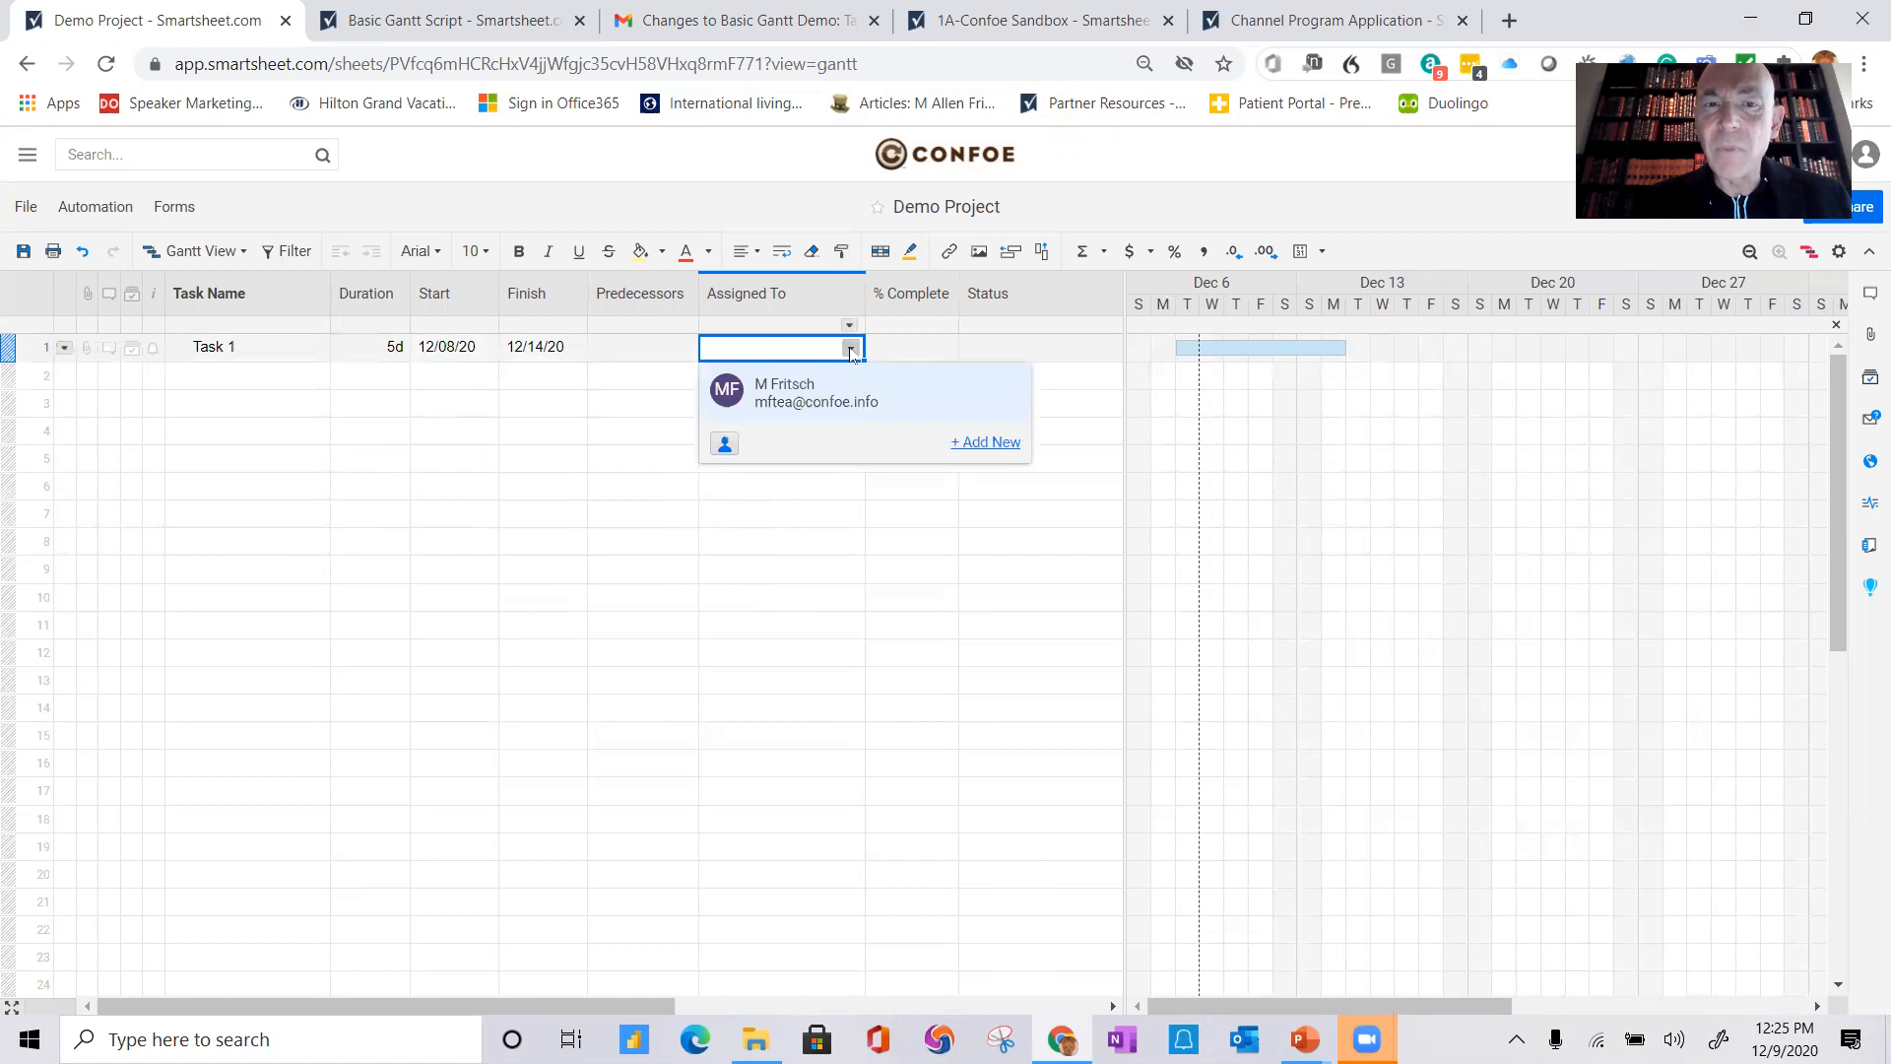
pyautogui.click(826, 395)
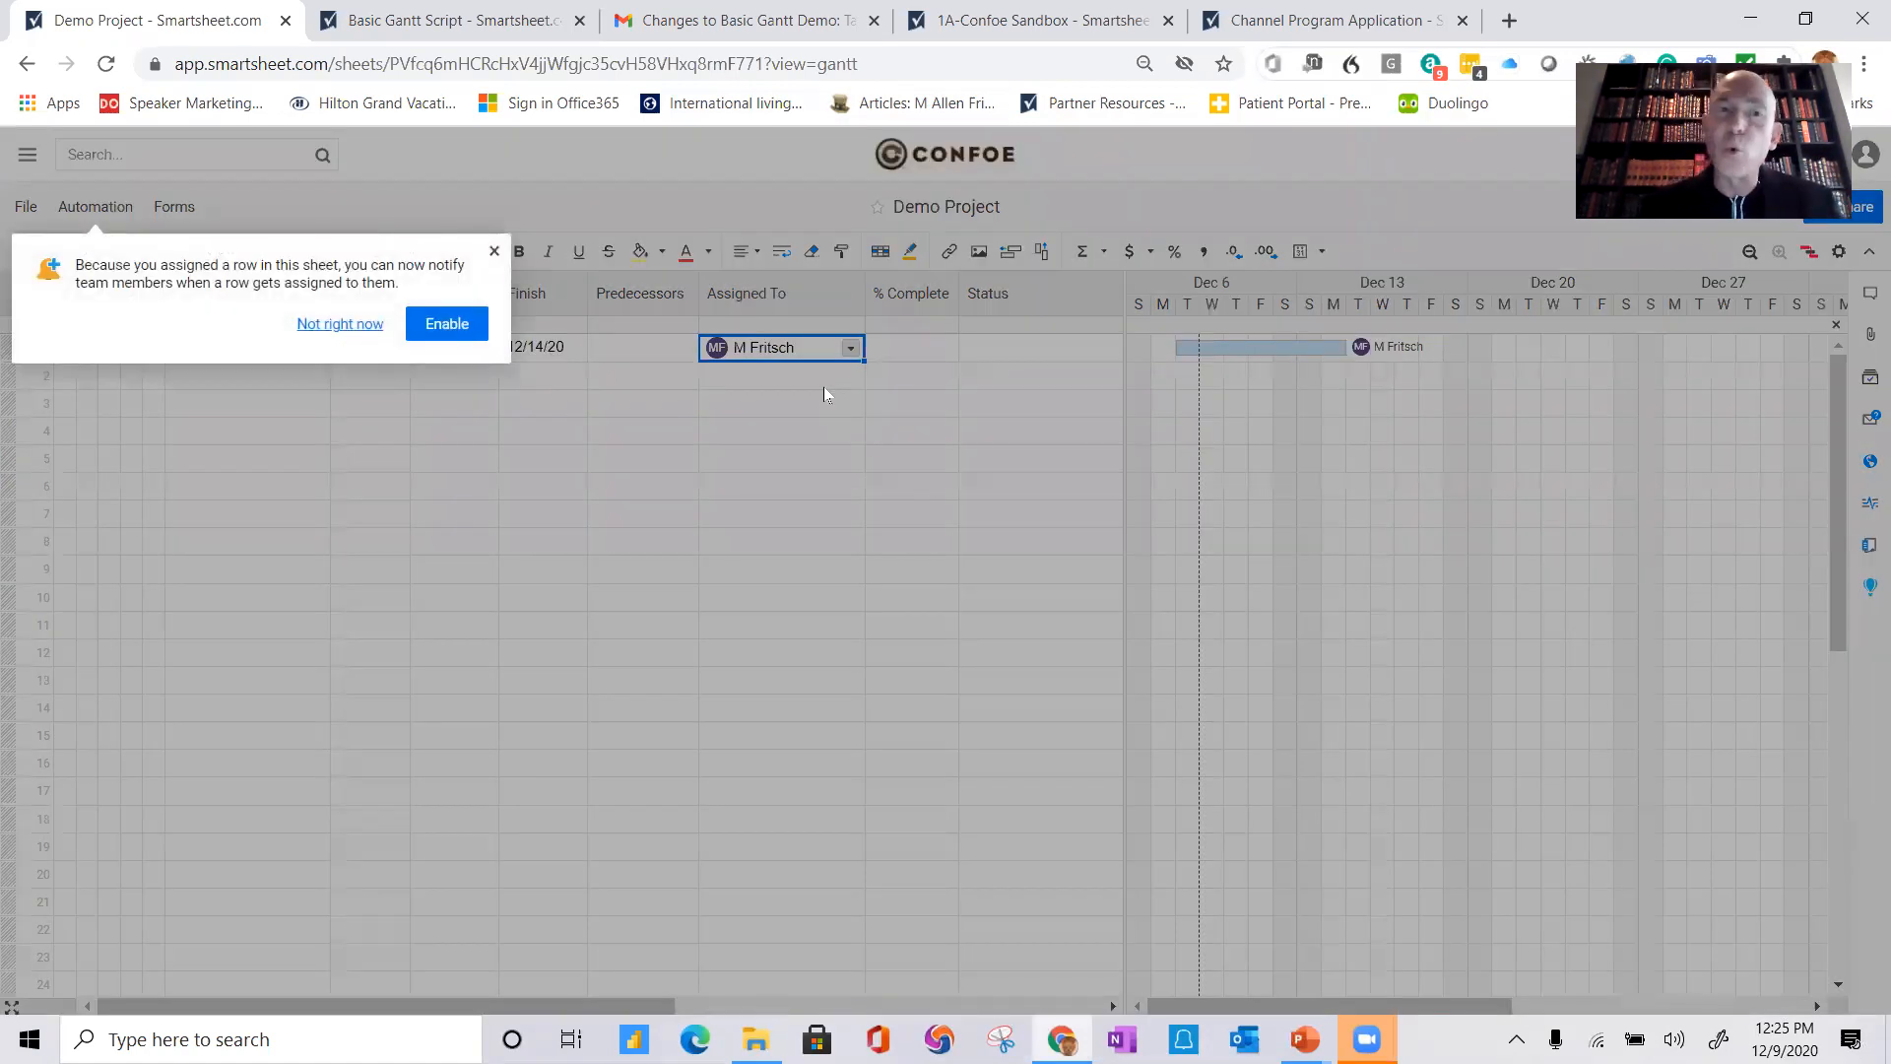
pyautogui.click(446, 326)
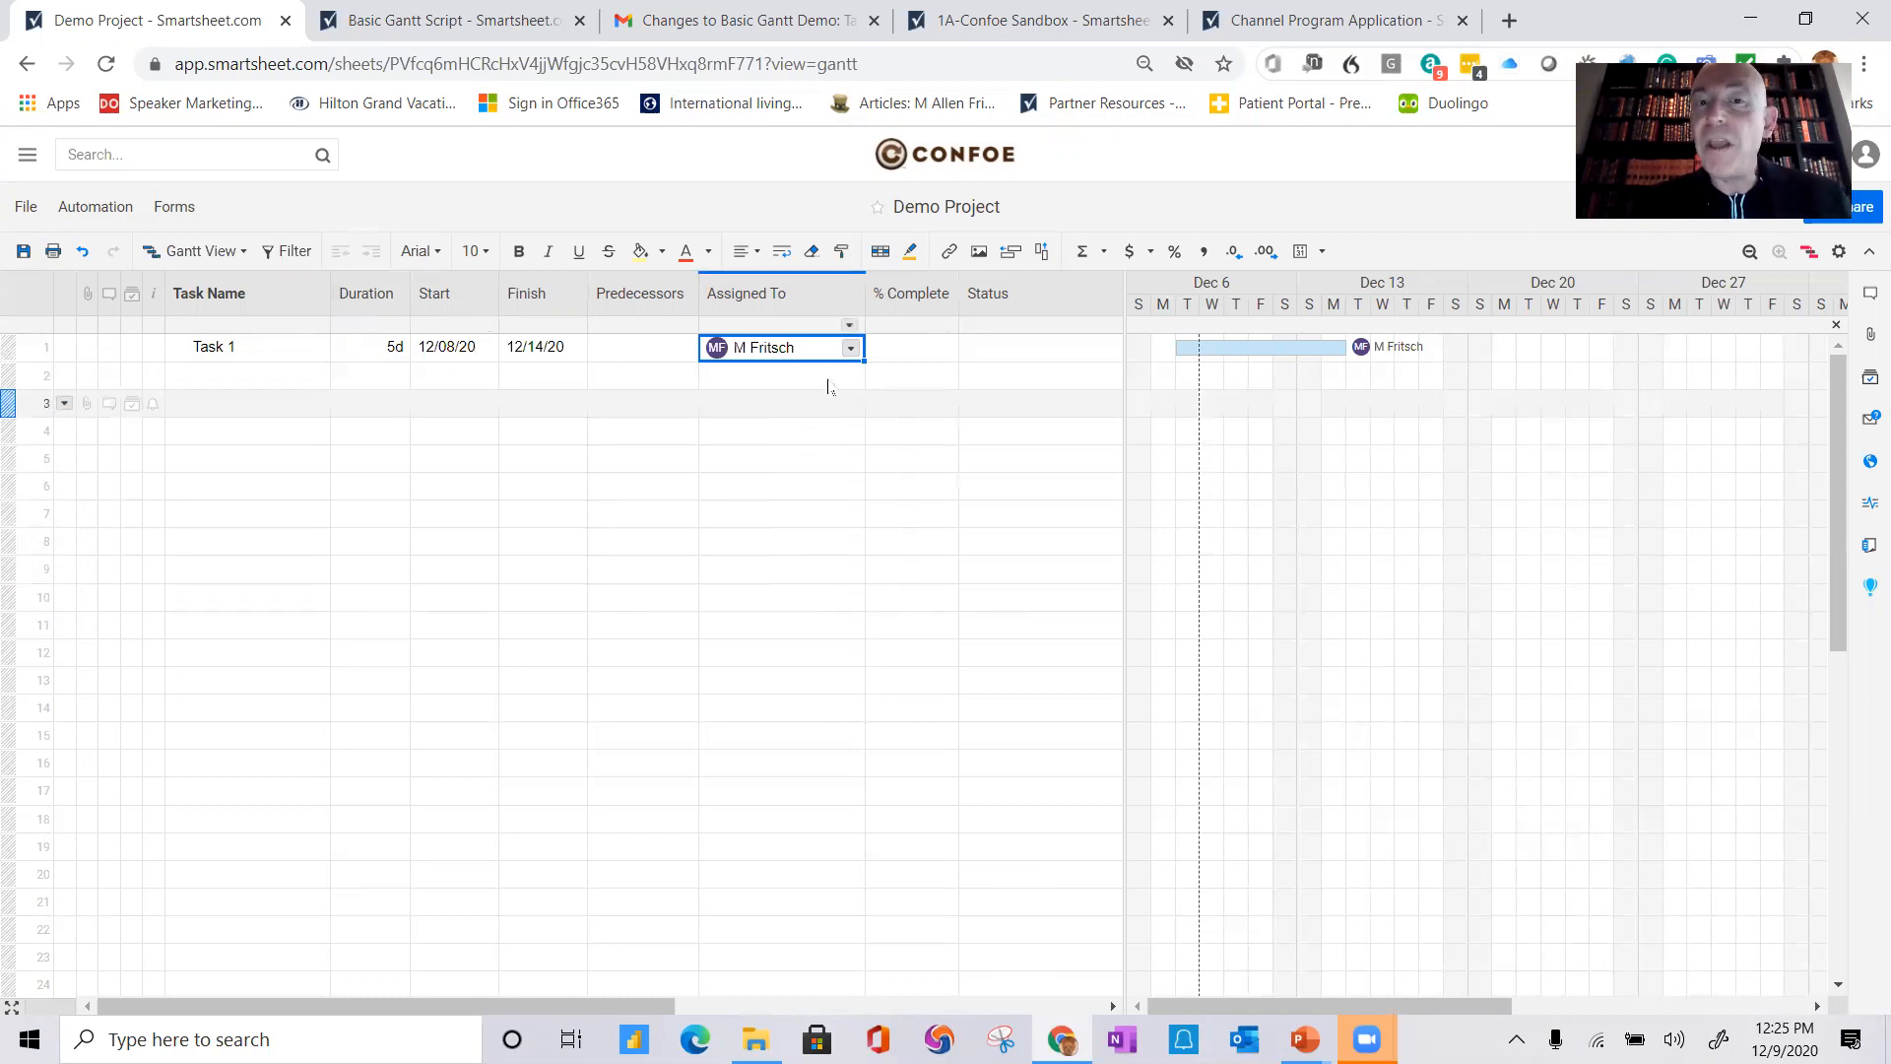
# Step: Set Task 1's % Complete to 25%
pyautogui.click(907, 354)
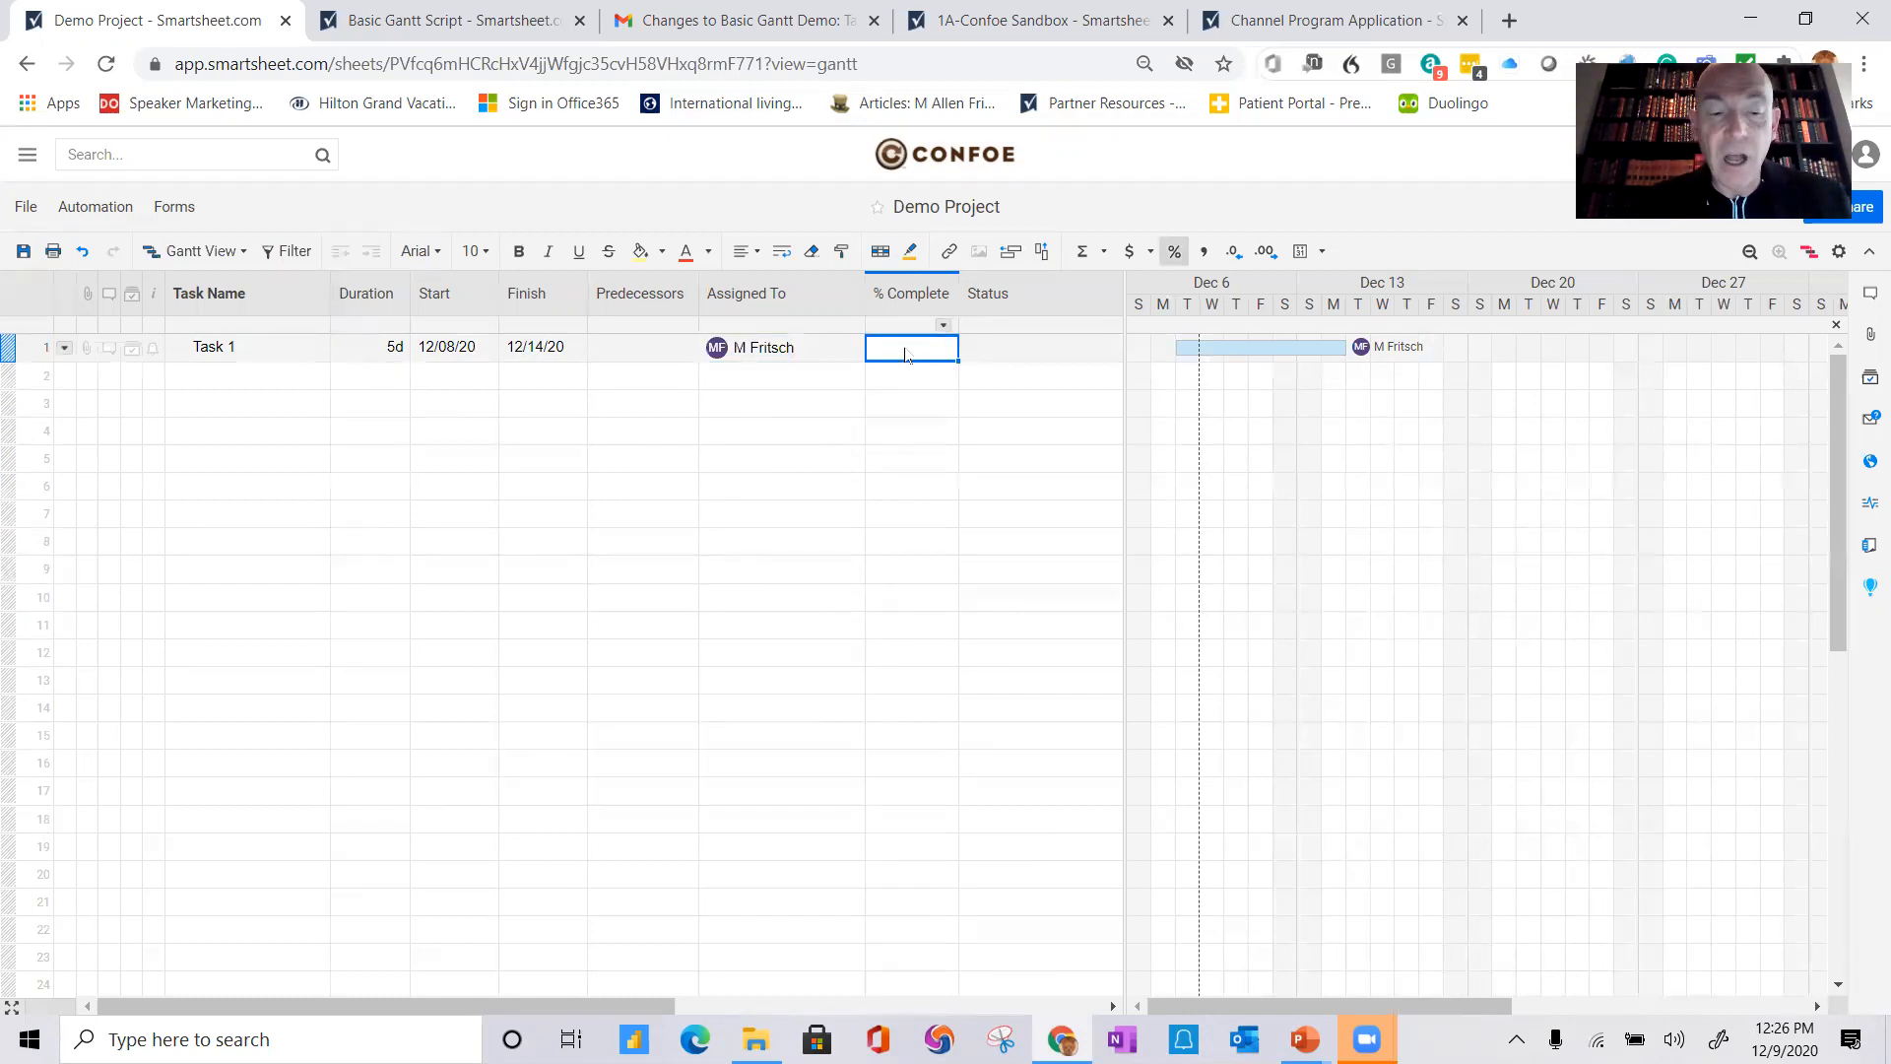
pyautogui.write('24')
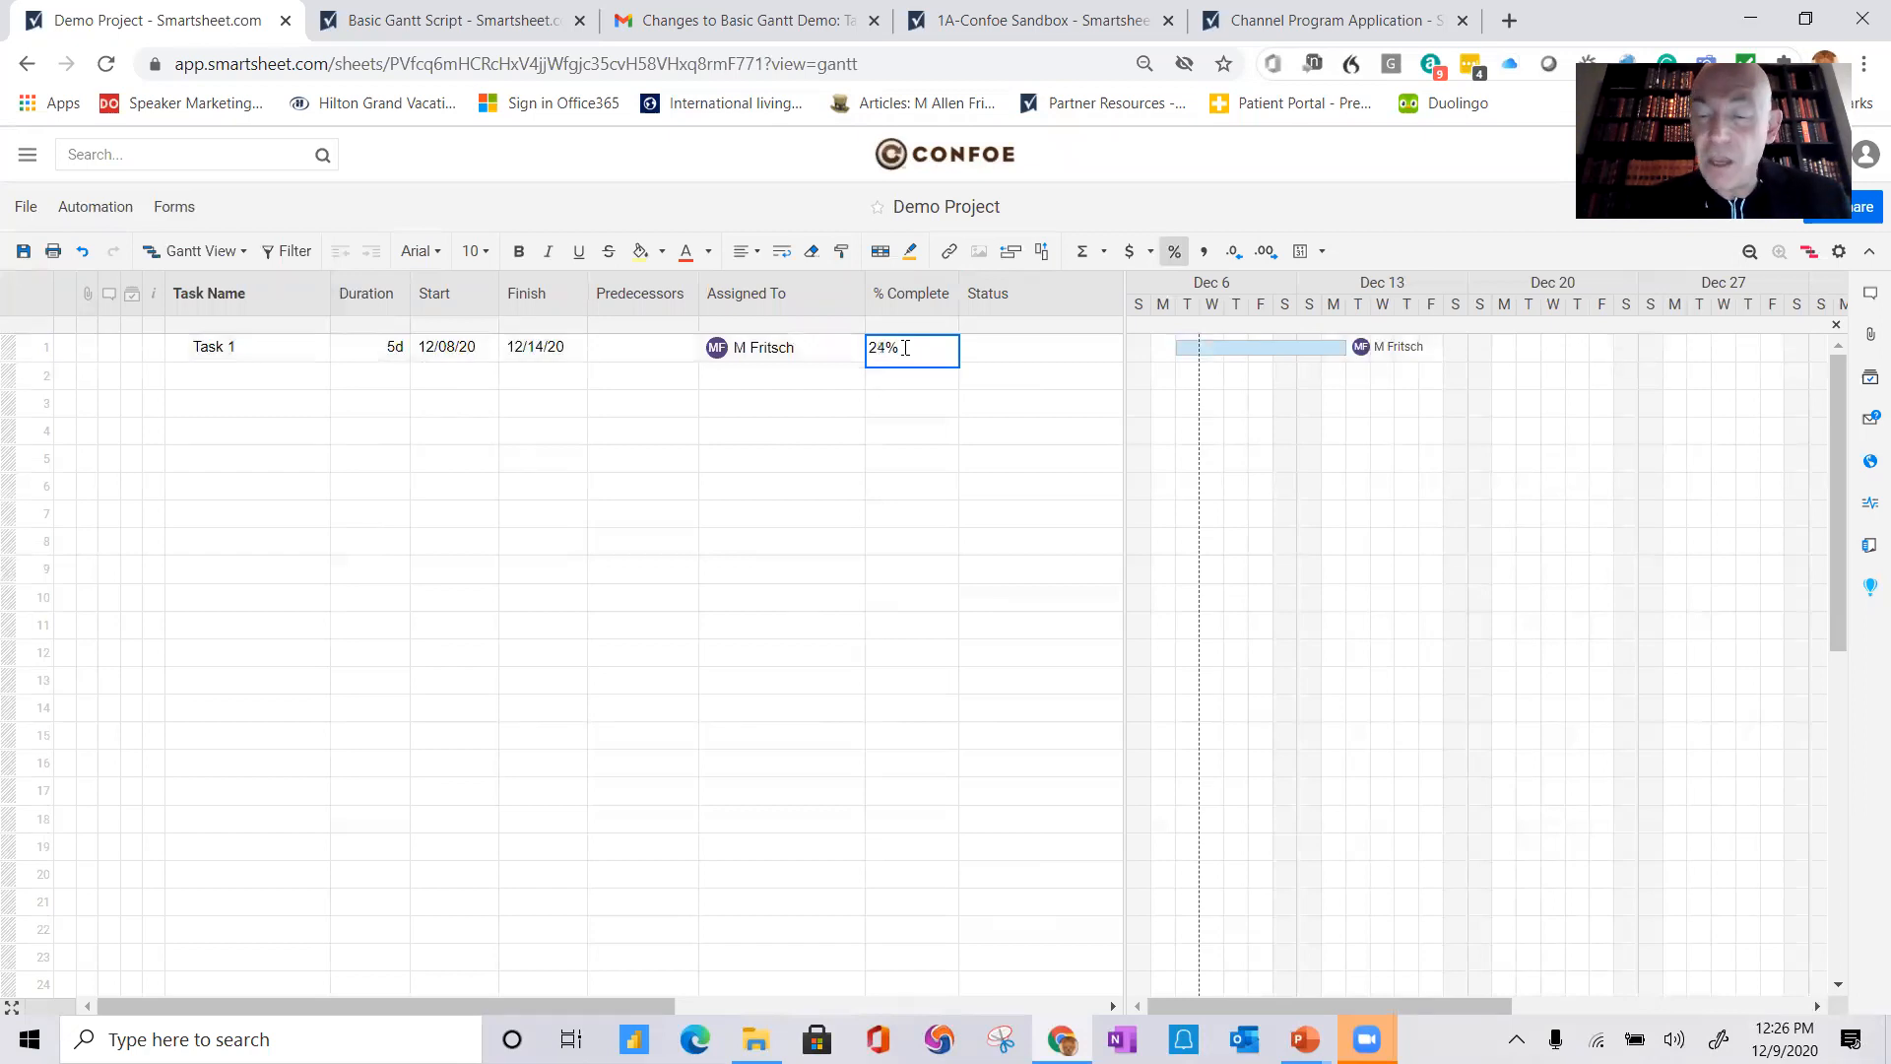
pyautogui.press('Return')
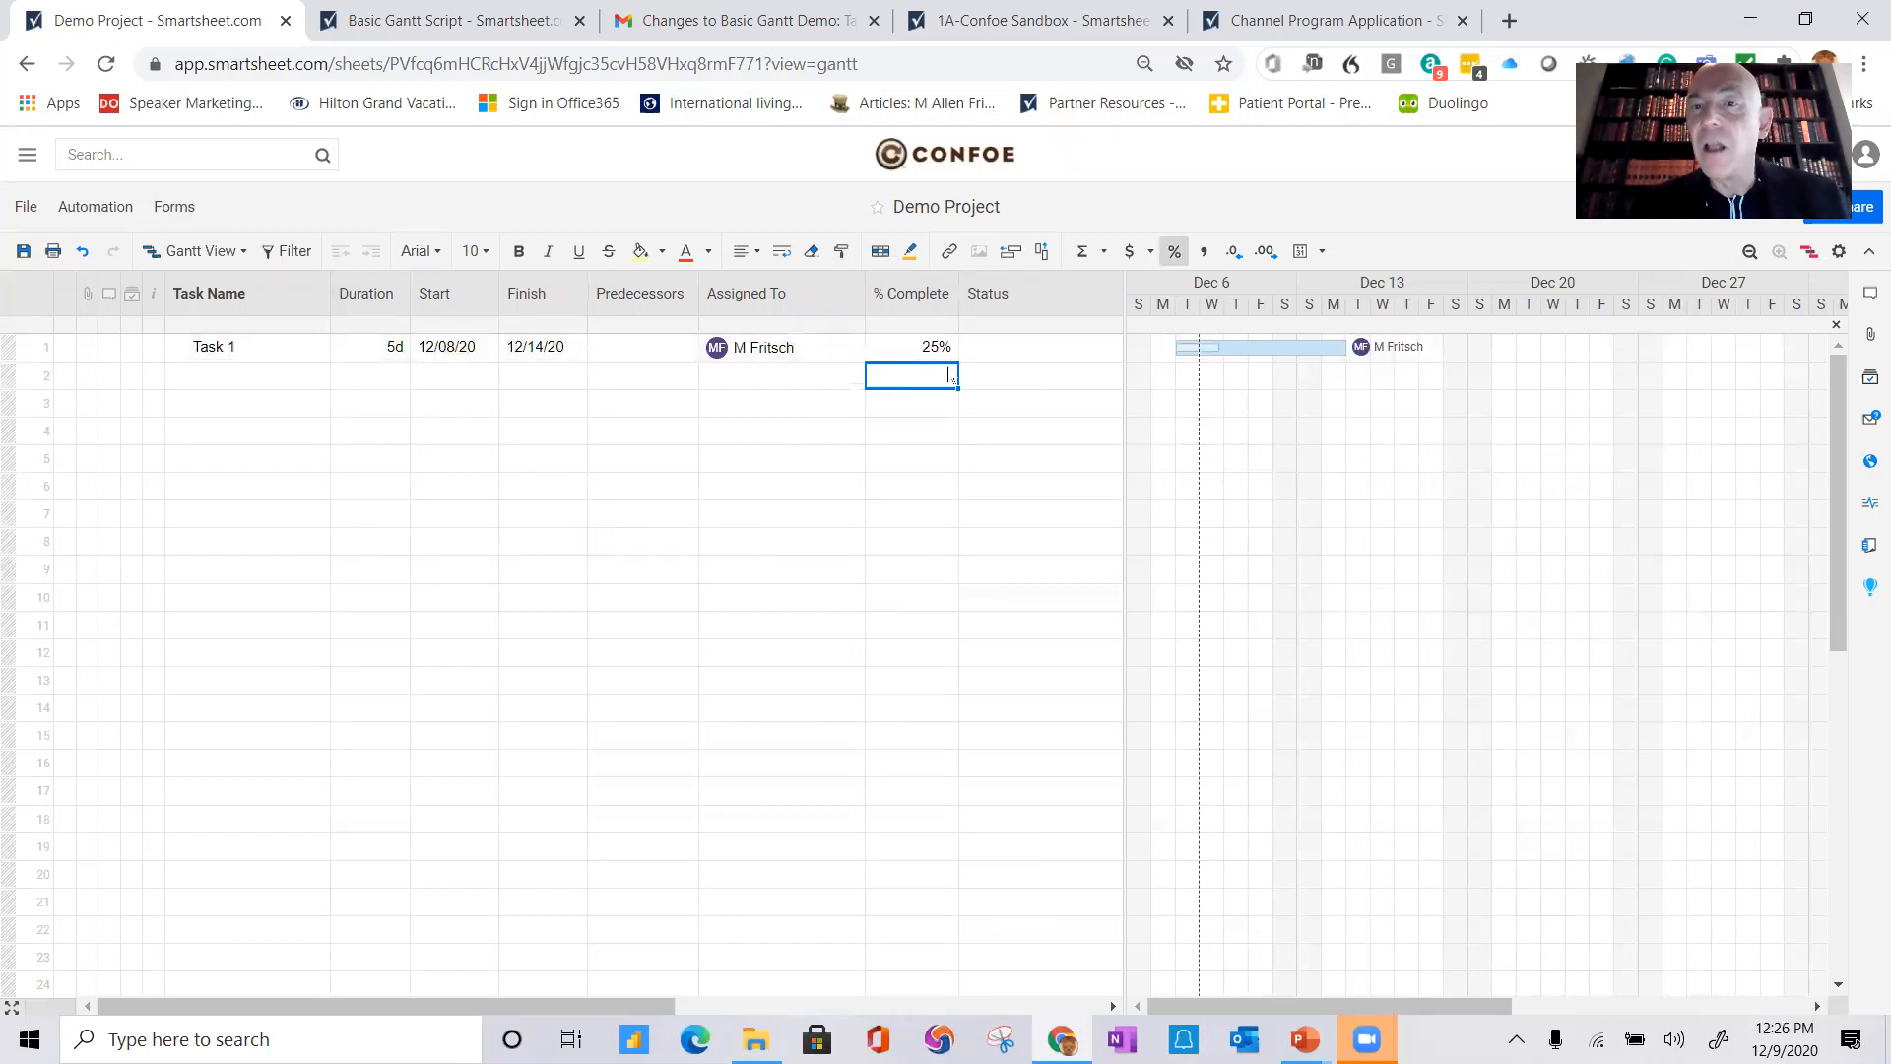
# Step: Set Task 1's Status to In Progress and save the sheet
pyautogui.click(1038, 352)
pyautogui.click(1110, 348)
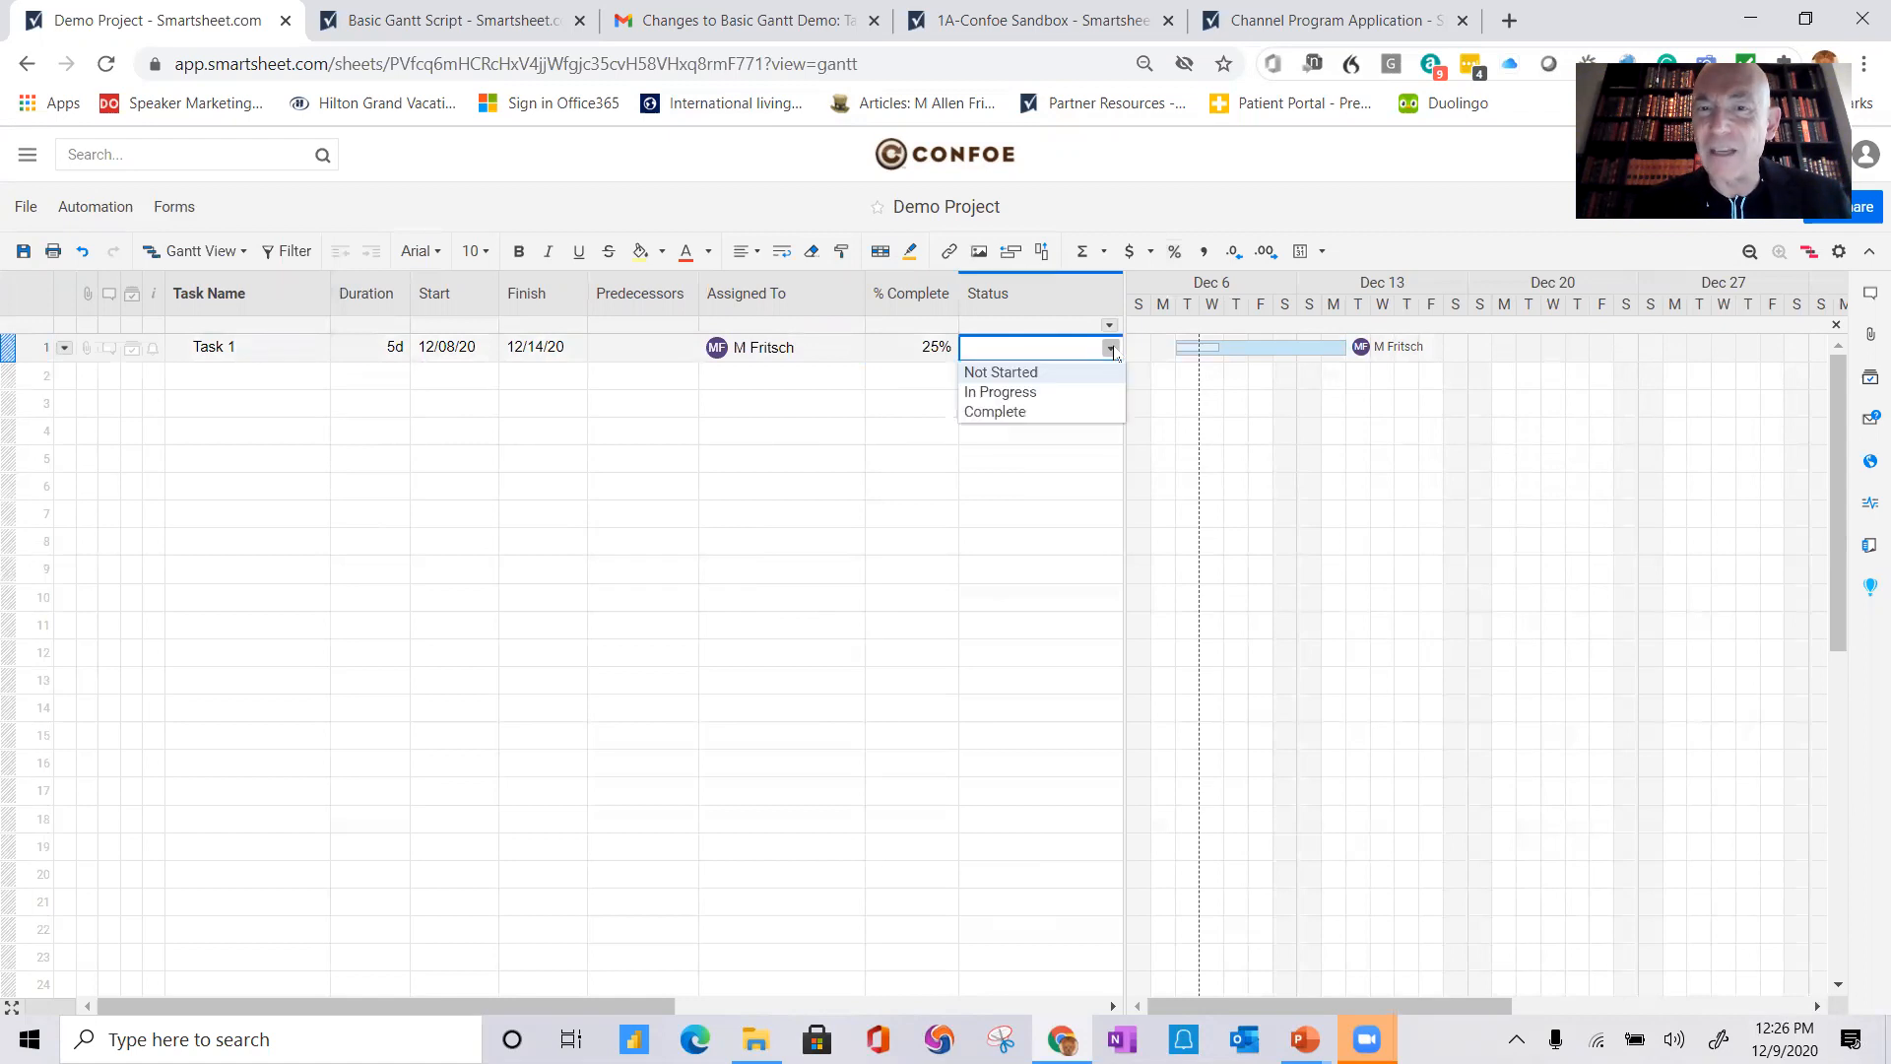
pyautogui.click(1005, 392)
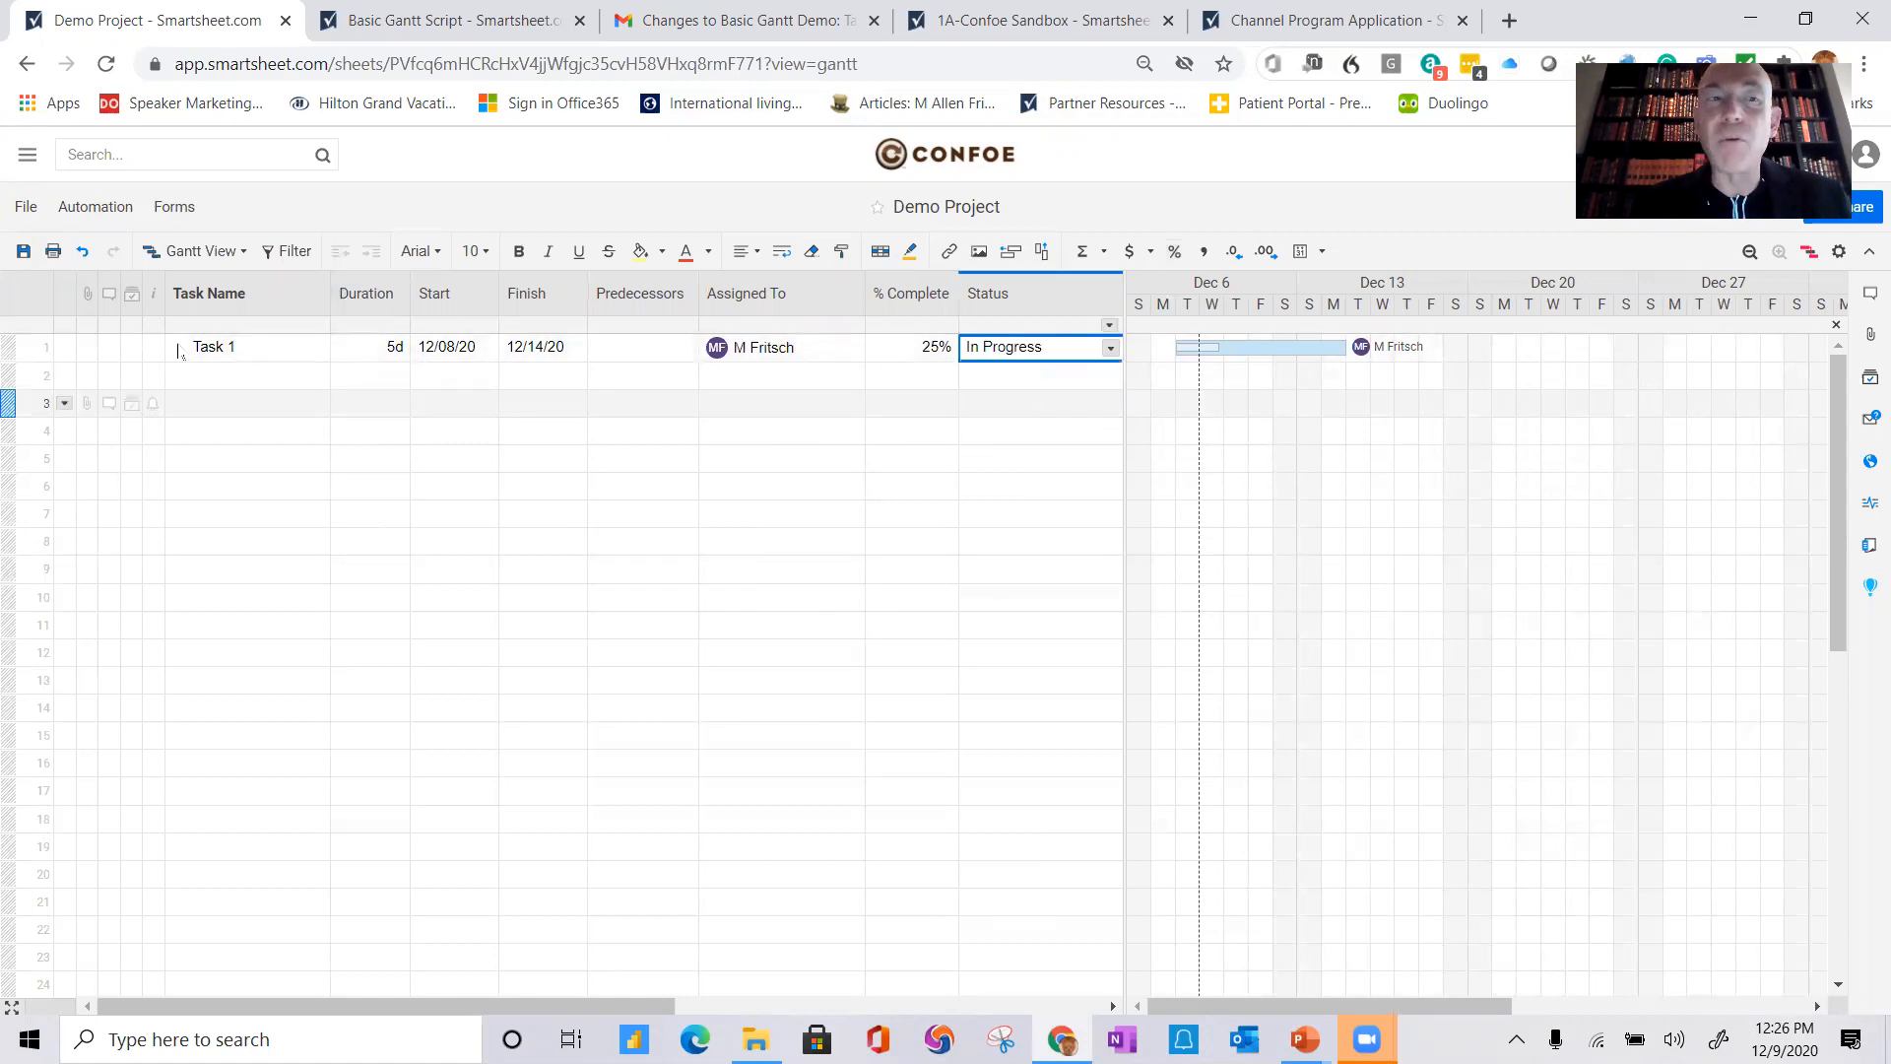
pyautogui.click(24, 253)
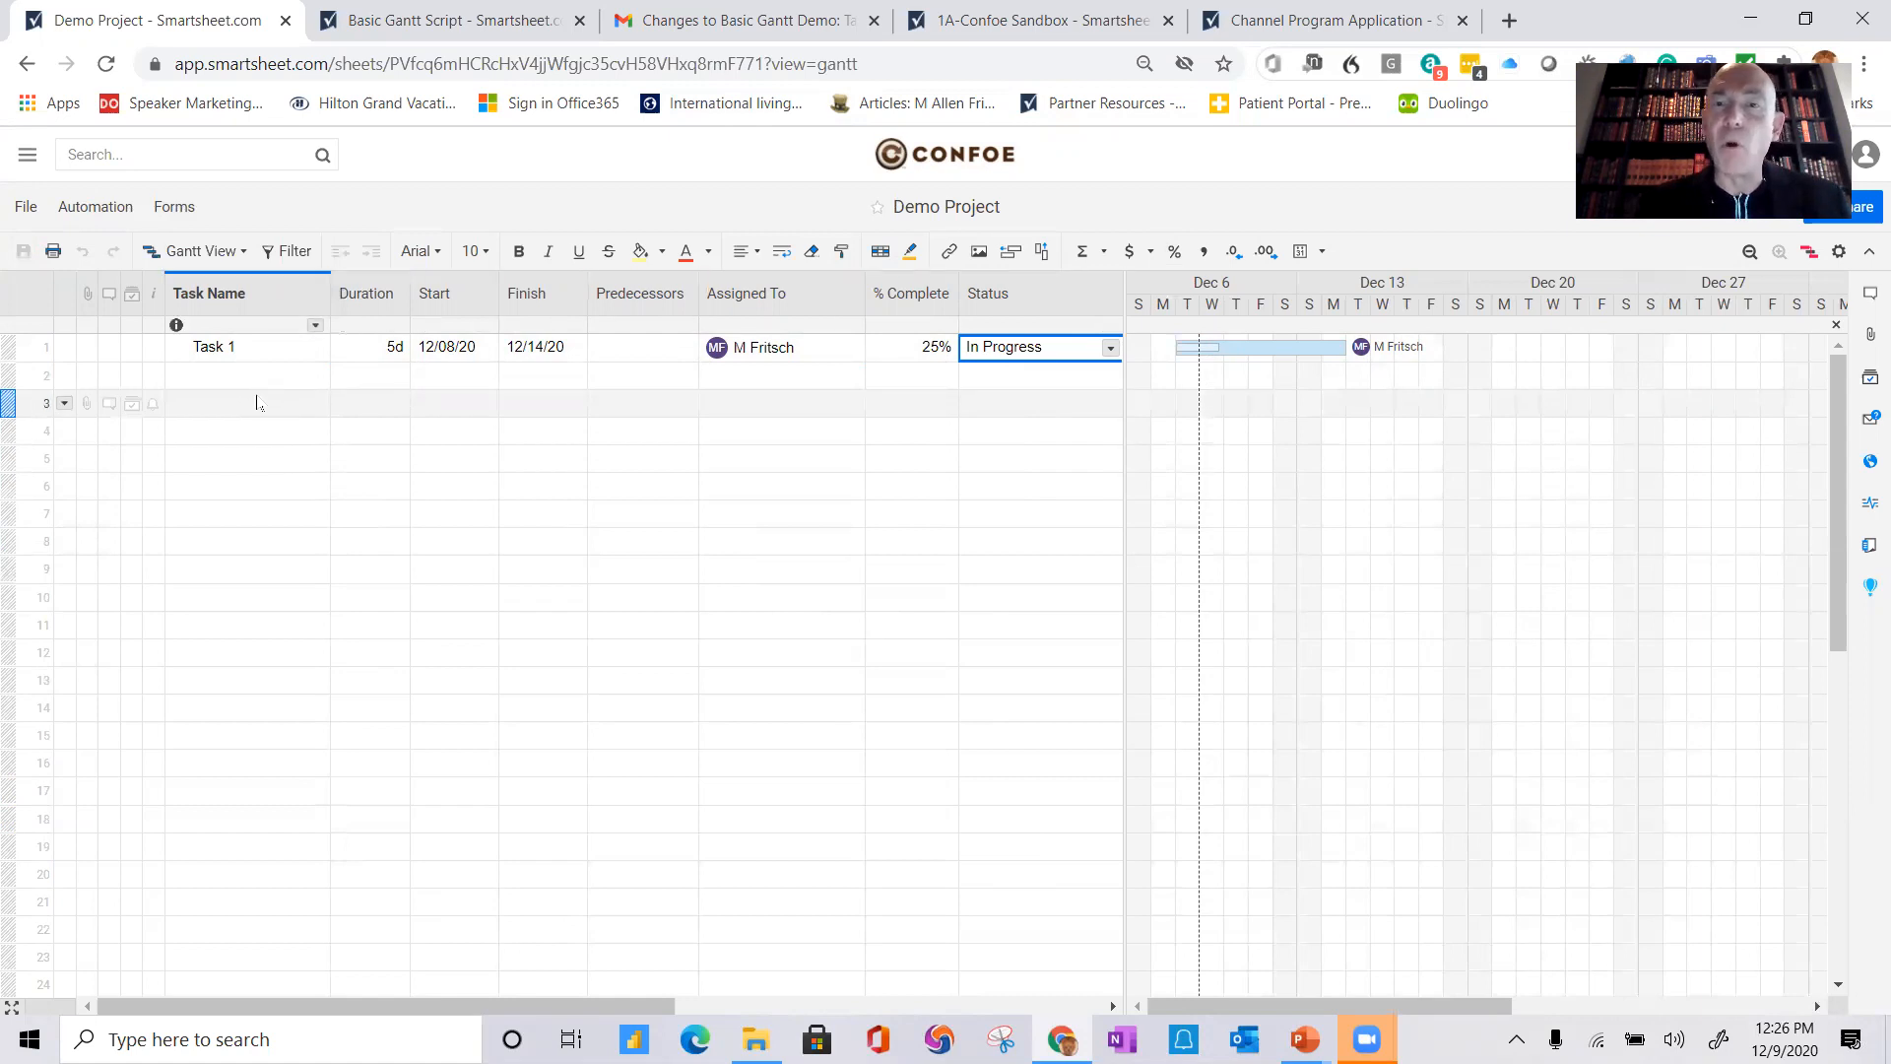
# Step: Enter the comment "I've started this" in Task 1's Comments column
pyautogui.moveTo(1125, 431); pyautogui.dragTo(1357, 439)
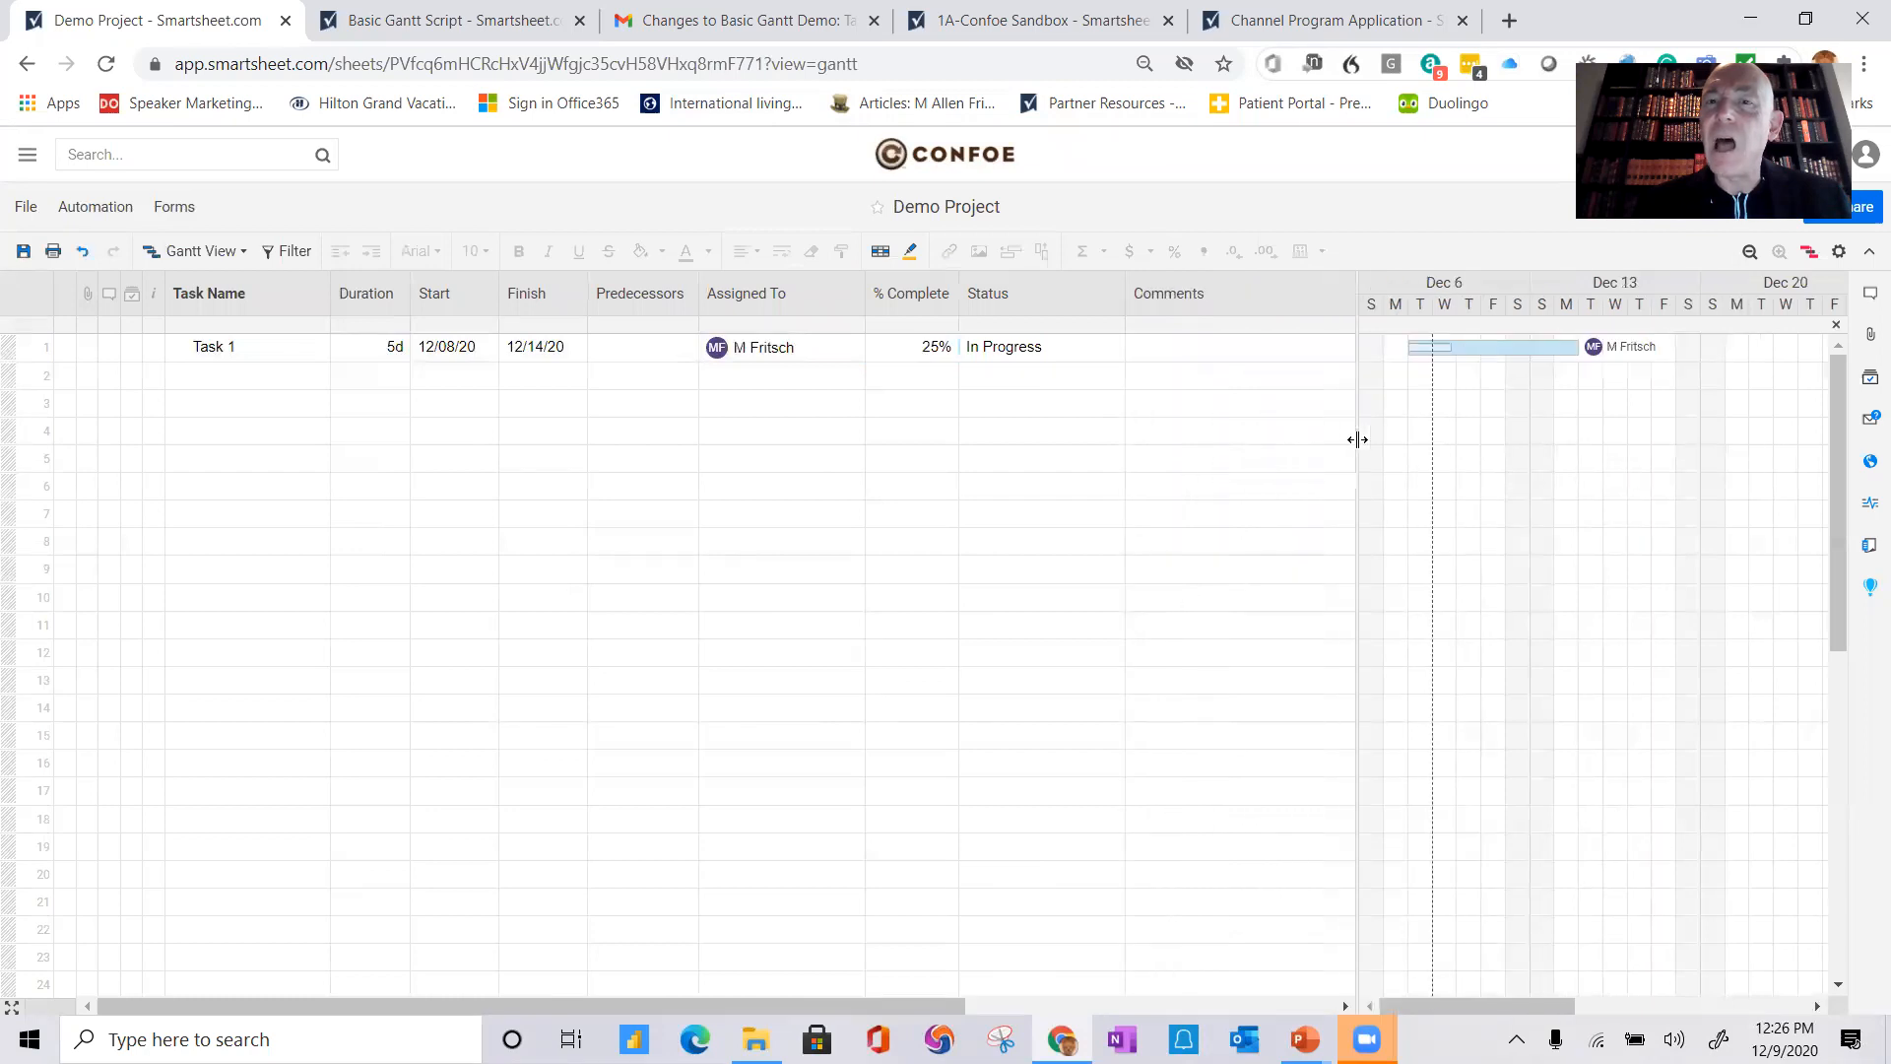
pyautogui.click(1181, 360)
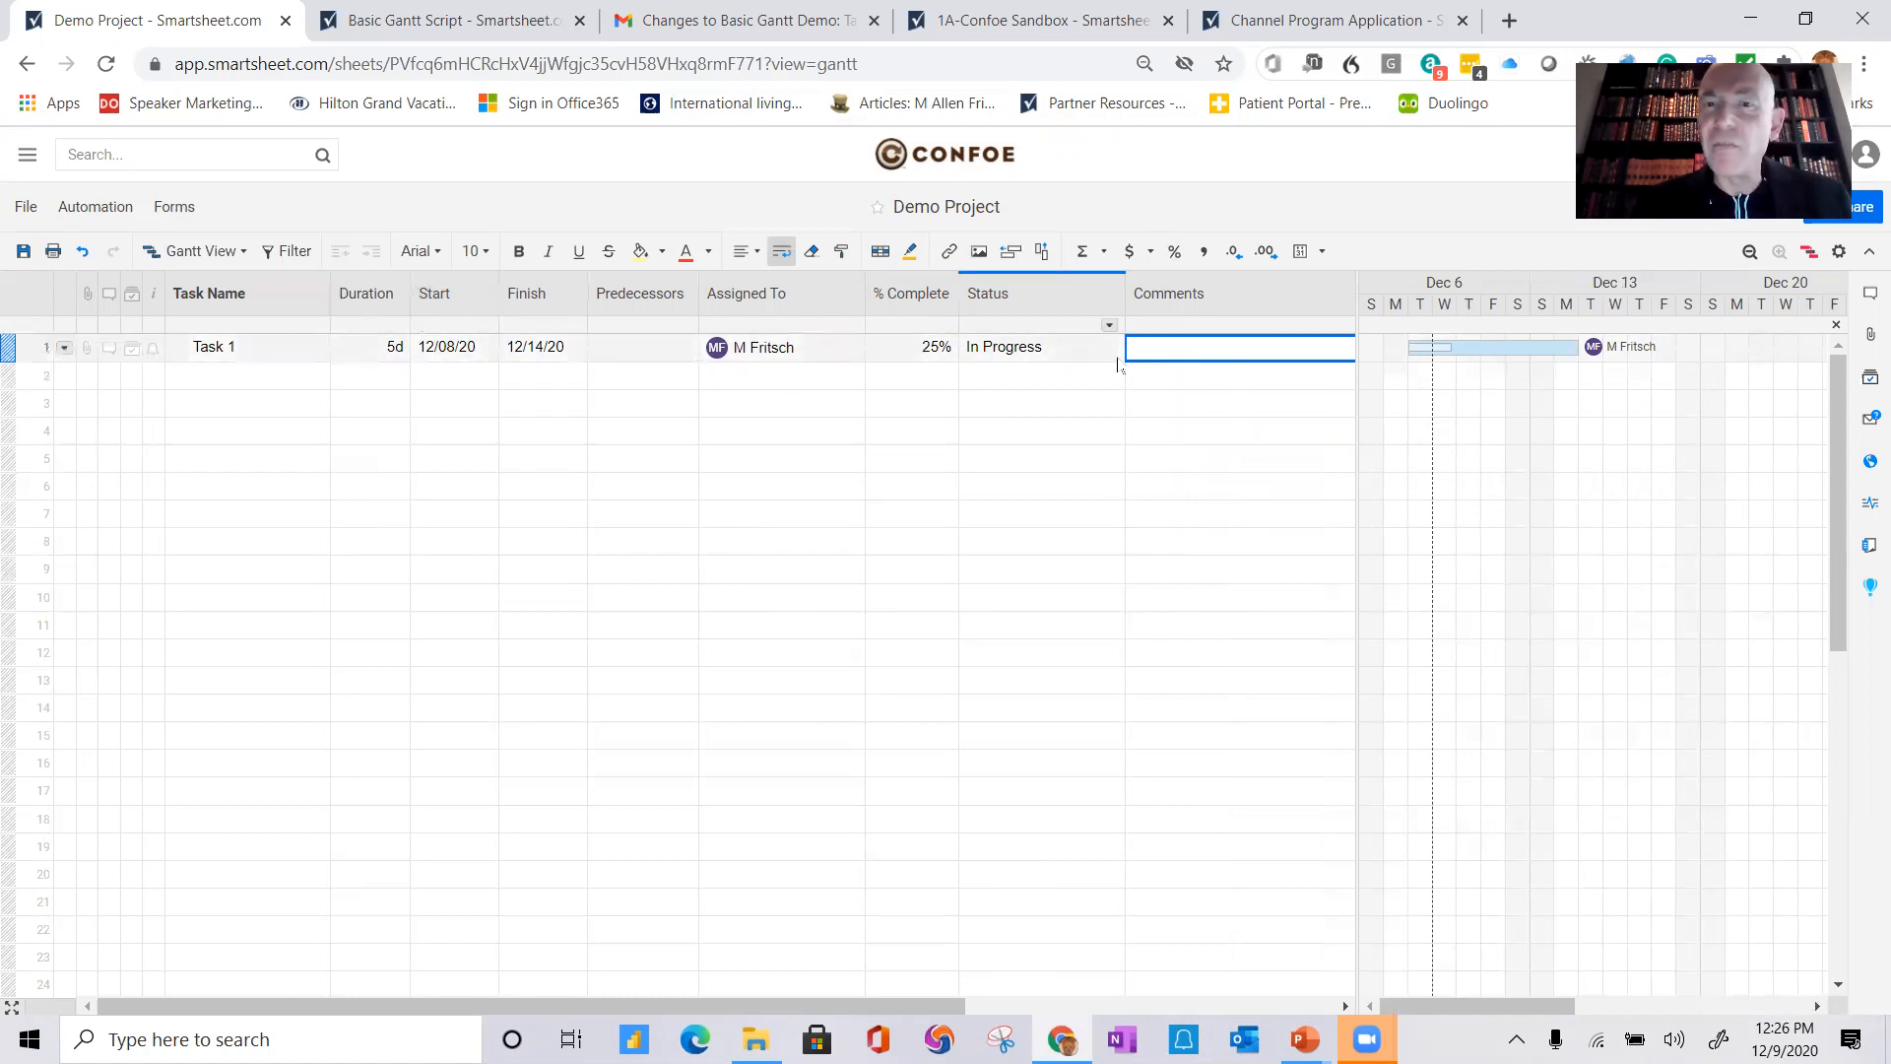
pyautogui.click(1171, 353)
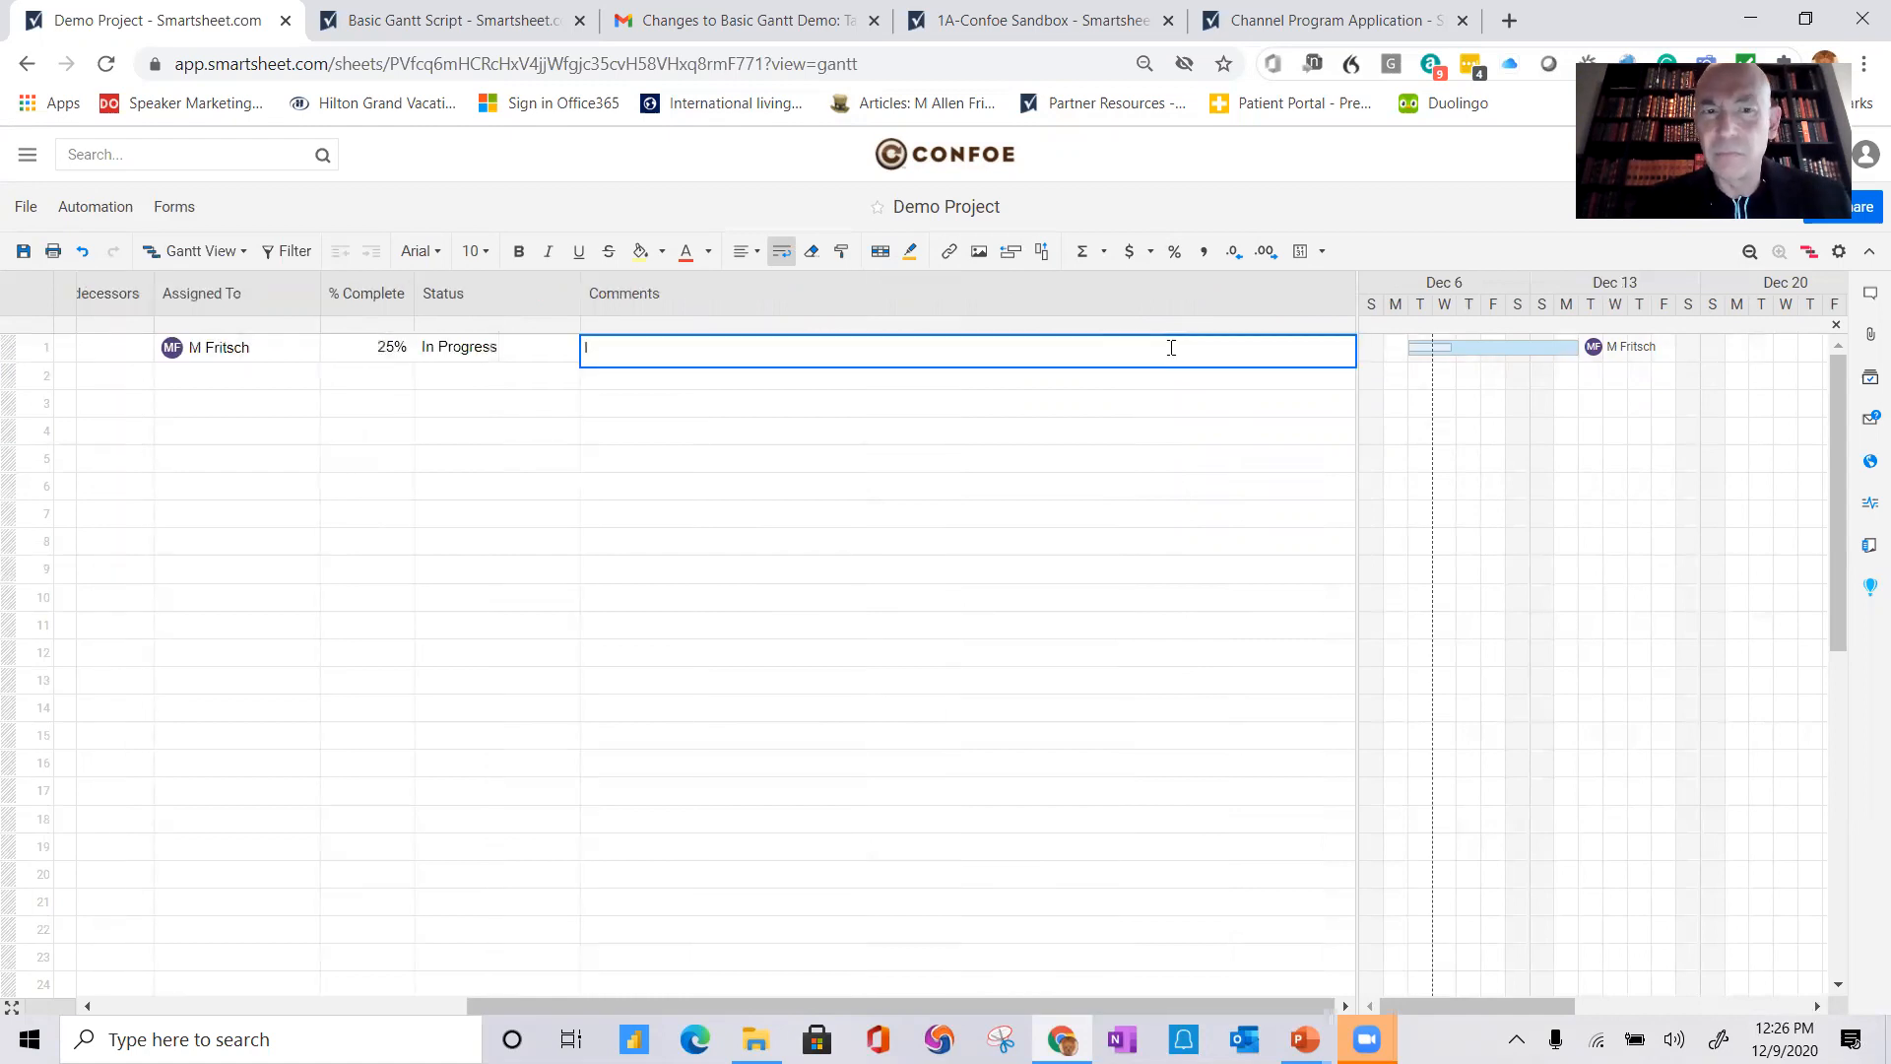
pyautogui.write("I've ")
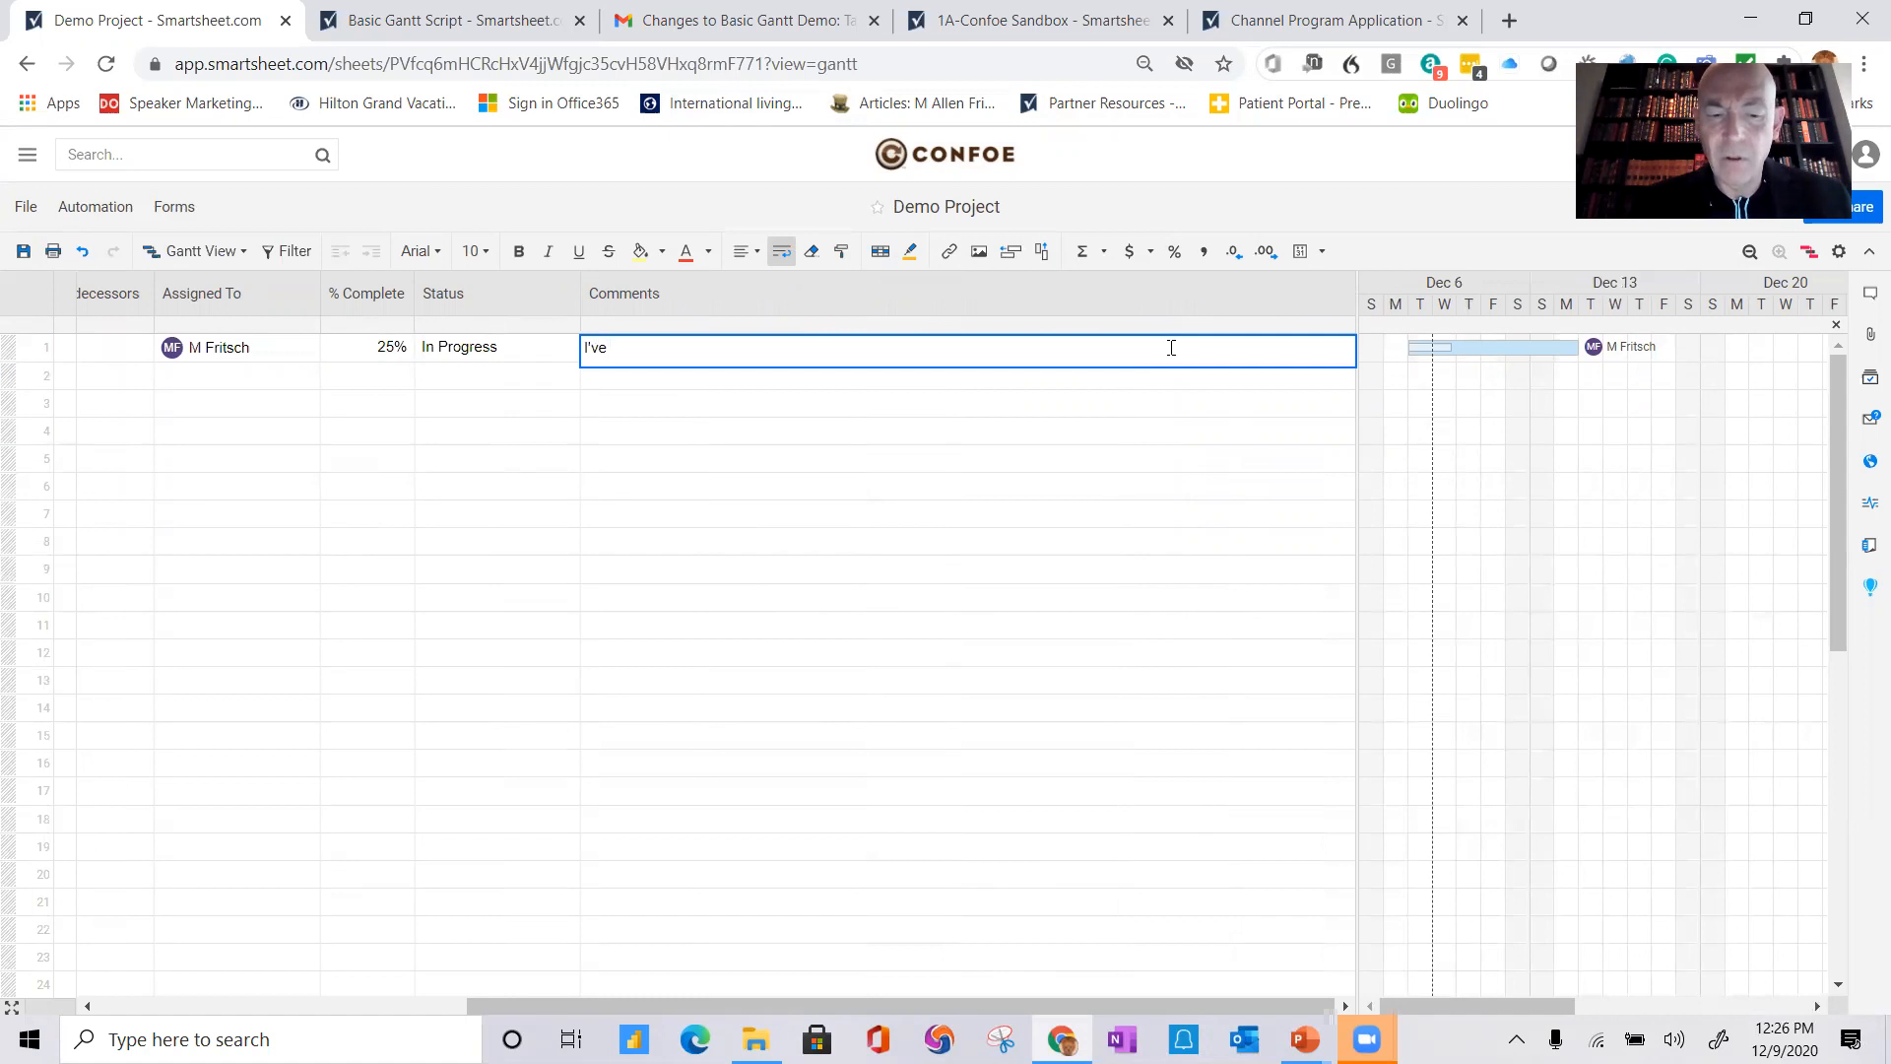
pyautogui.write('sta')
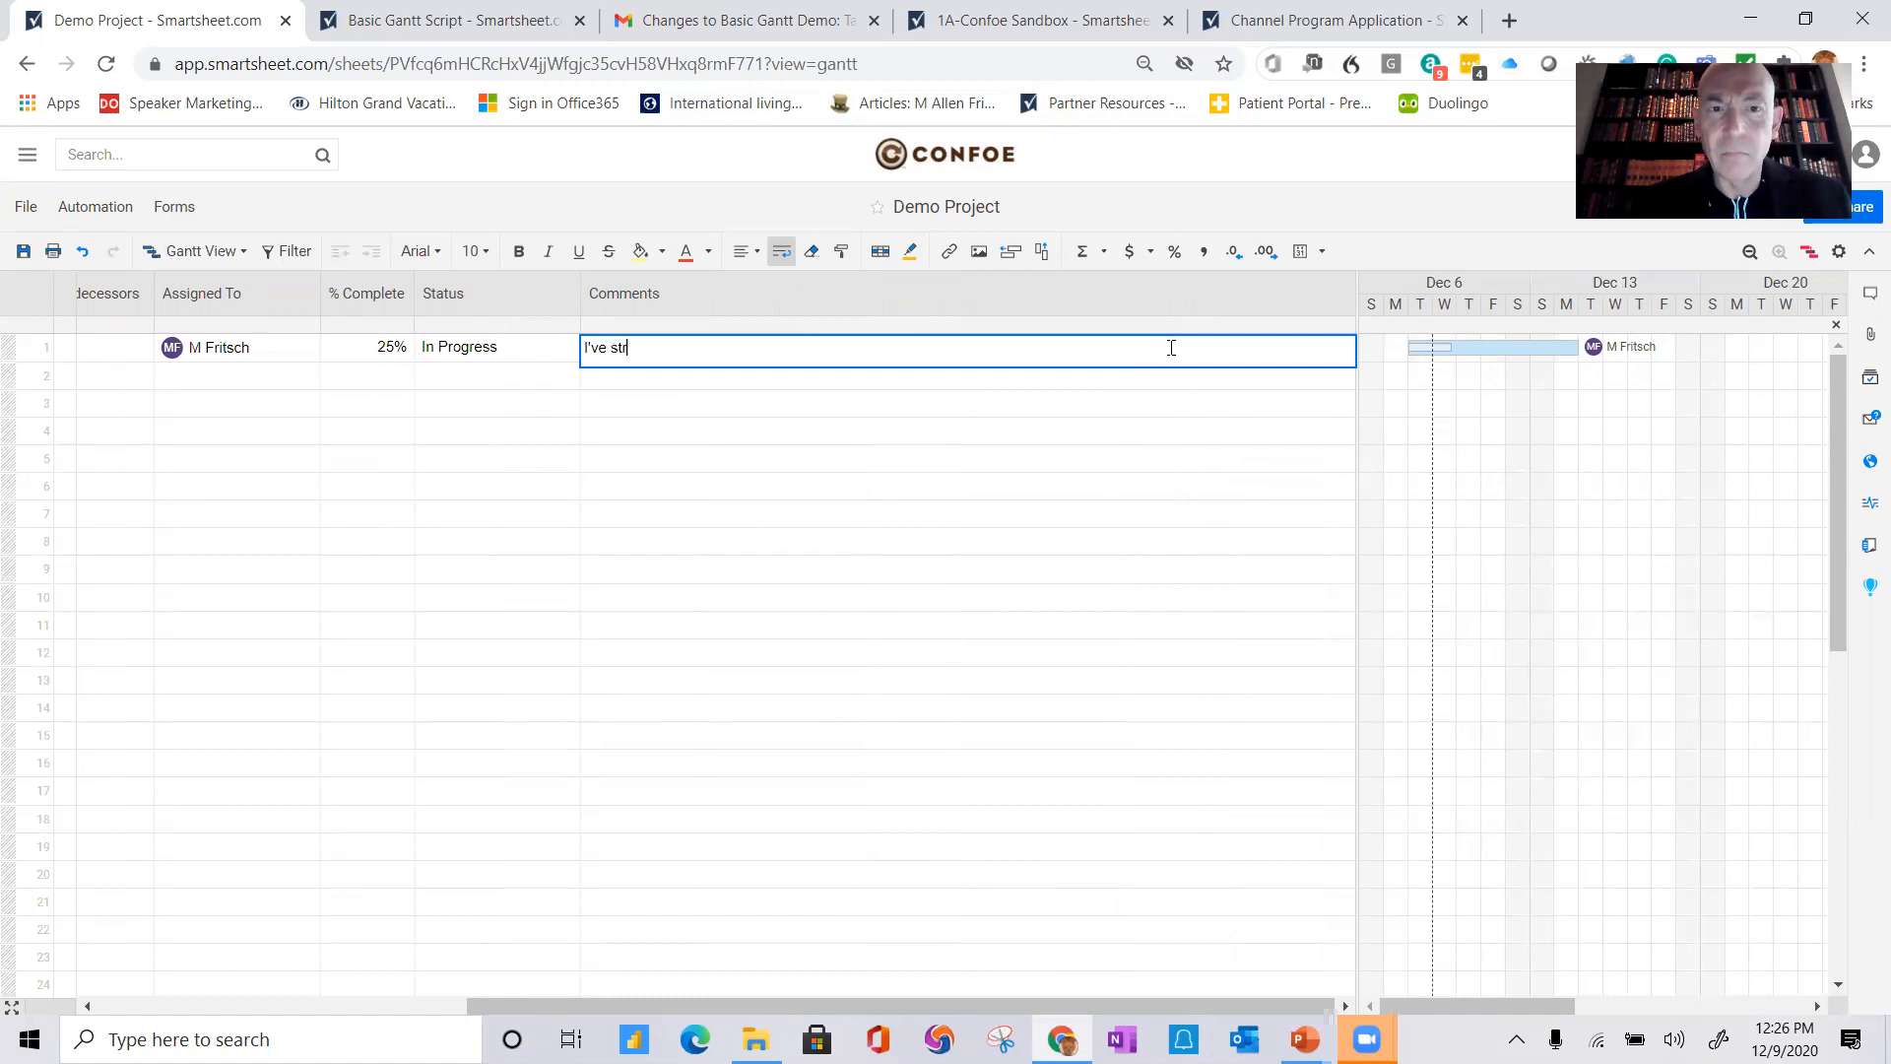
pyautogui.write('rted th')
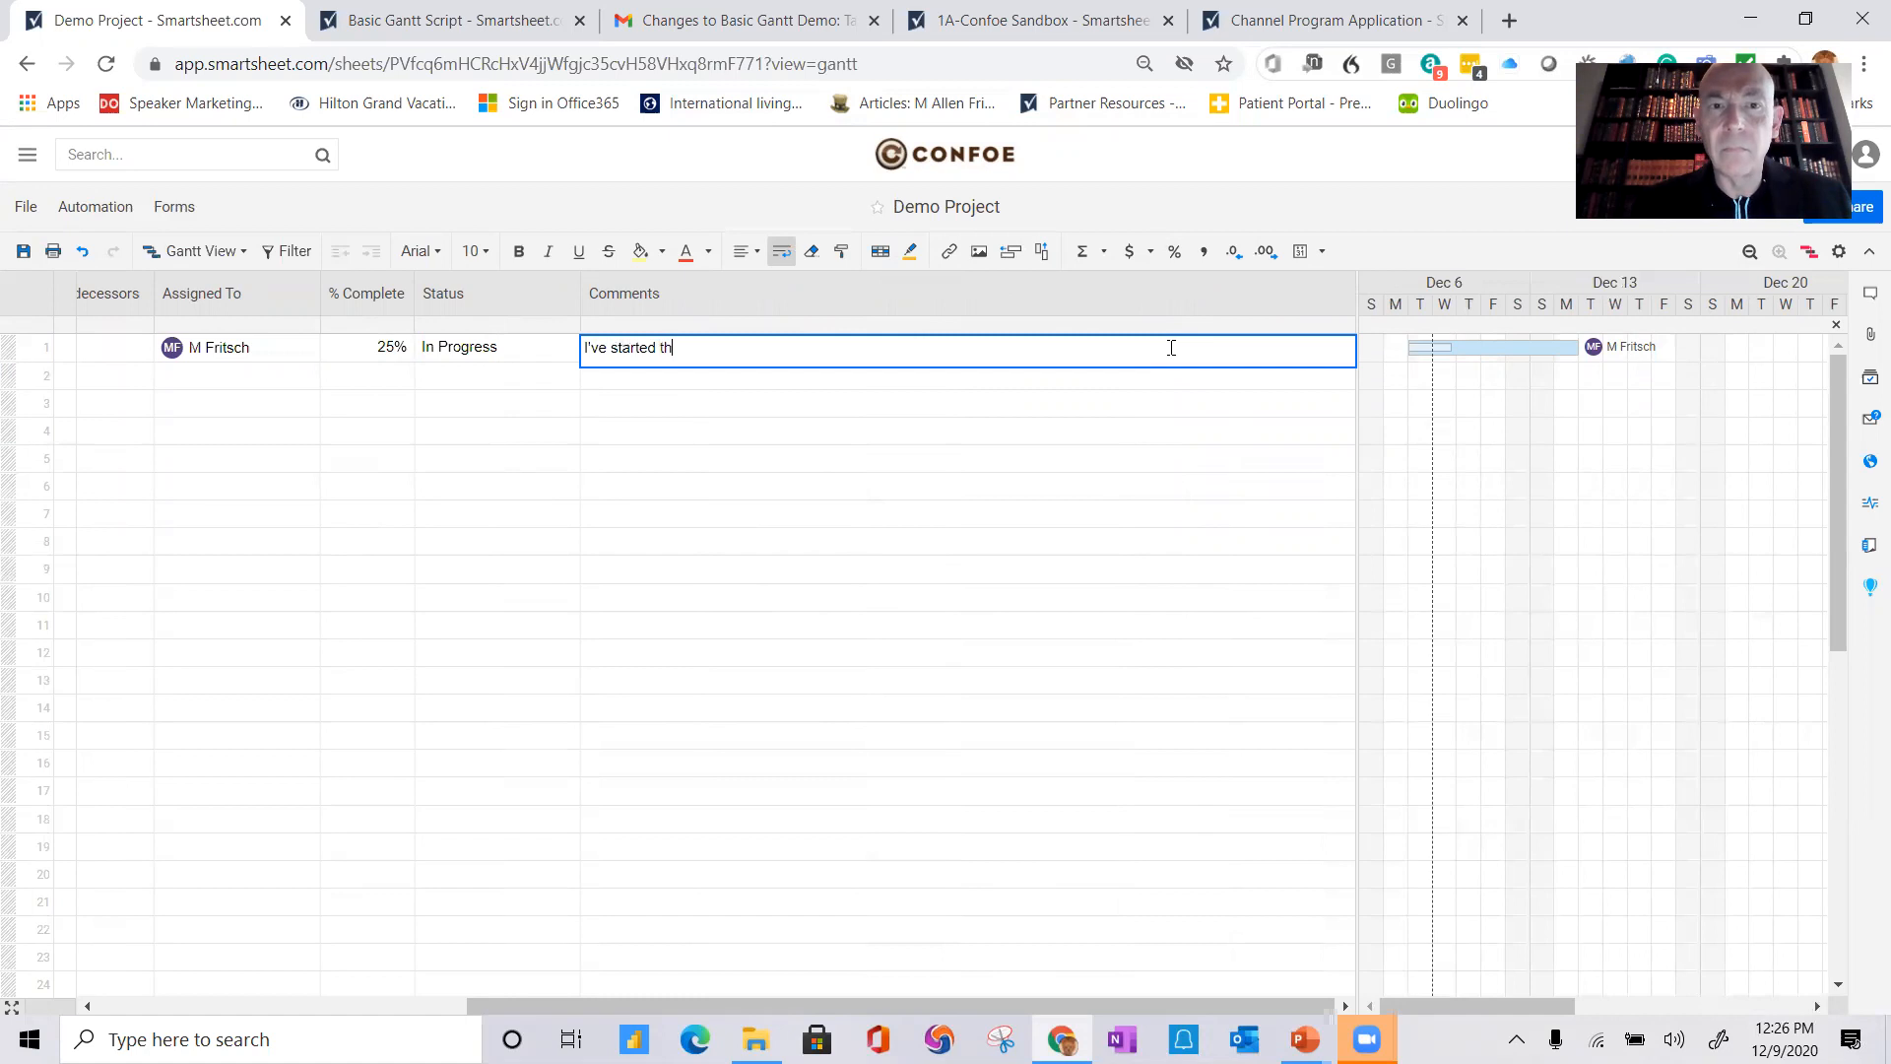
pyautogui.write('sis')
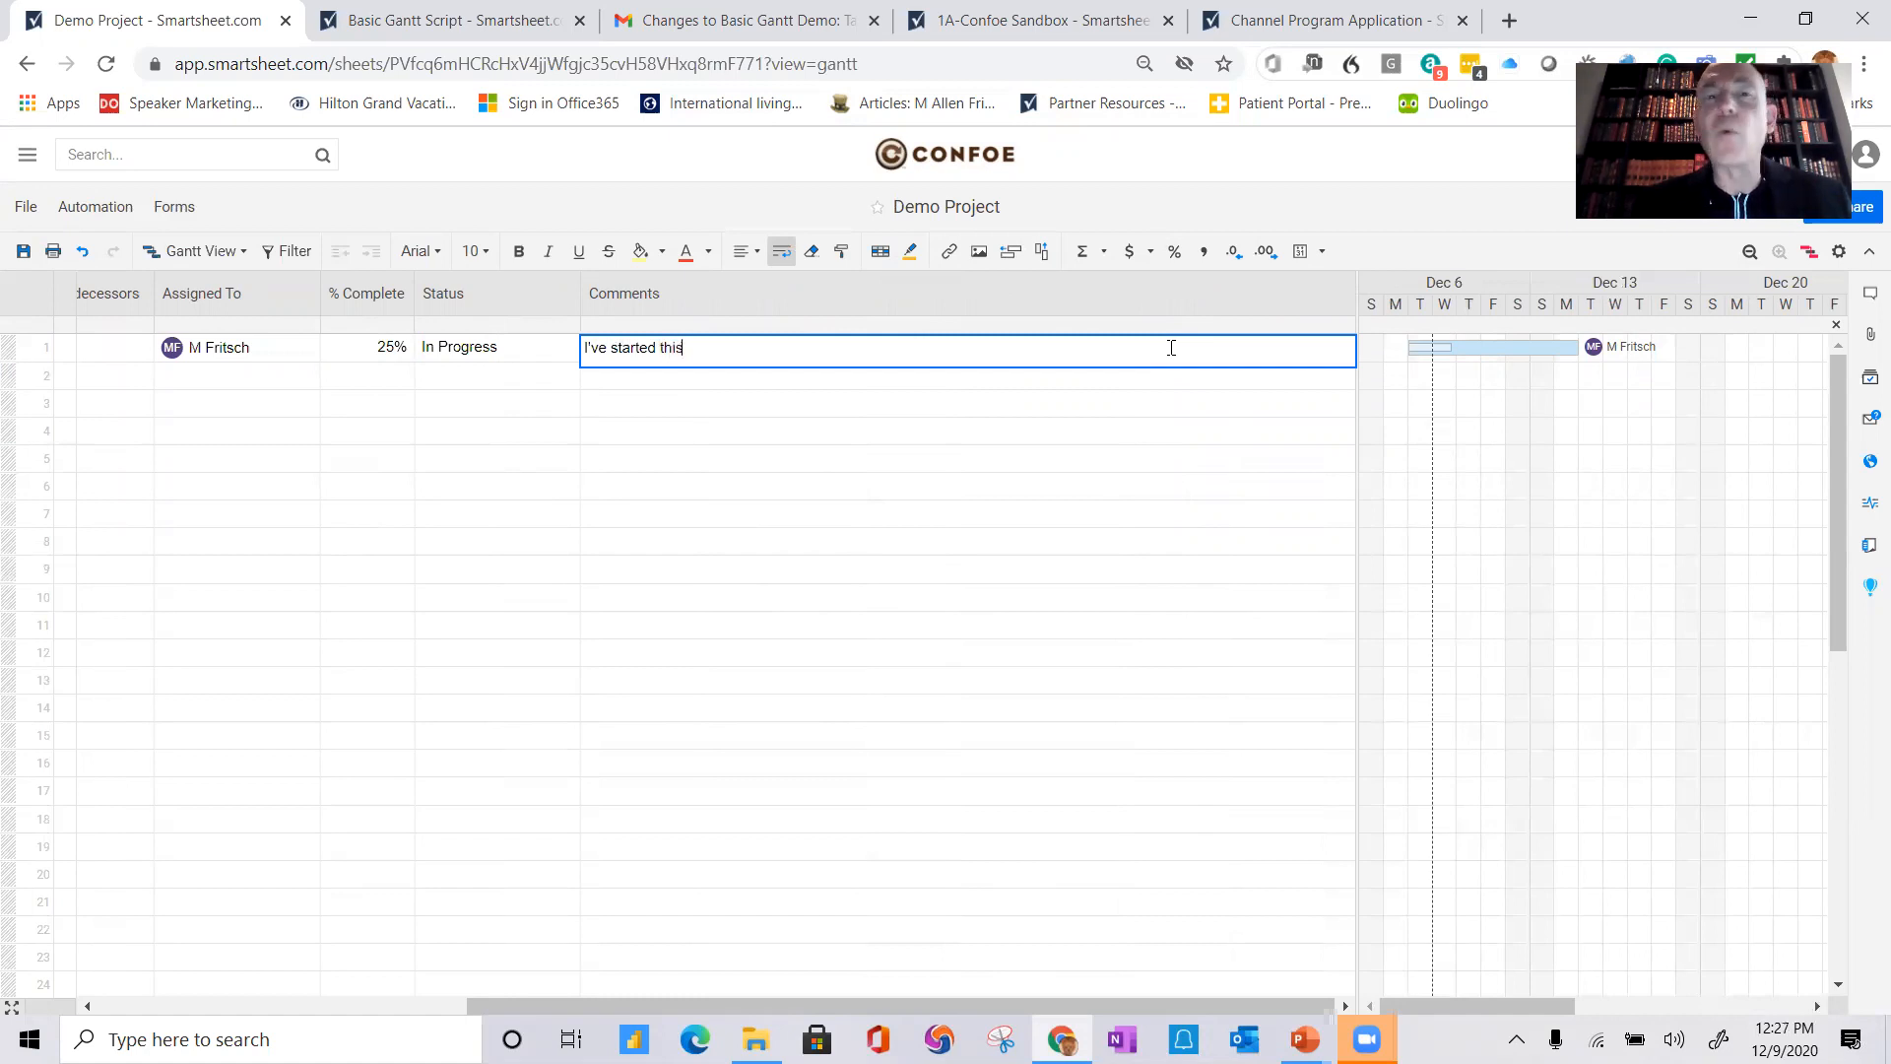
pyautogui.press('Return')
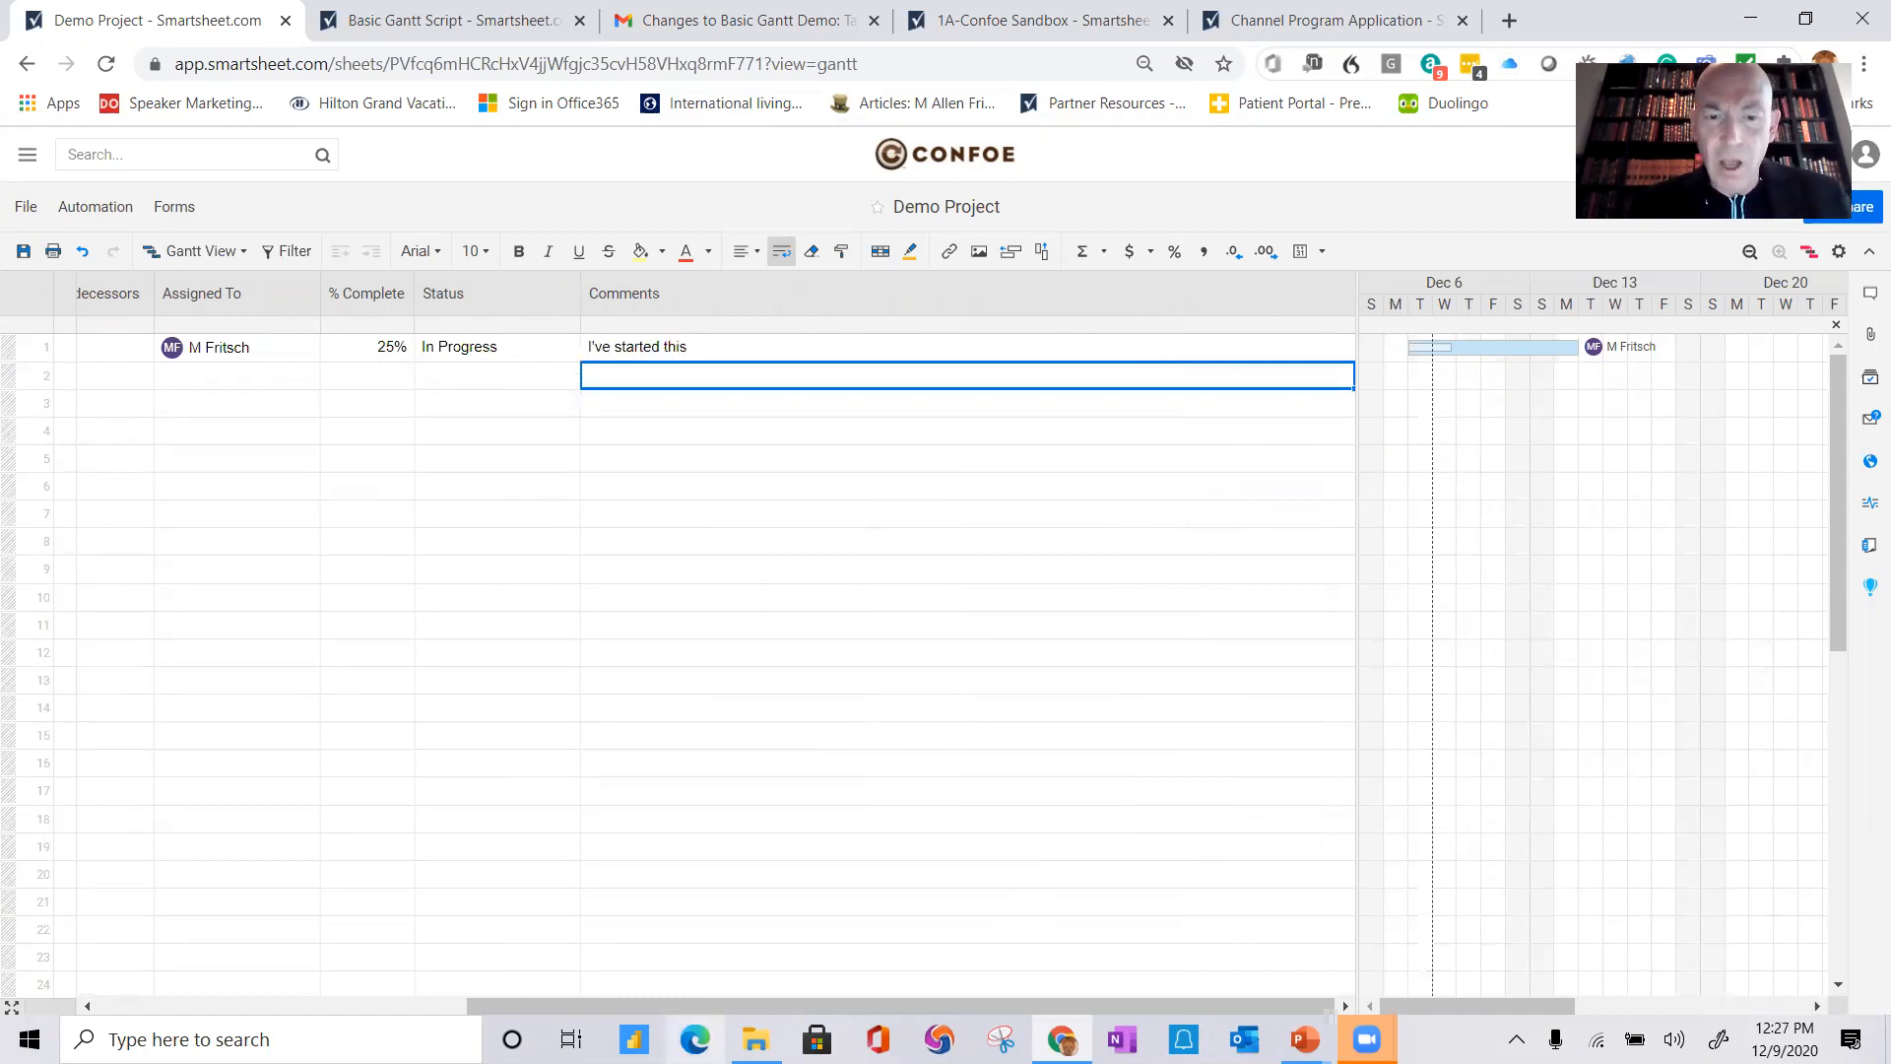
# Step: Post a row conversation on Task 1 mentioning the sheet owner with the message "Need specs to finish task 1"
pyautogui.moveTo(637, 1006); pyautogui.dragTo(264, 1020)
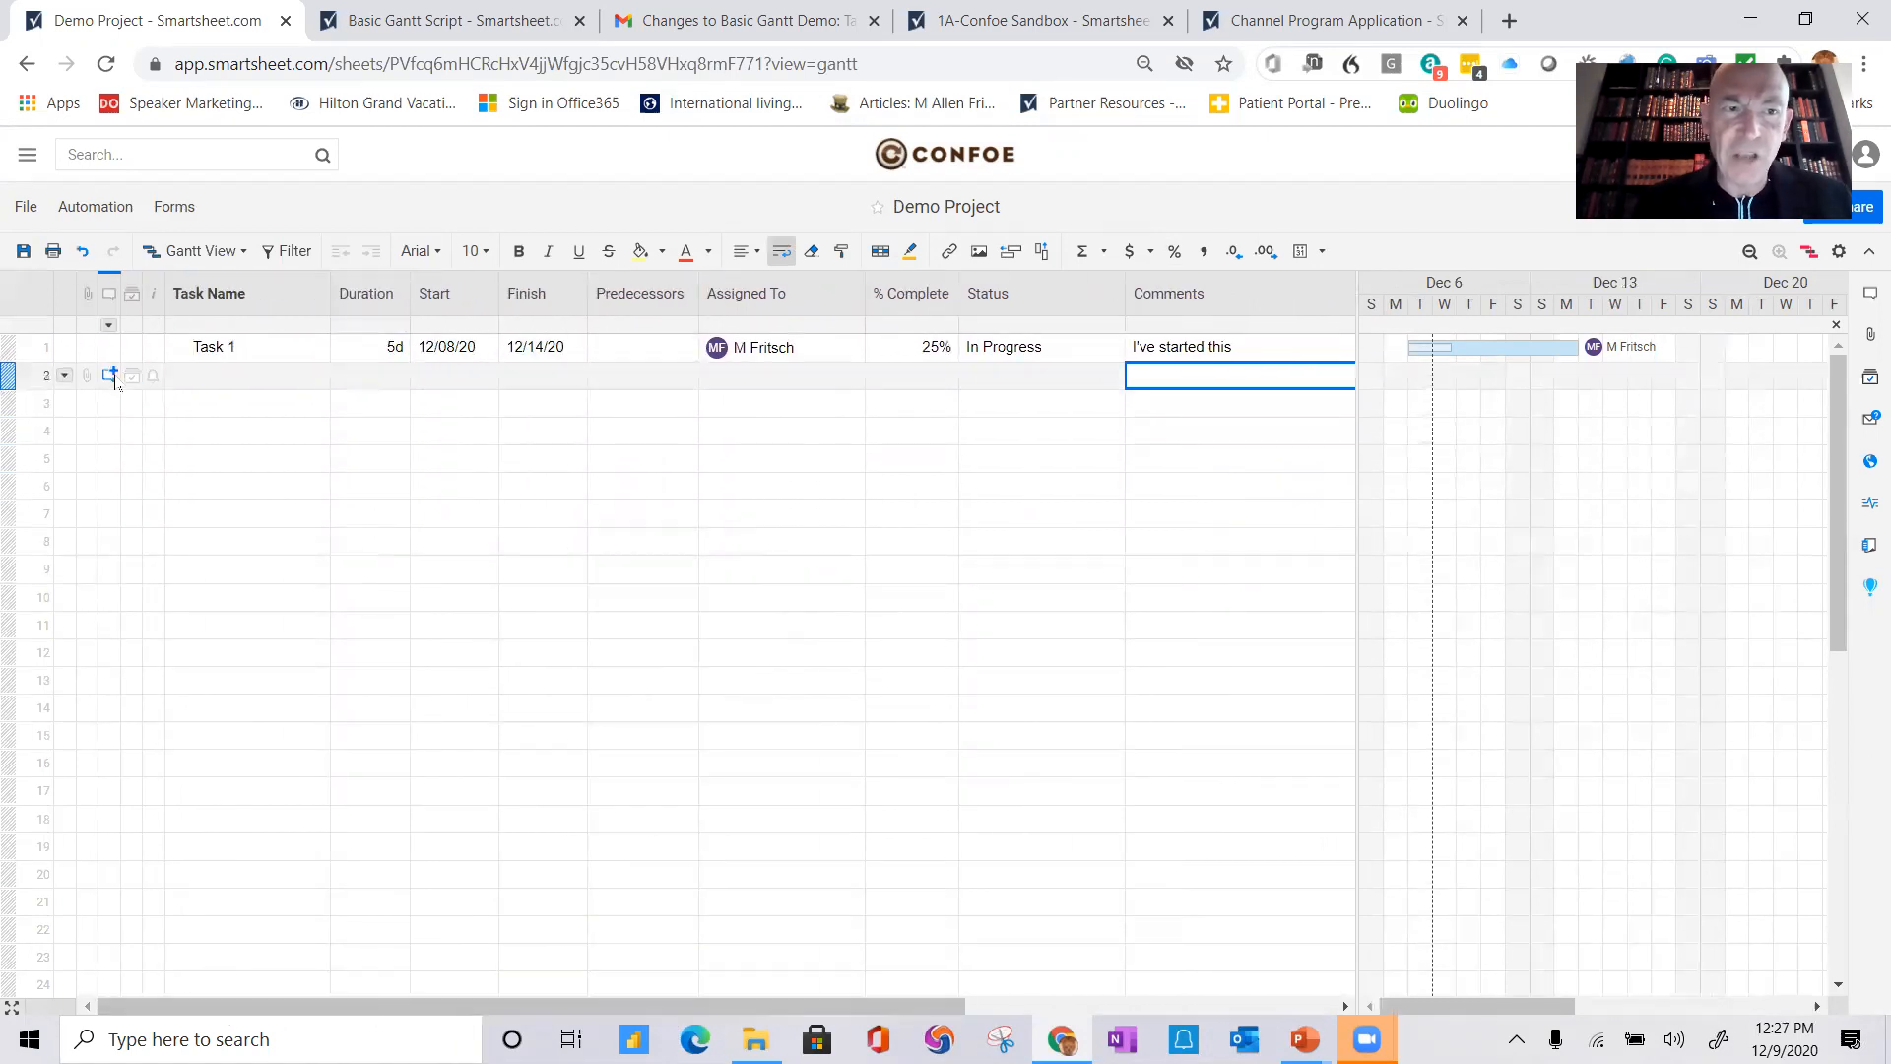
pyautogui.click(109, 349)
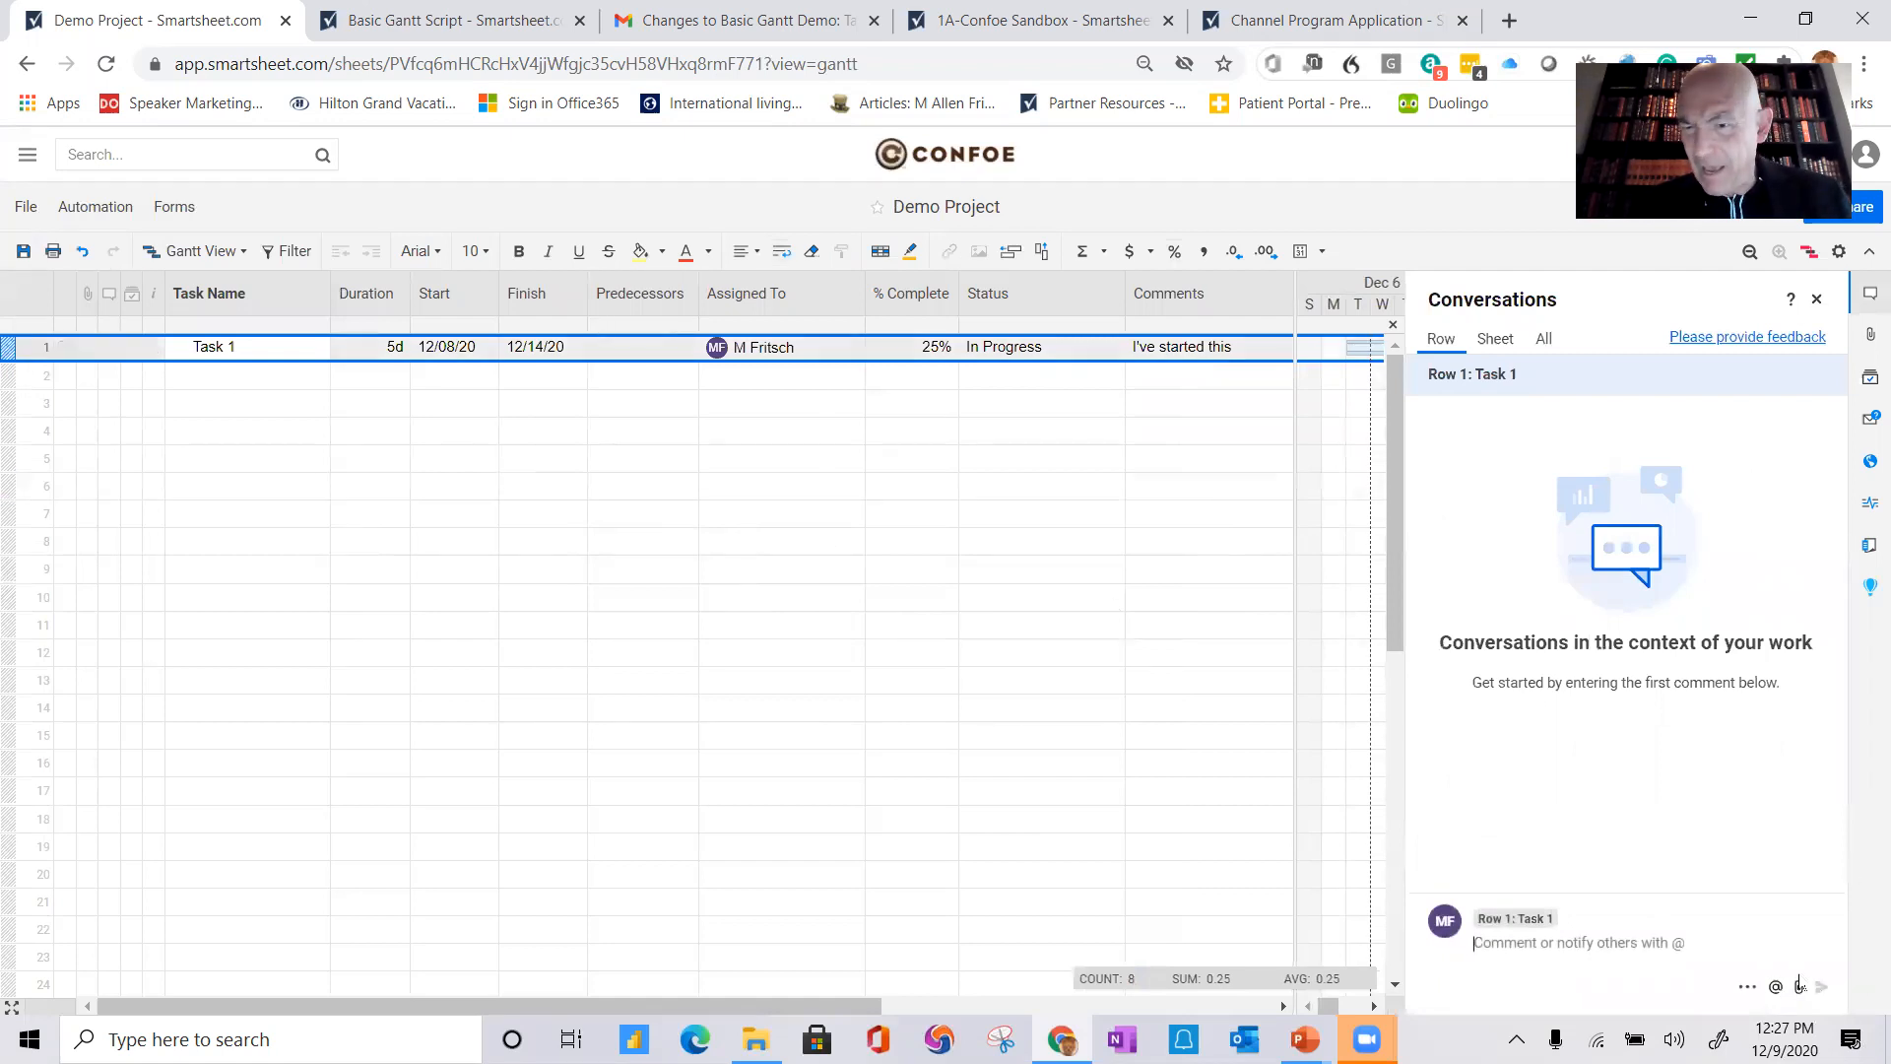
pyautogui.write('@')
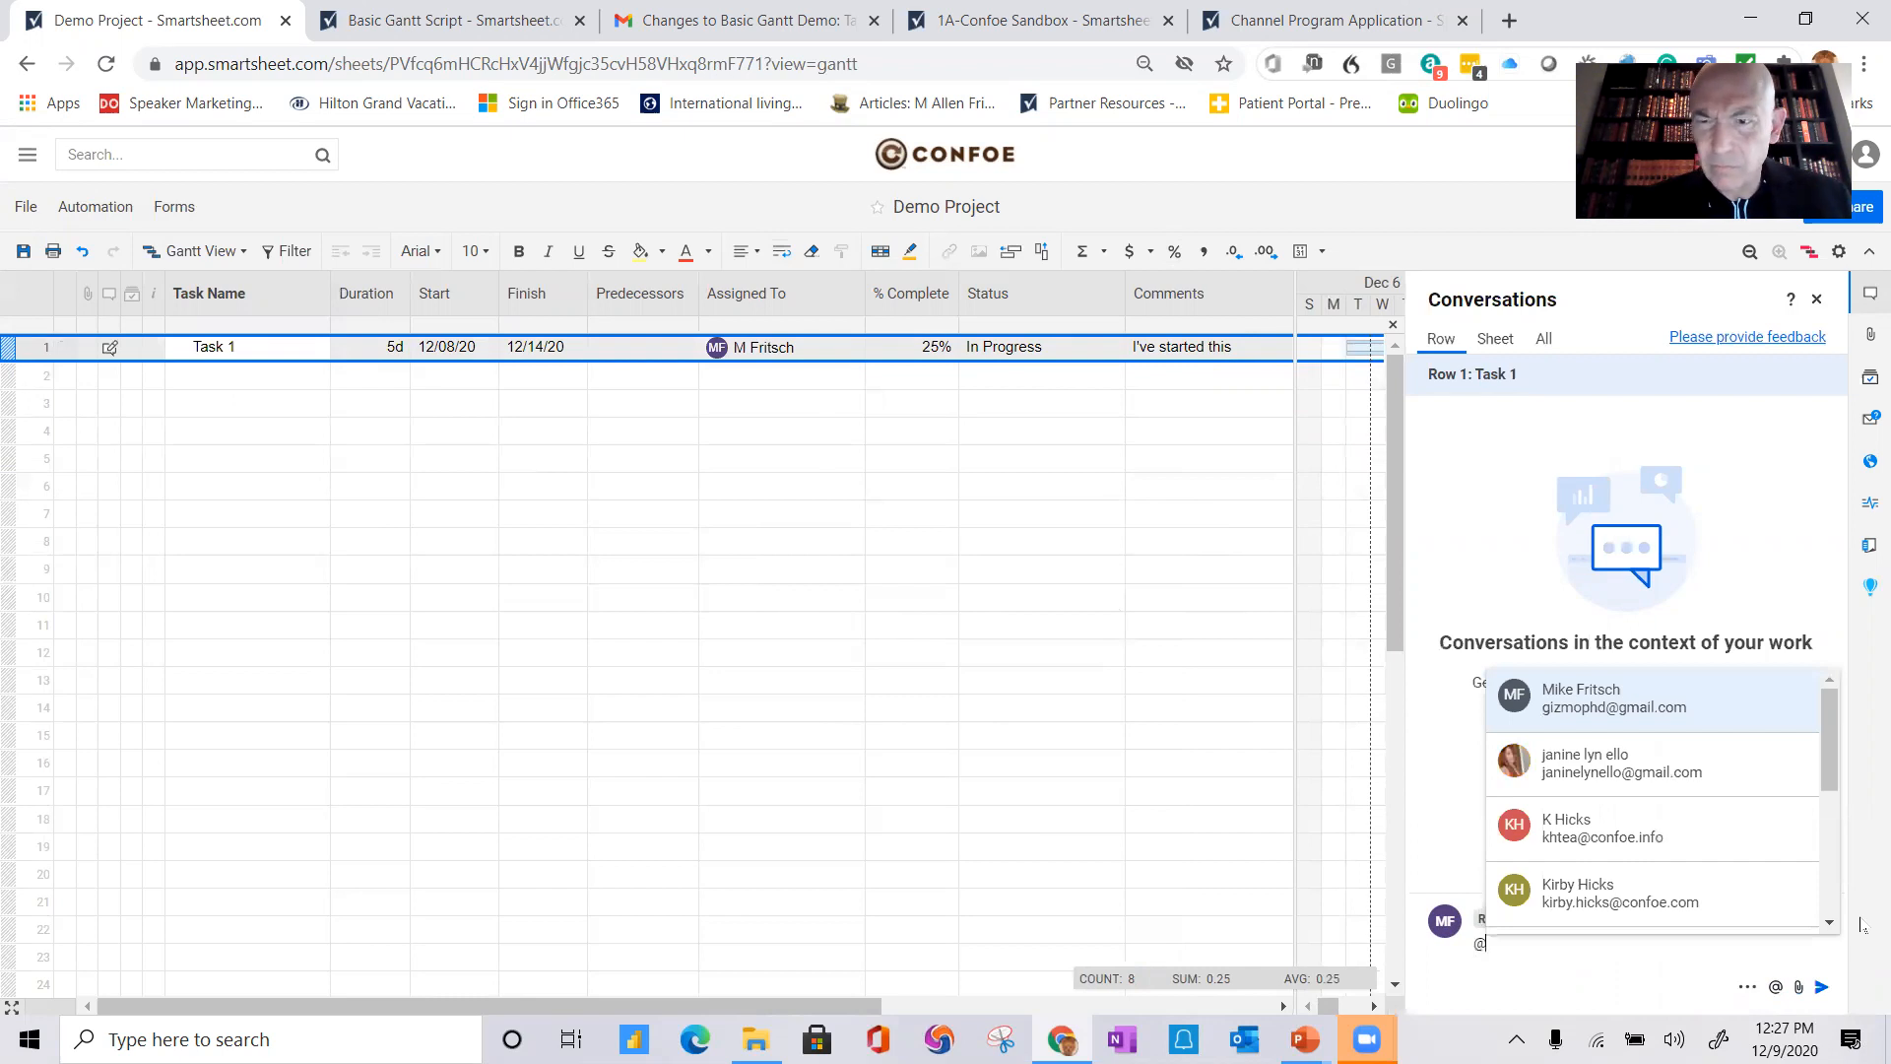
pyautogui.write('mi')
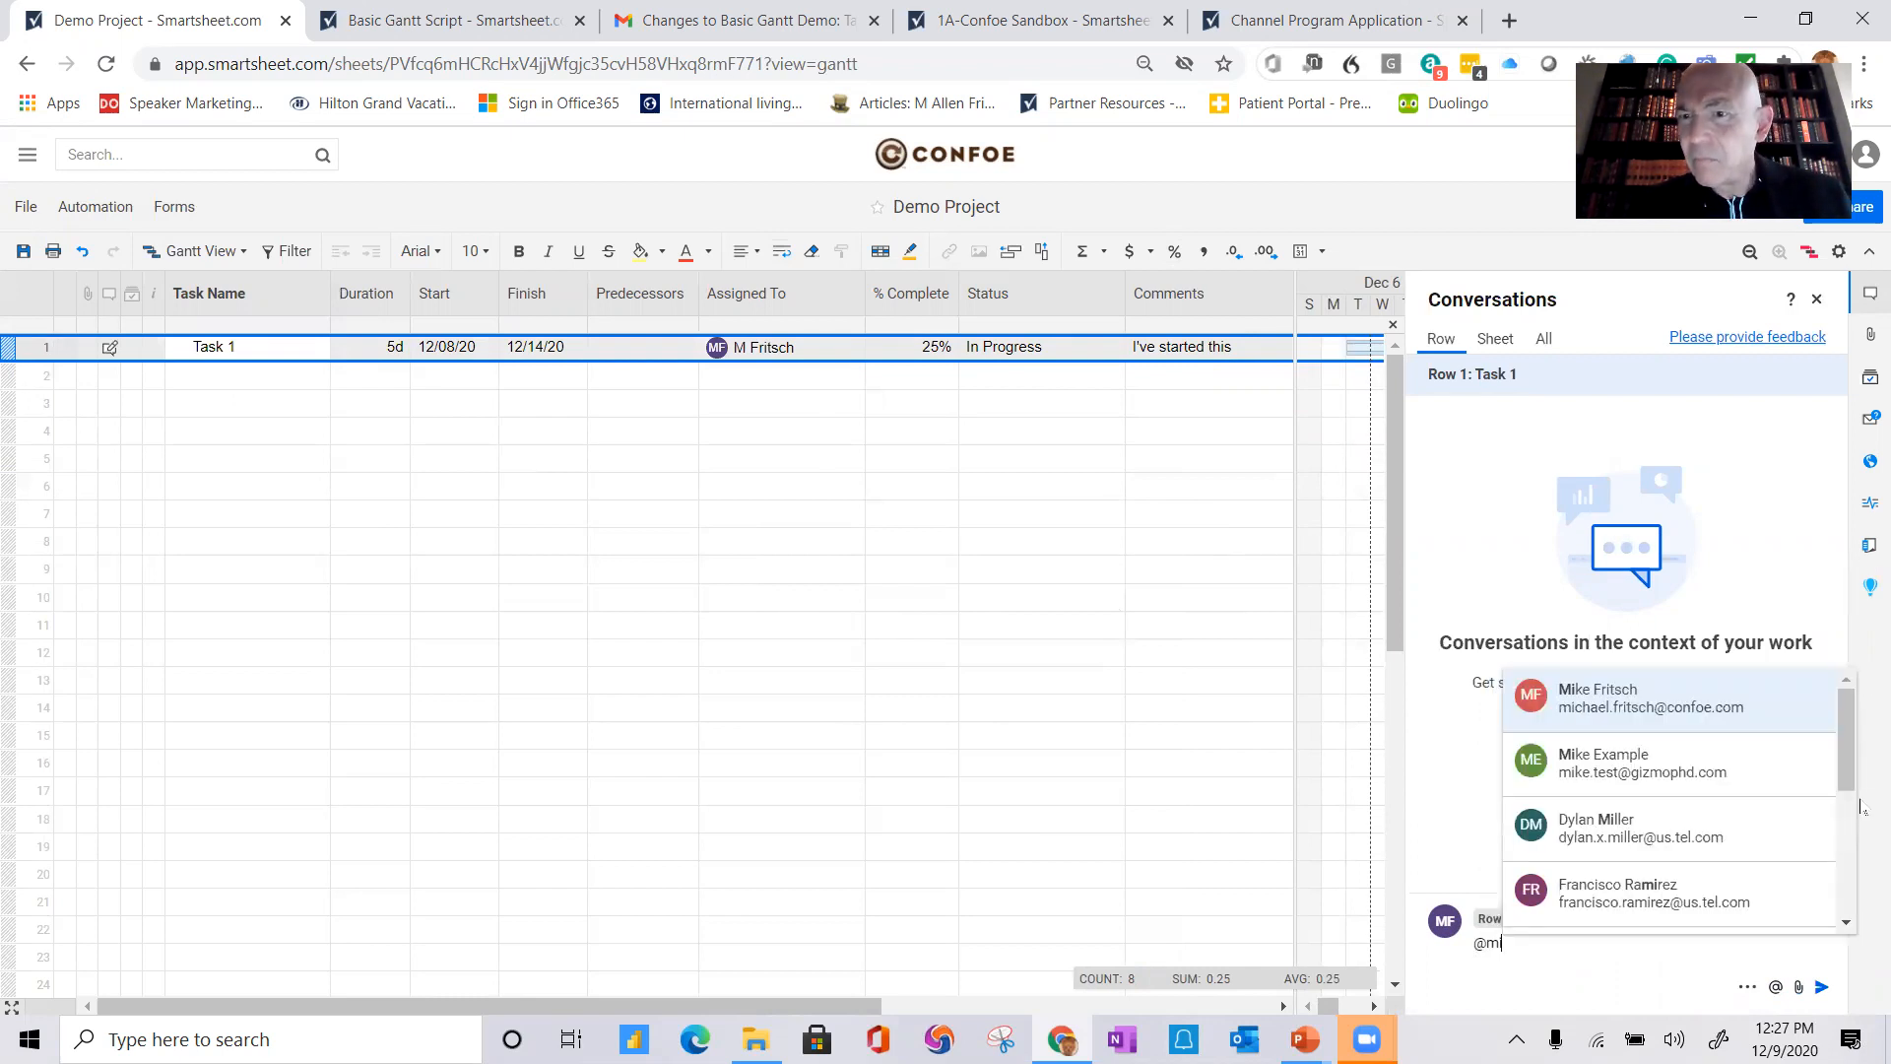
pyautogui.click(1614, 687)
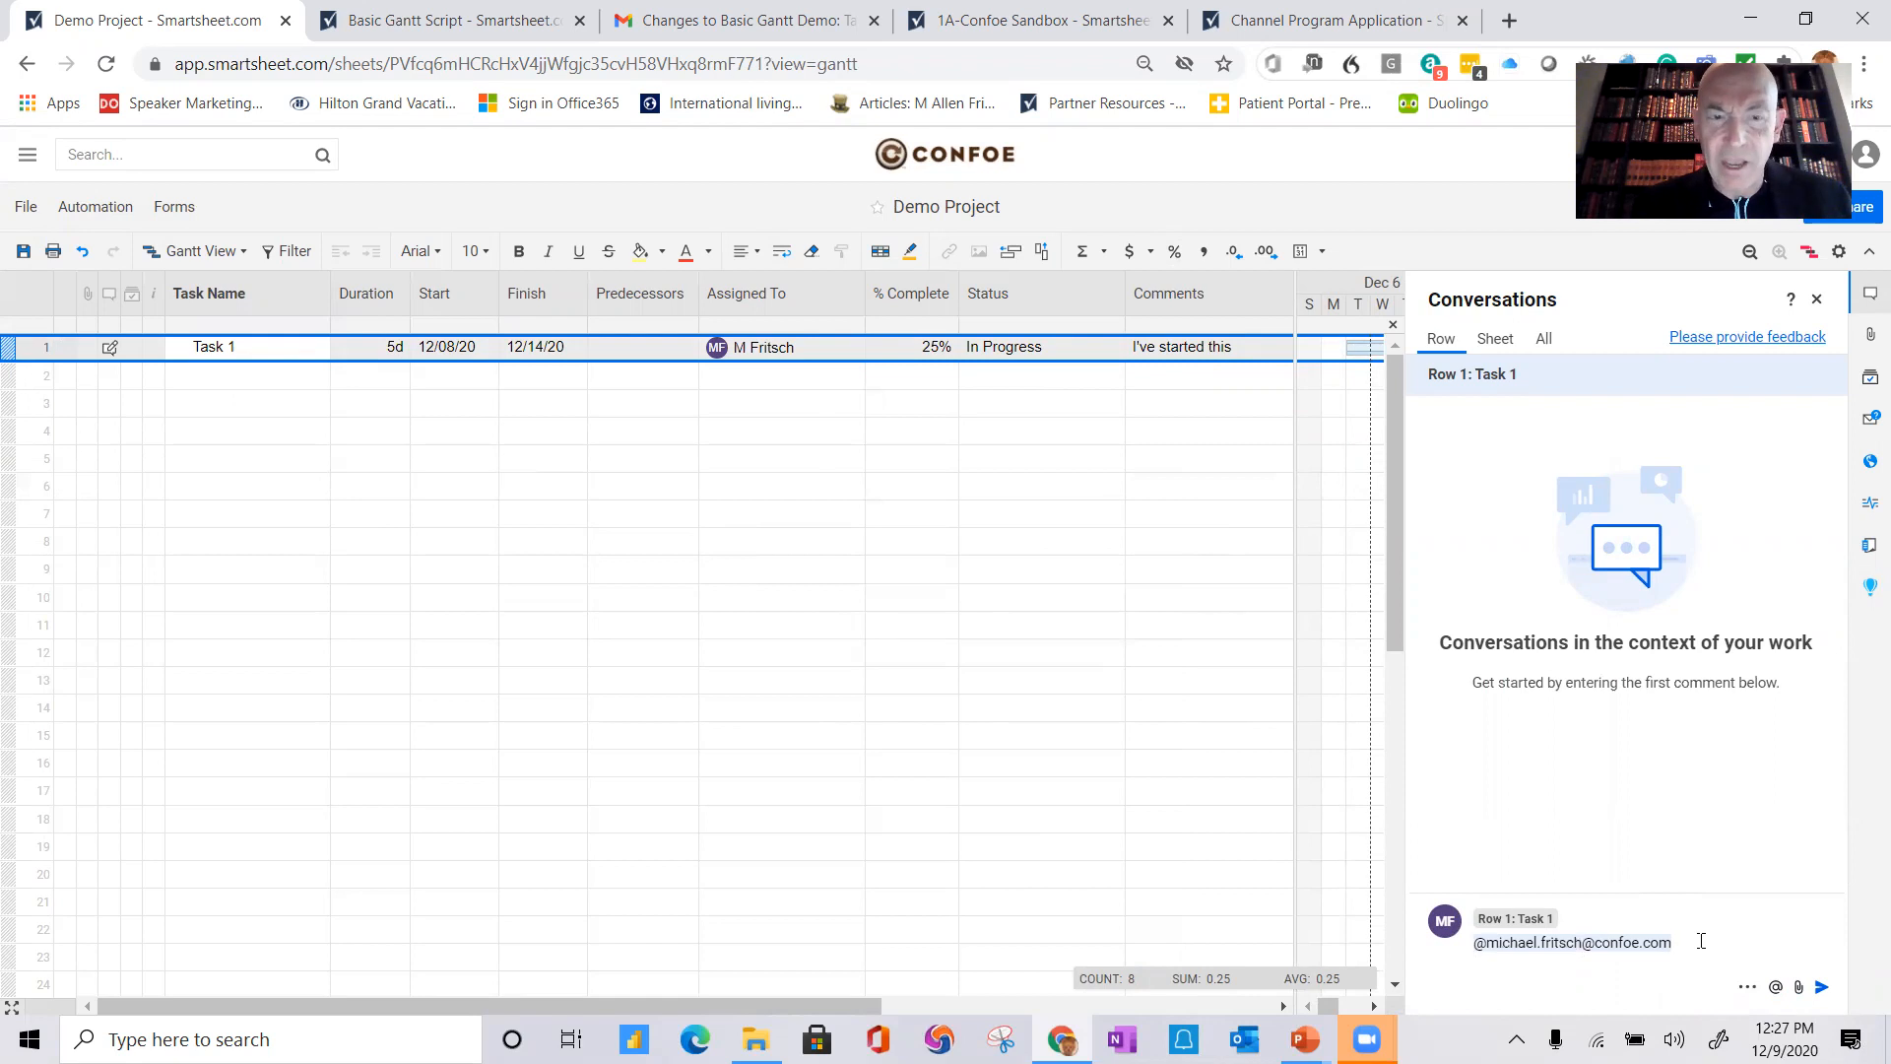
pyautogui.write('Ne')
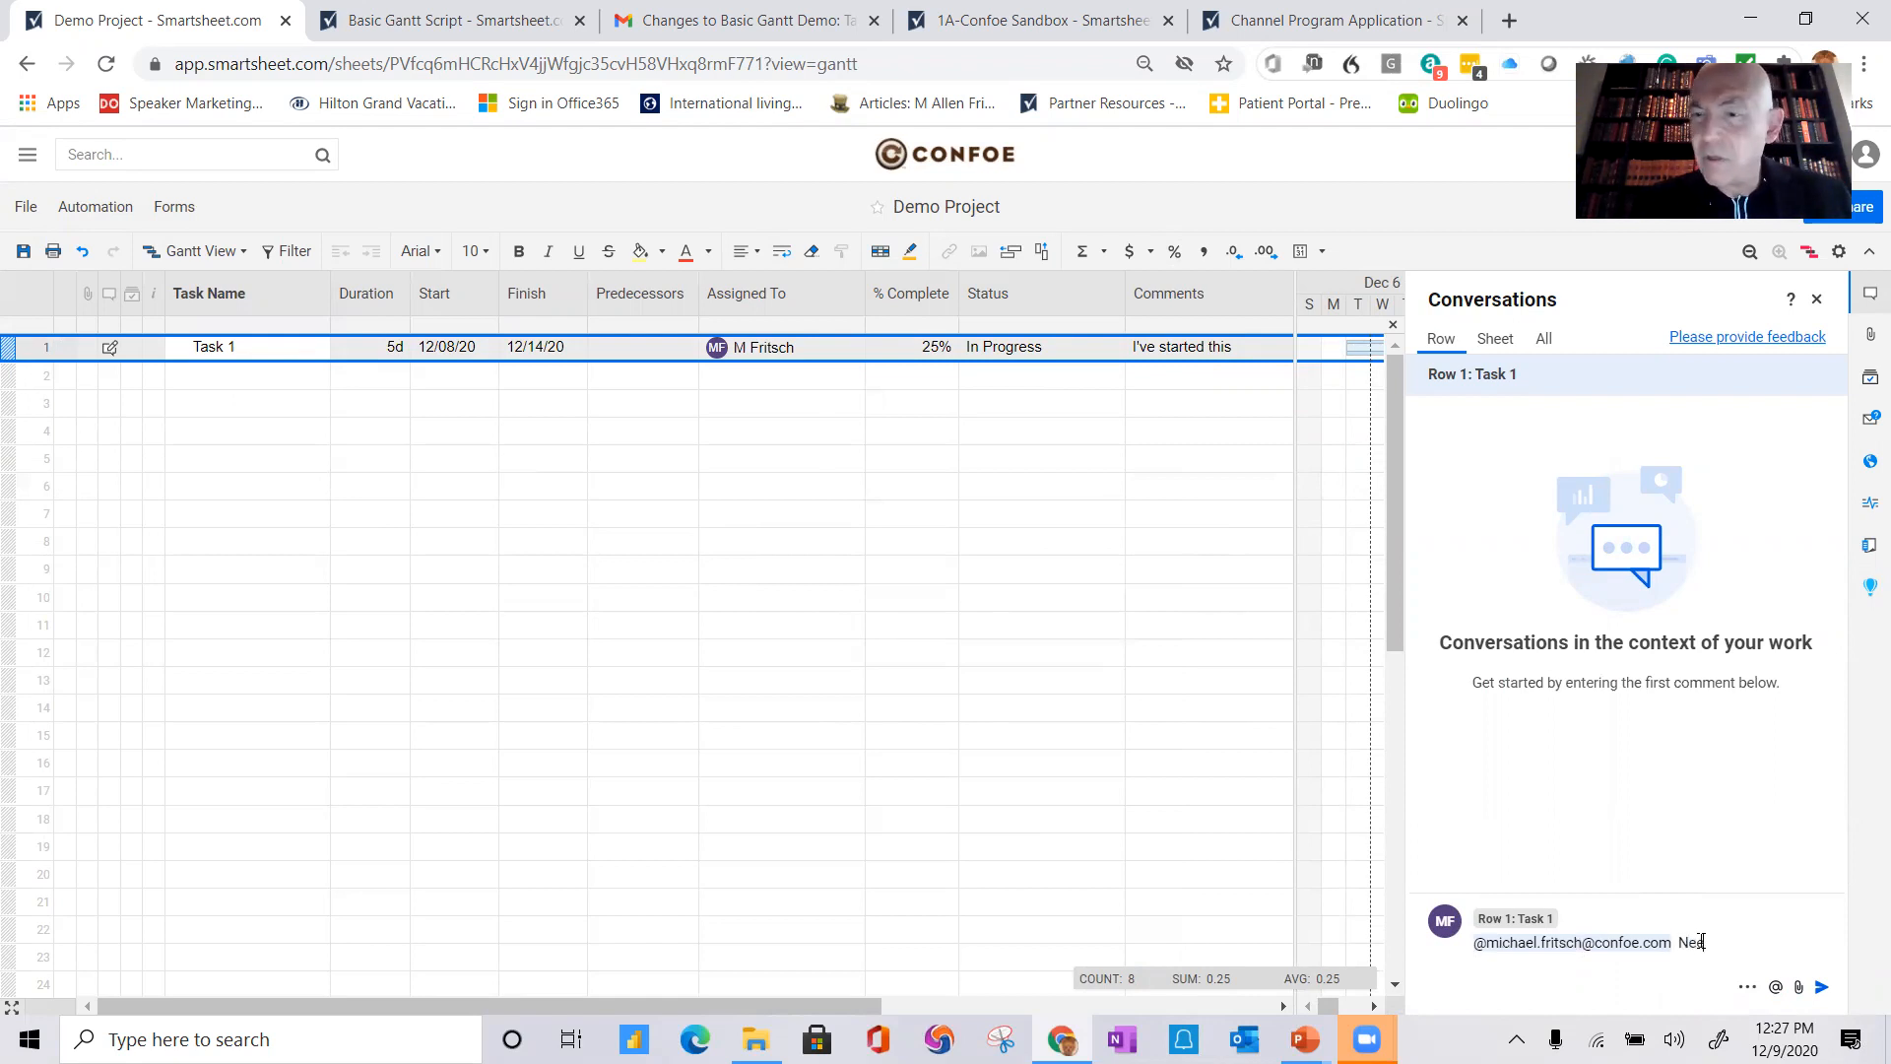
pyautogui.write('ed specs to ')
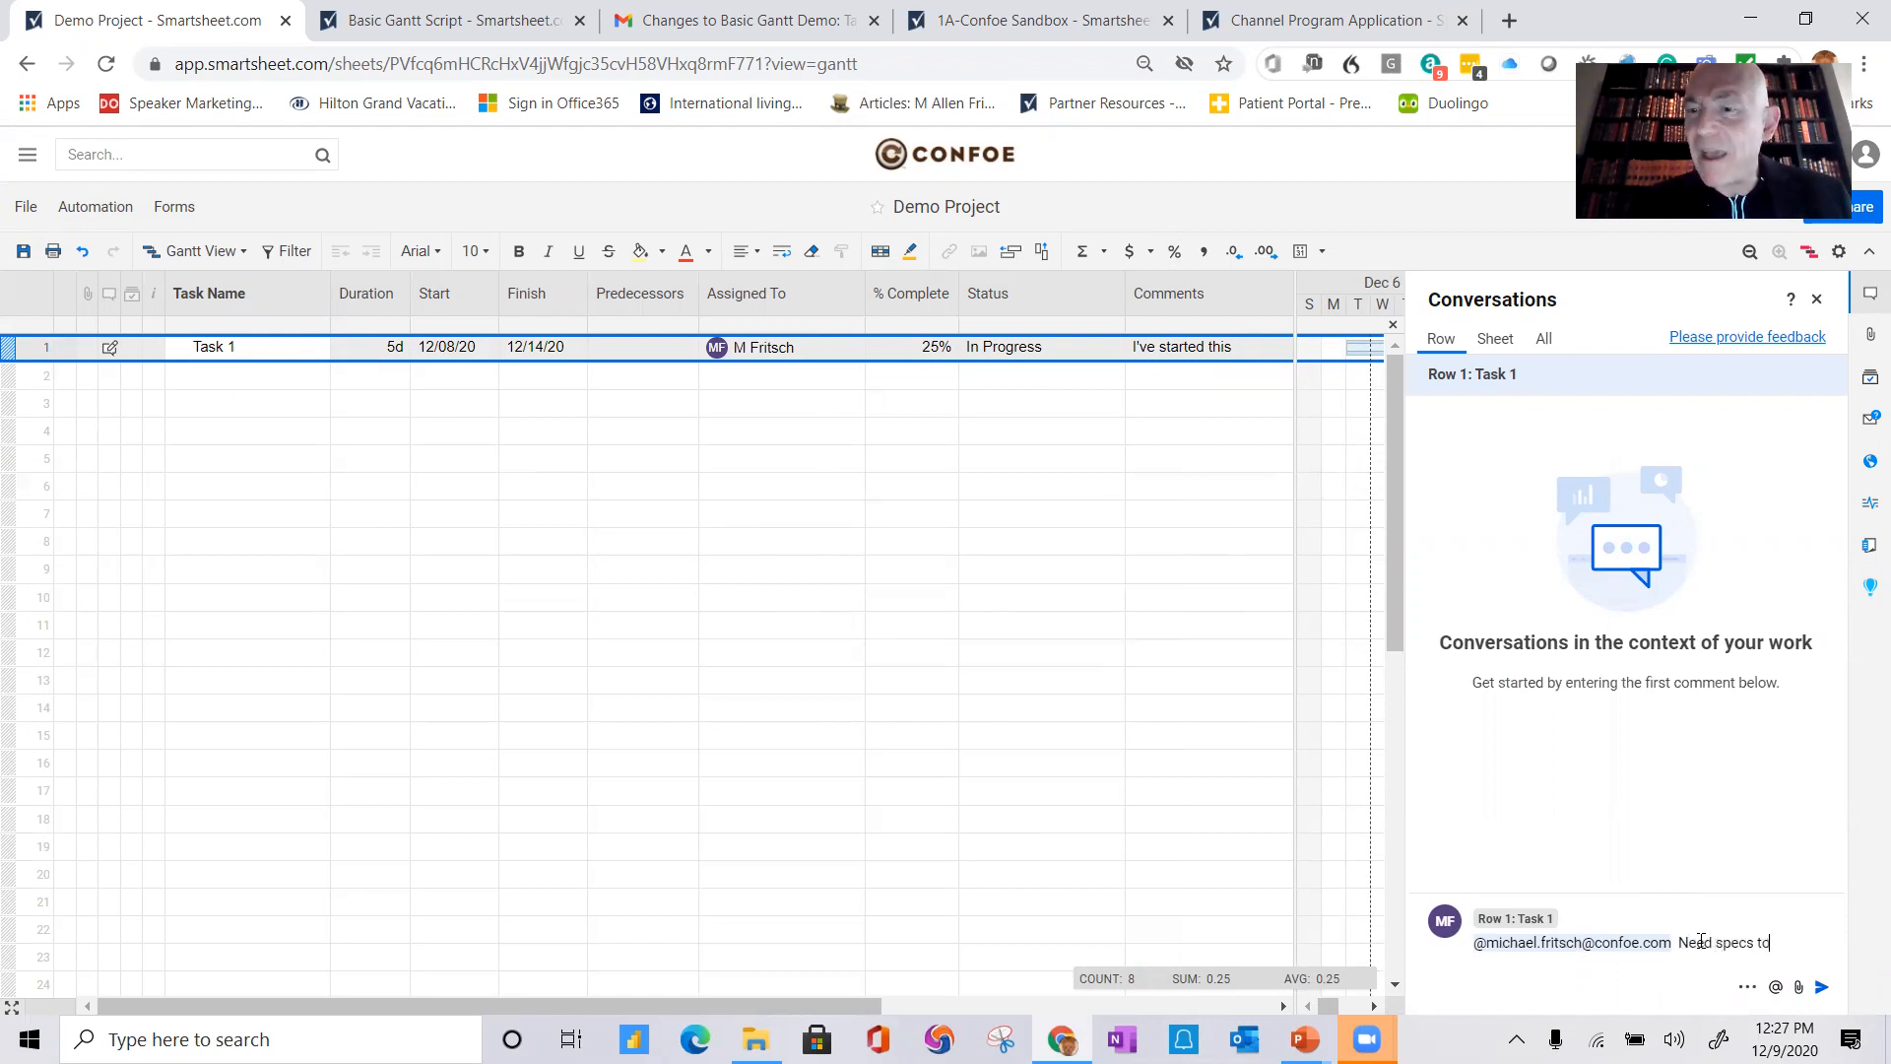
pyautogui.write('fin')
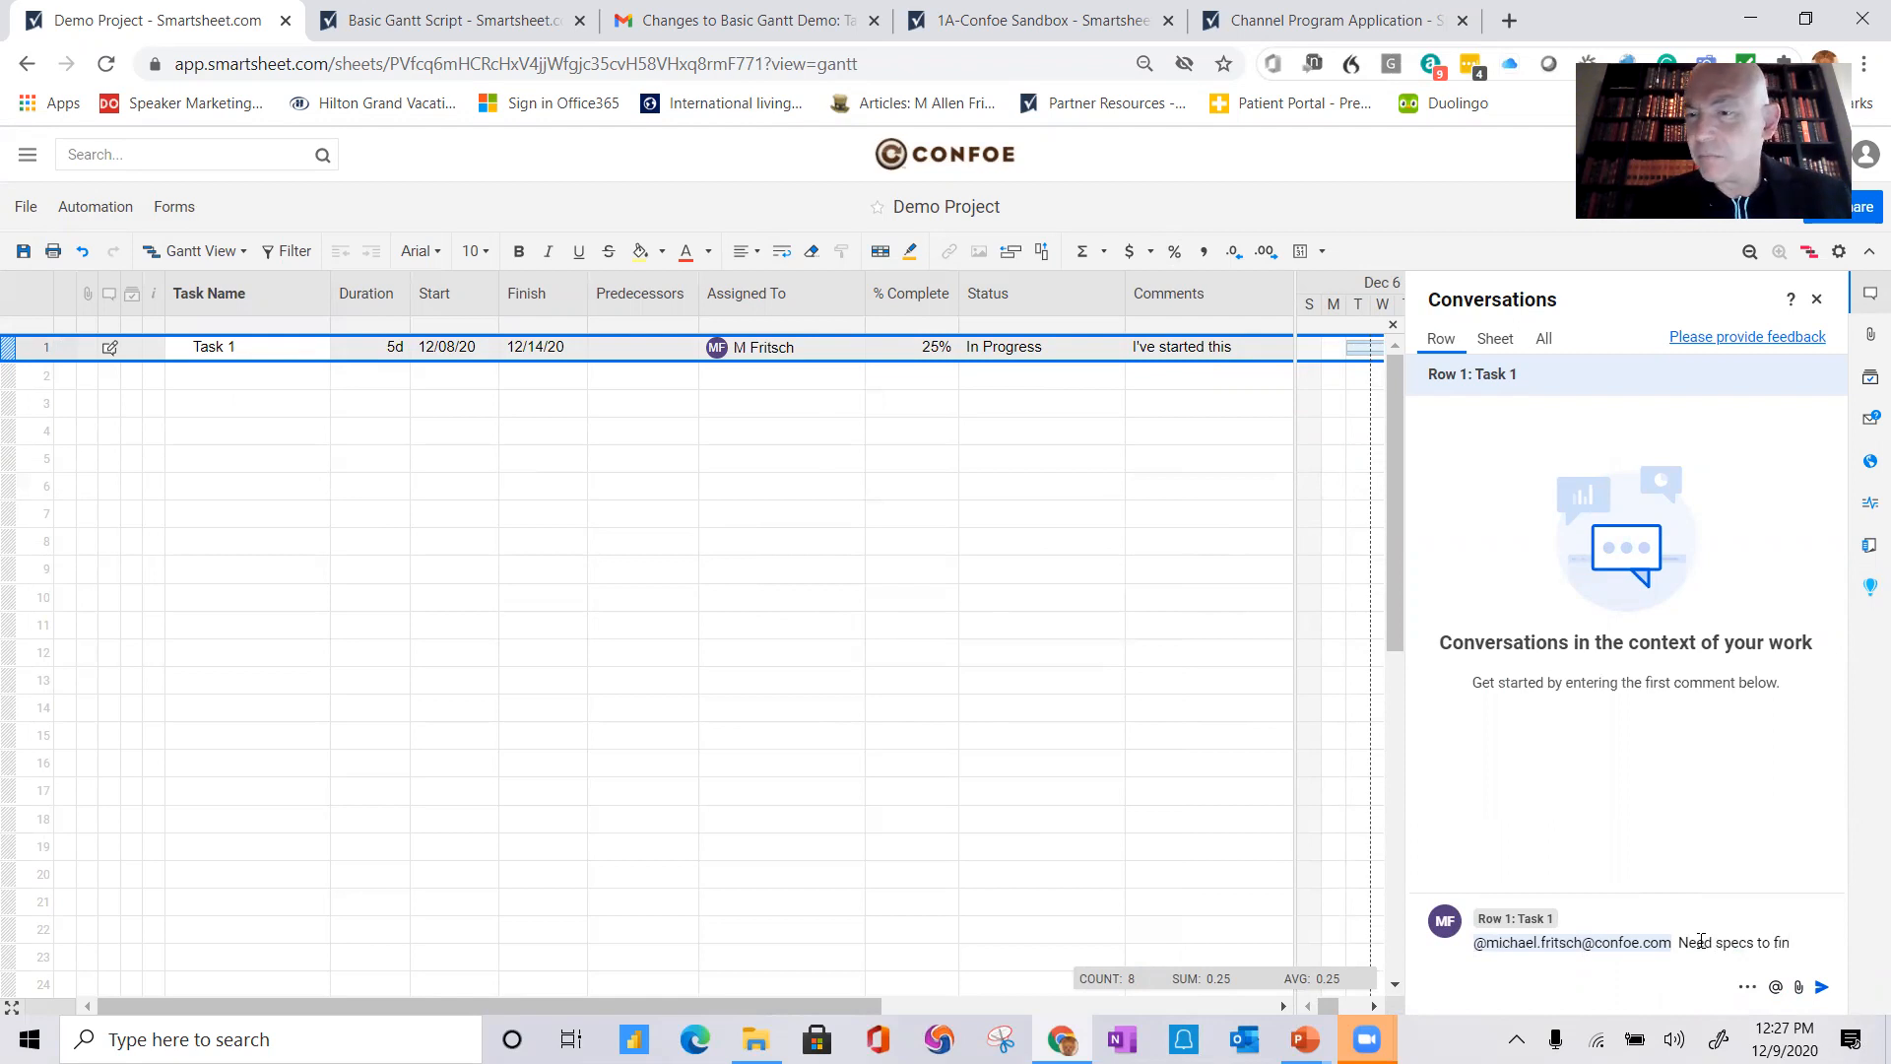
pyautogui.write('ish task')
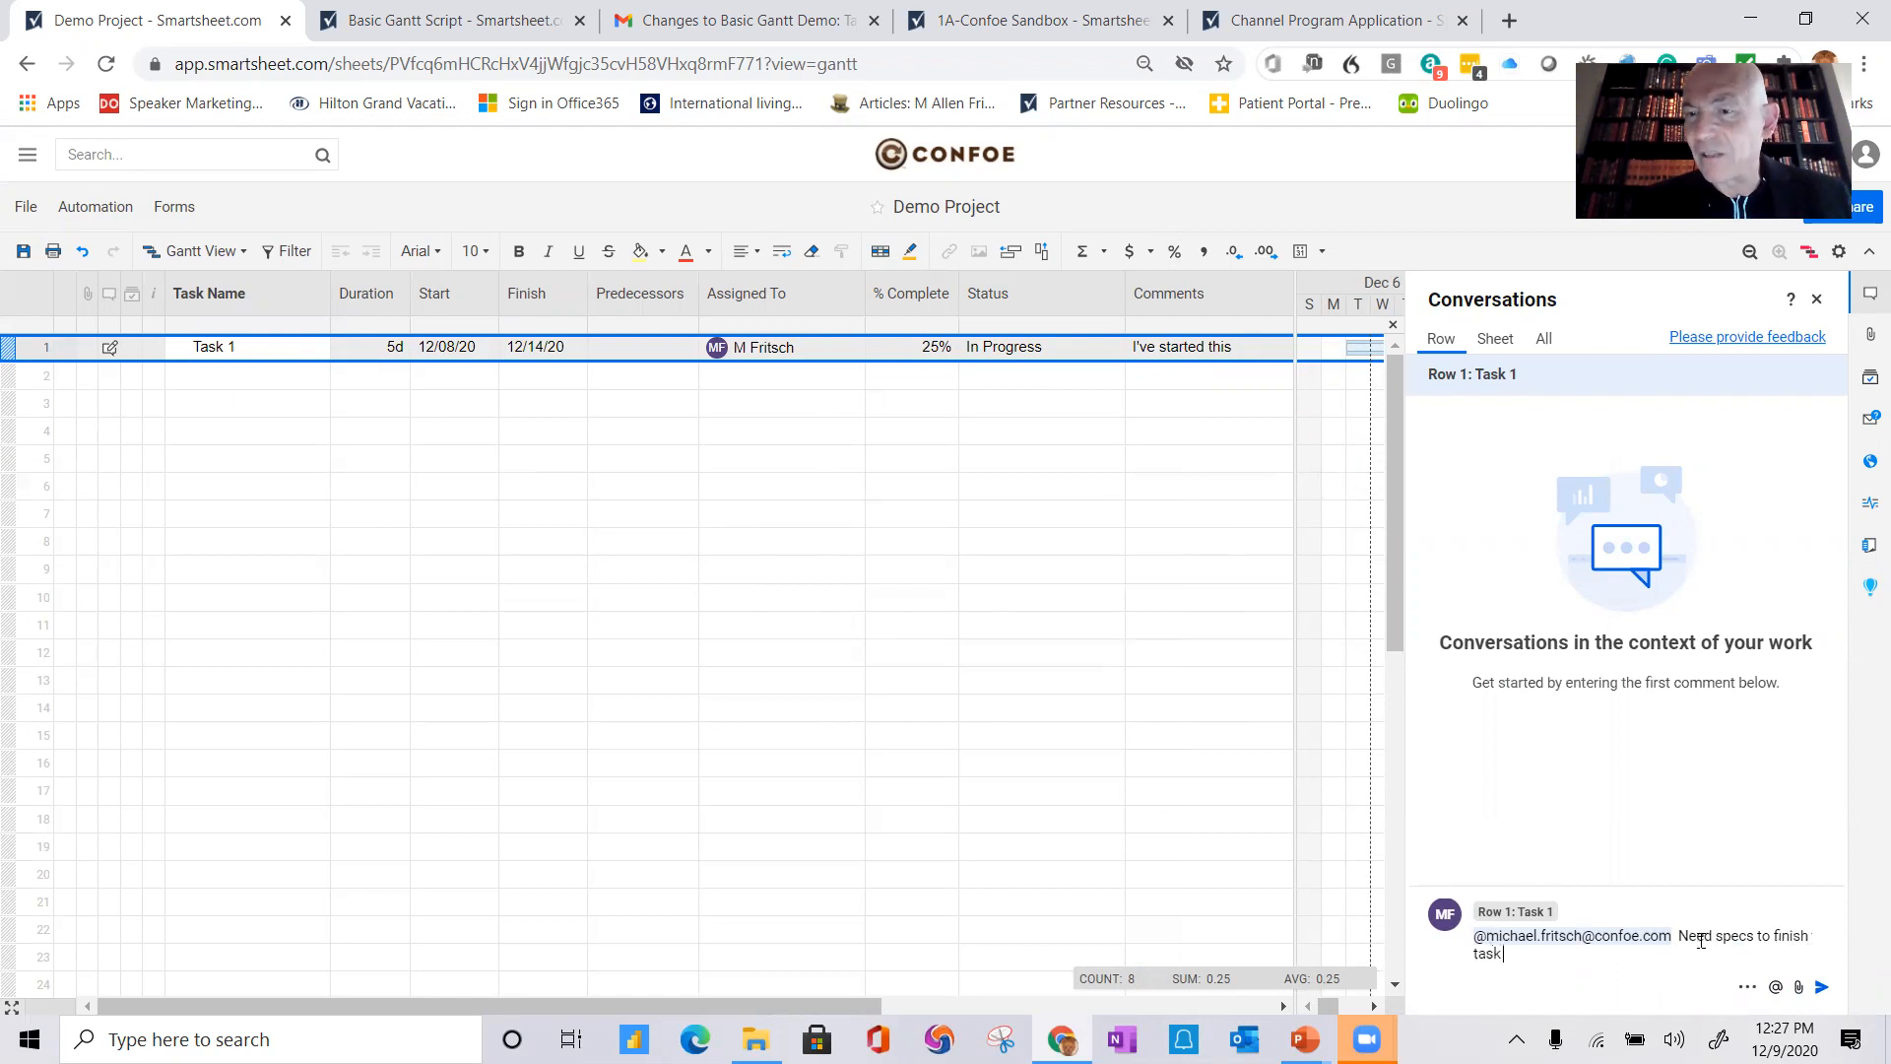
pyautogui.write(' 1')
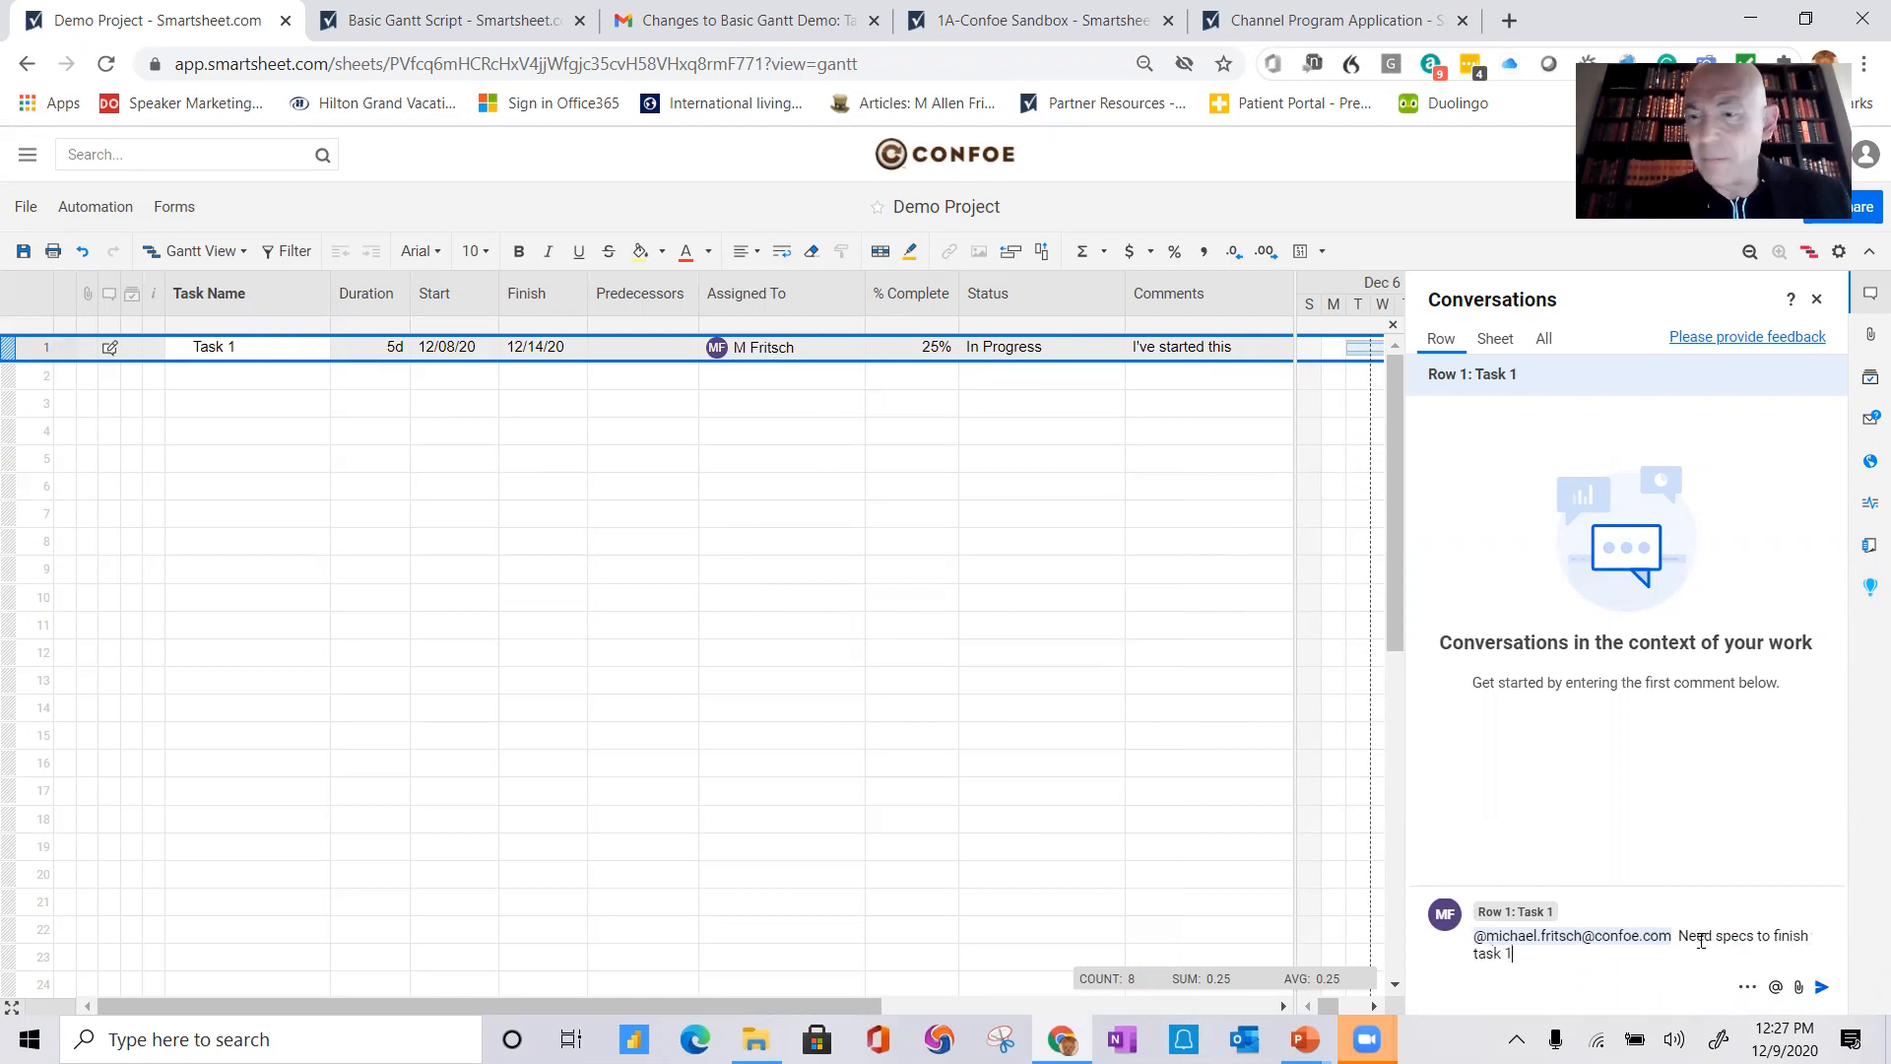
pyautogui.click(1823, 989)
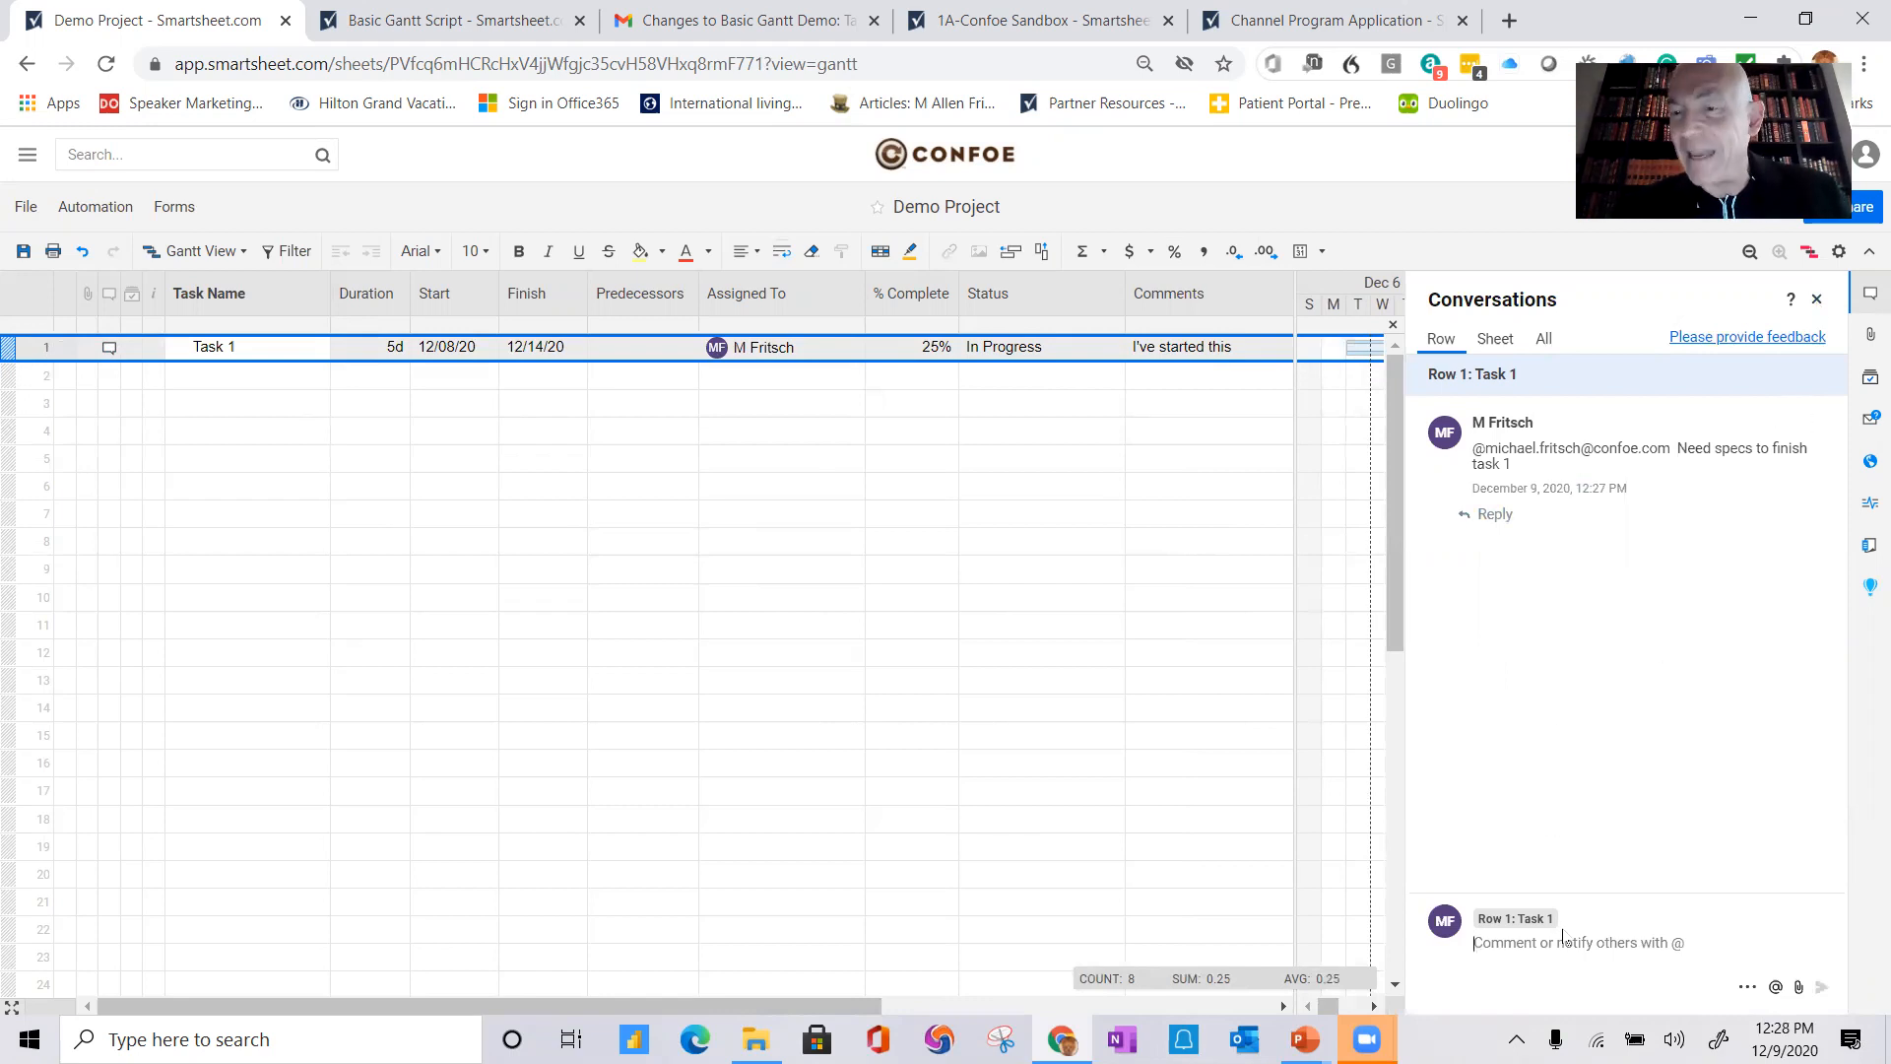
pyautogui.click(1817, 301)
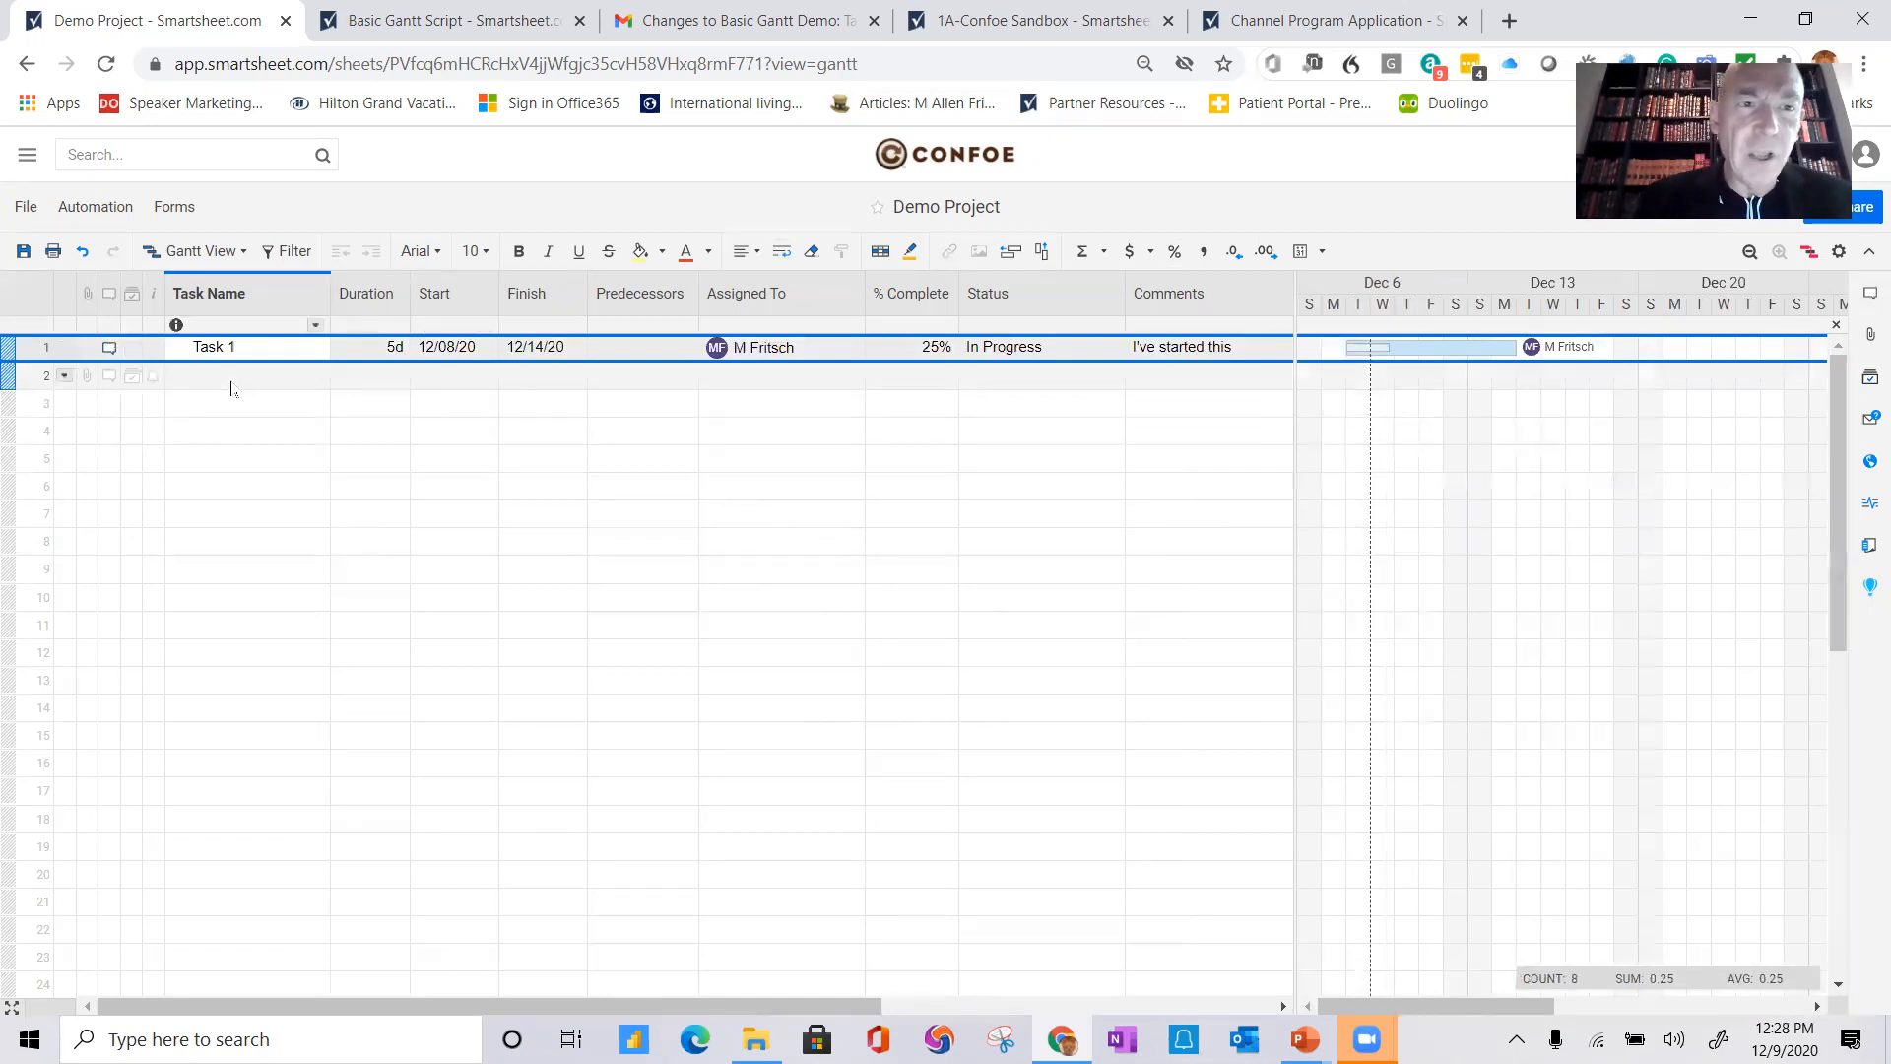
# Step: Add Task 2 in row 2 and set its predecessor to row 1
pyautogui.click(217, 379)
pyautogui.write('Tas')
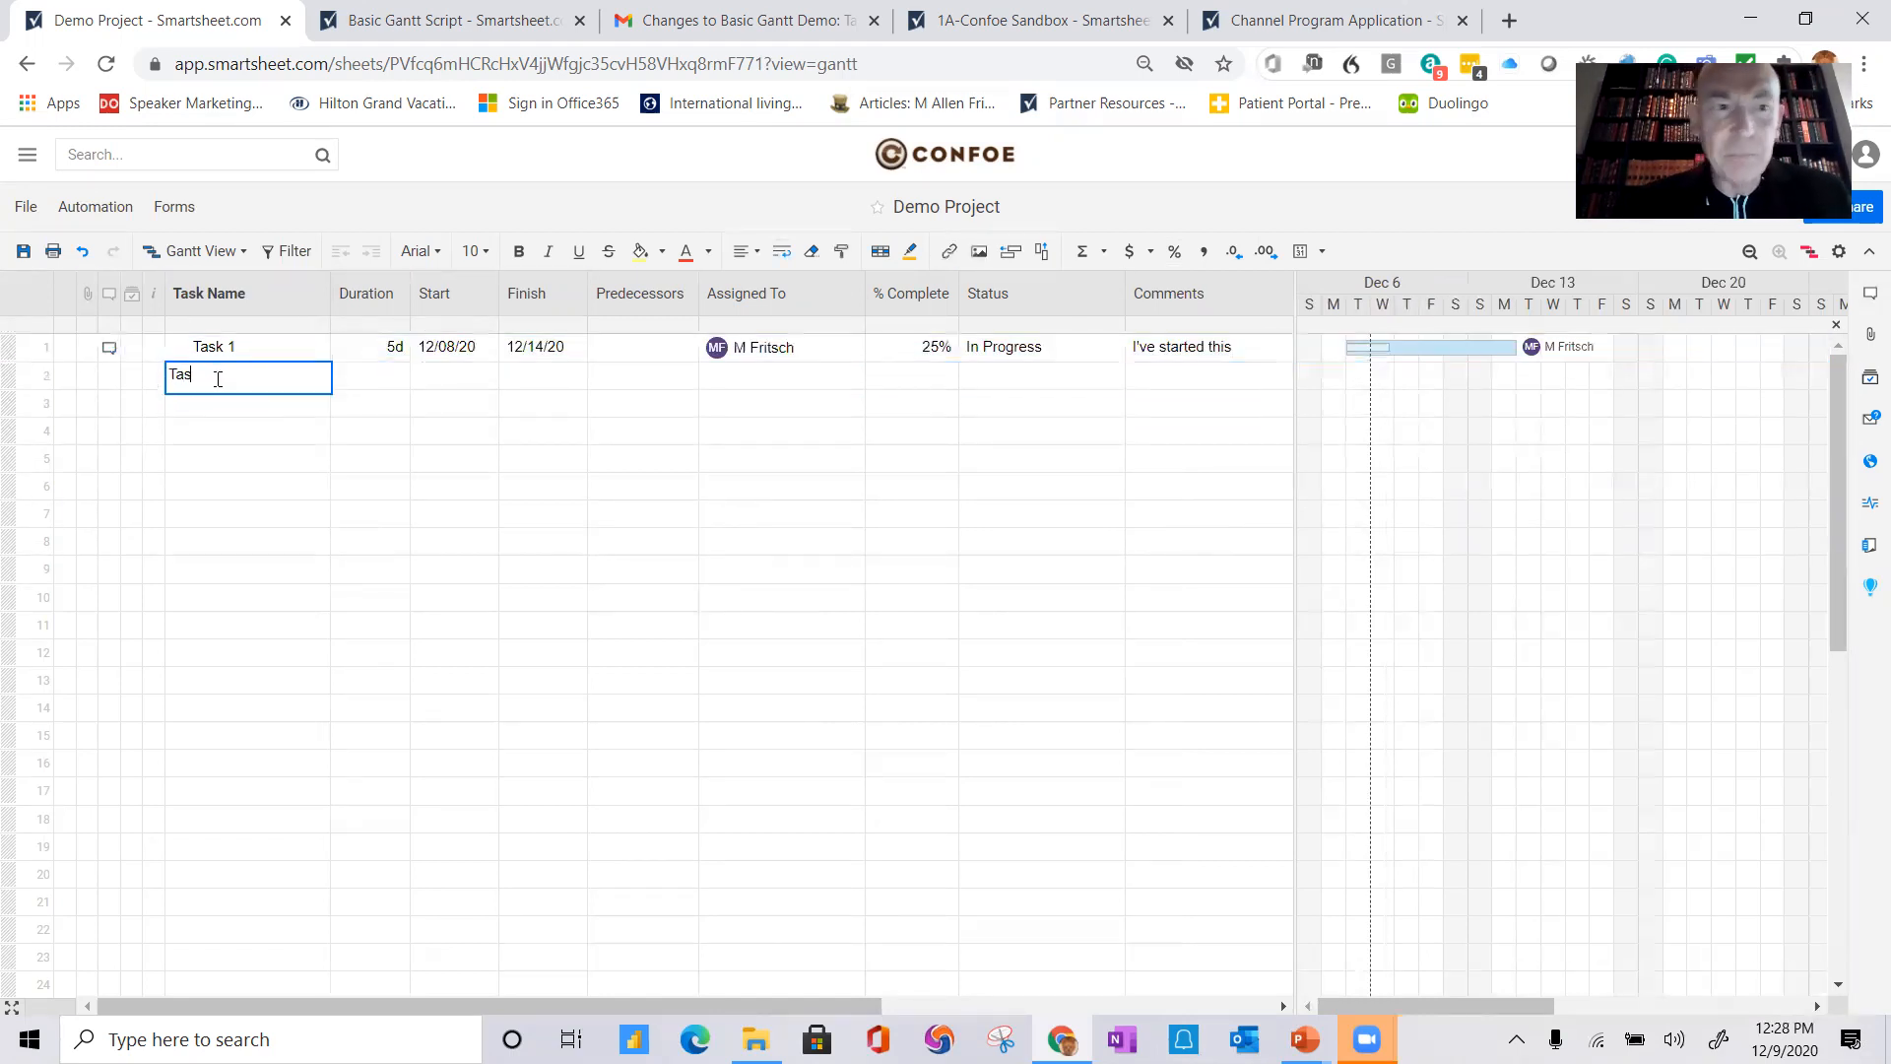
pyautogui.write('k 2')
pyautogui.press('Tab')
pyautogui.press('Tab')
pyautogui.press('Tab')
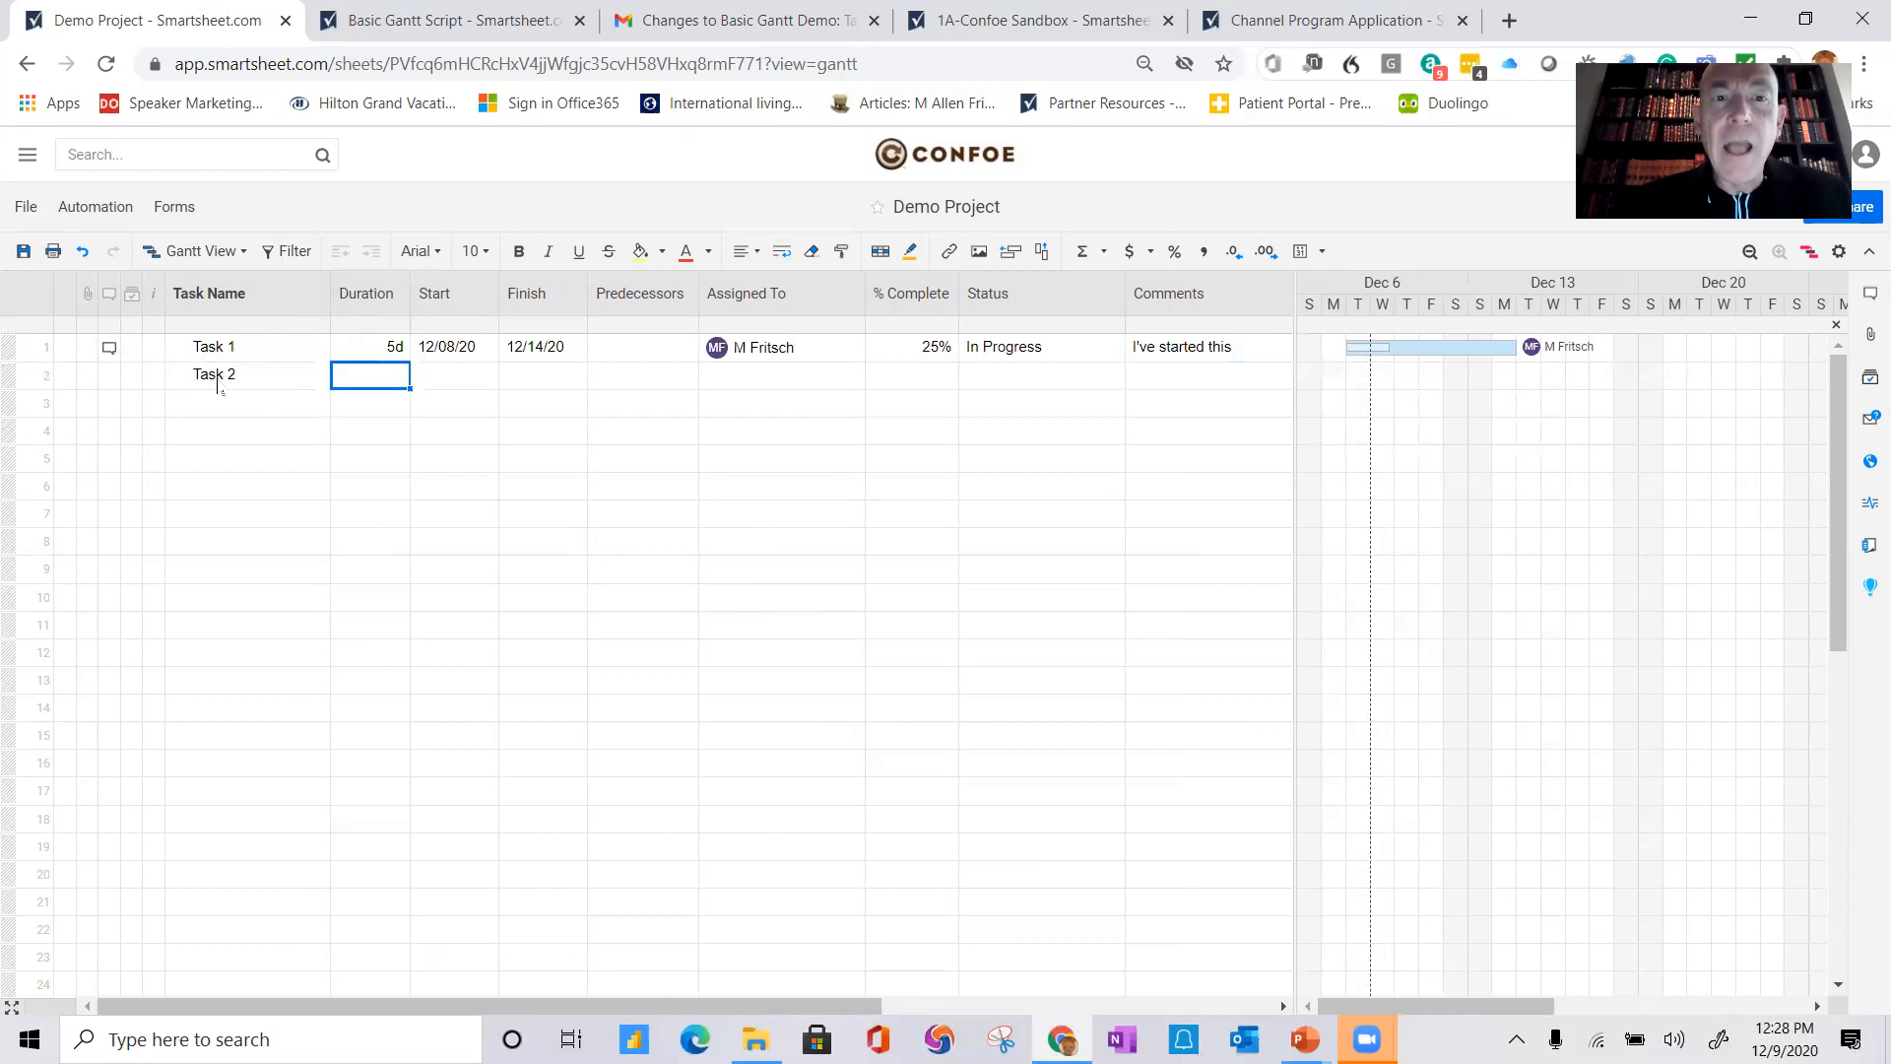
pyautogui.press('Tab')
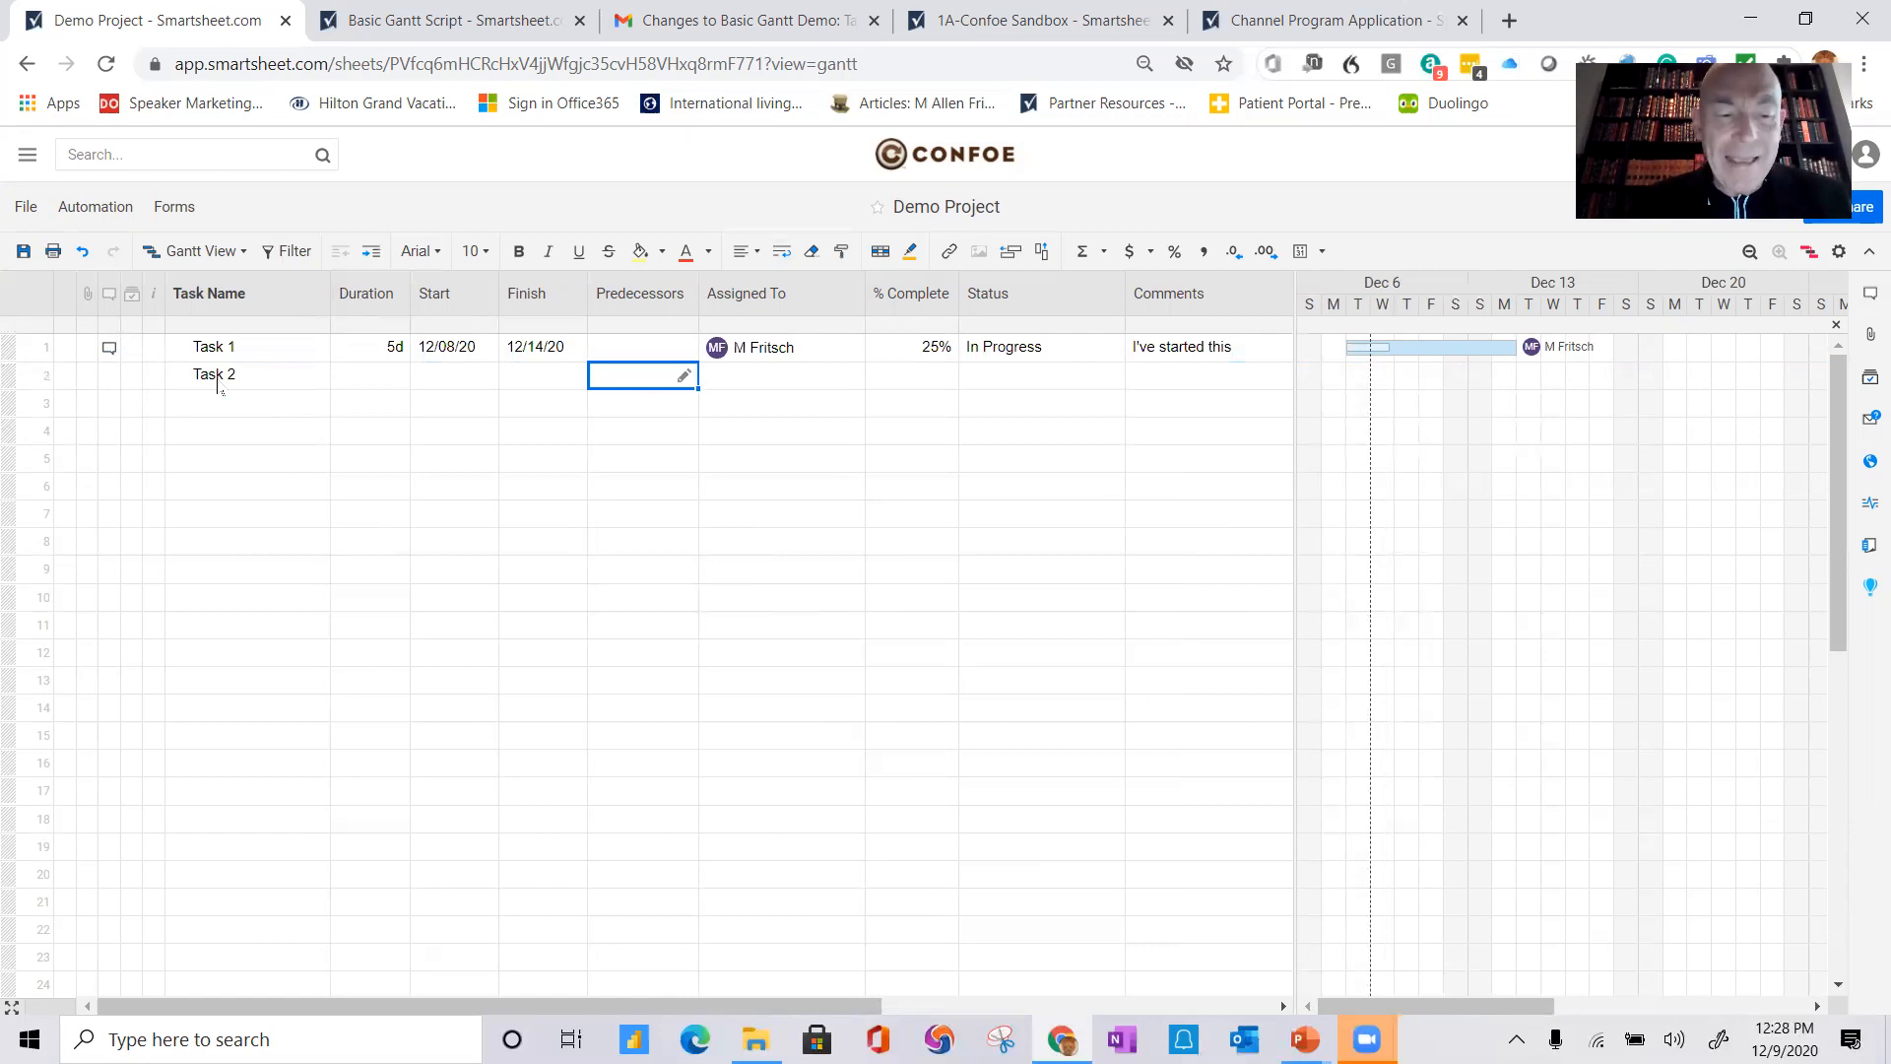
pyautogui.write('1')
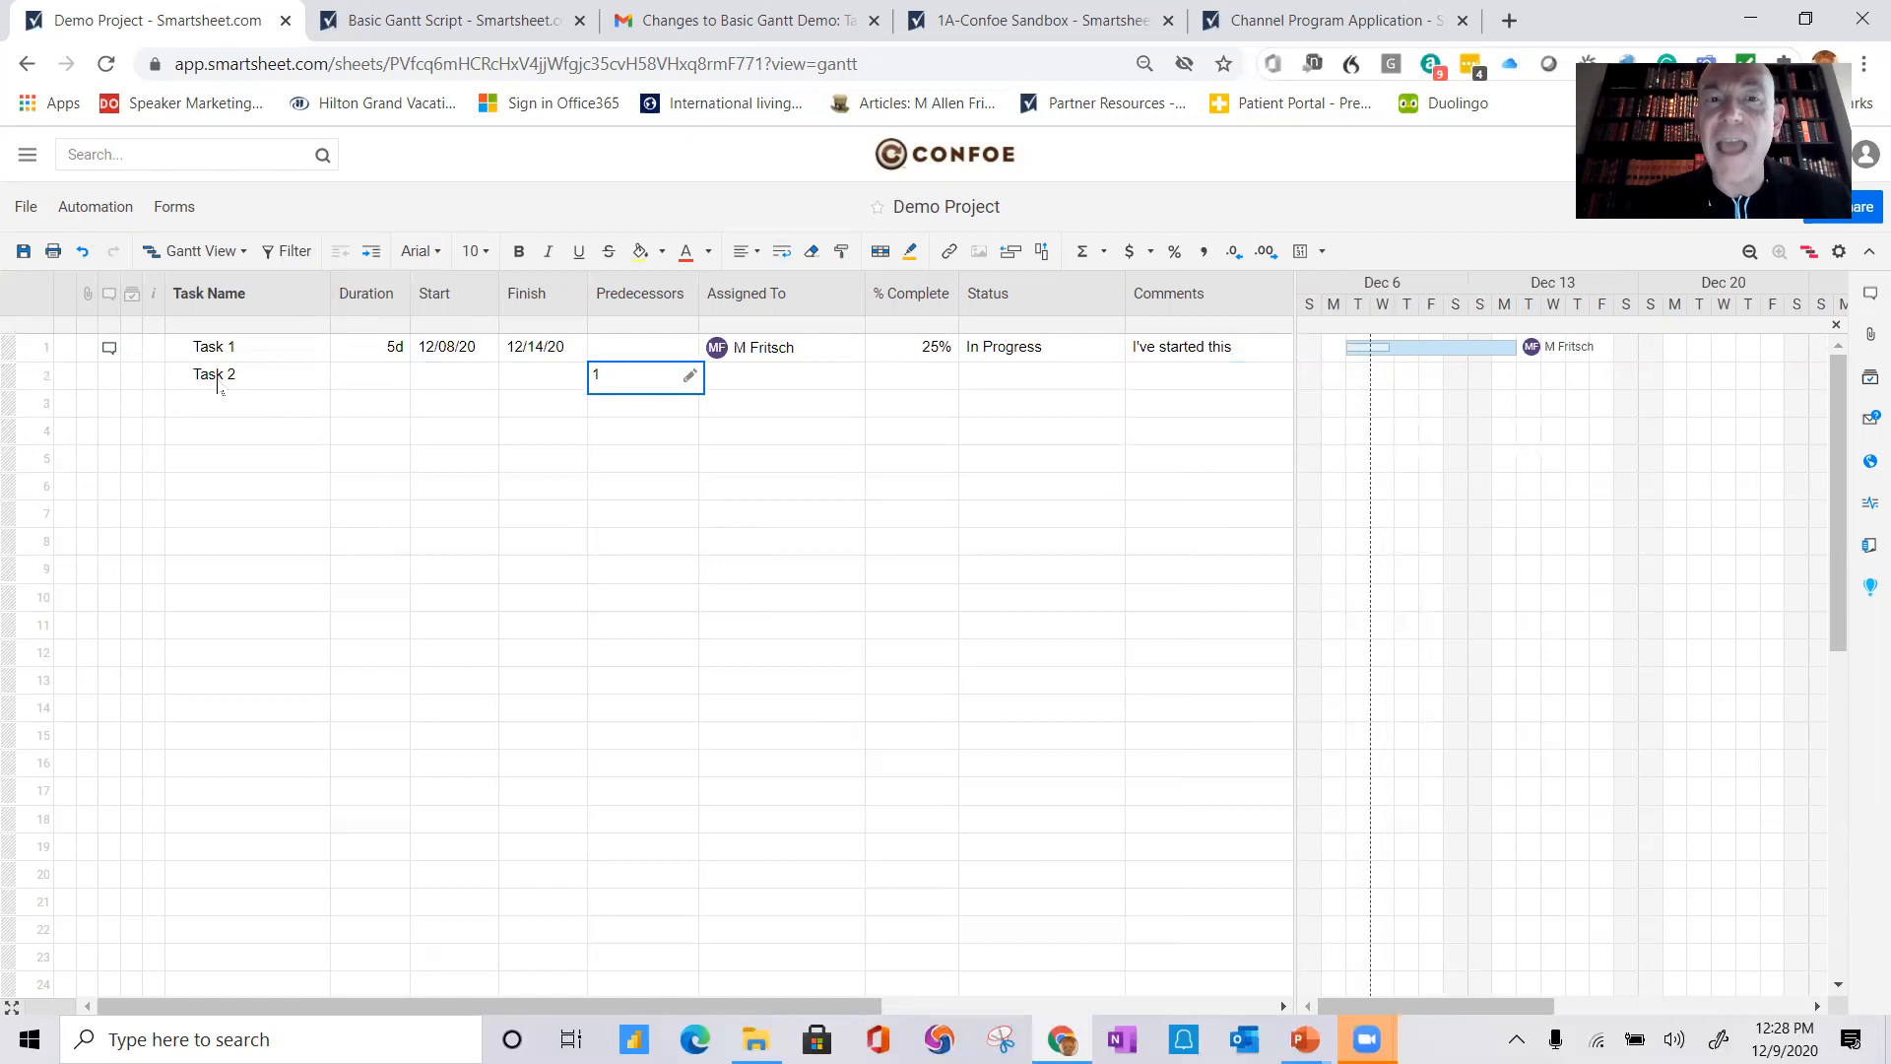
pyautogui.press('Return')
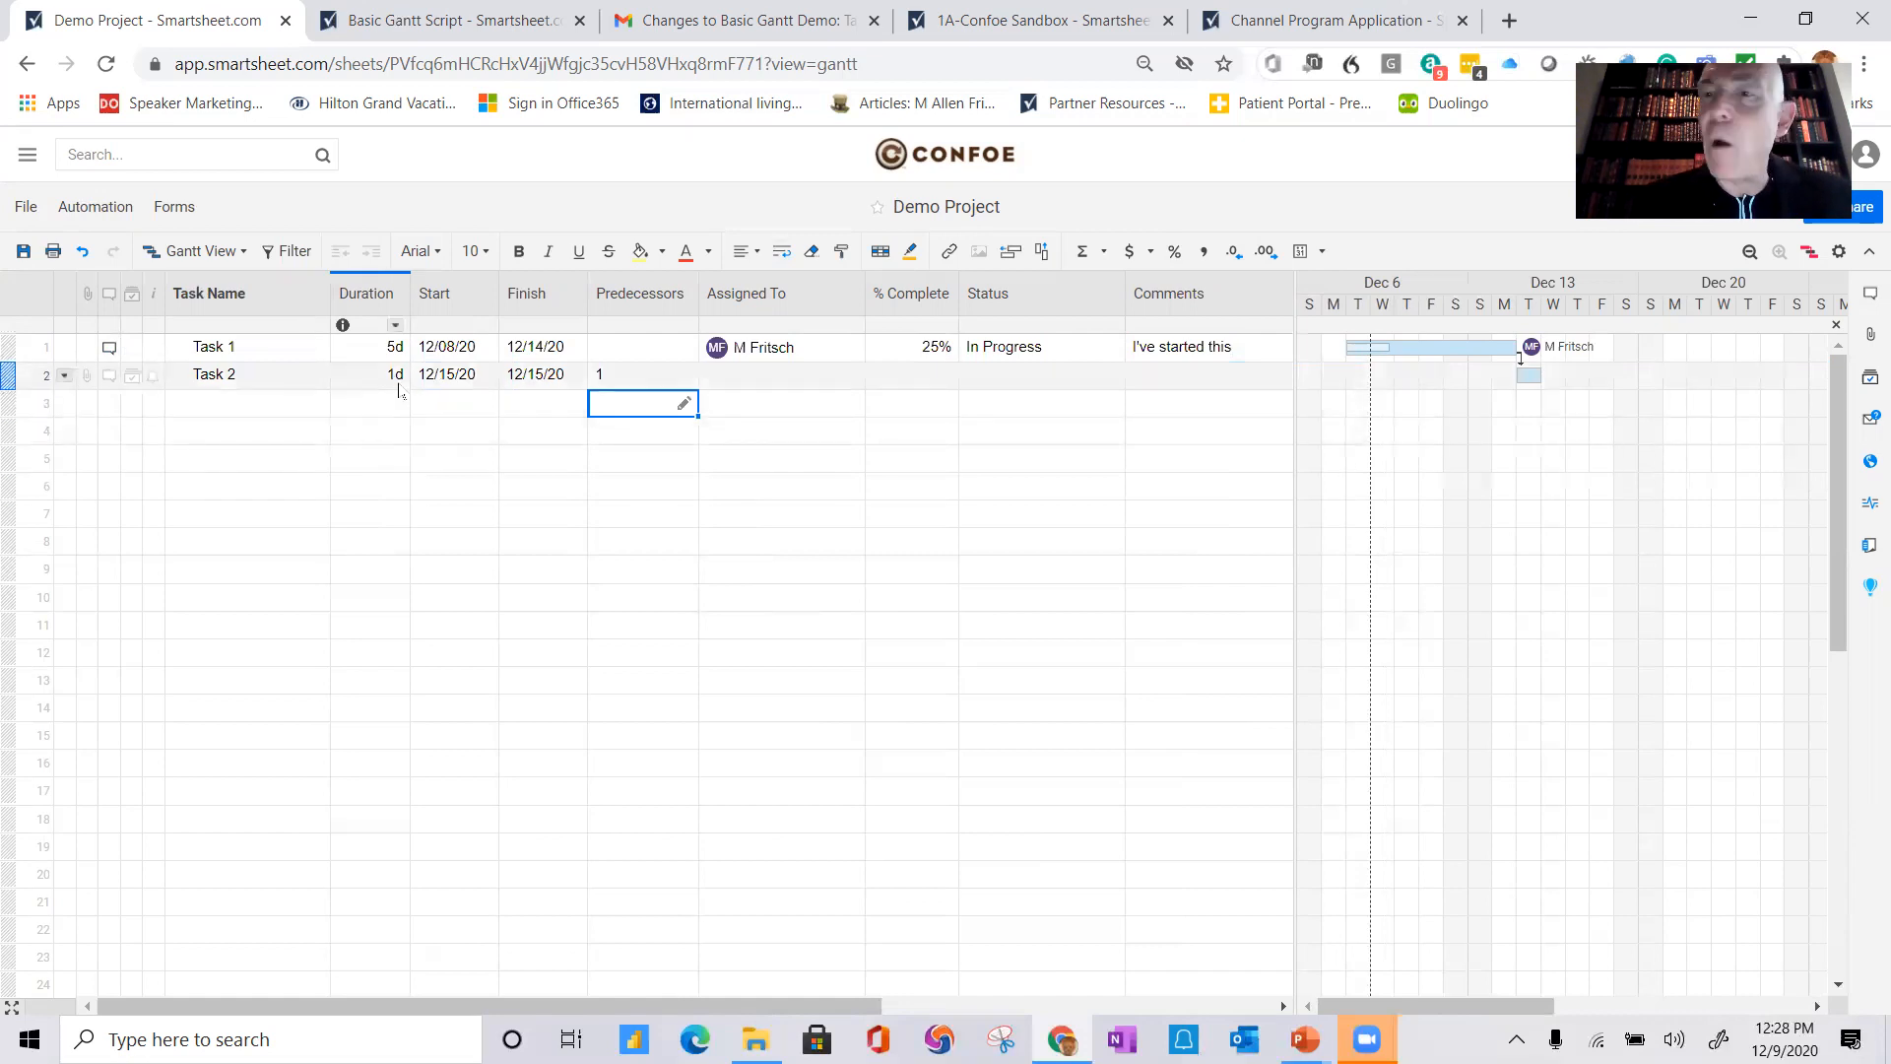
# Step: Assign Task 2 to the sheet owner and save the sheet
pyautogui.click(751, 378)
pyautogui.write('MF')
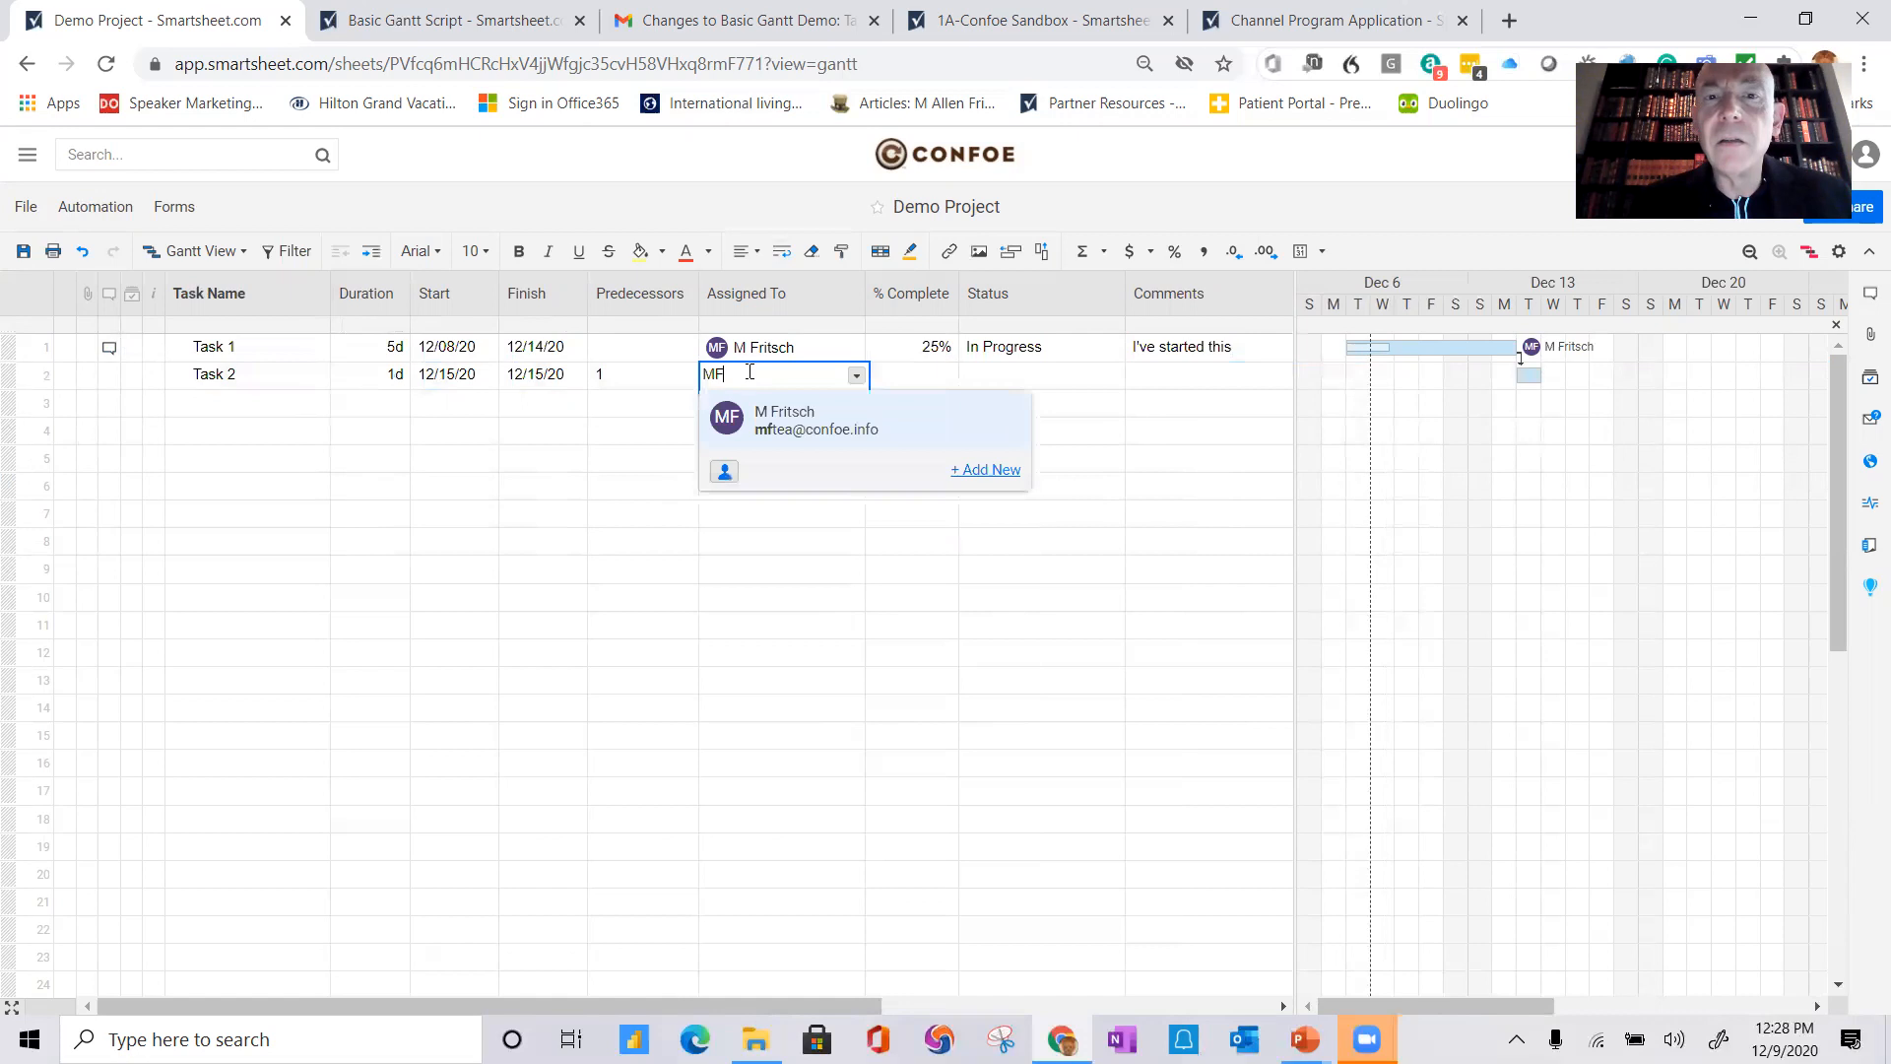
pyautogui.click(819, 444)
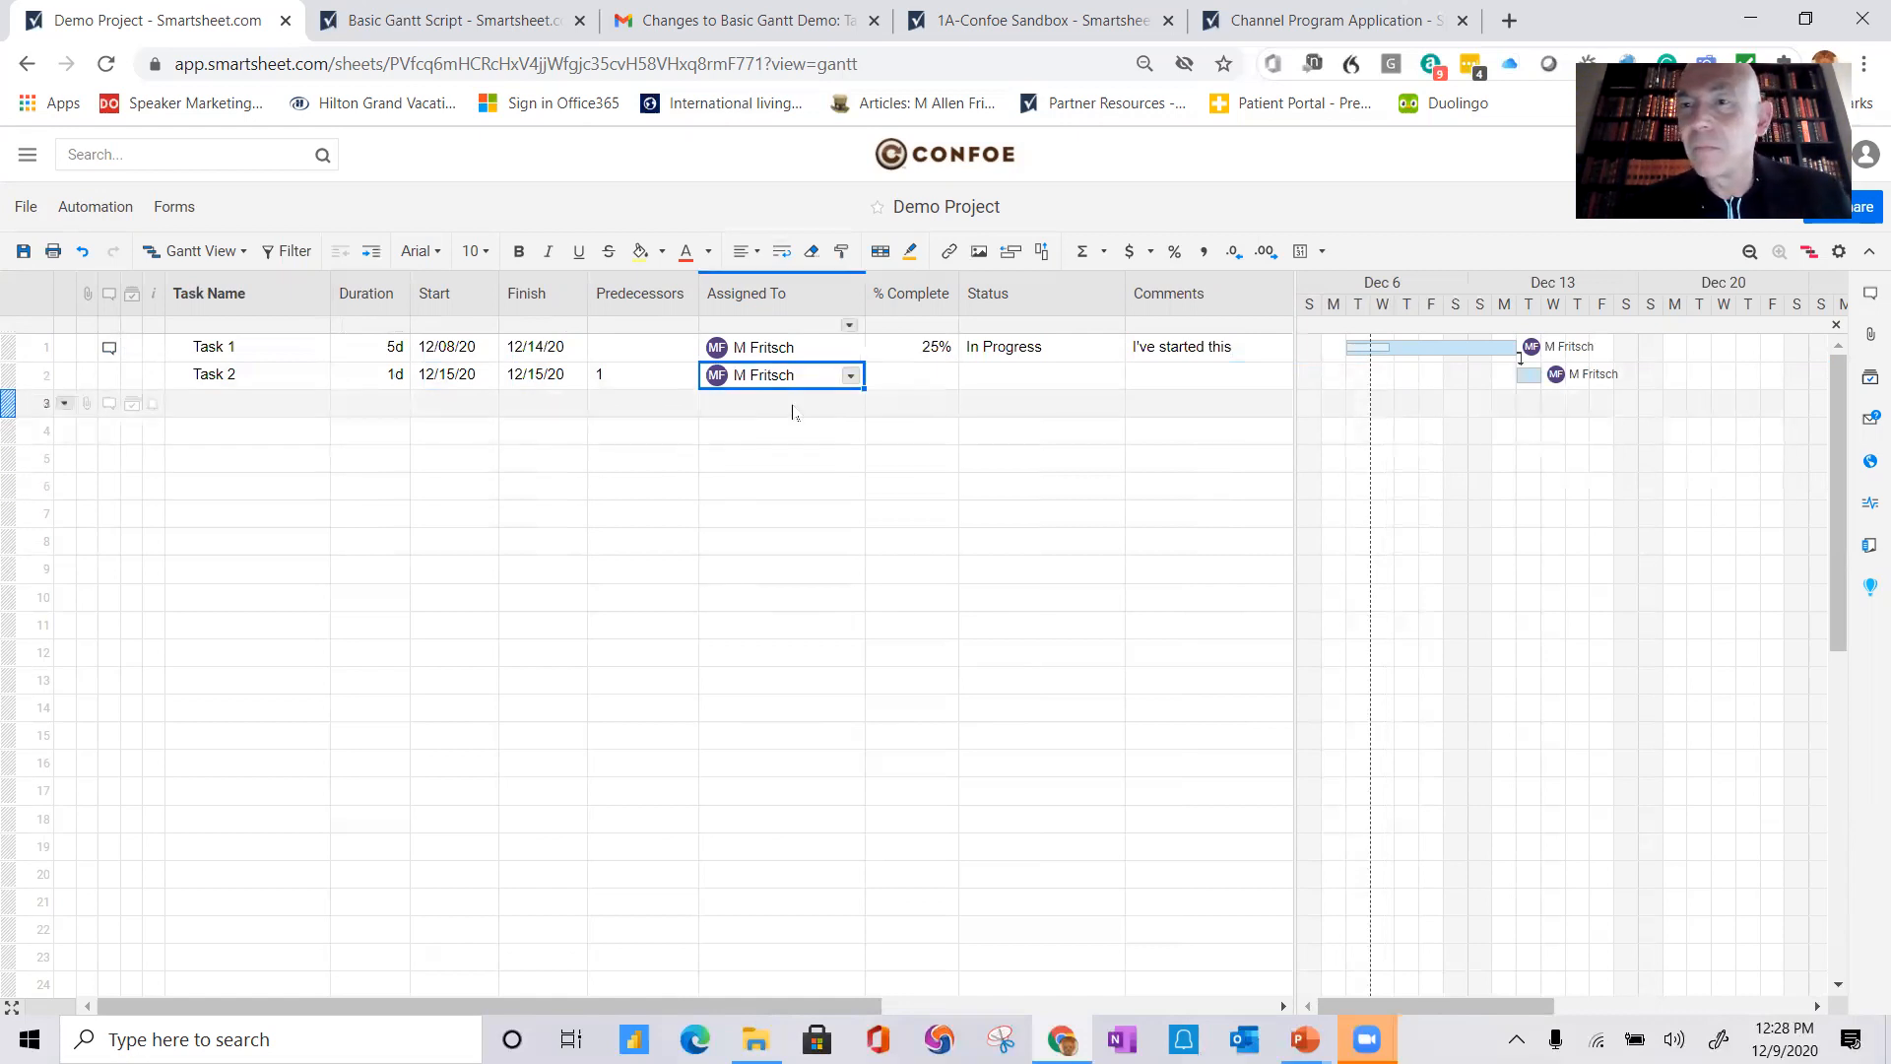
pyautogui.click(24, 251)
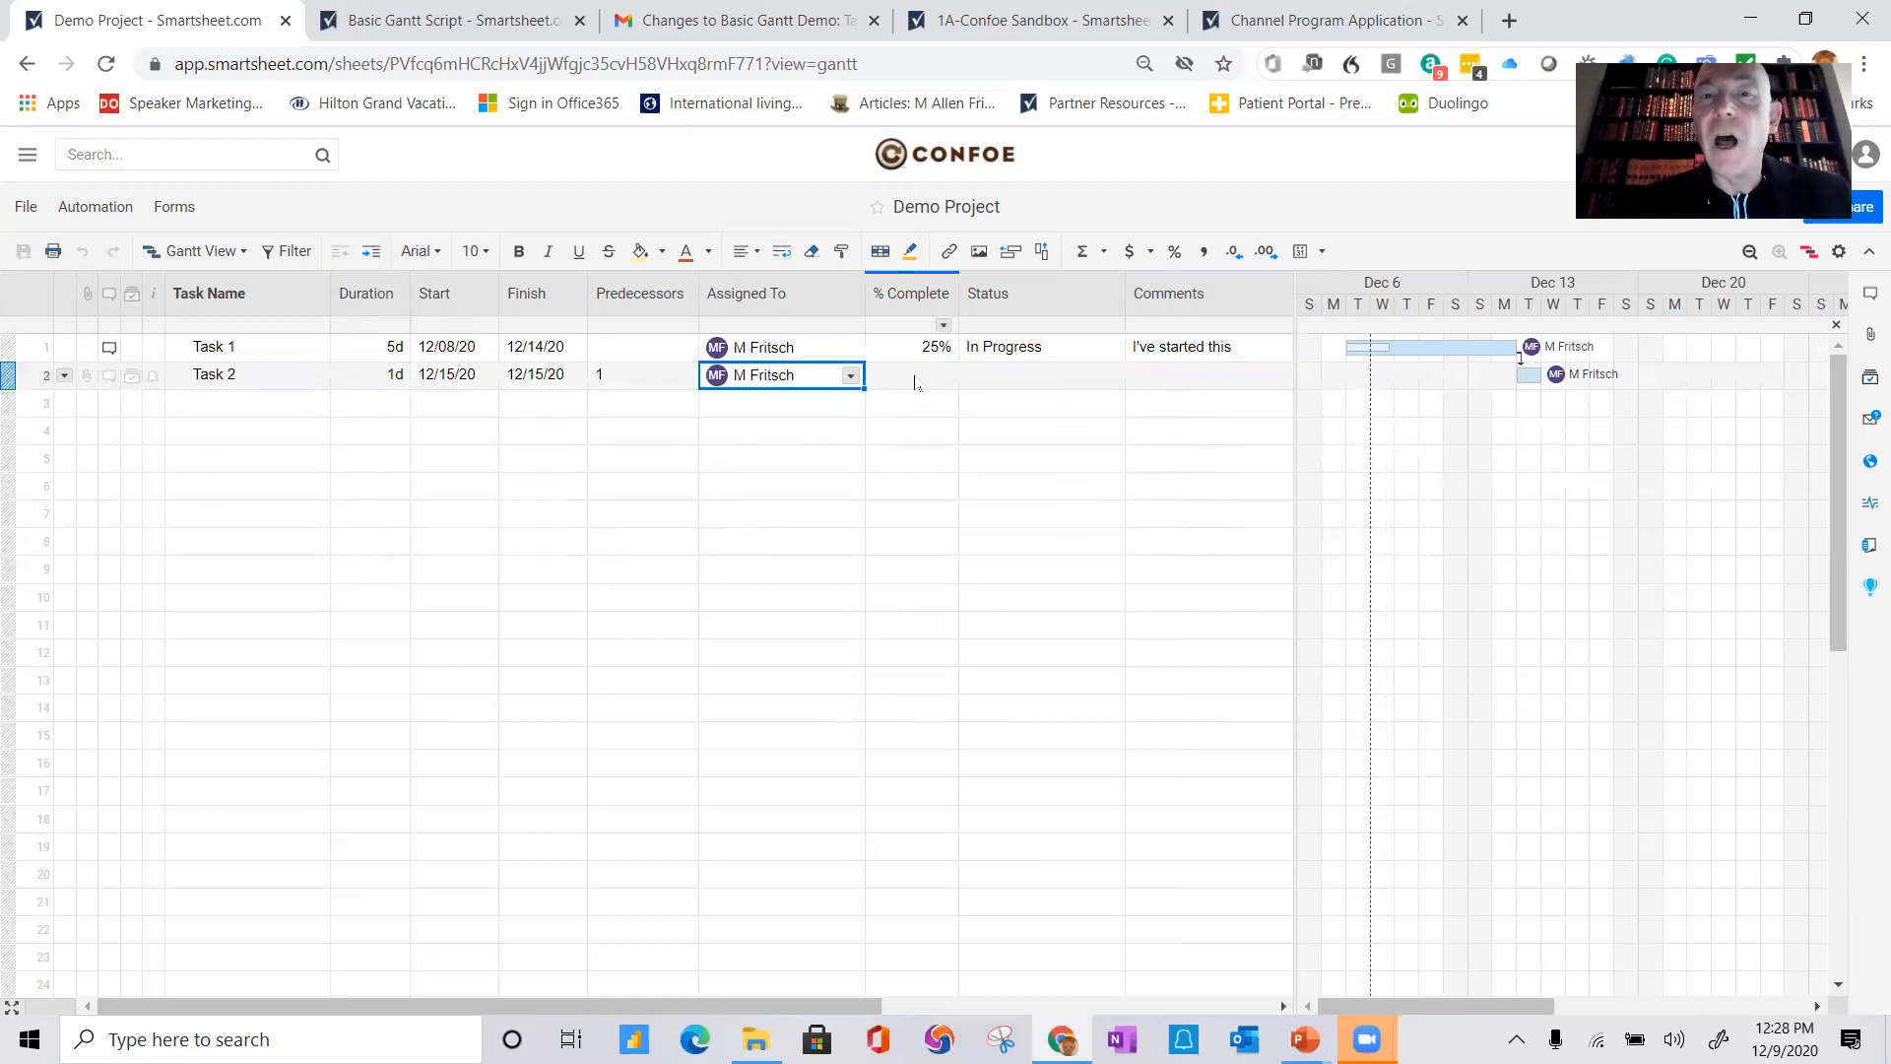
# Step: Set Task 2's % Complete to 10% and its Status to In Progress
pyautogui.click(915, 382)
pyautogui.write('10')
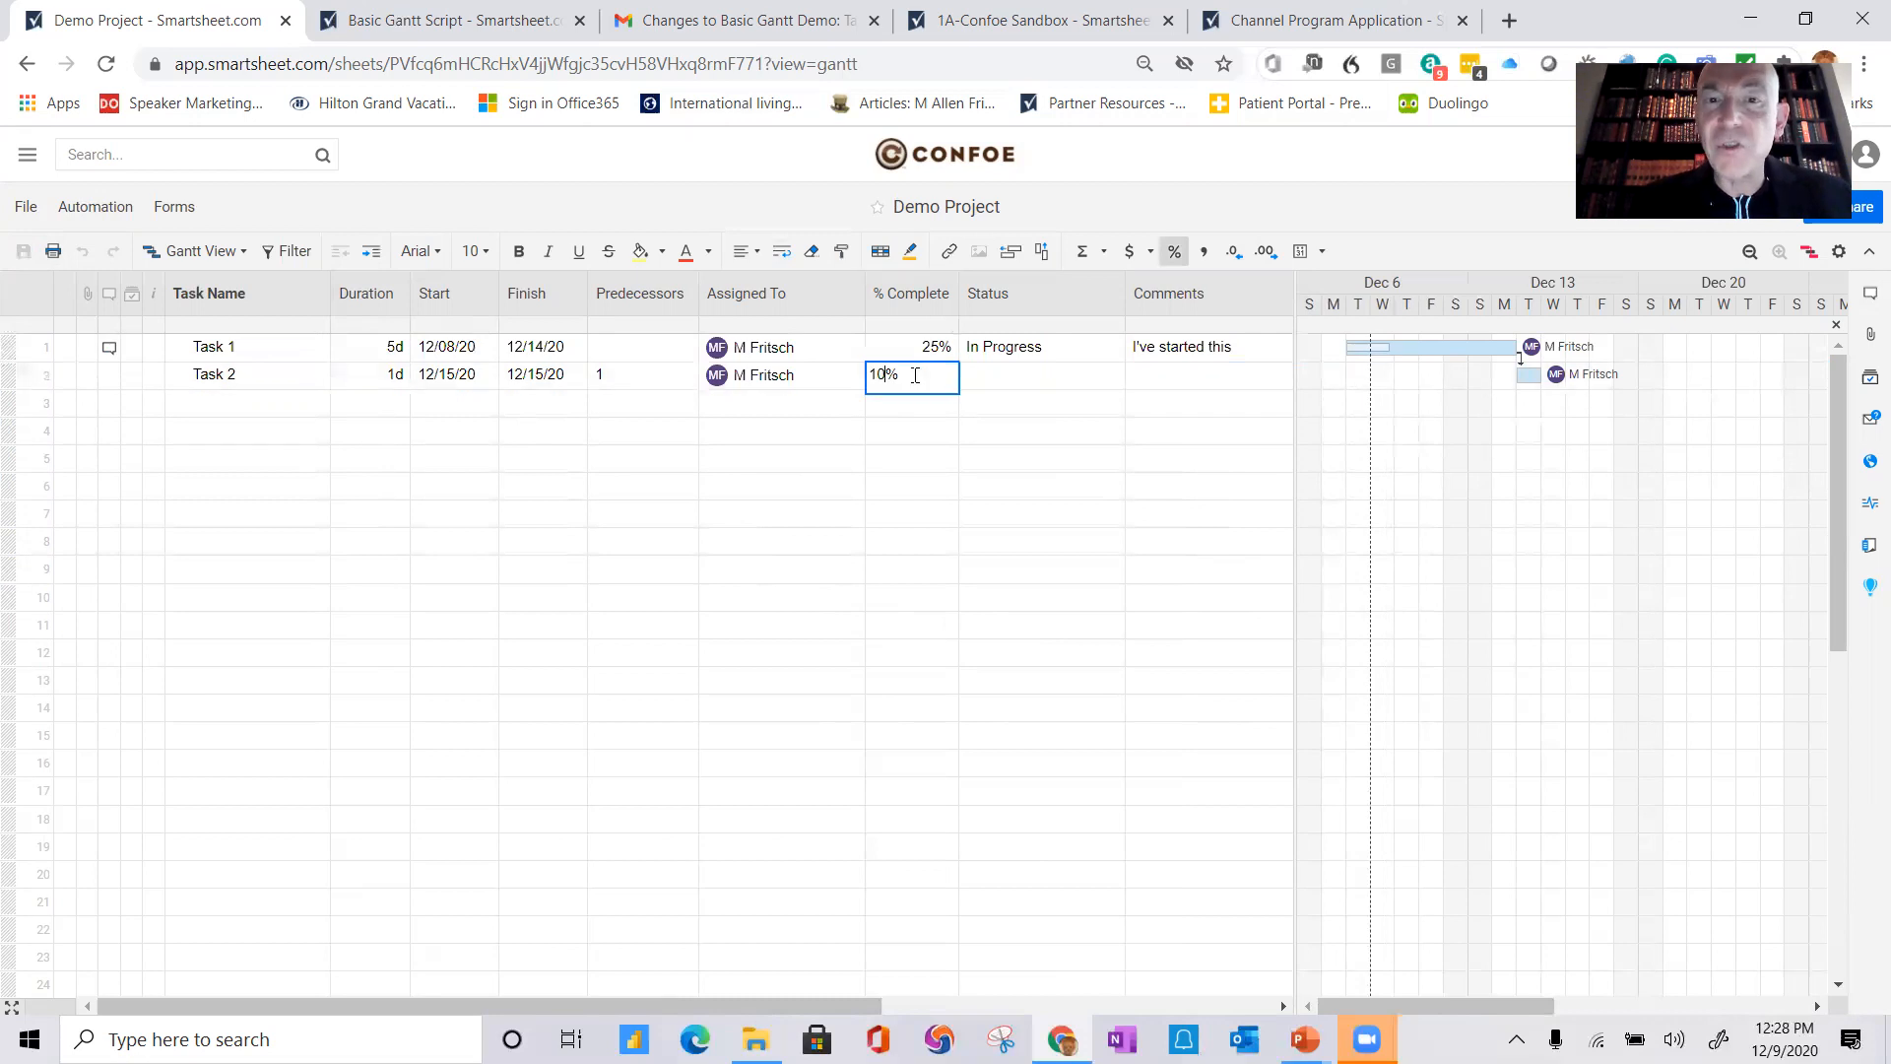
pyautogui.press('Return')
pyautogui.click(1055, 374)
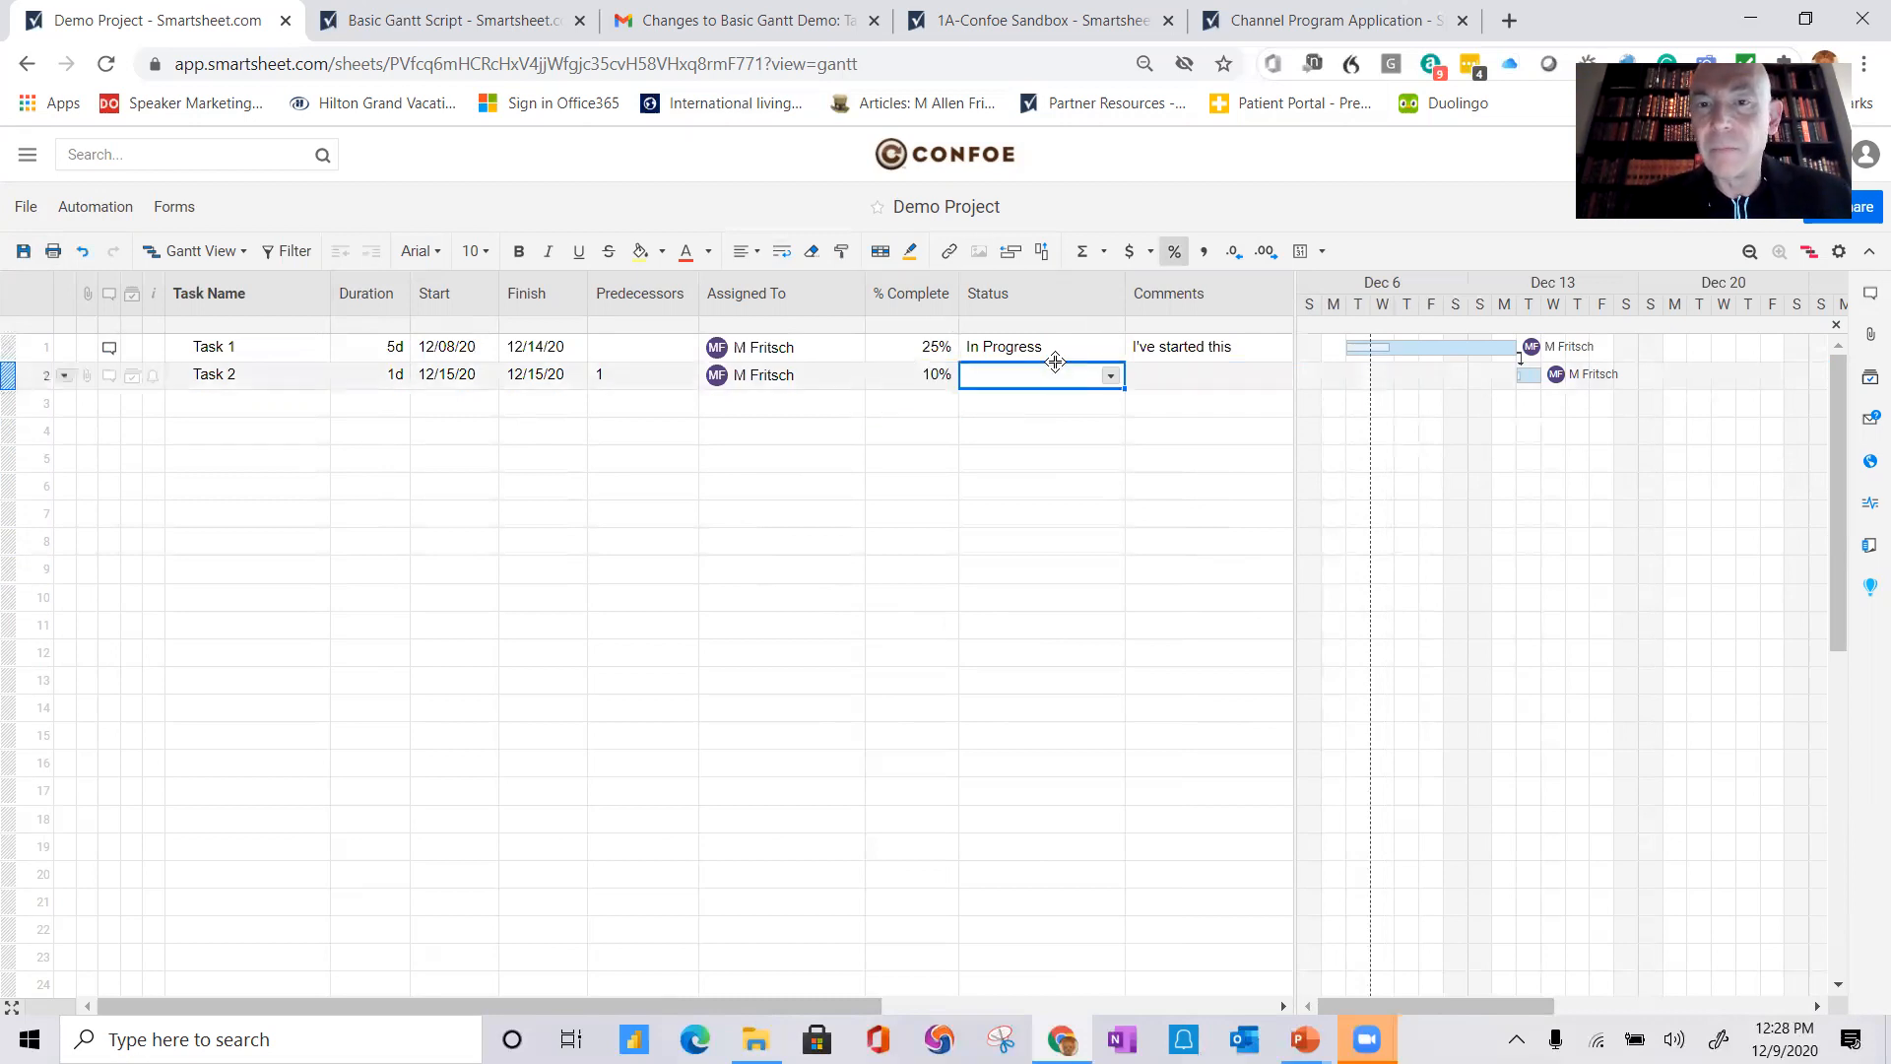
pyautogui.click(1110, 376)
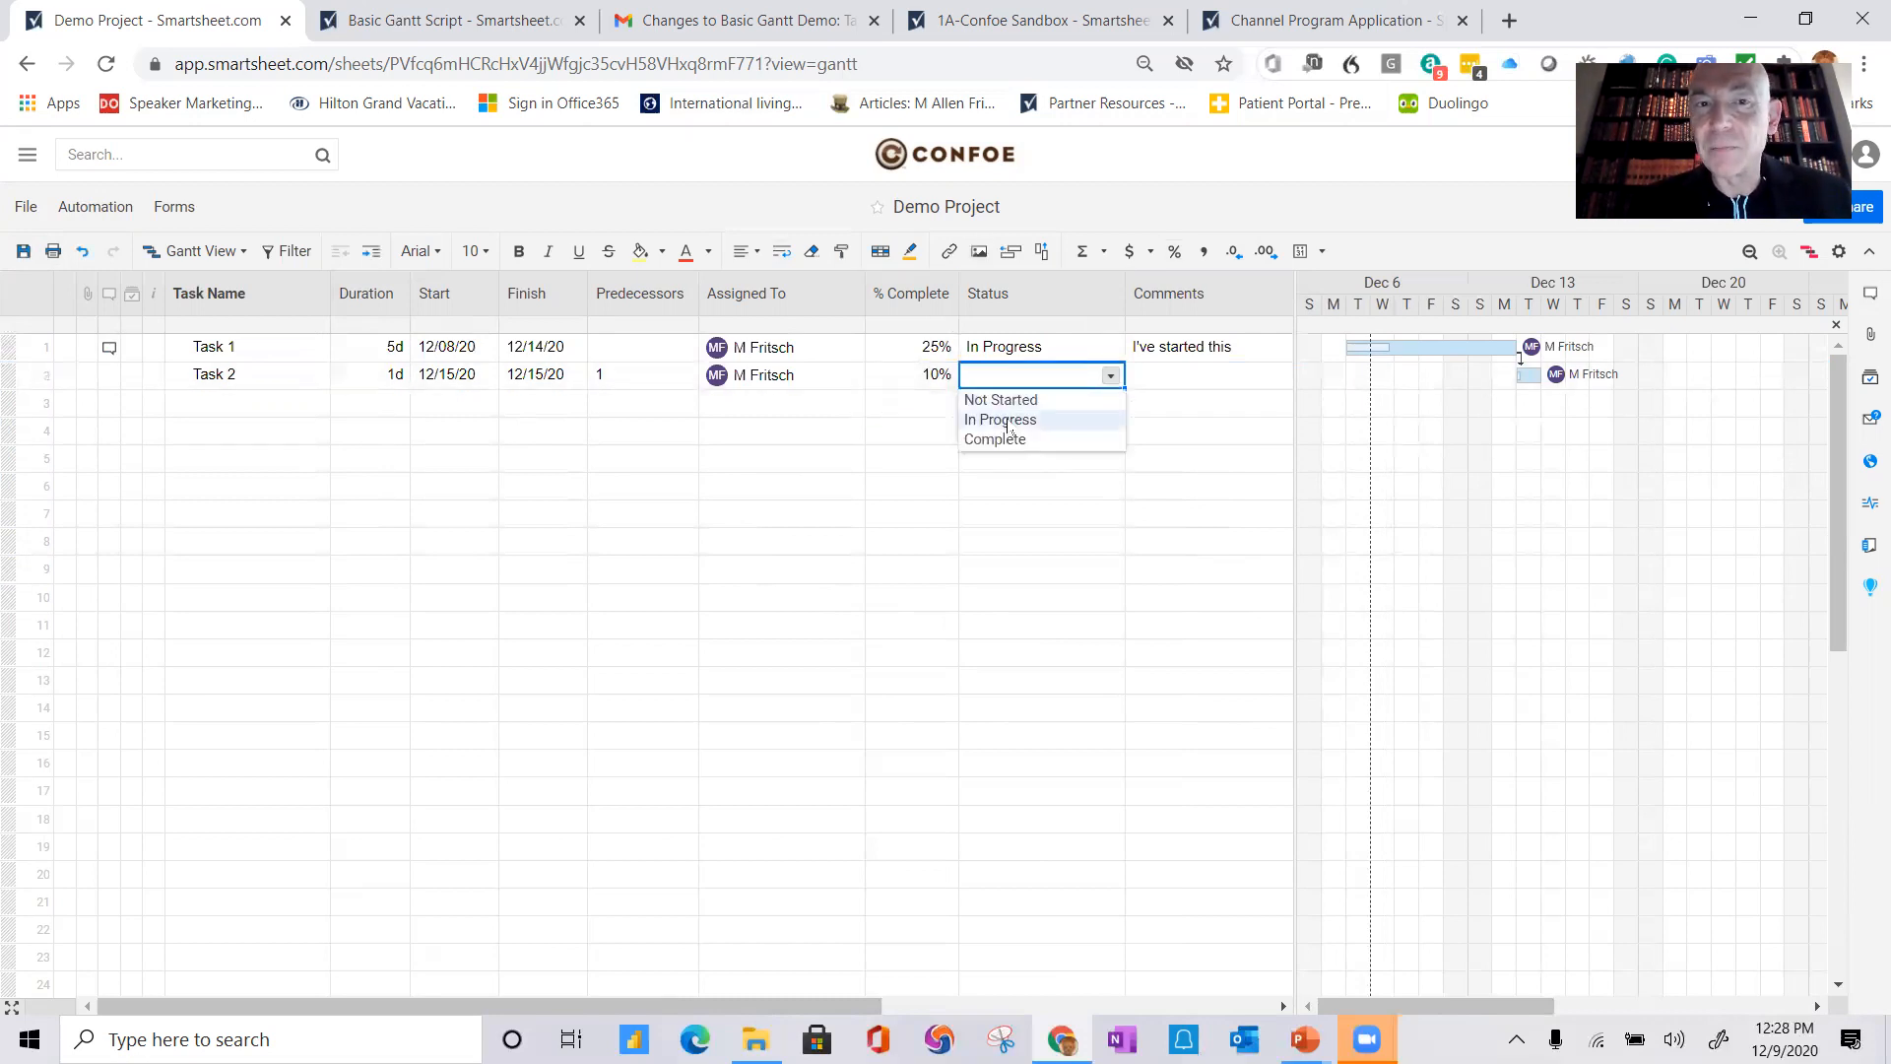
pyautogui.click(1010, 427)
pyautogui.click(836, 509)
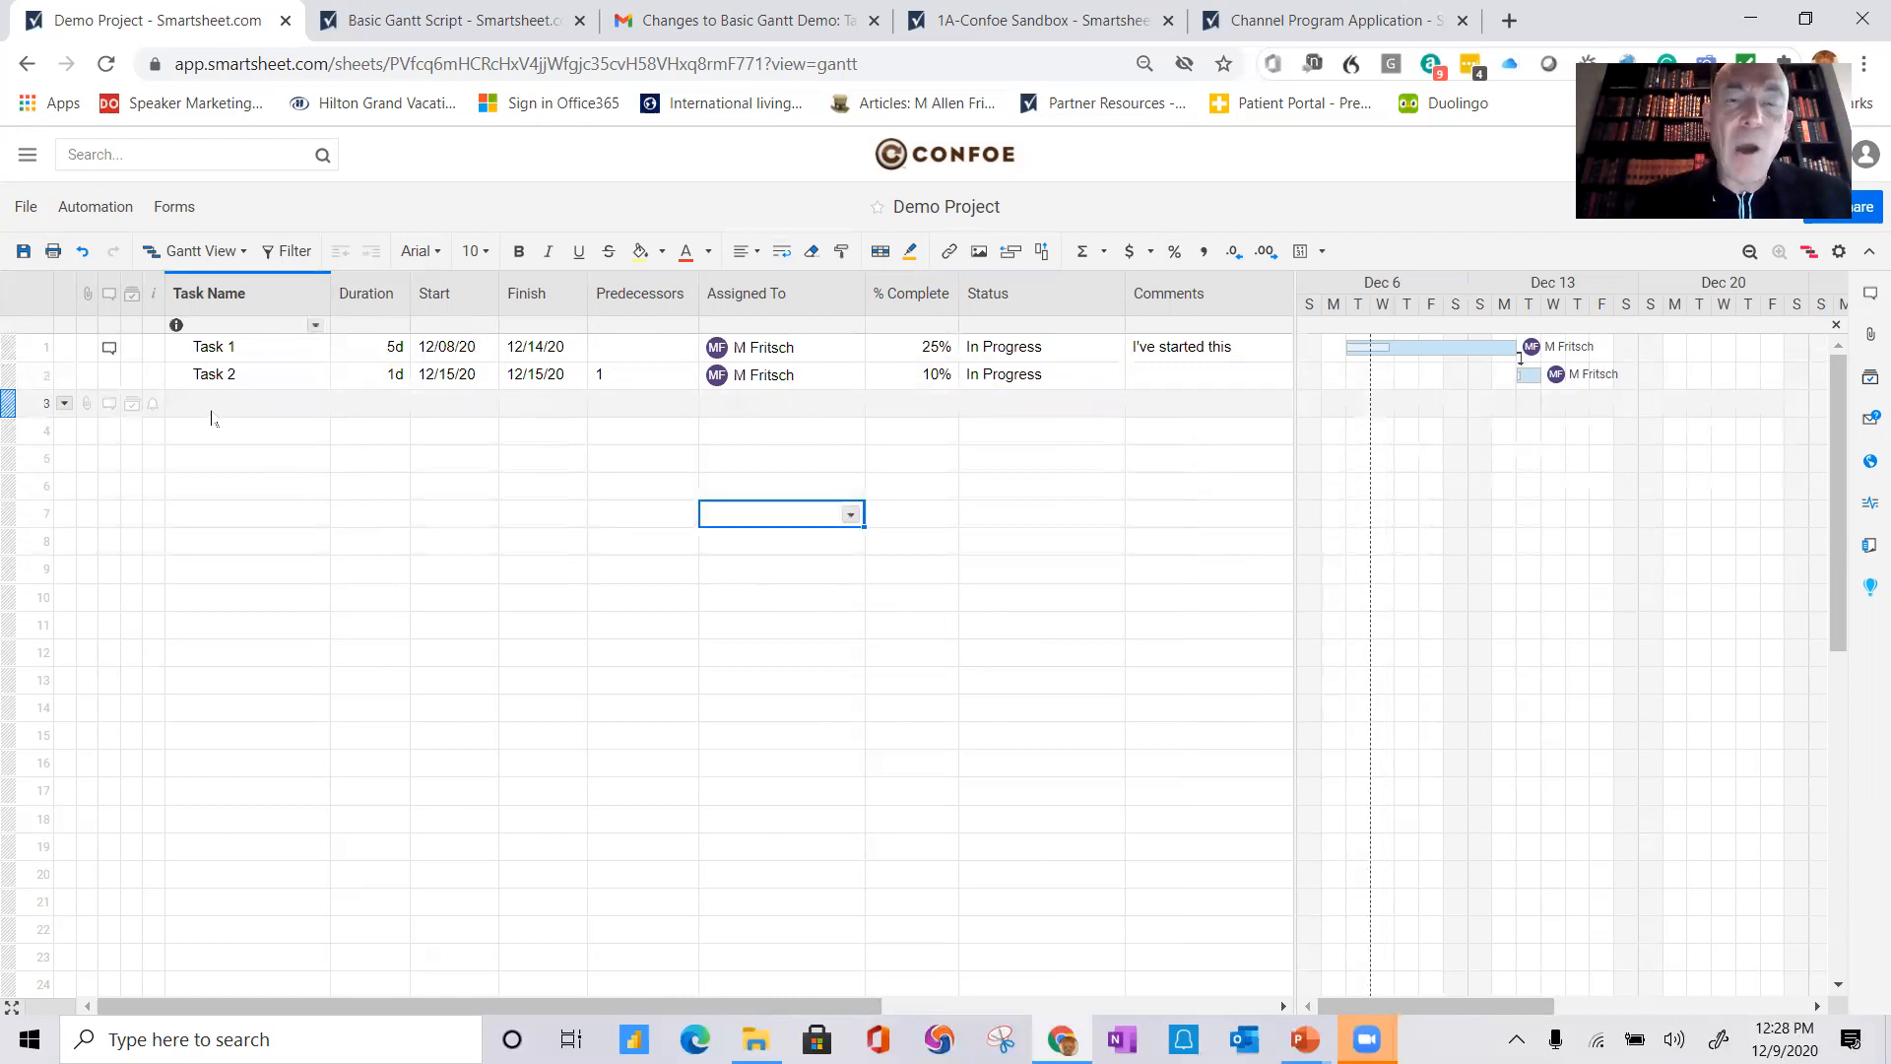
# Step: Add Task 3, Task 3.1 and Task 3.2 as new tasks in rows 3 to 5
pyautogui.click(210, 406)
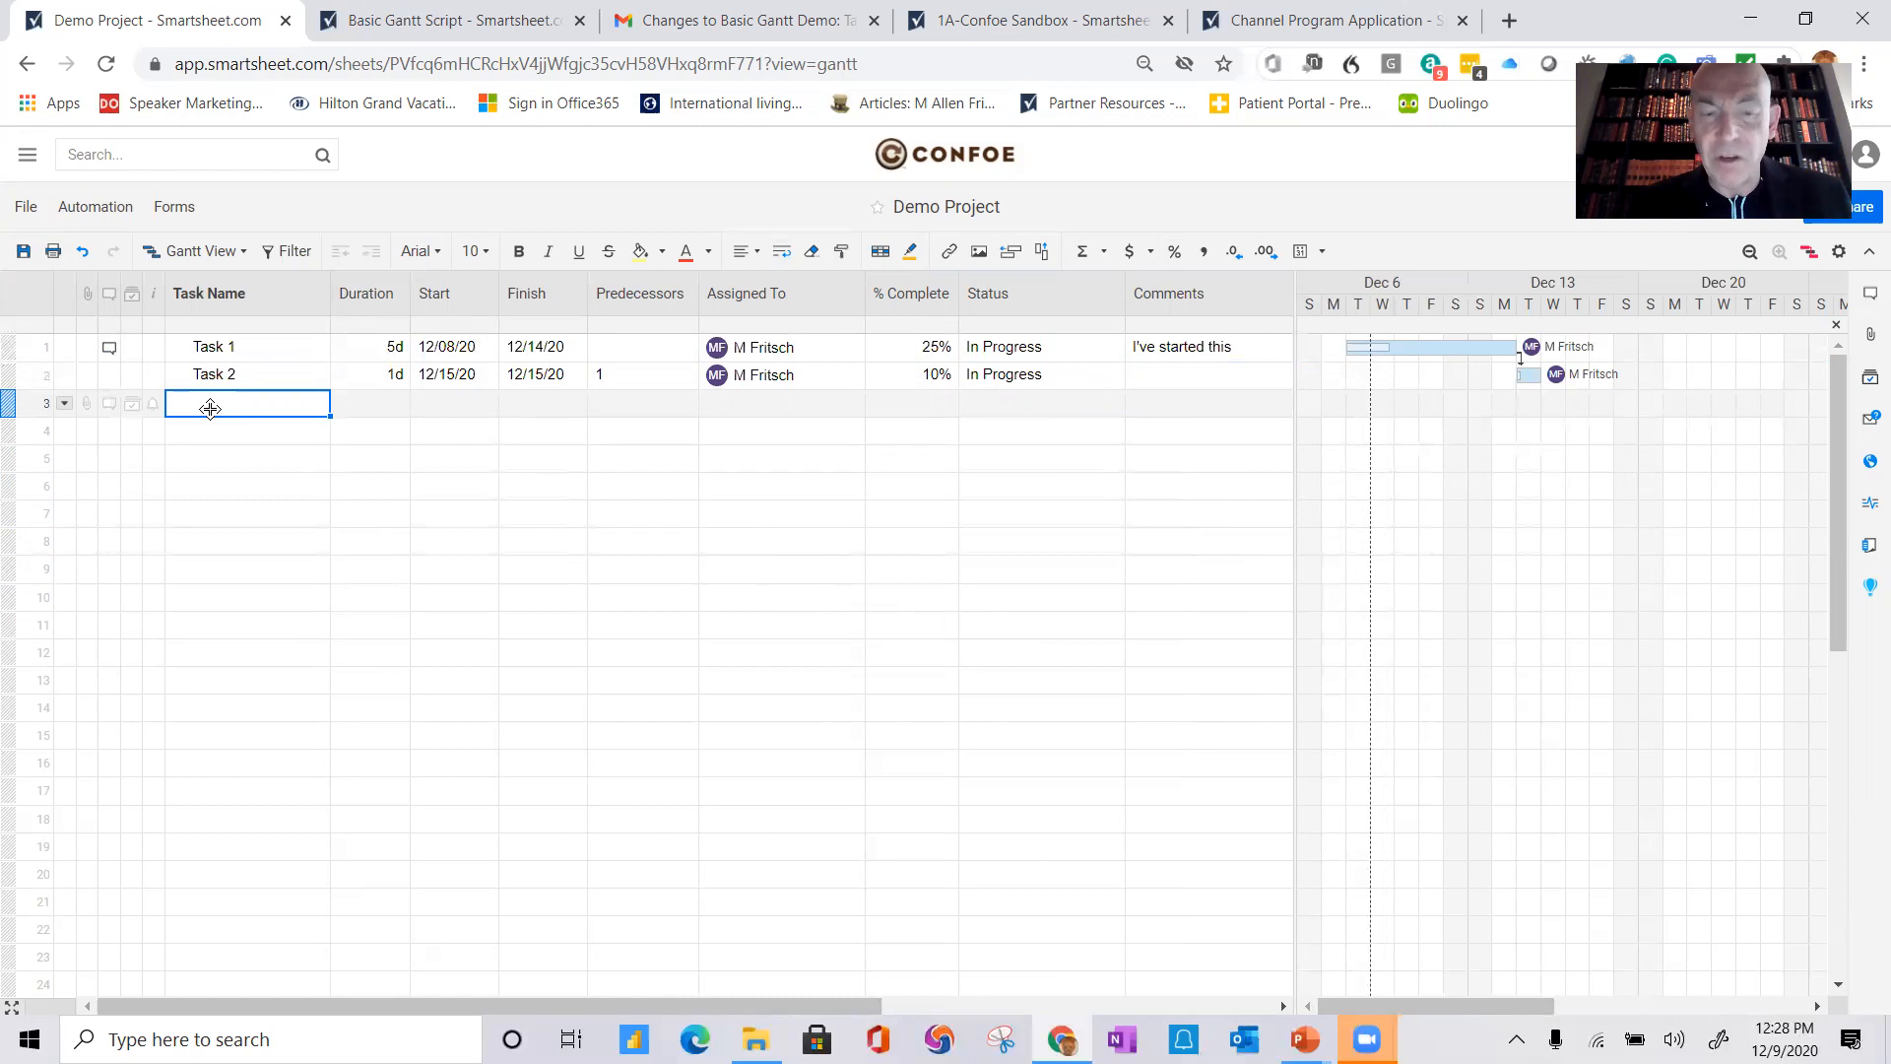
pyautogui.write('Ta')
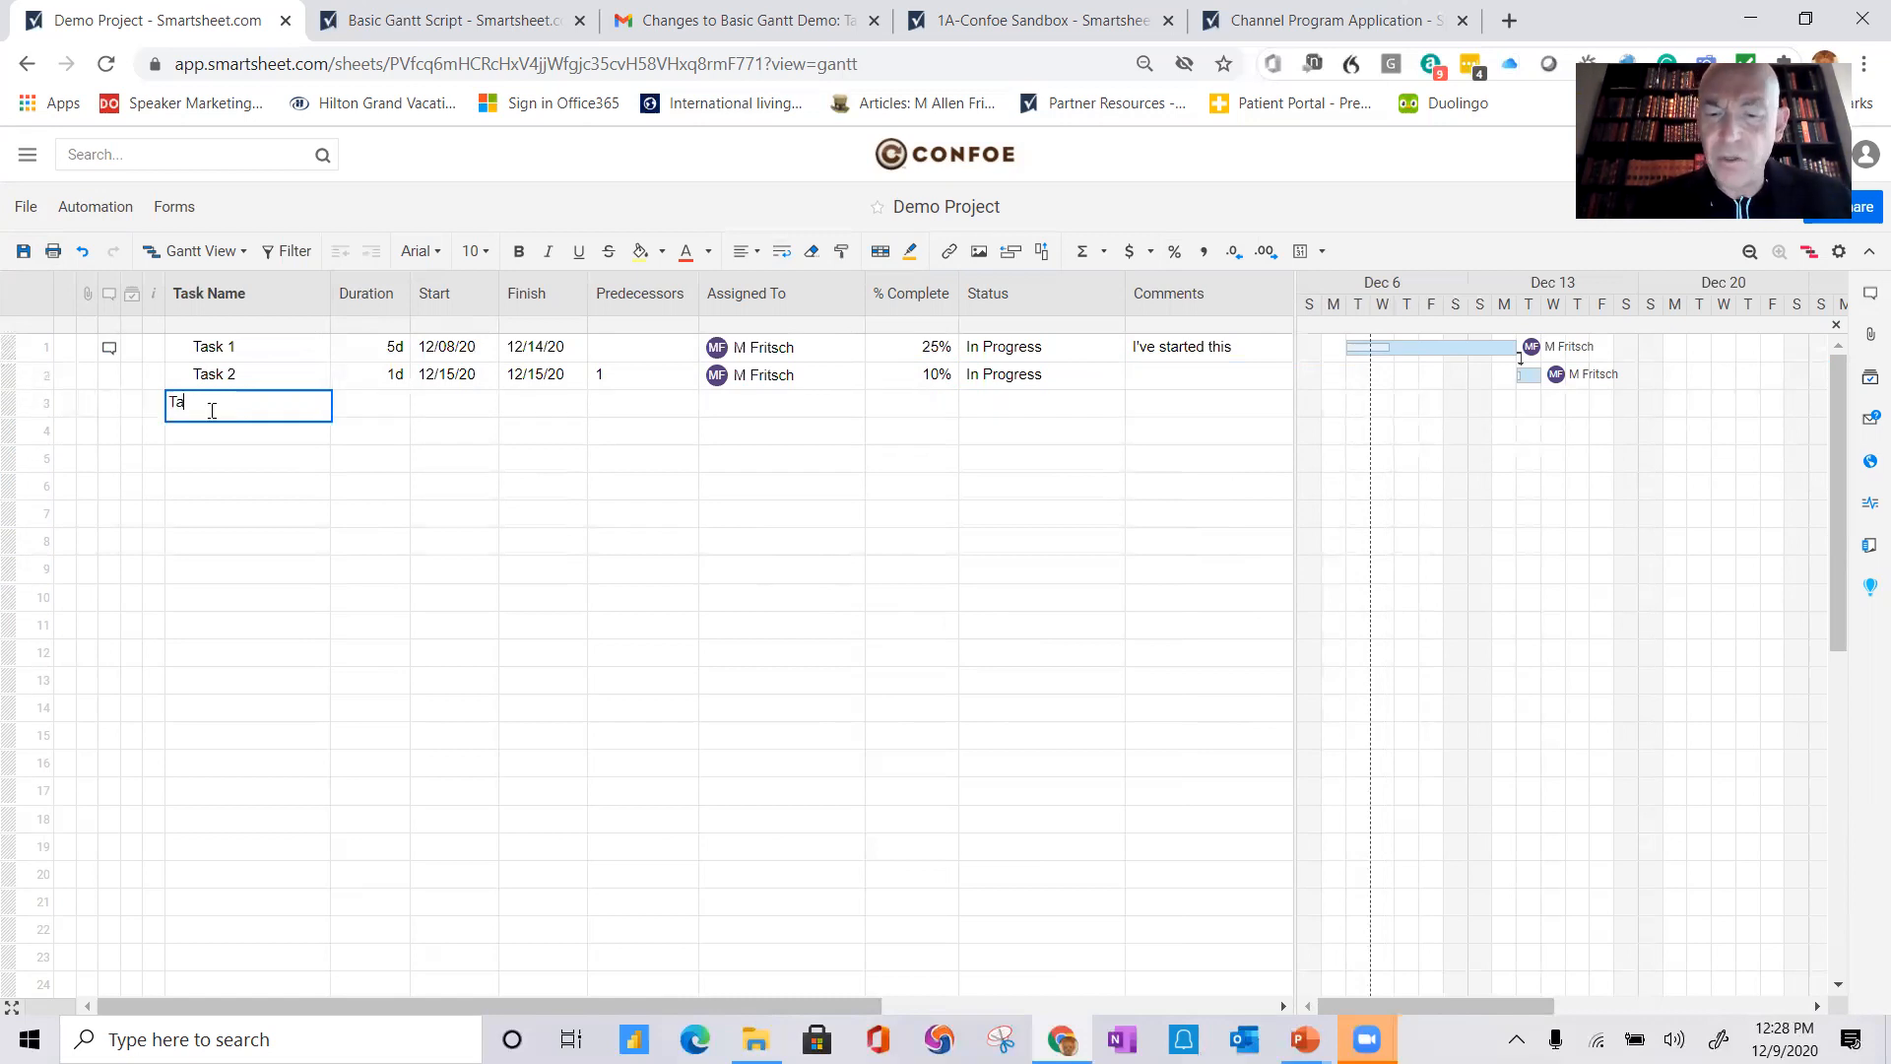
pyautogui.write('sk 3')
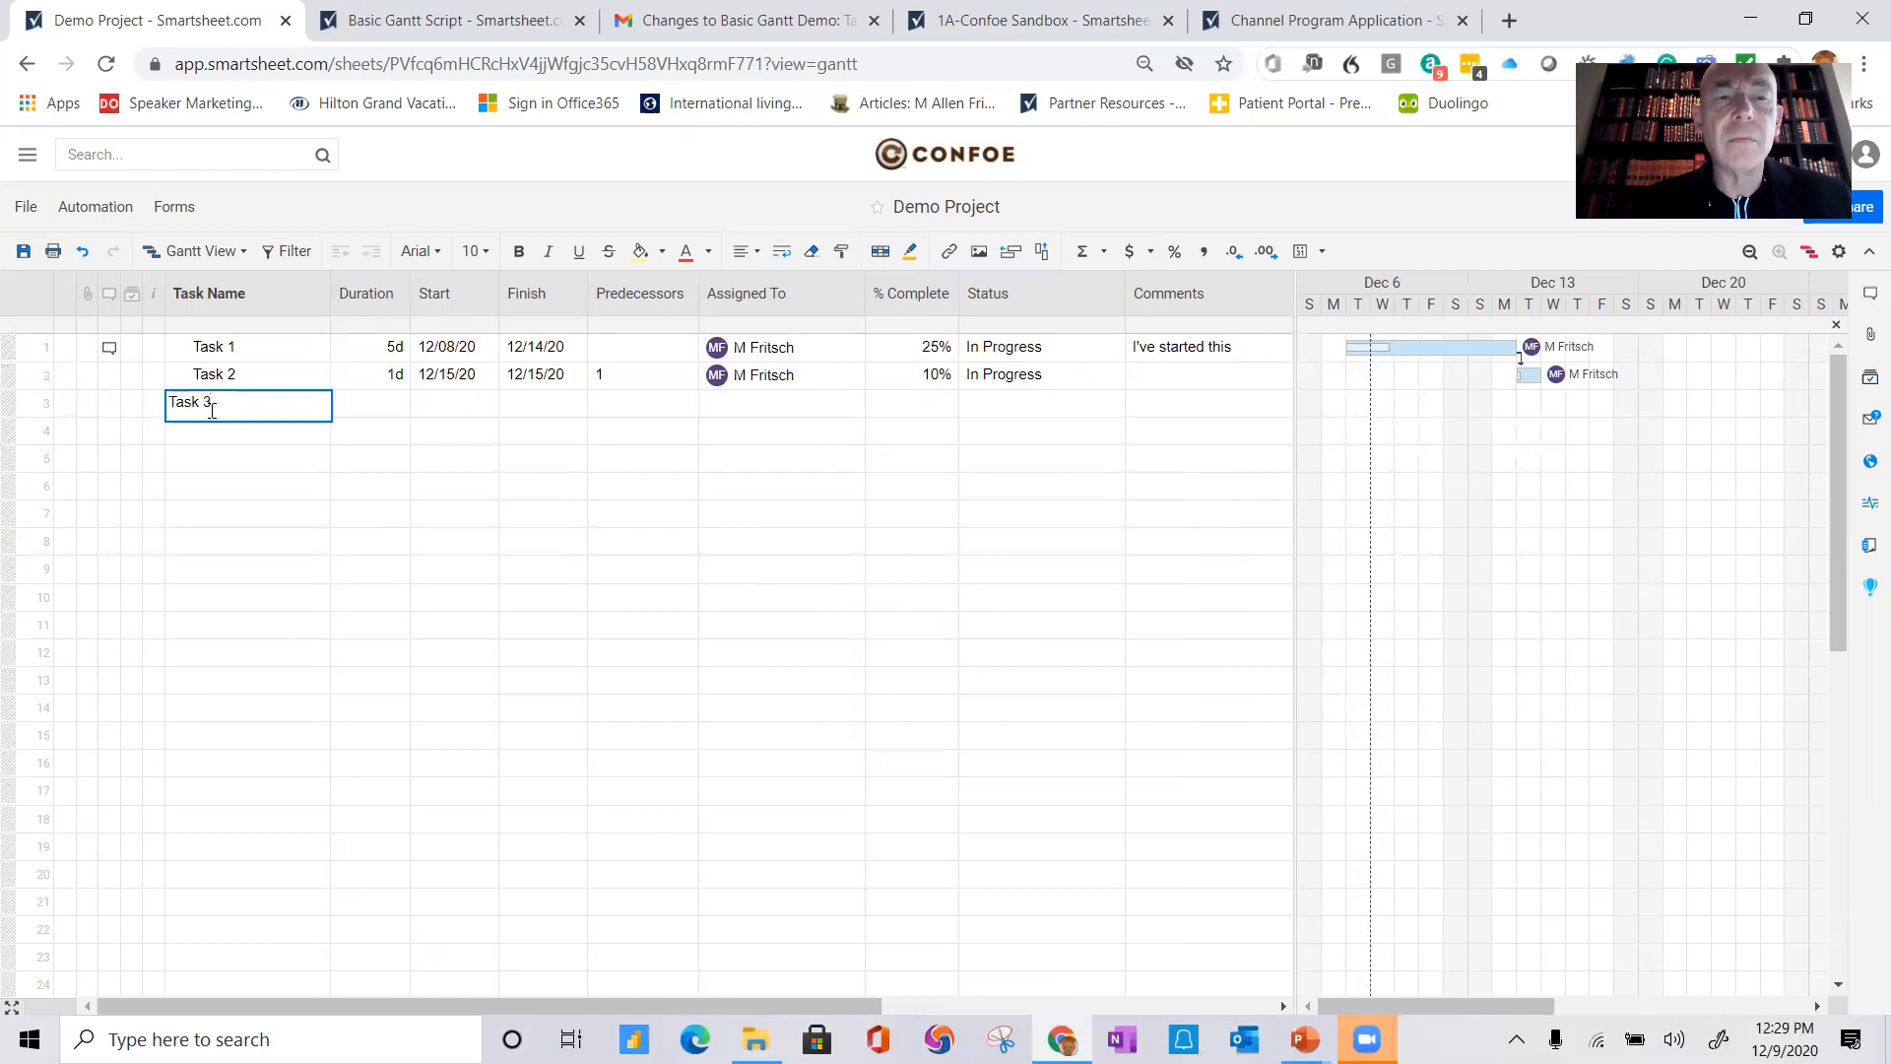
pyautogui.press('Return')
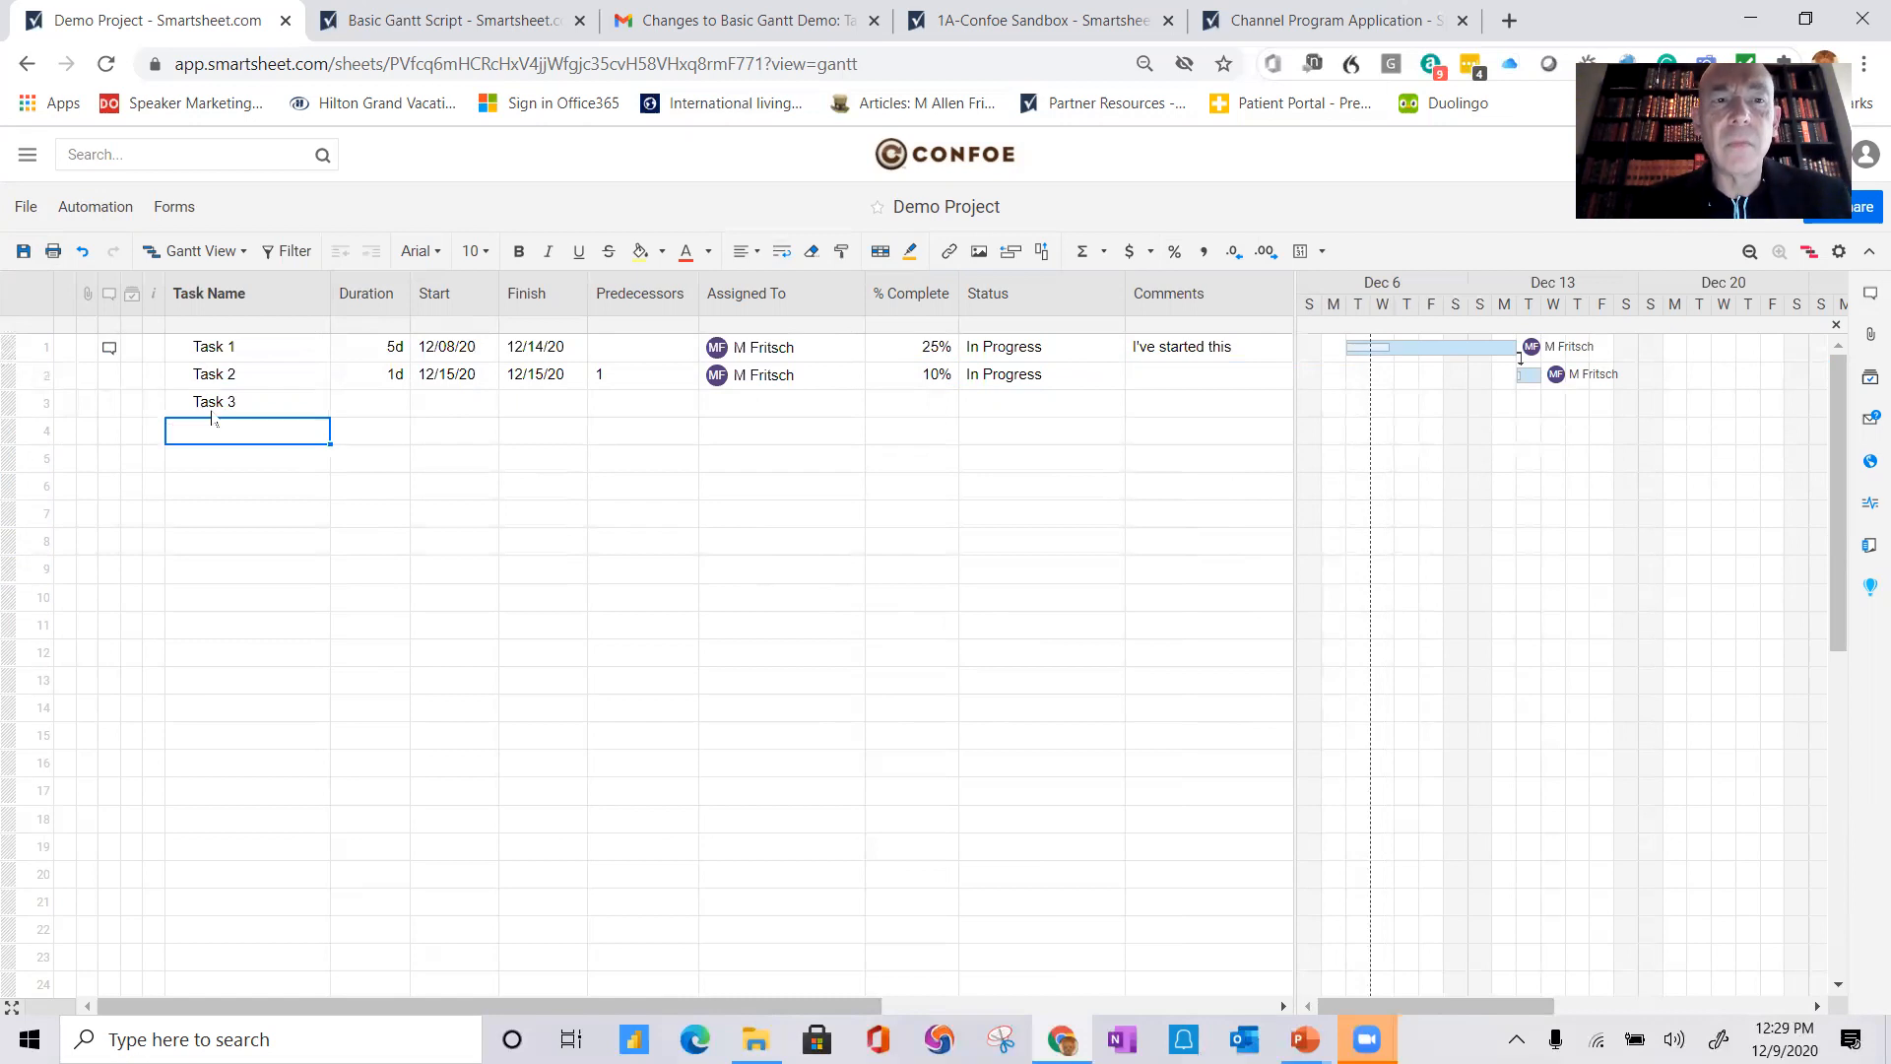
pyautogui.write('Task')
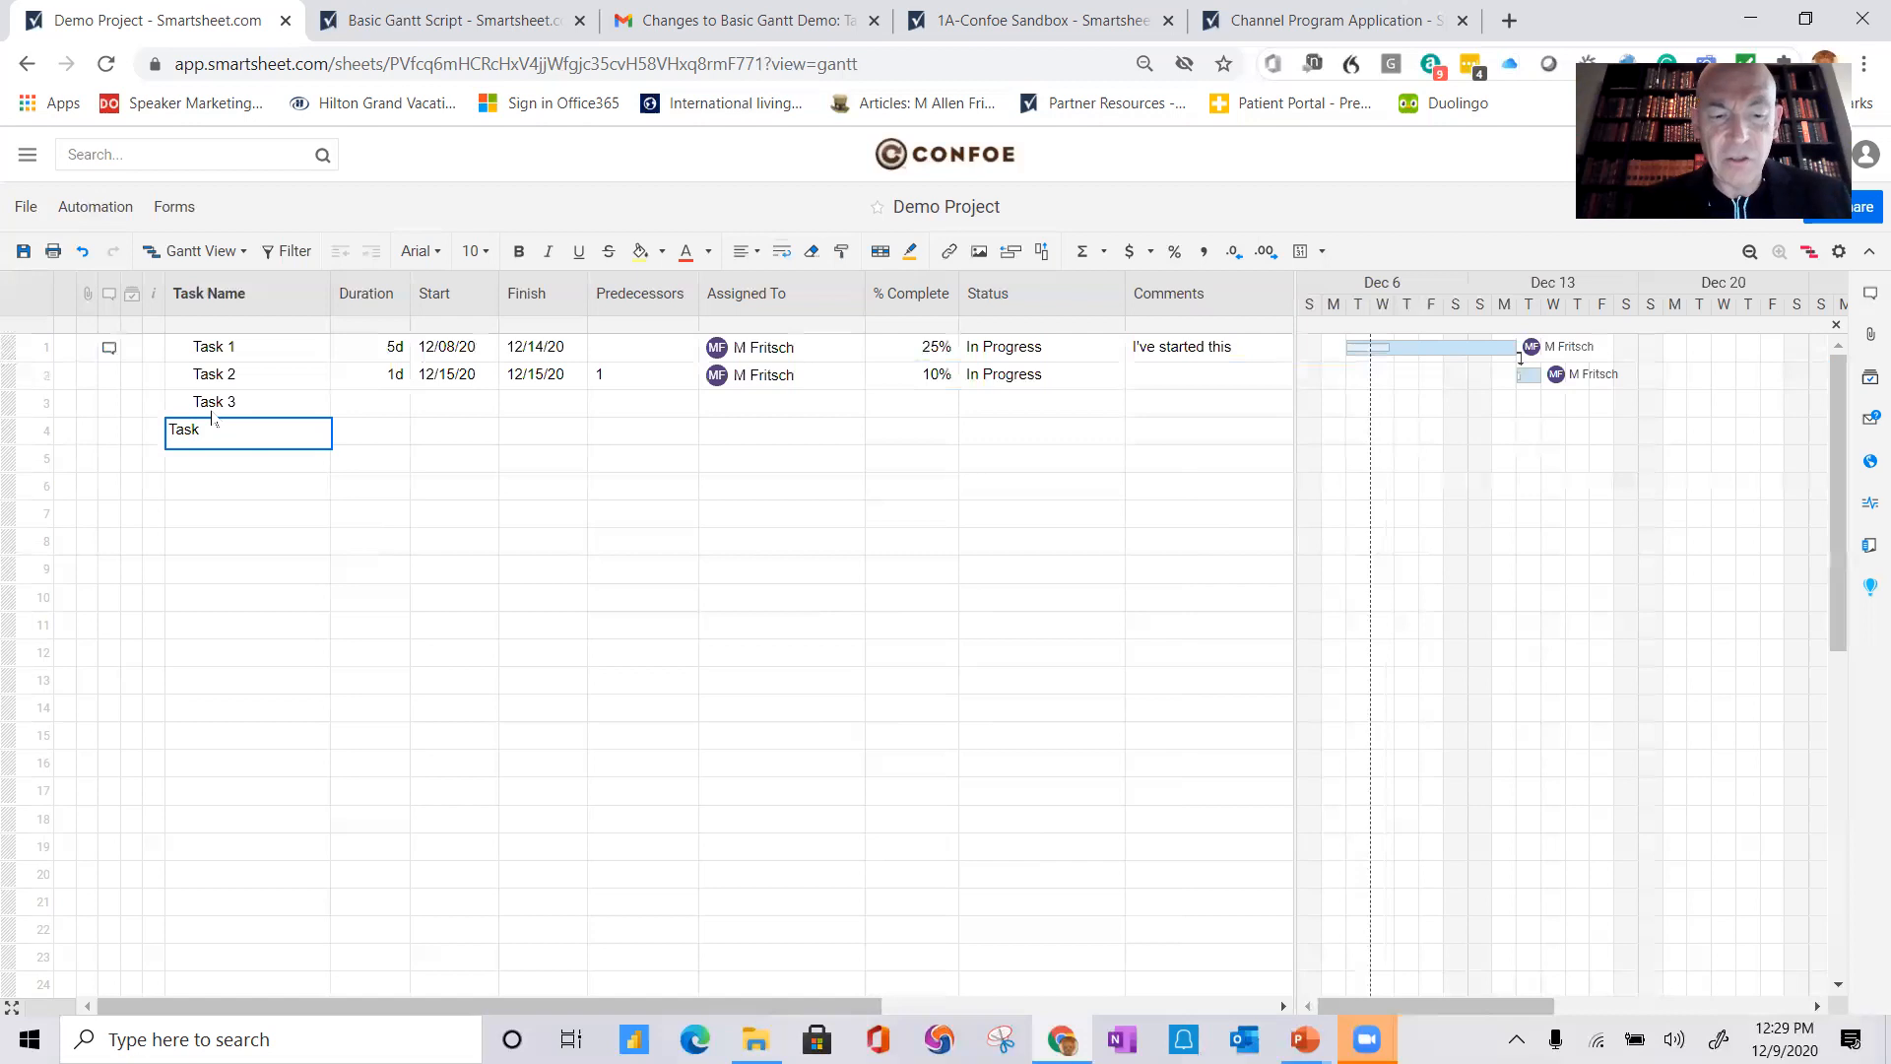
pyautogui.write(' 3.1')
pyautogui.press('Return')
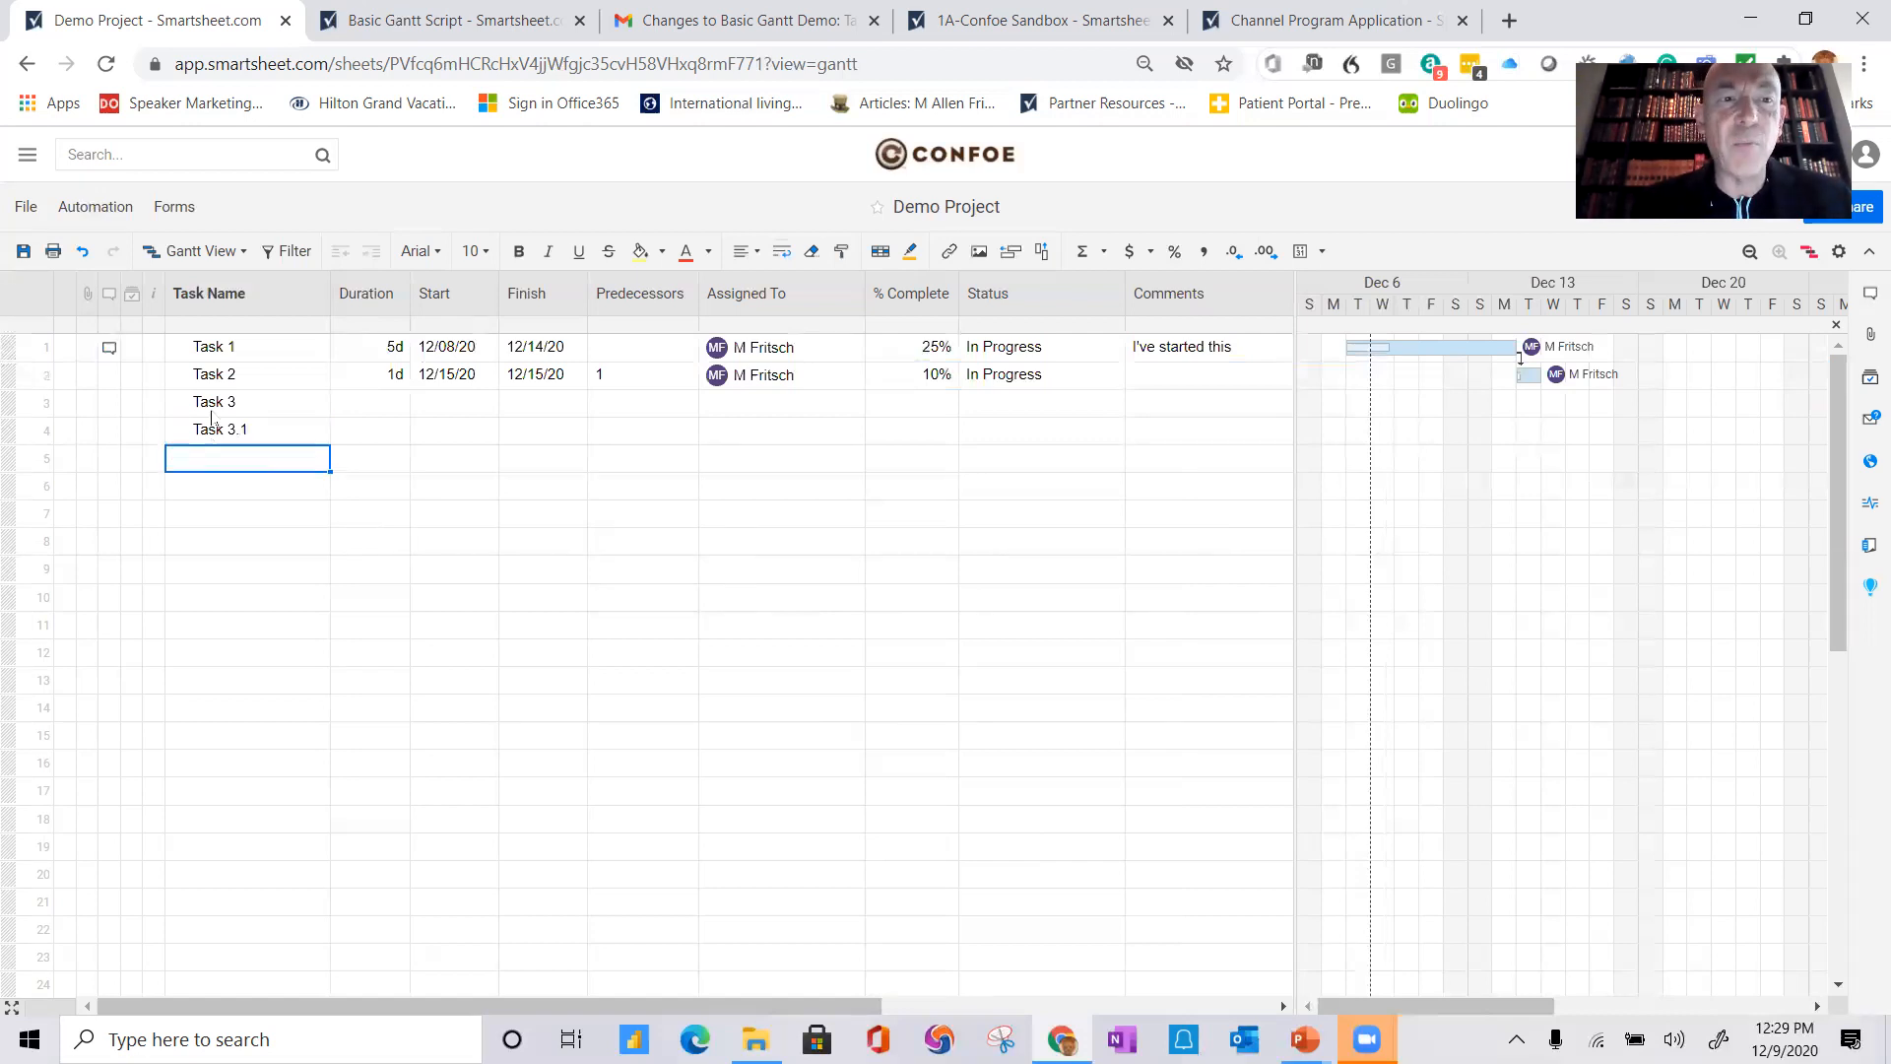
pyautogui.write('Task')
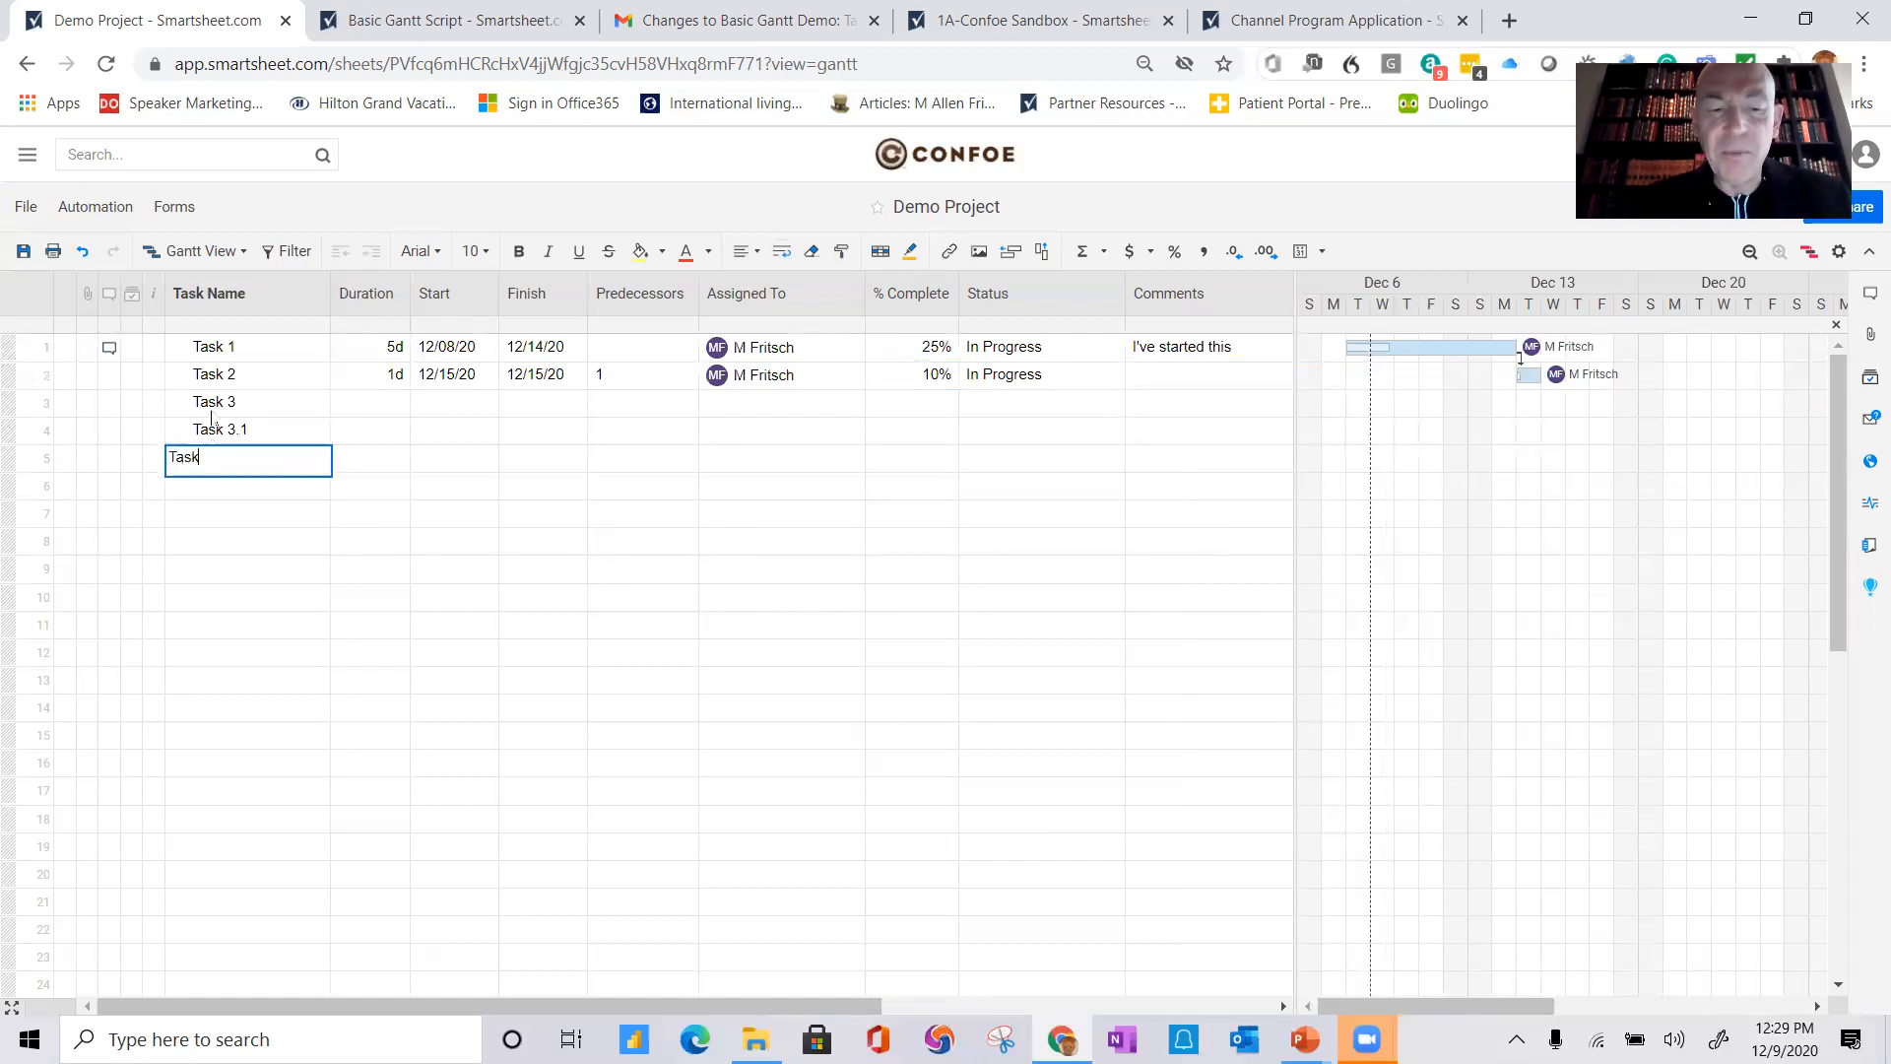
pyautogui.write(' 3.2')
pyautogui.press('Return')
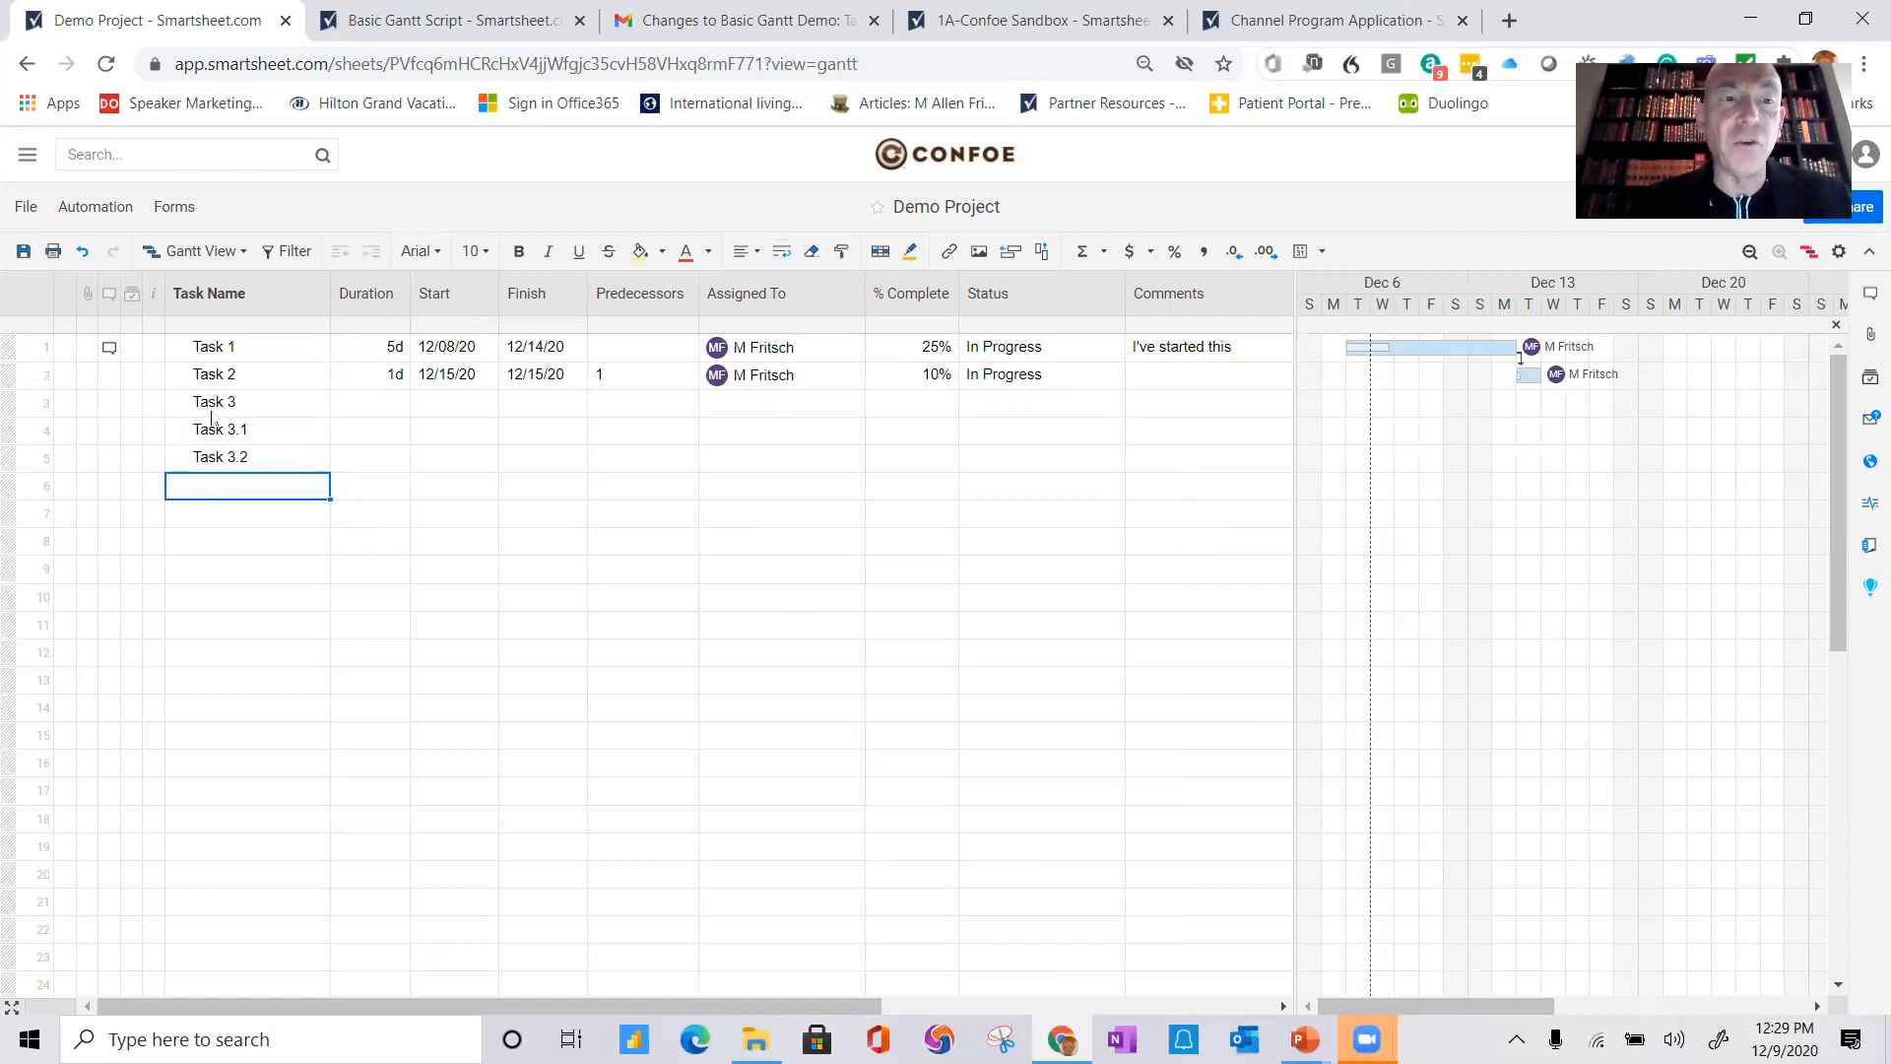
# Step: Indent Task 3.1 and Task 3.2 under Task 3 and save the sheet
pyautogui.moveTo(279, 436); pyautogui.dragTo(283, 461)
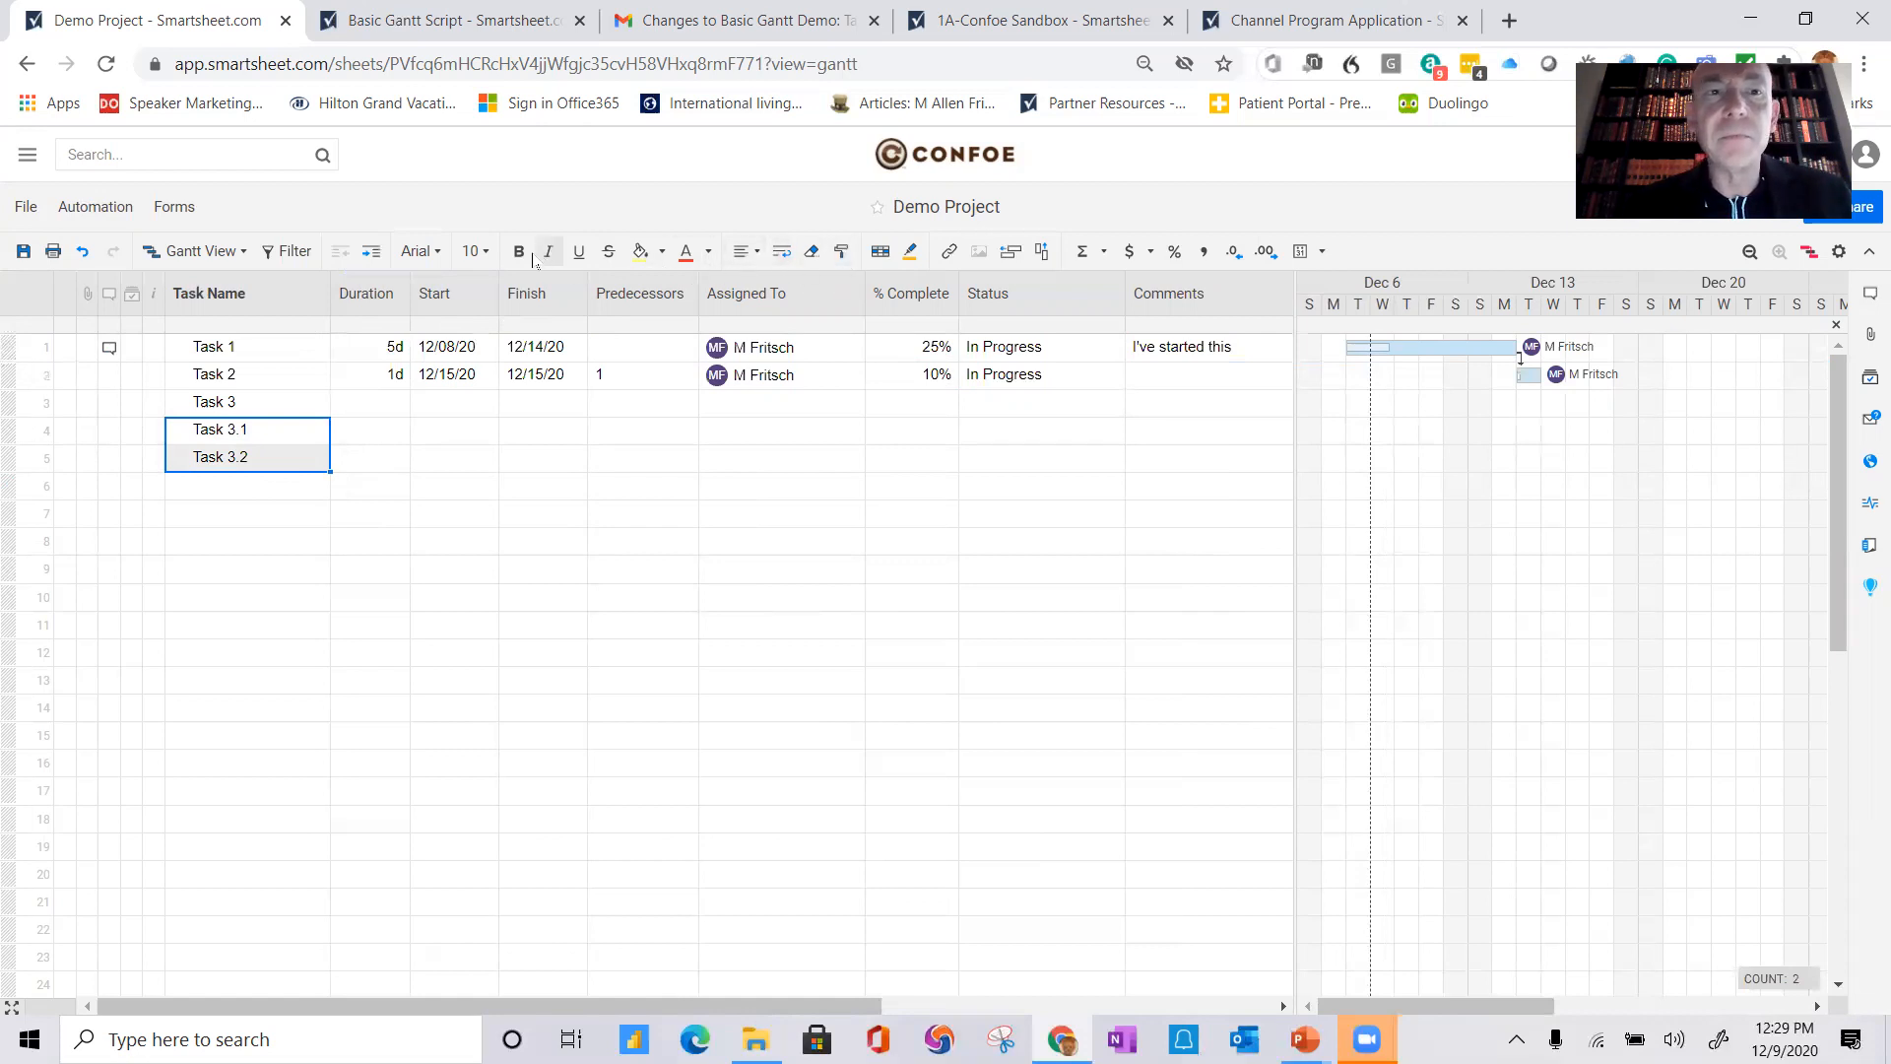
pyautogui.click(373, 255)
pyautogui.click(537, 707)
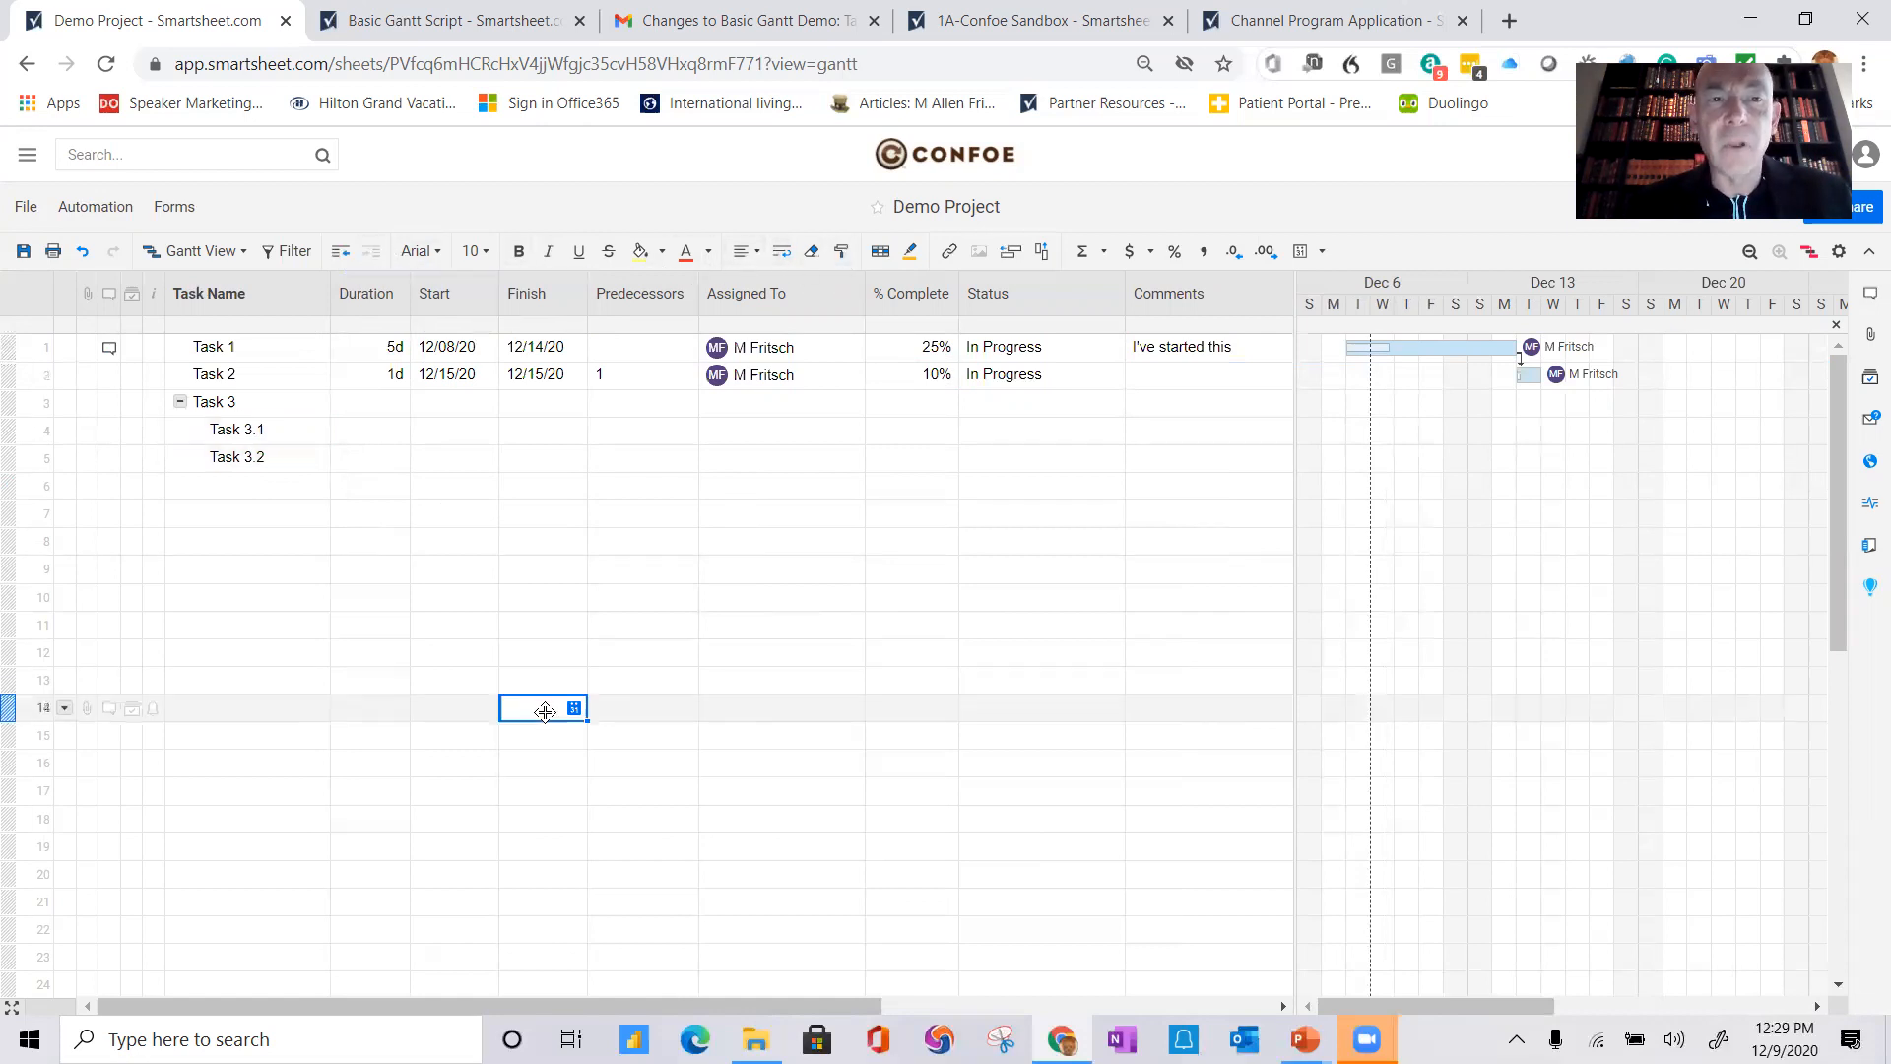
pyautogui.click(24, 251)
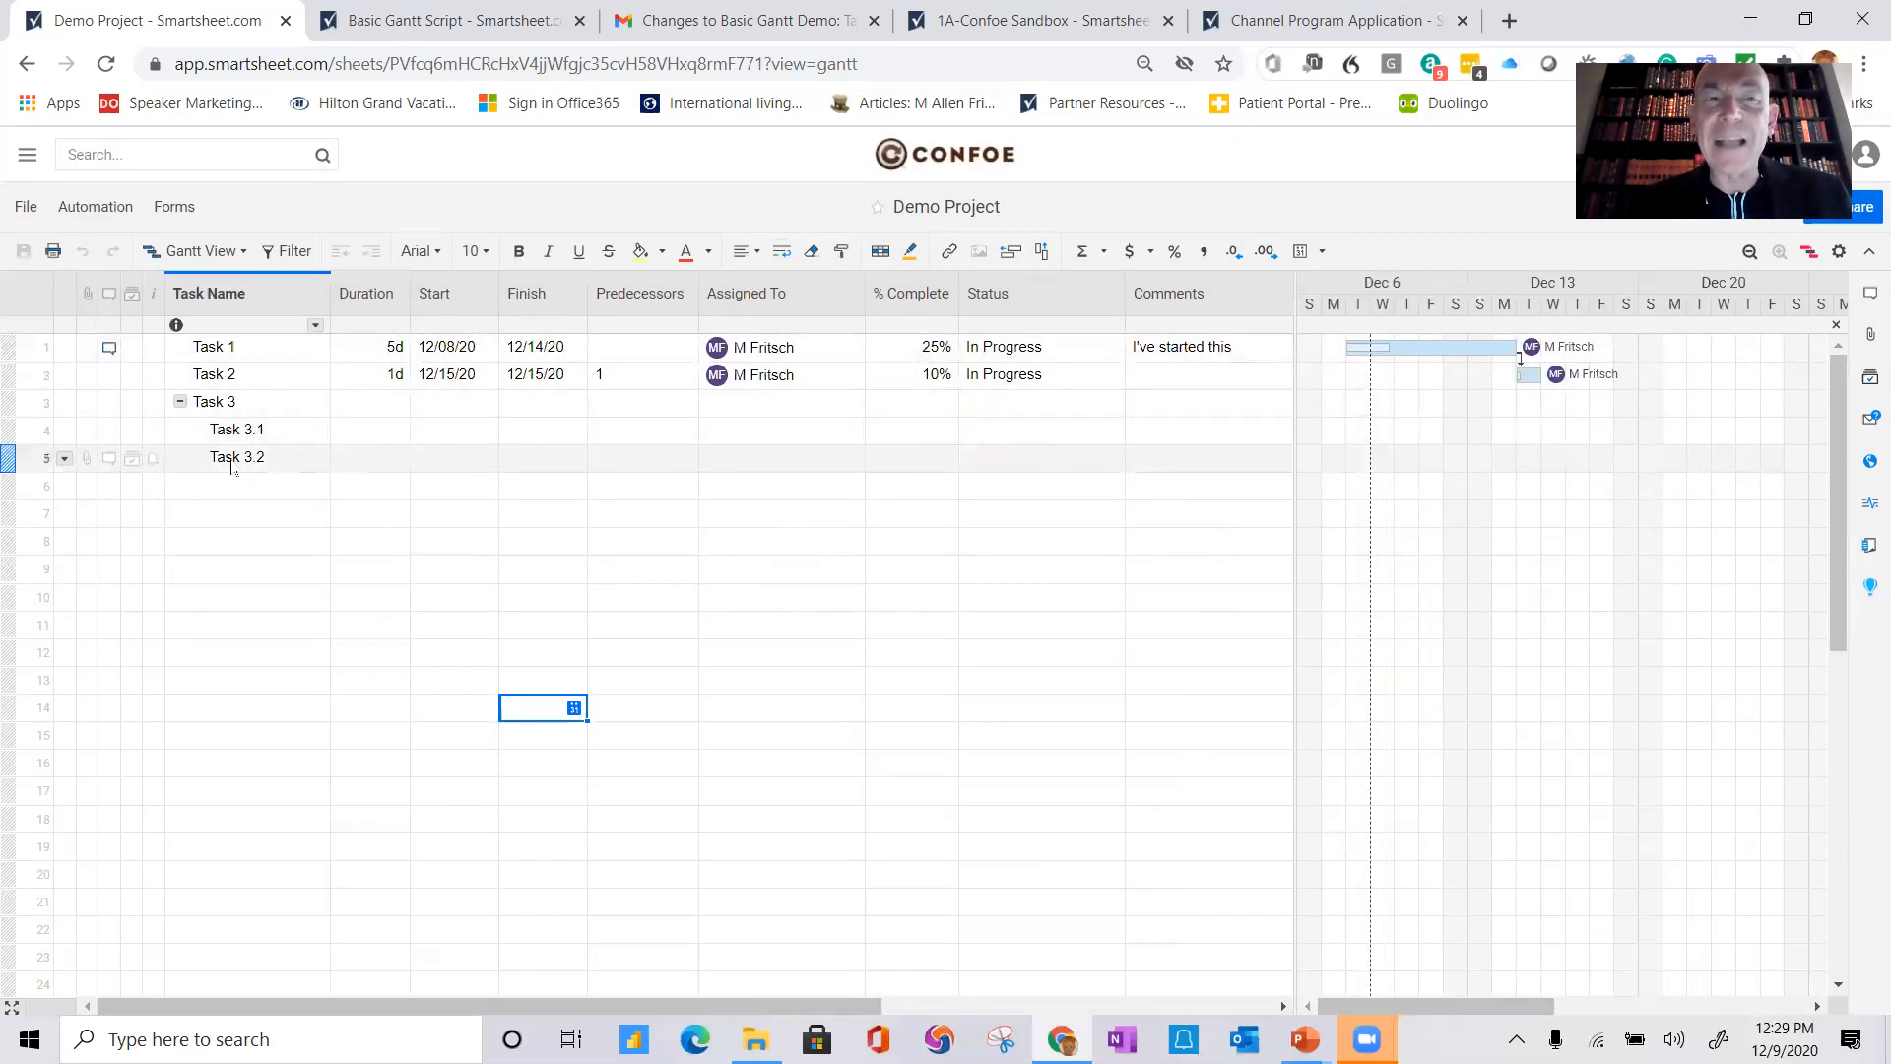
# Step: Set Task 3.1's predecessors to 1, 2 and Task 3.2's predecessor to row 4
pyautogui.click(622, 441)
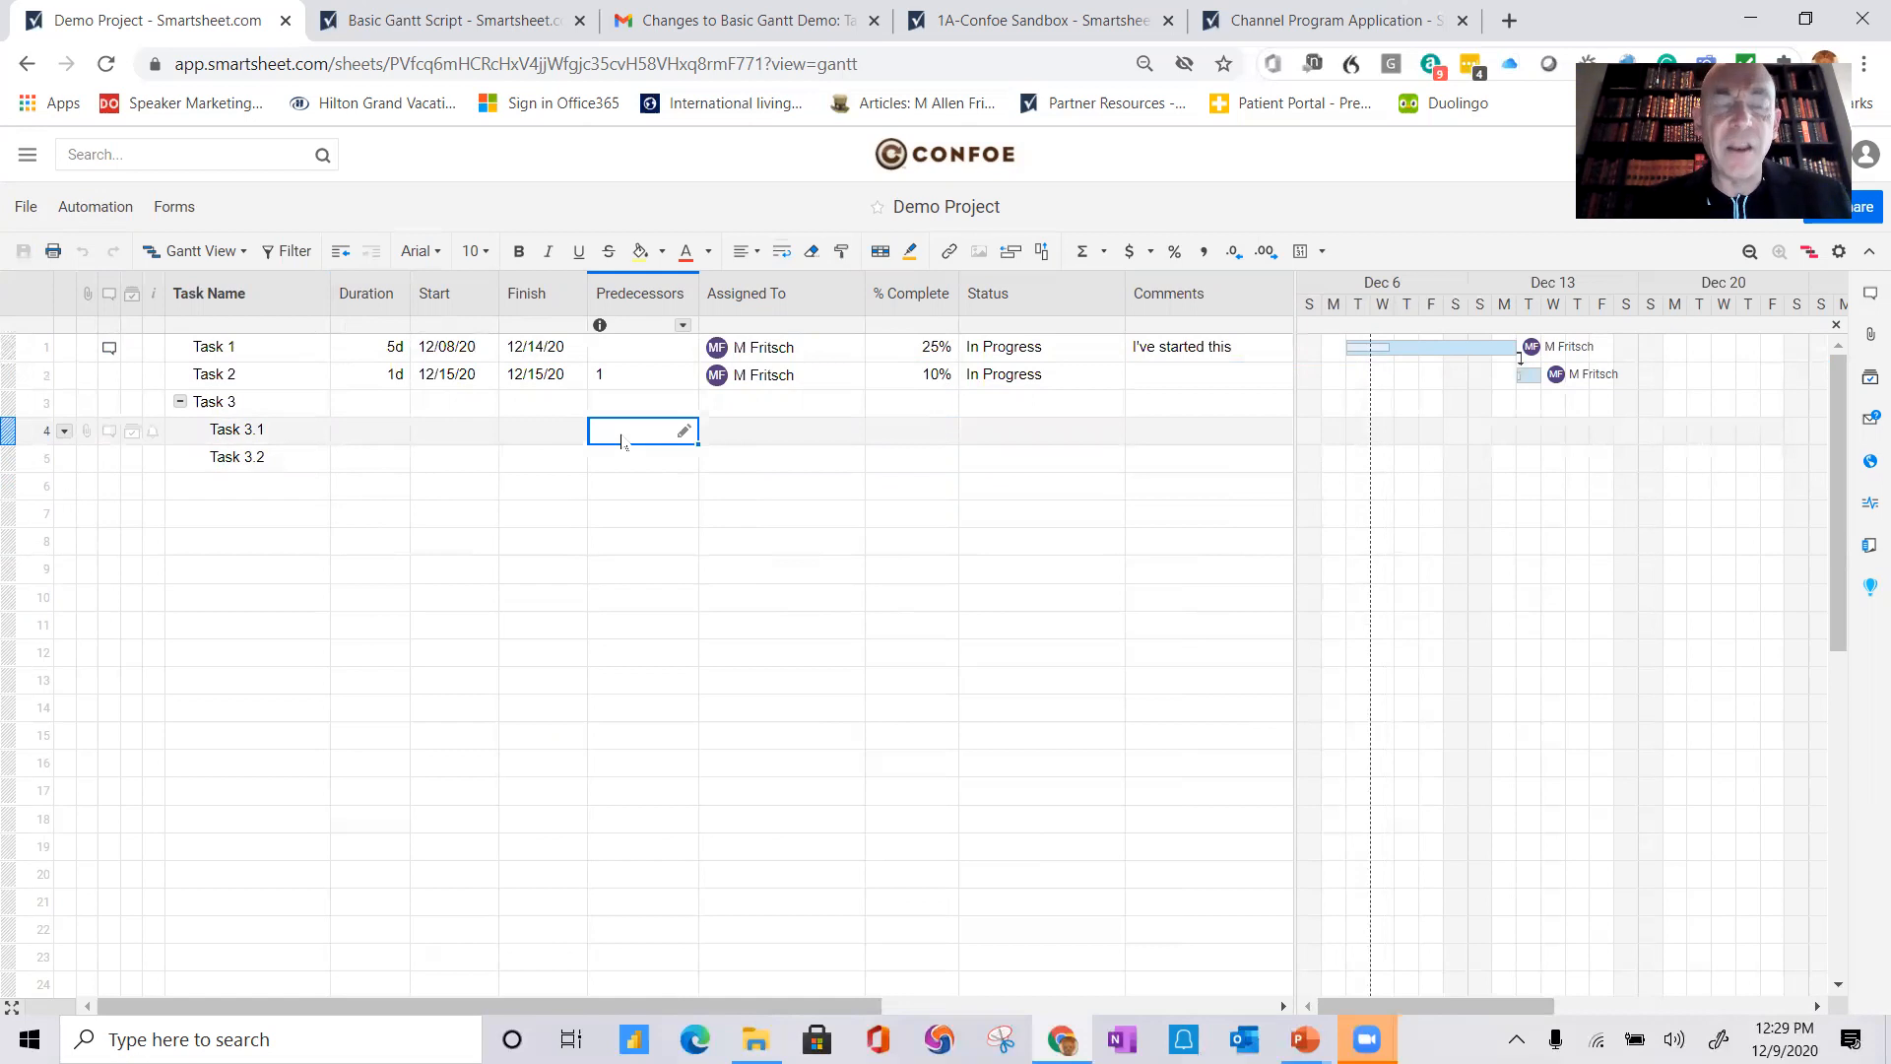
pyautogui.write('1,2')
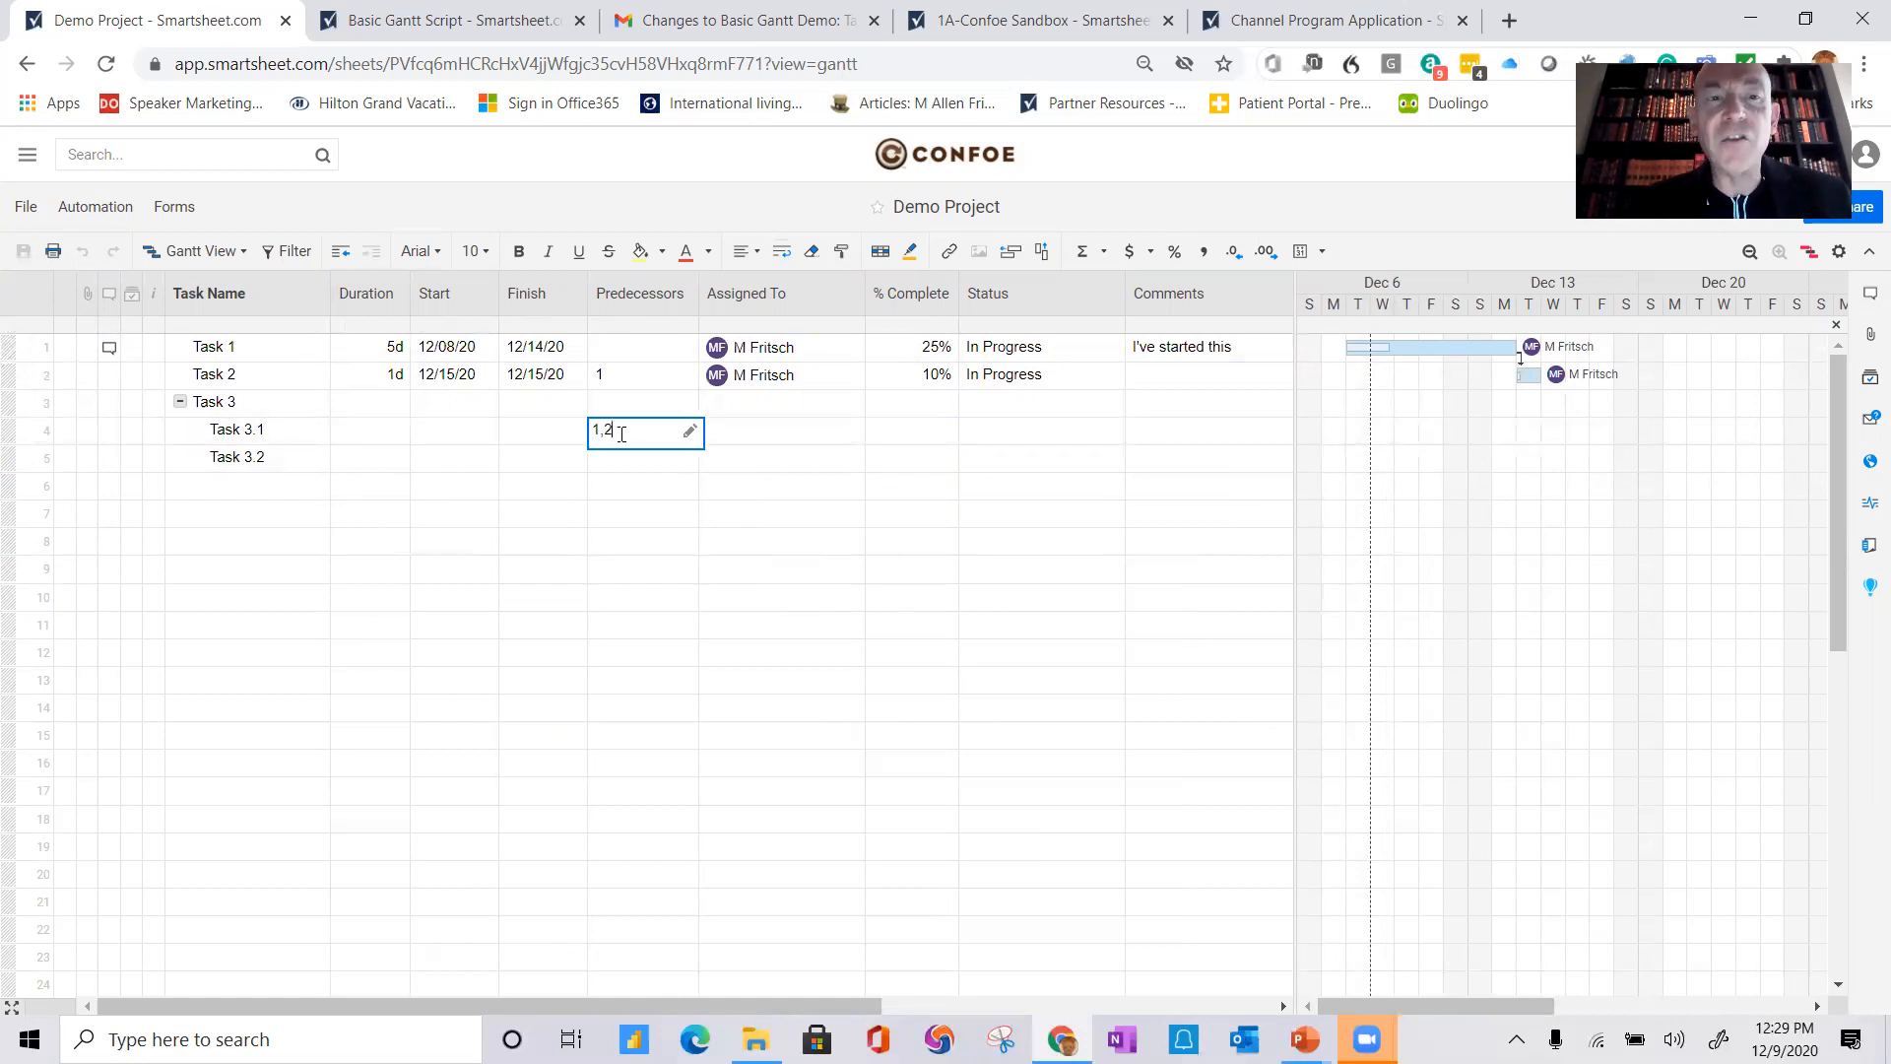
pyautogui.press('Return')
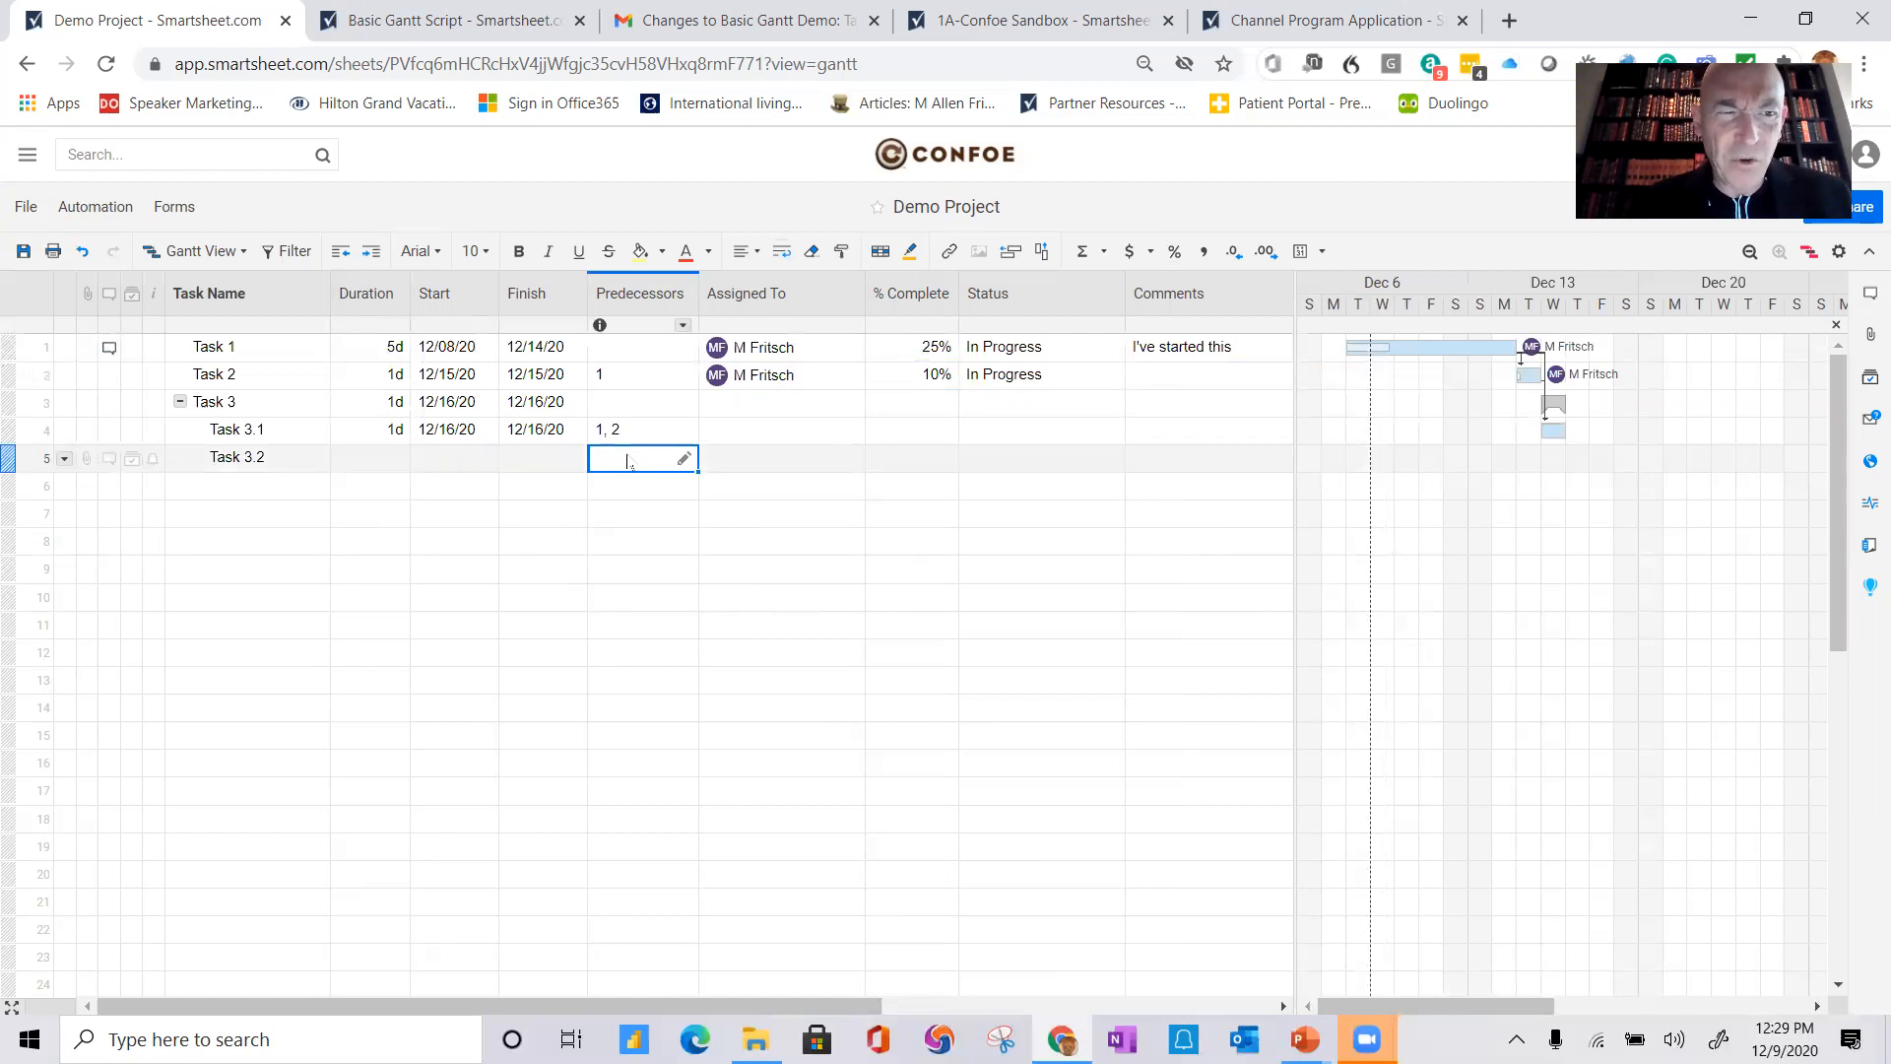
pyautogui.write('4')
pyautogui.press('Return')
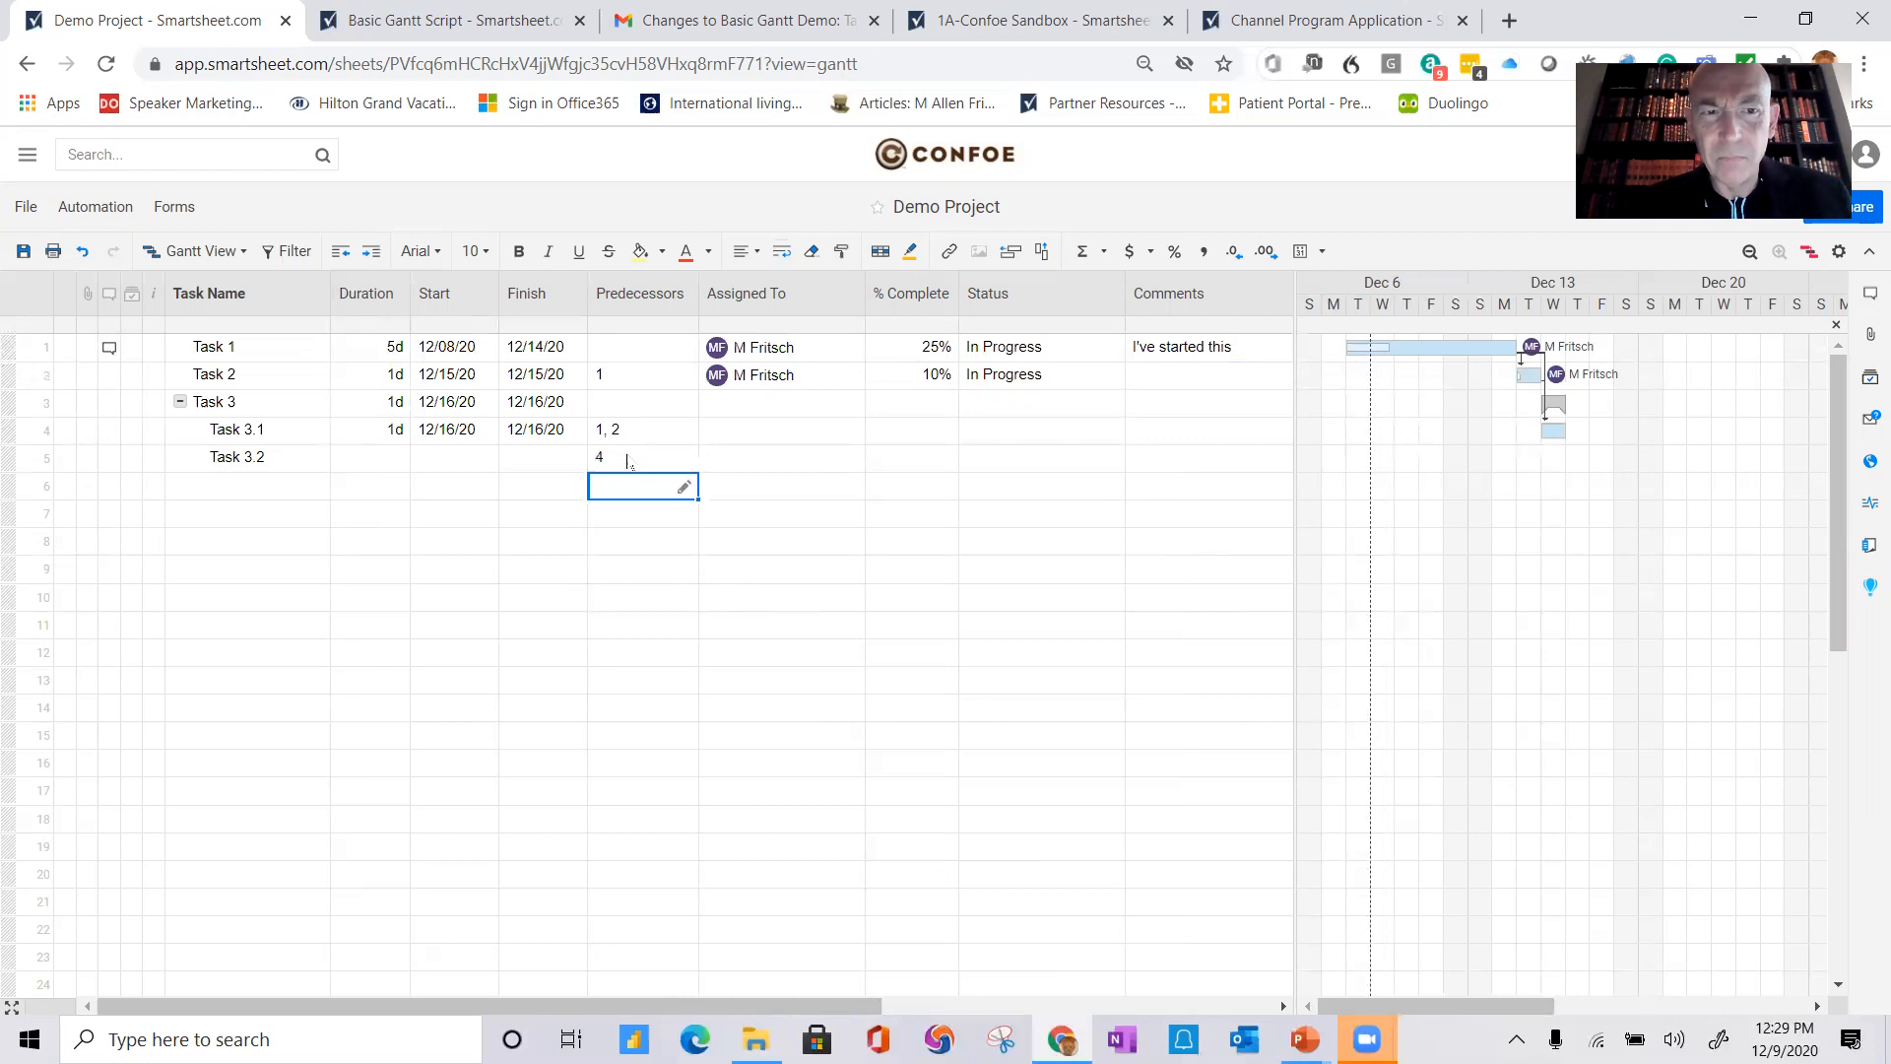
# Step: Set Task 3.1's duration to 3d and Task 3.2's duration to 1w
pyautogui.click(395, 434)
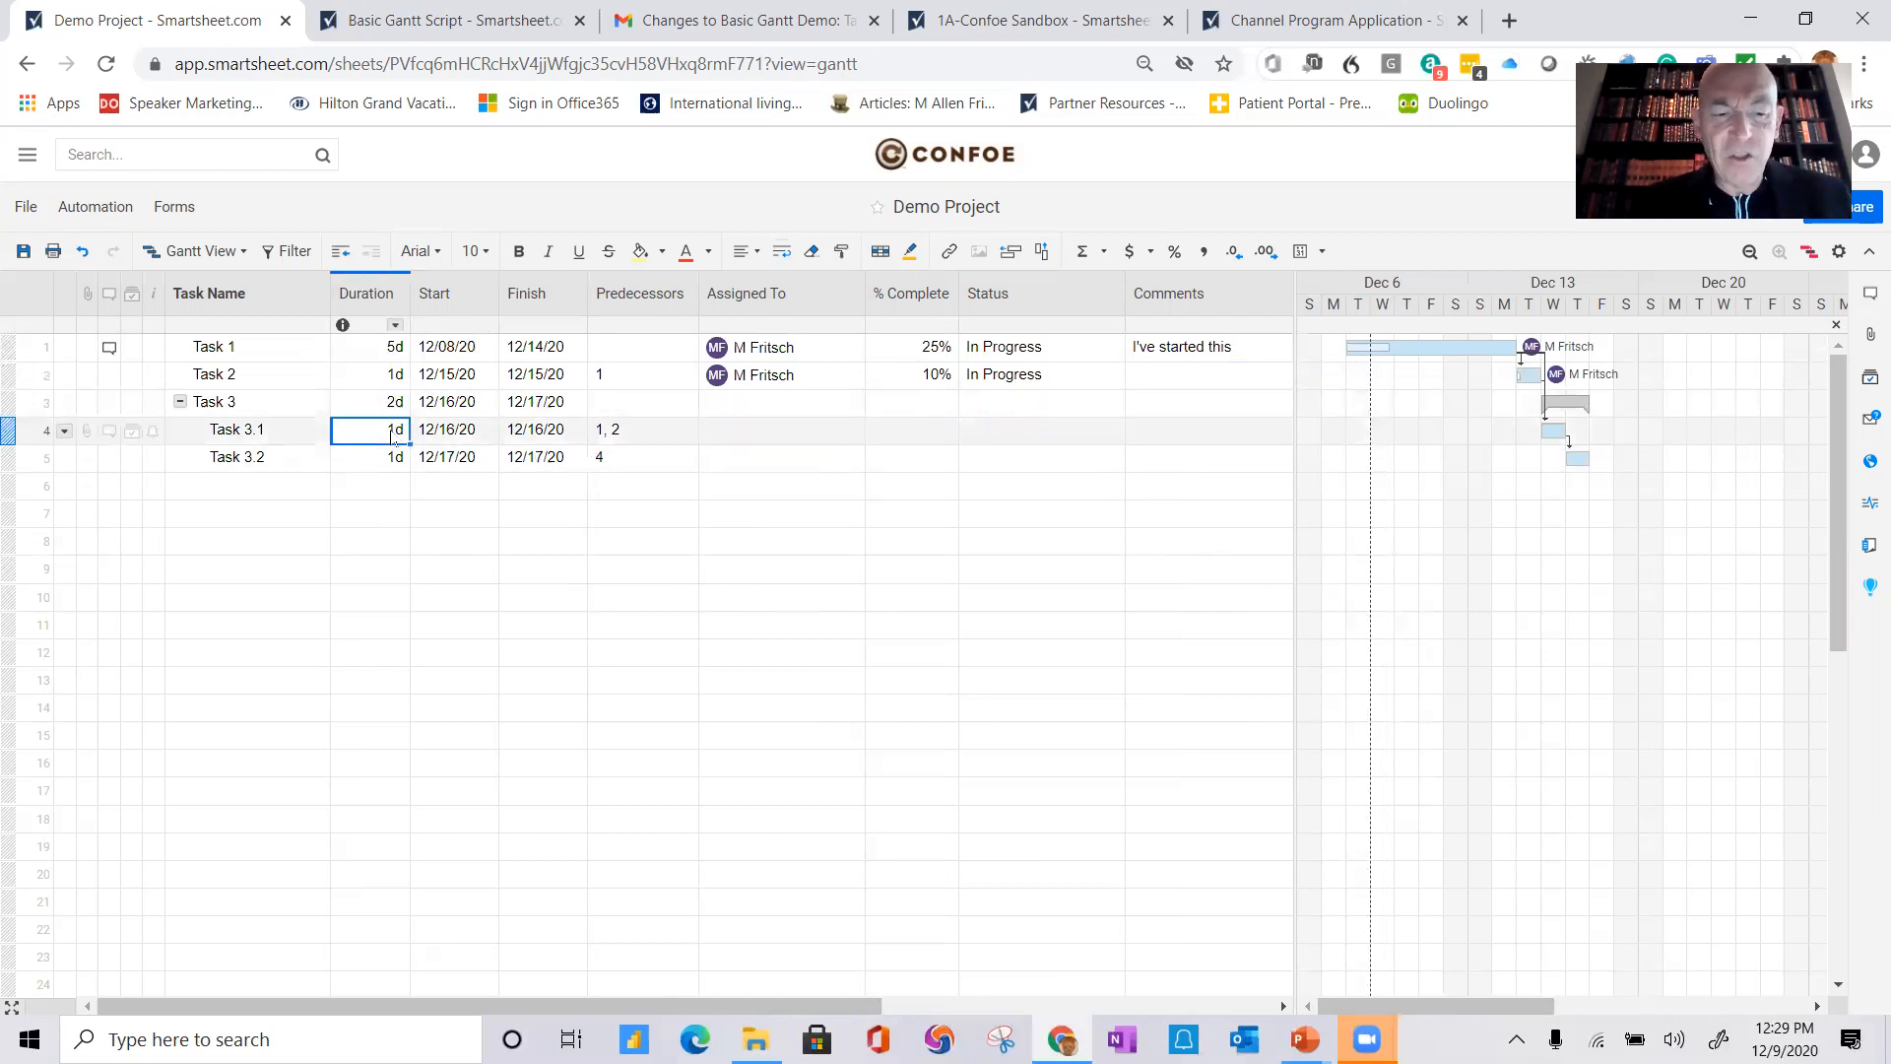
pyautogui.write('3')
pyautogui.press('Return')
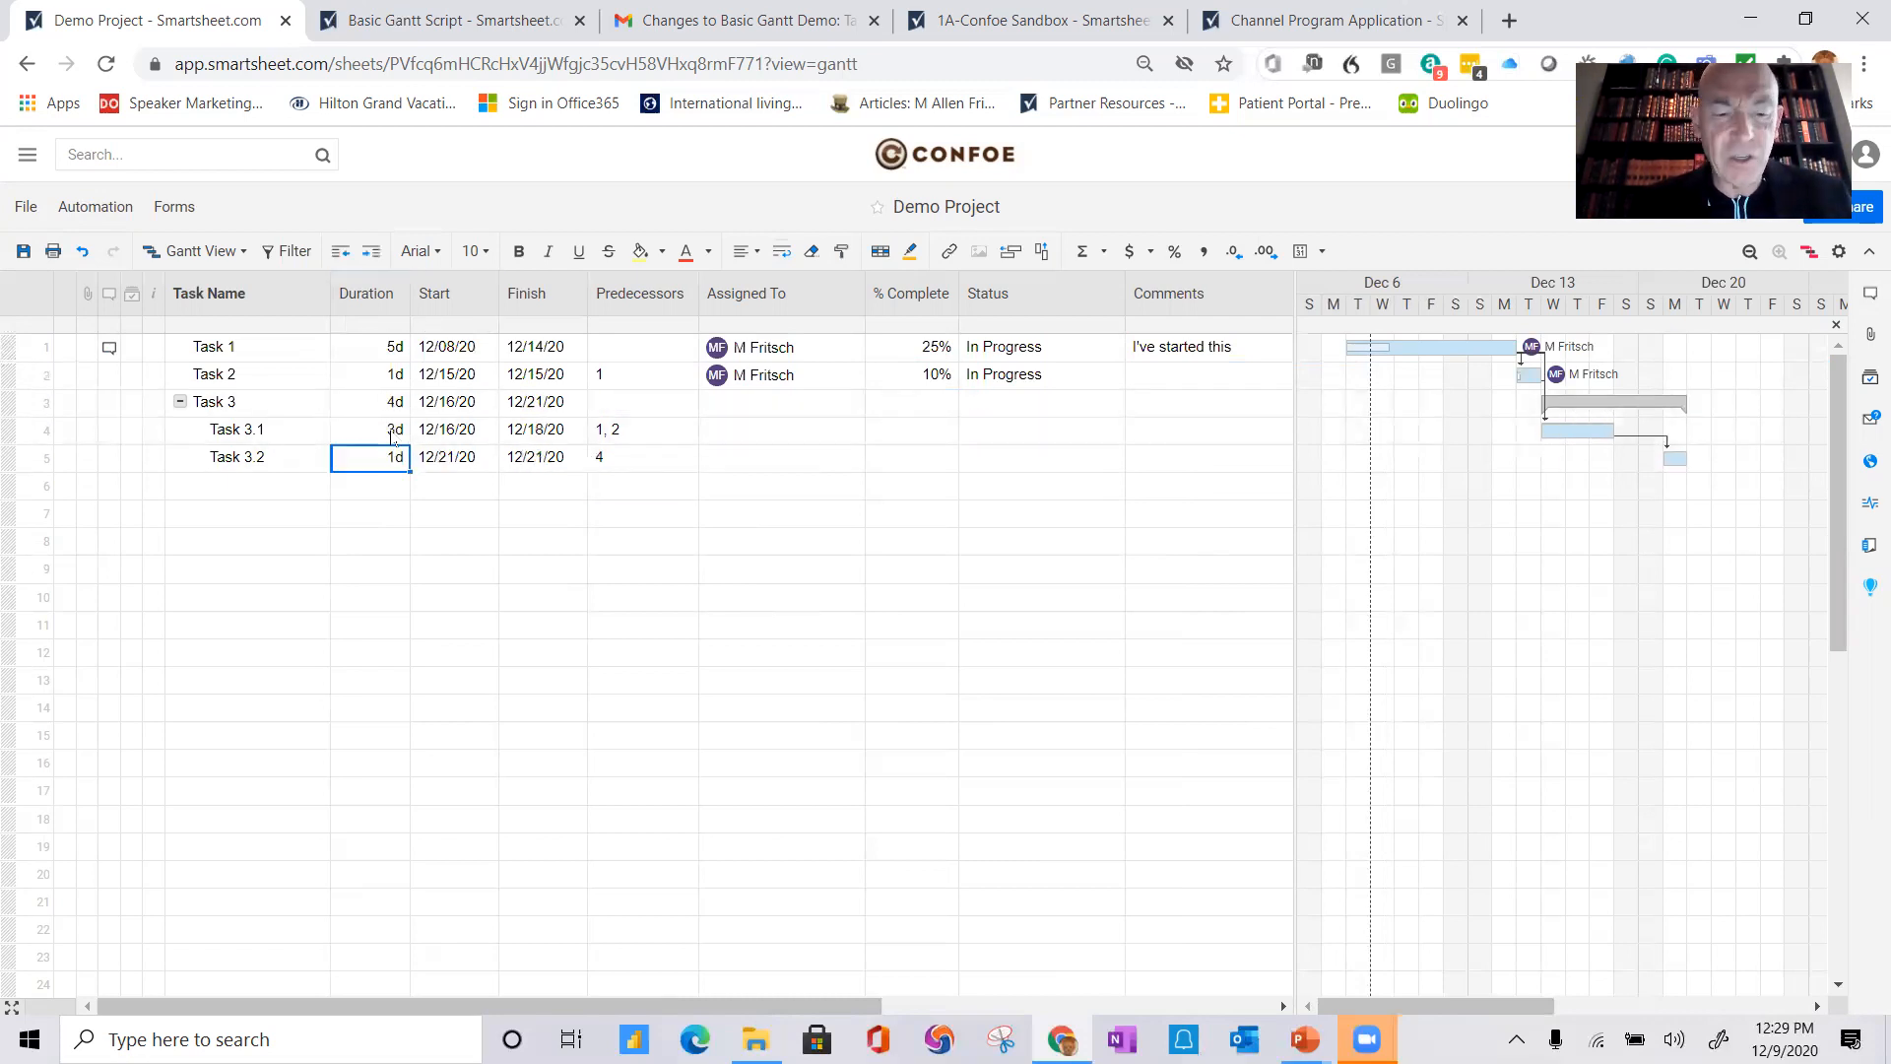
pyautogui.write('1w')
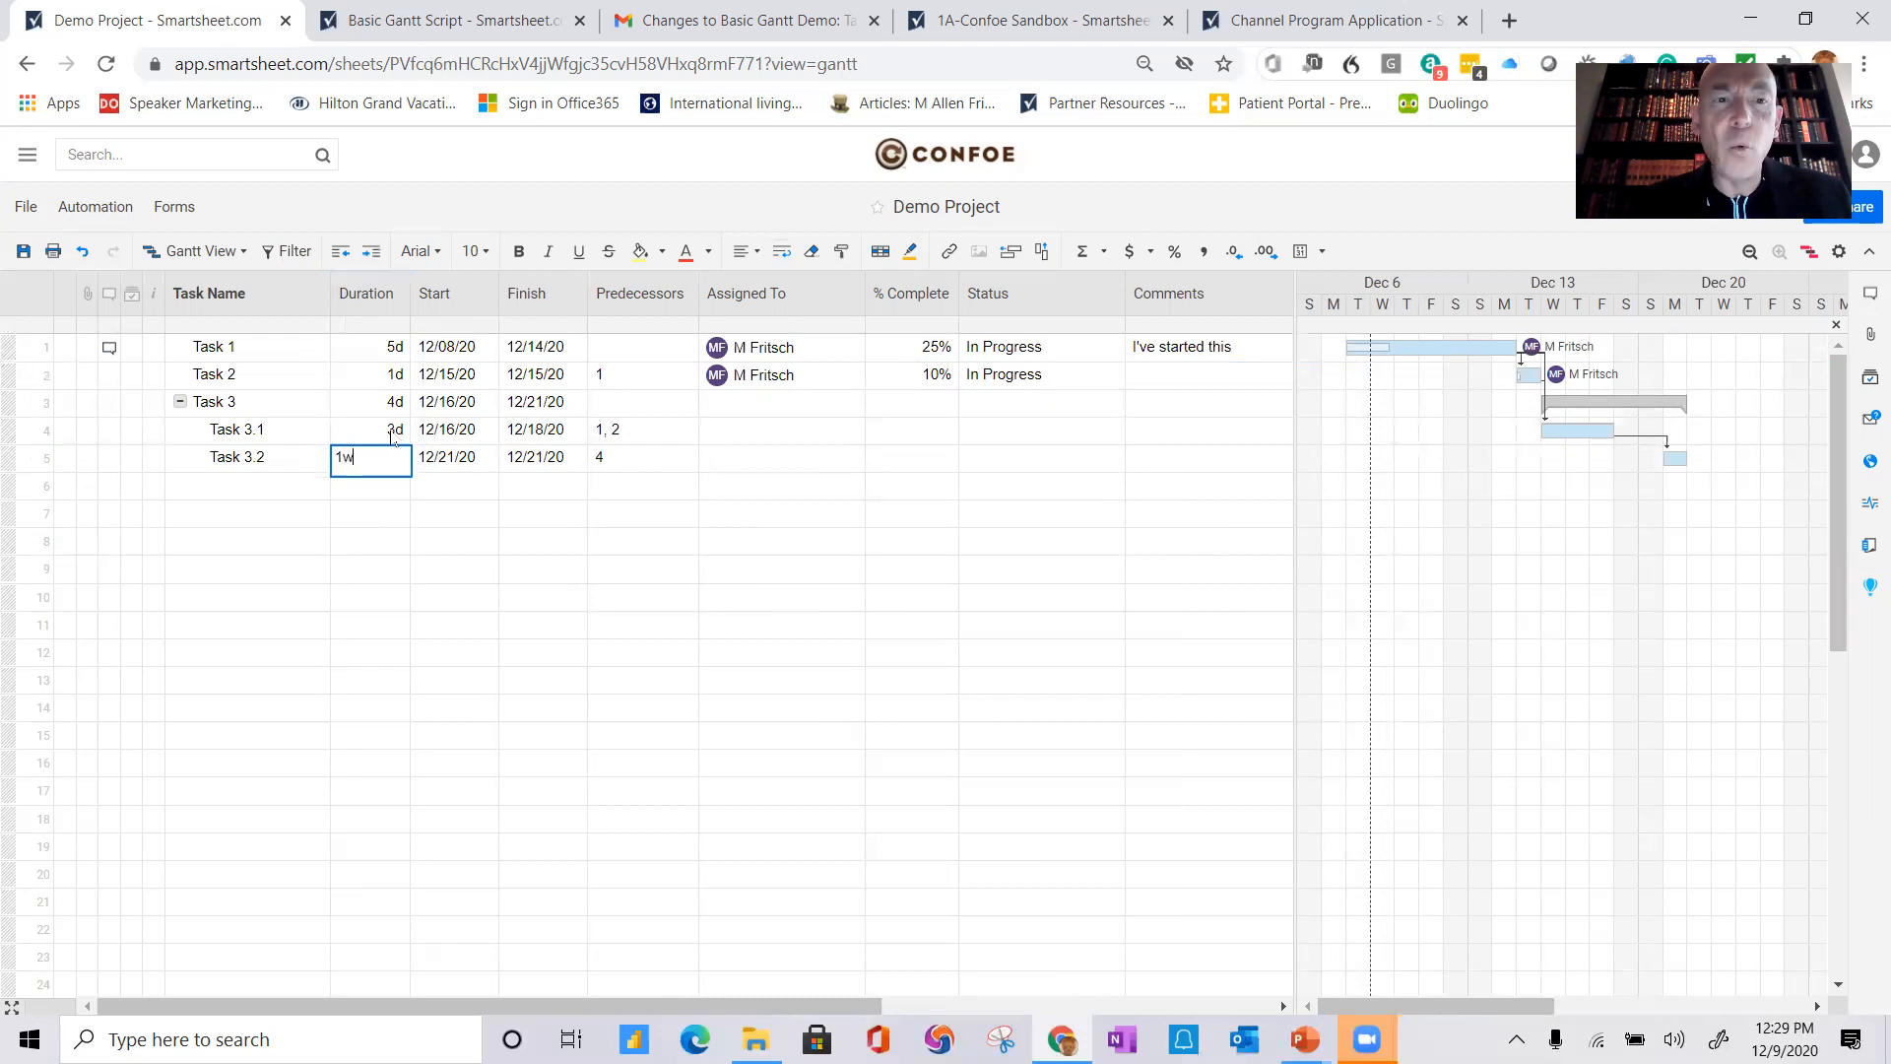
pyautogui.press('Return')
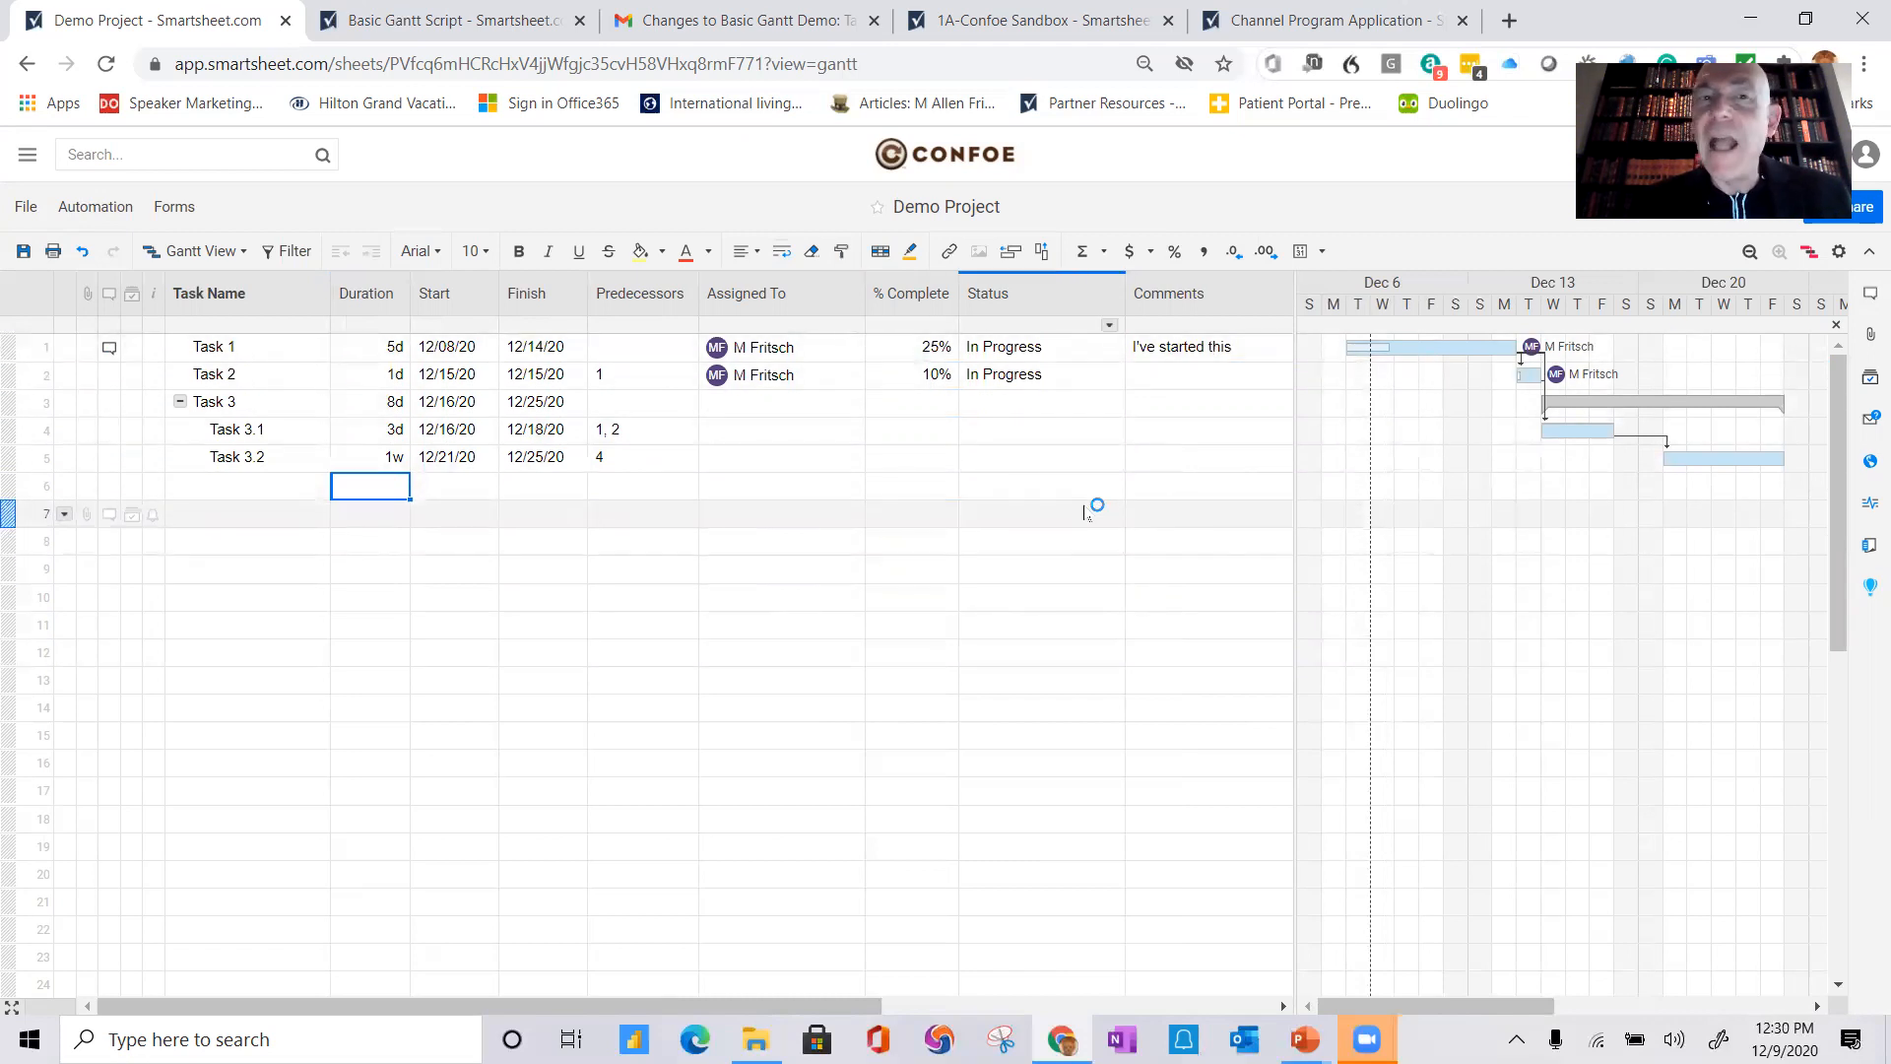
# Step: Assign both Task 3.1 and Task 3.2 to a second collaborator and save the sheet
pyautogui.click(751, 434)
pyautogui.write('M')
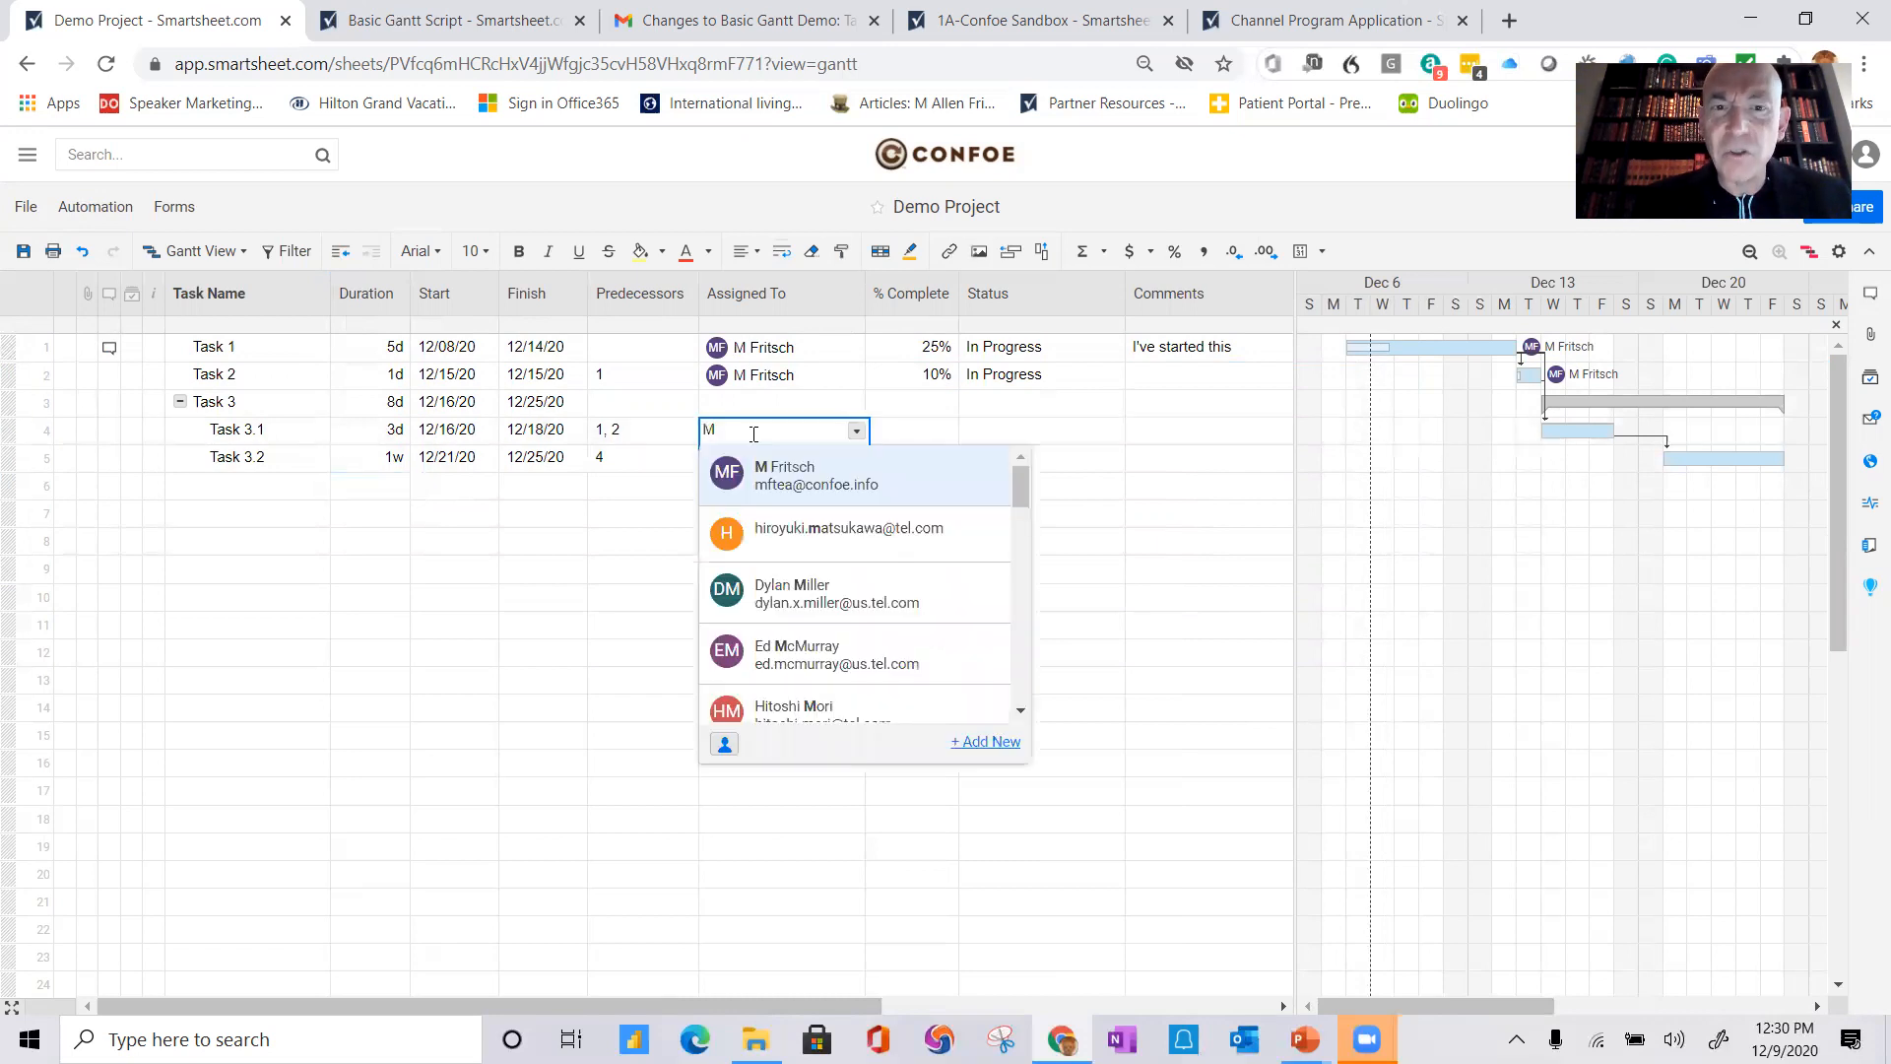
pyautogui.write('ike')
pyautogui.click(822, 483)
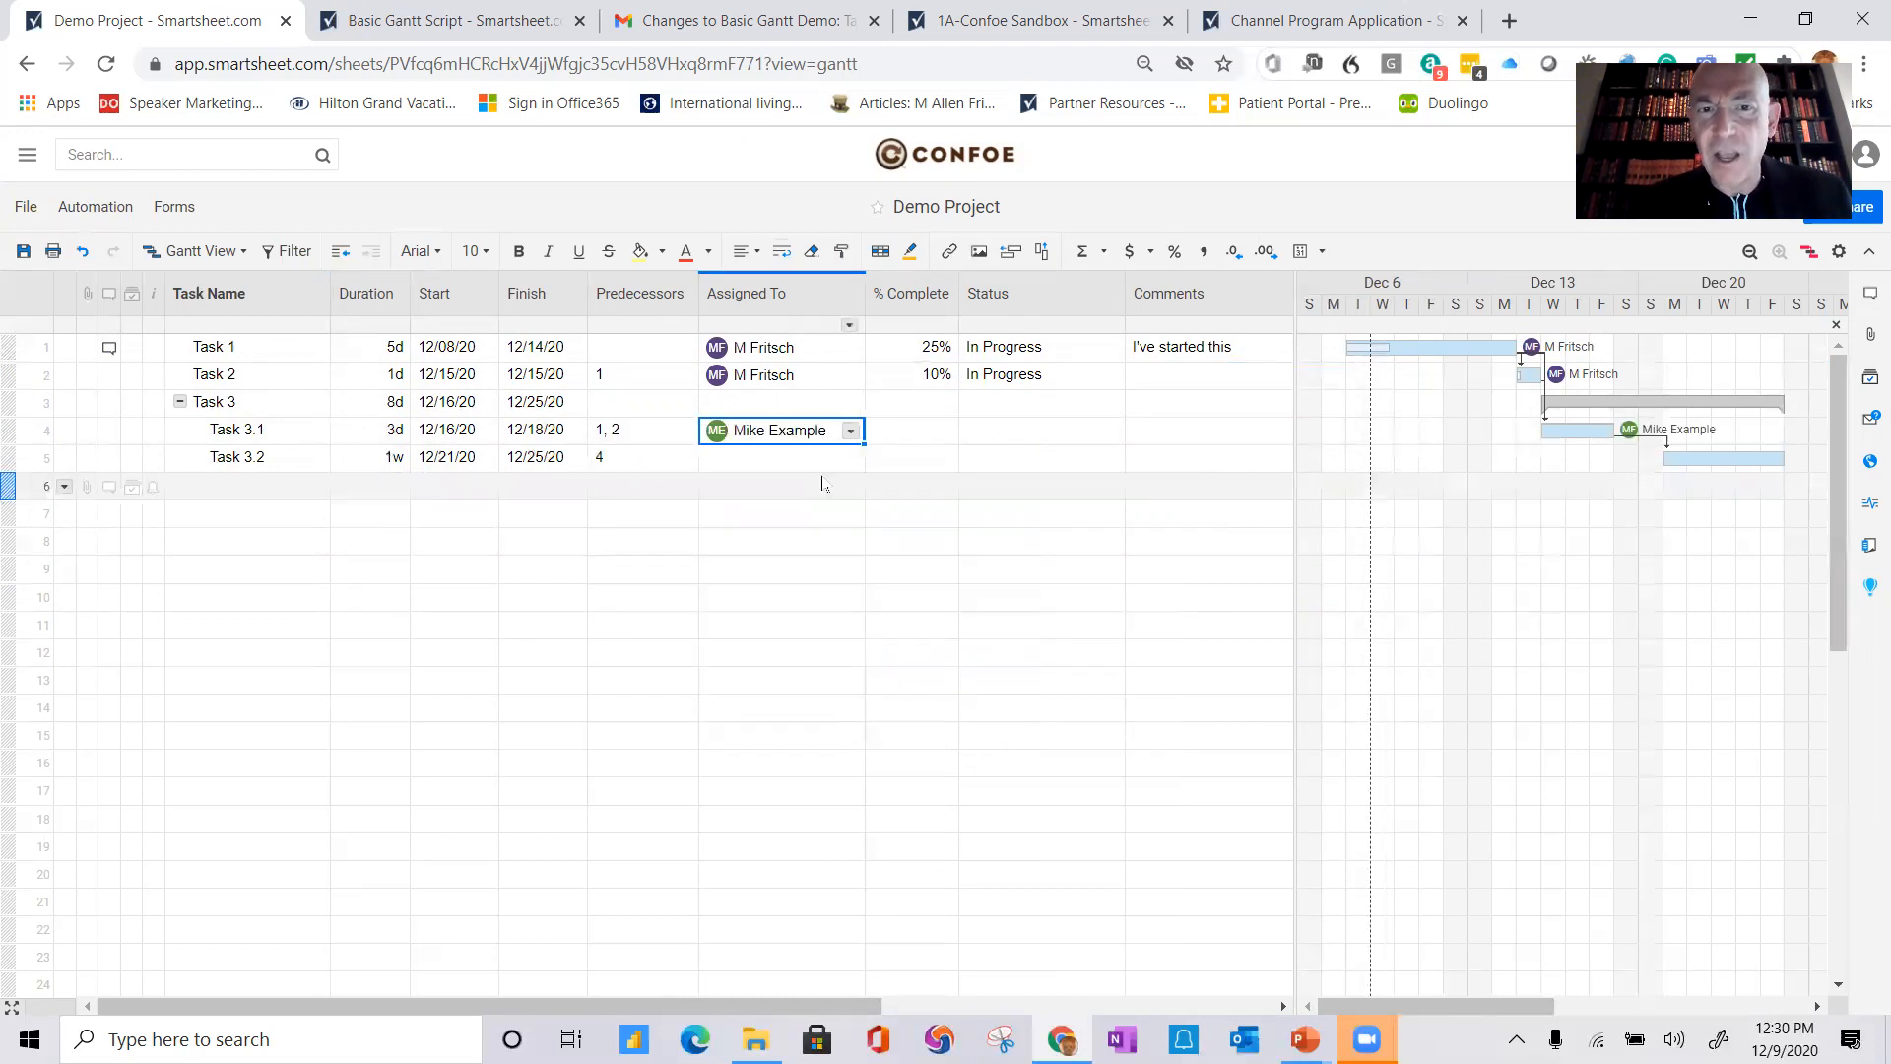
pyautogui.click(781, 460)
pyautogui.write('M')
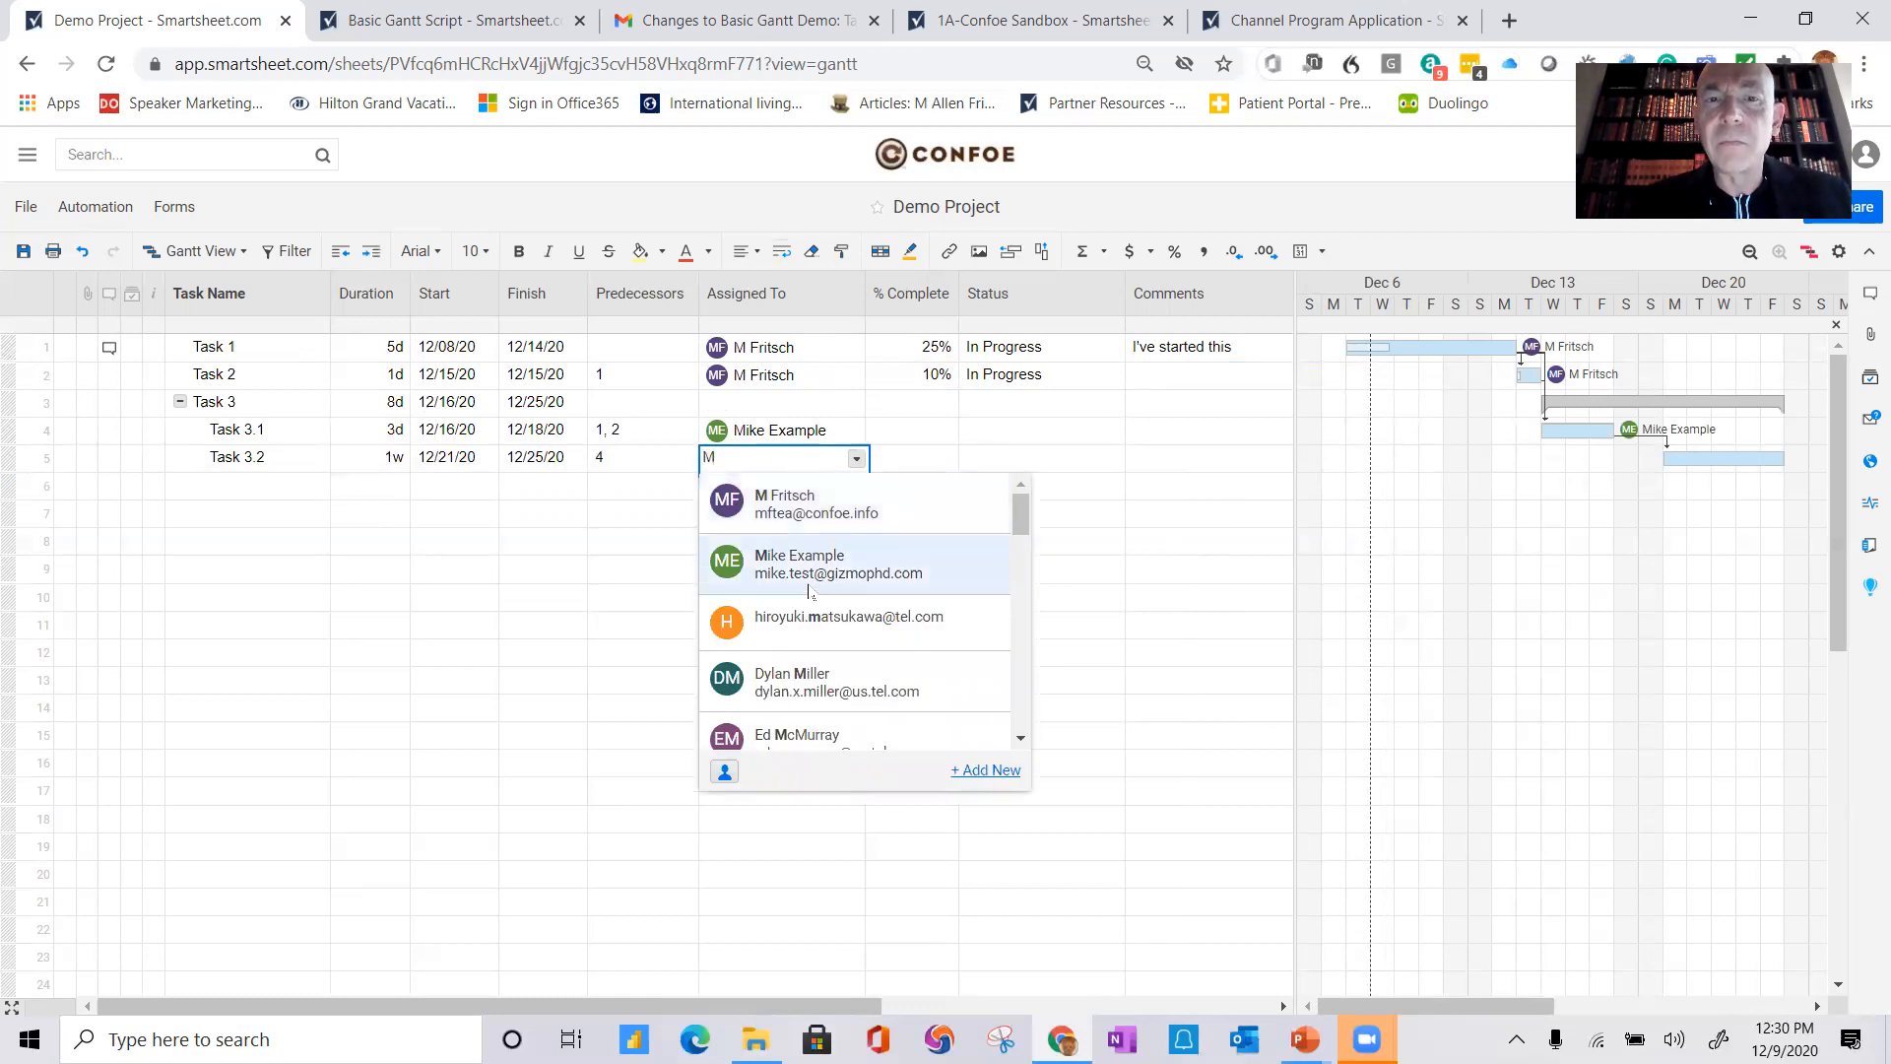
pyautogui.click(778, 563)
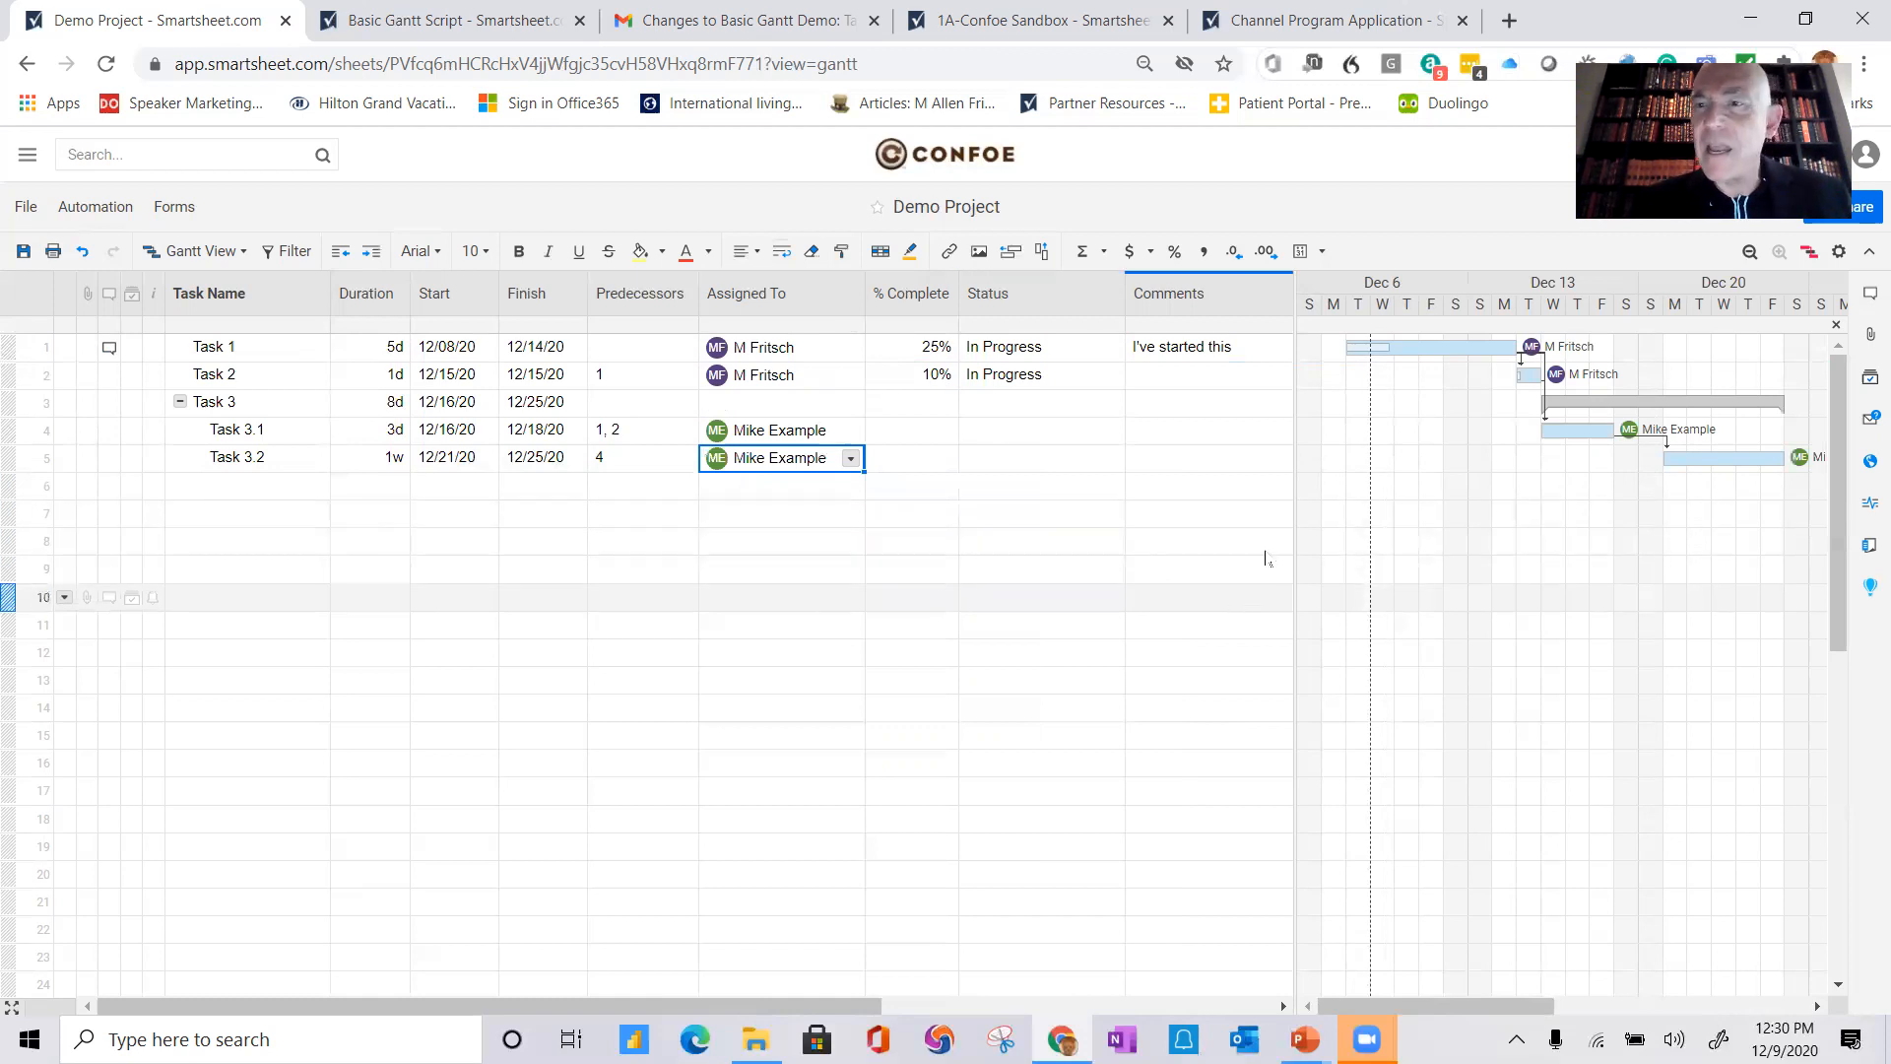
pyautogui.click(23, 251)
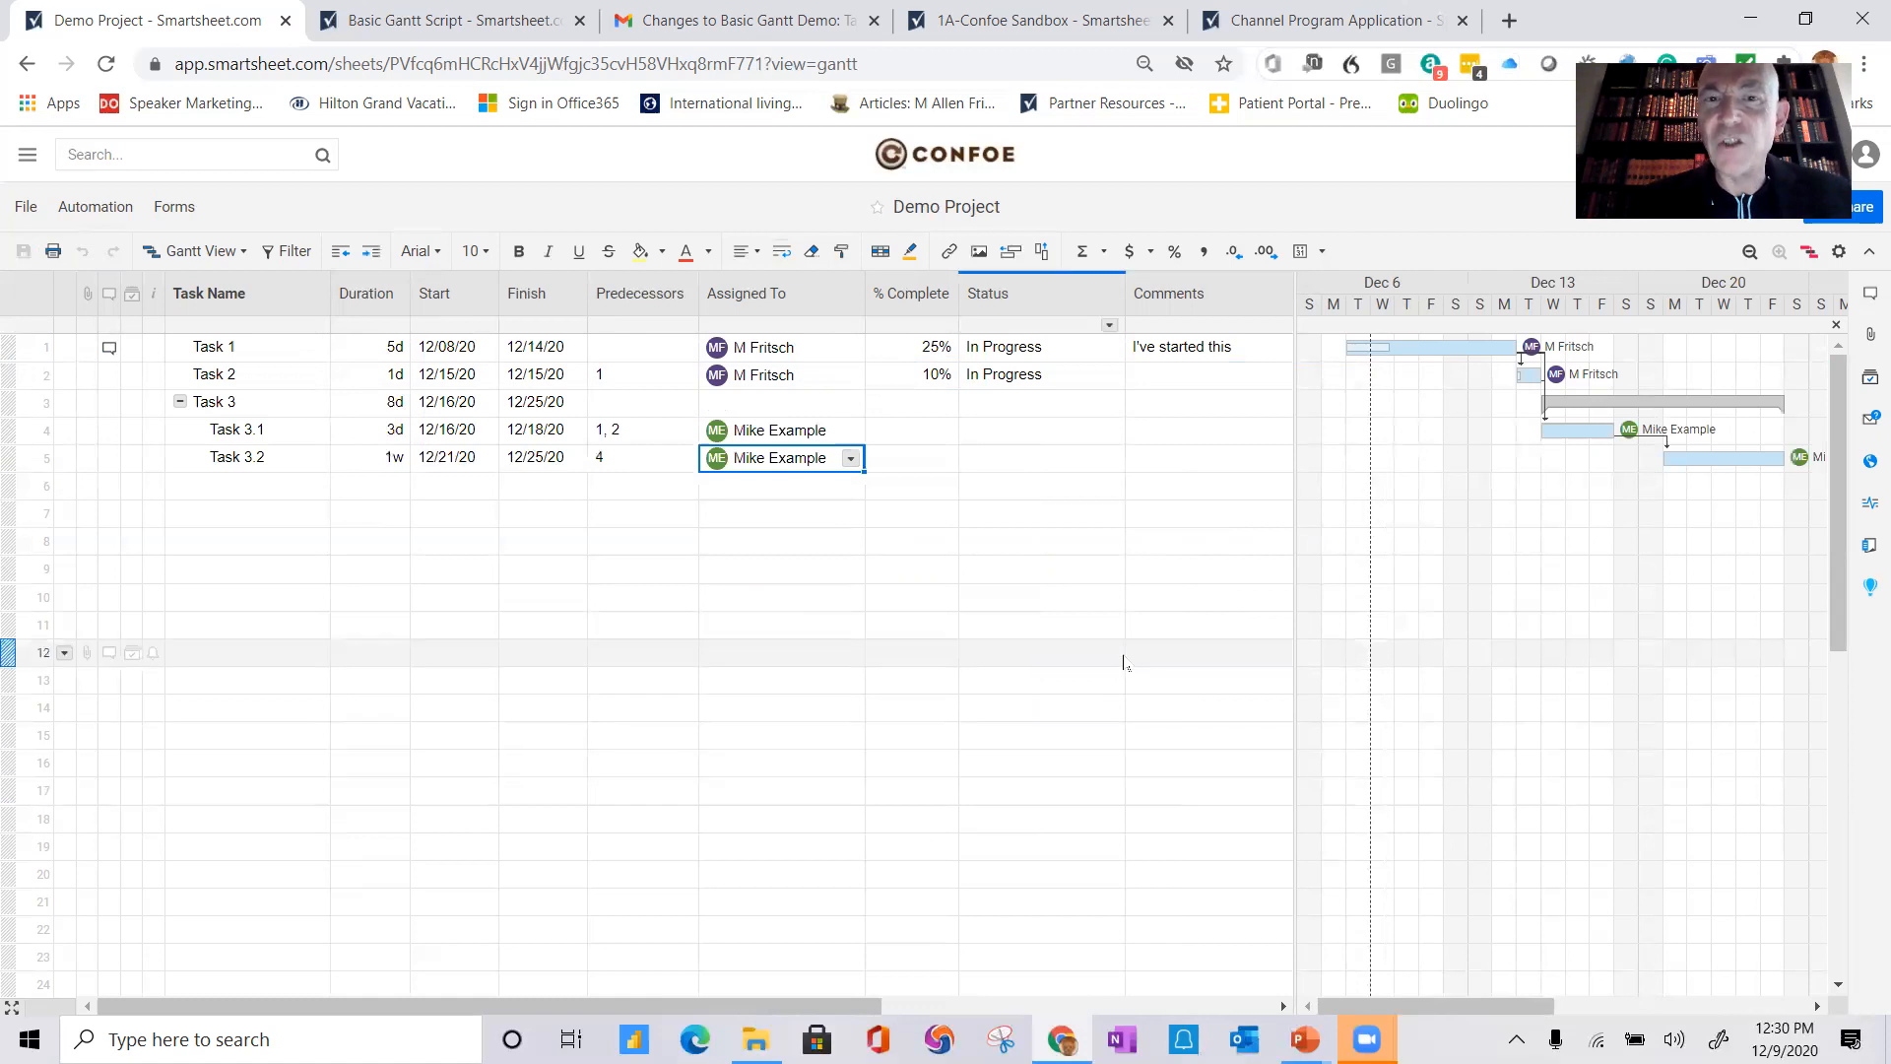
# Step: Set the Status of Task 3.1 and Task 3.2 to Not Started and save the sheet
pyautogui.click(1023, 433)
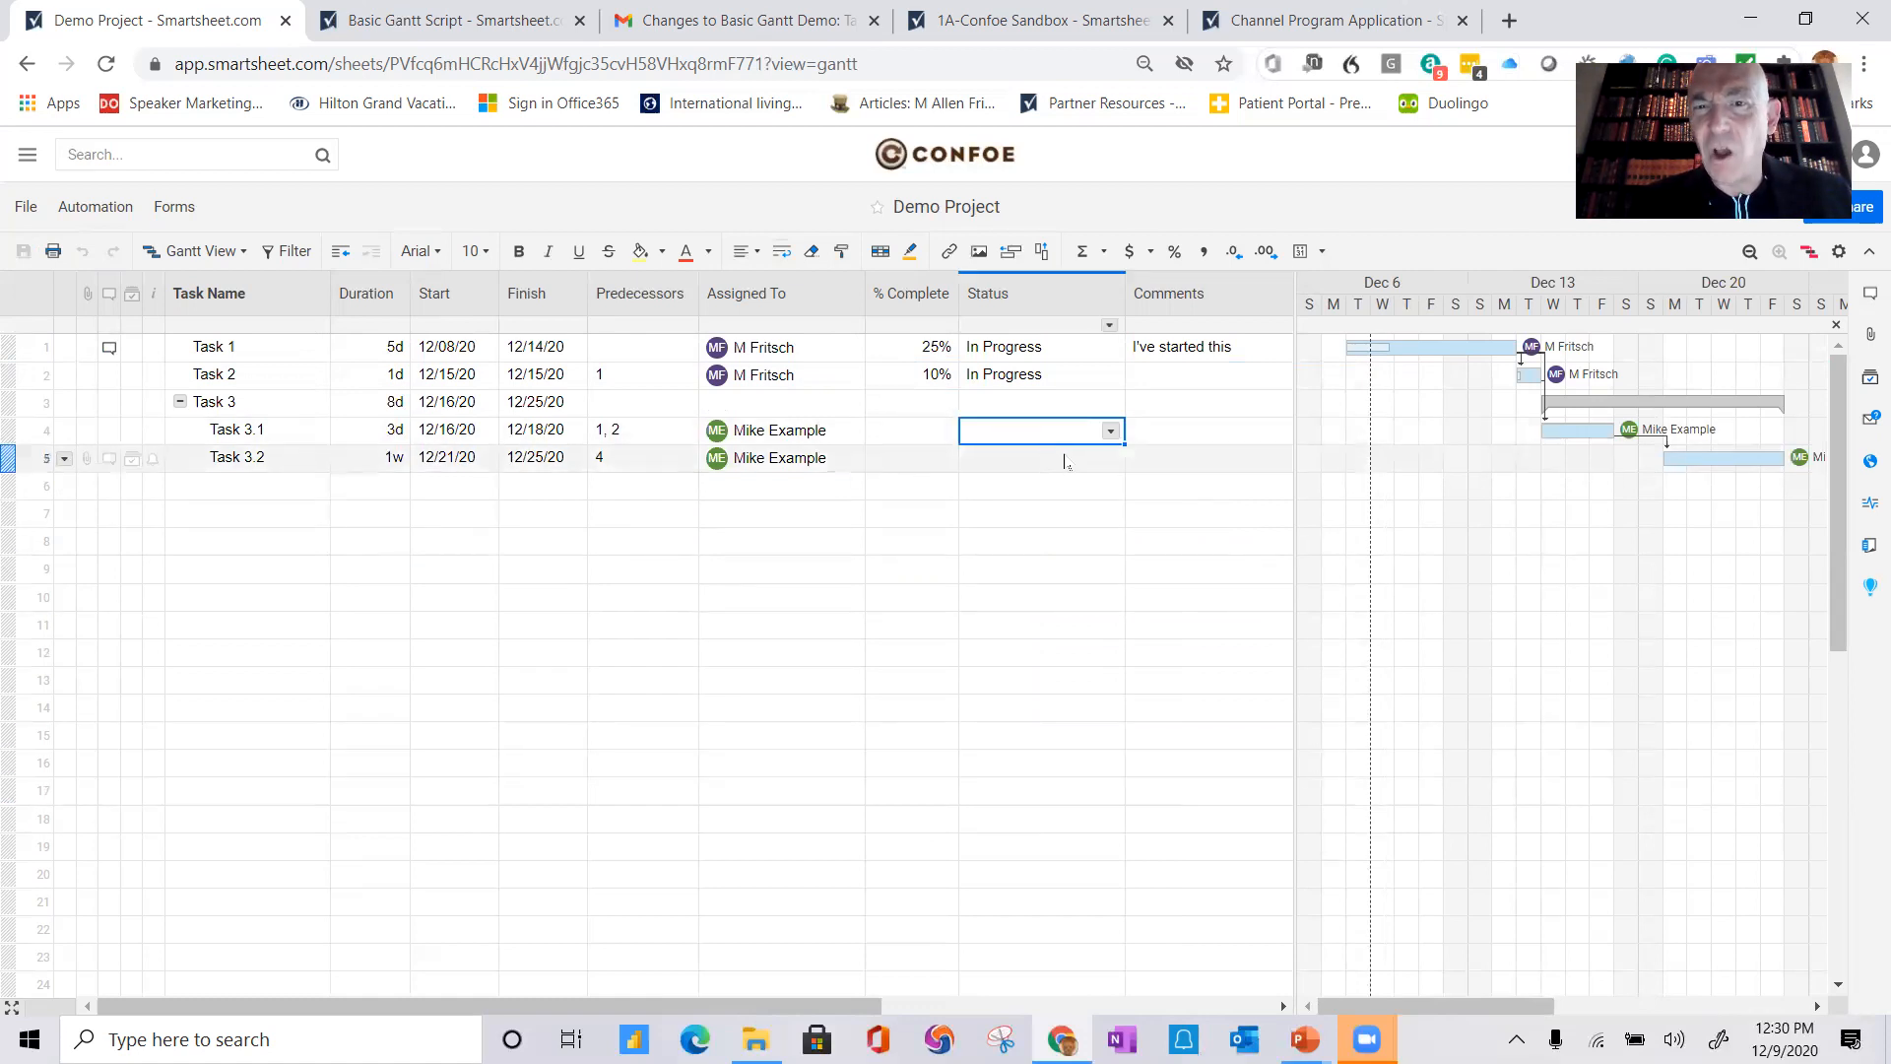
pyautogui.click(1110, 431)
pyautogui.click(1037, 455)
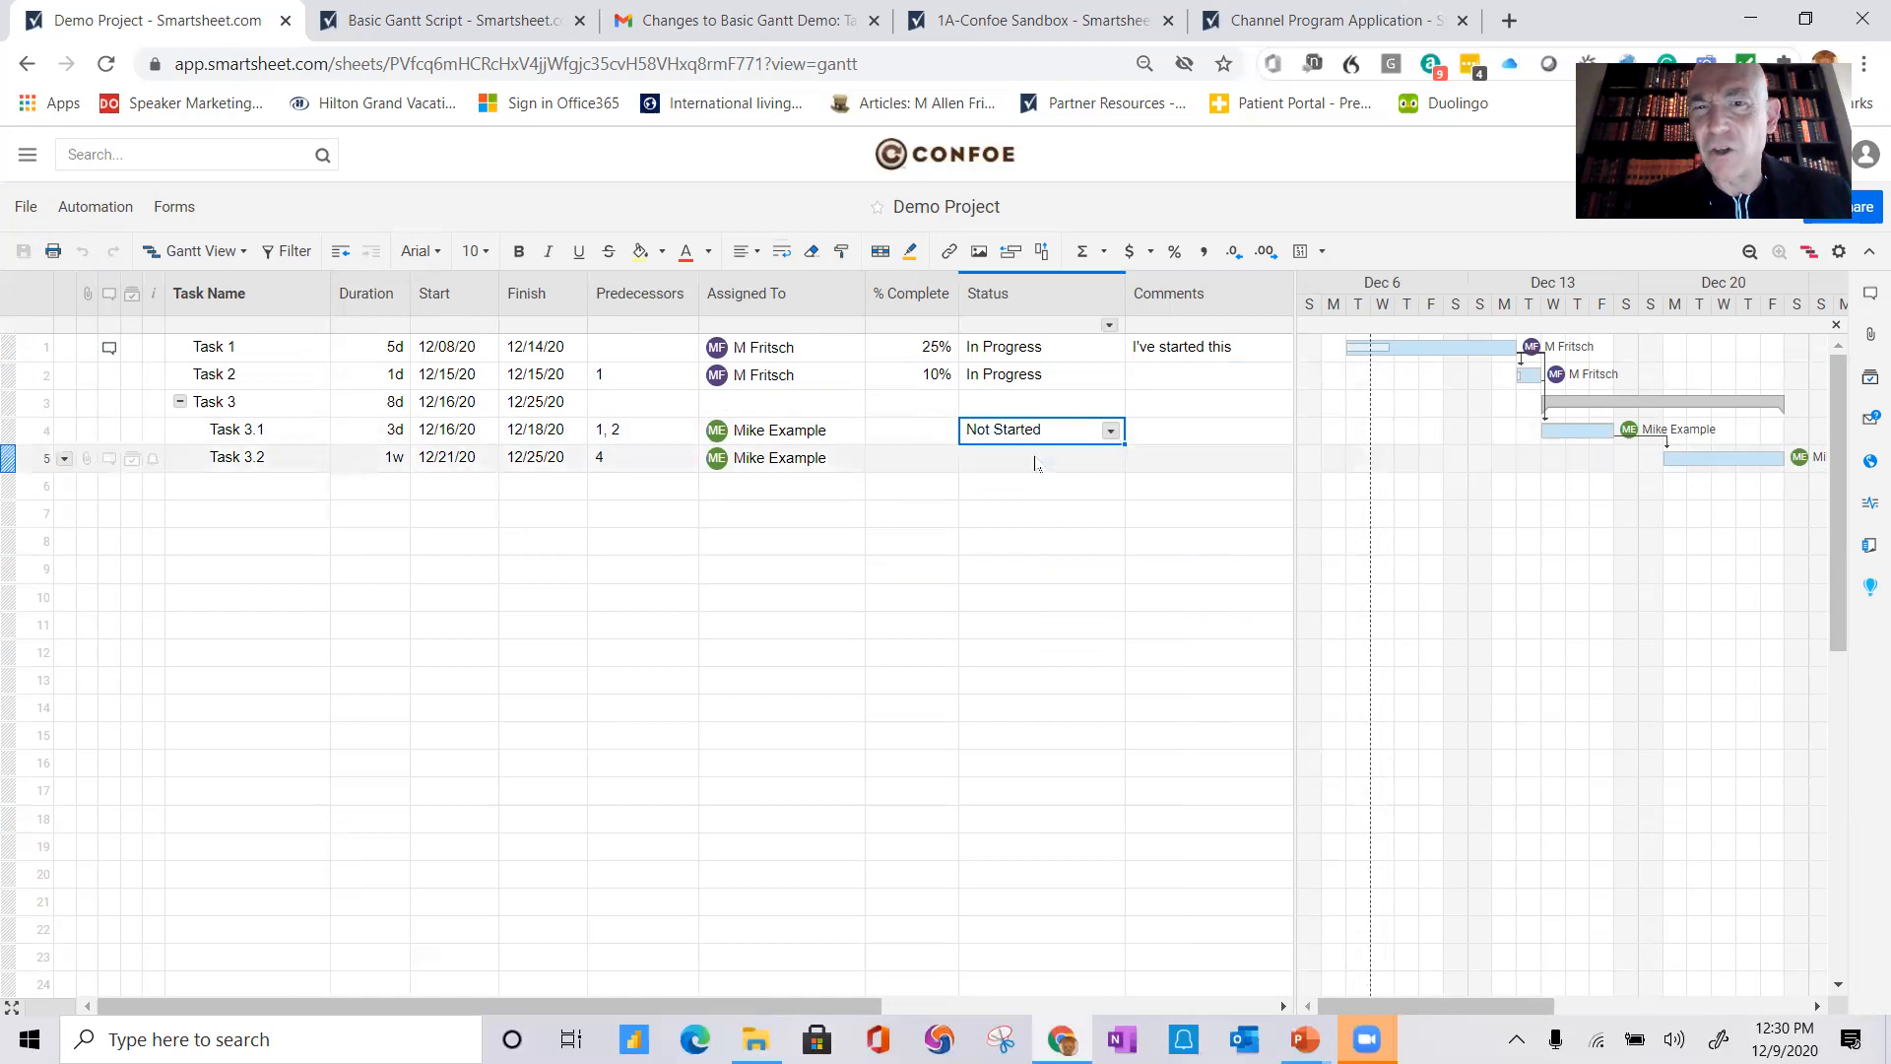
pyautogui.moveTo(1028, 434); pyautogui.dragTo(1032, 458)
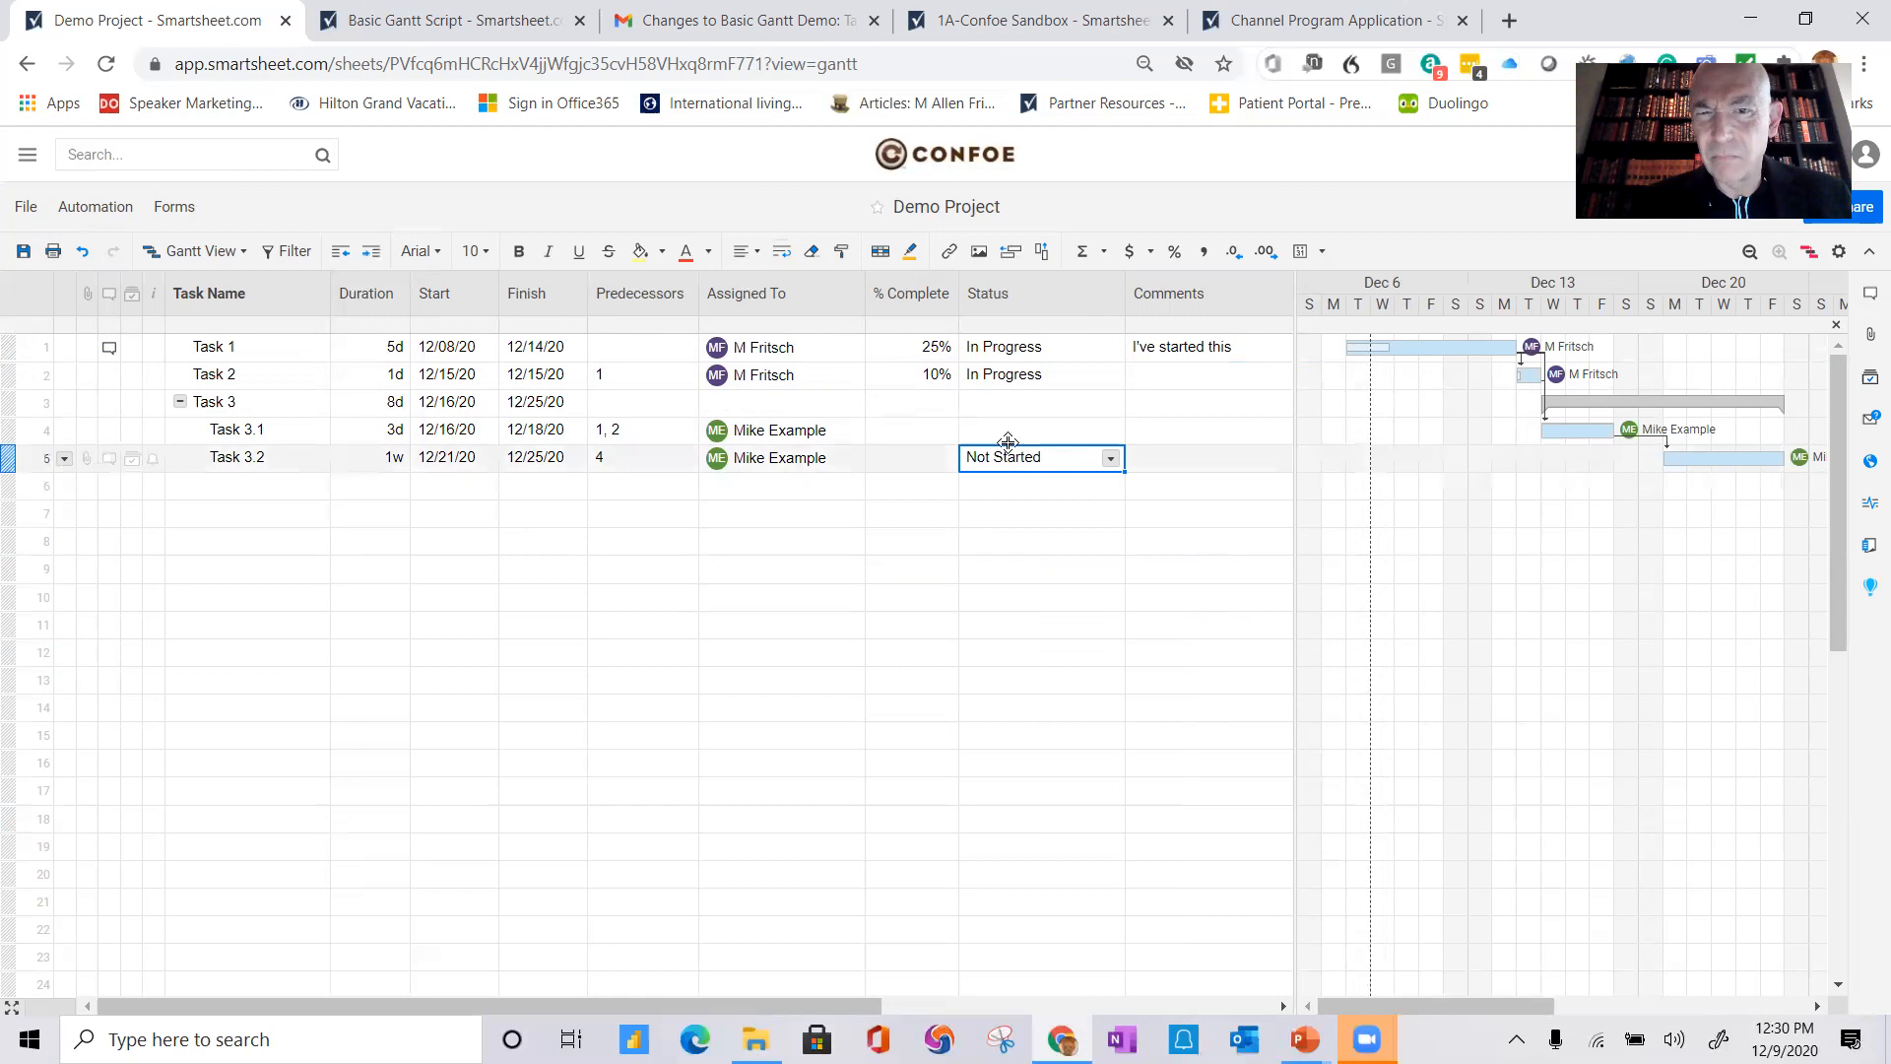
pyautogui.click(1006, 435)
pyautogui.write('Not')
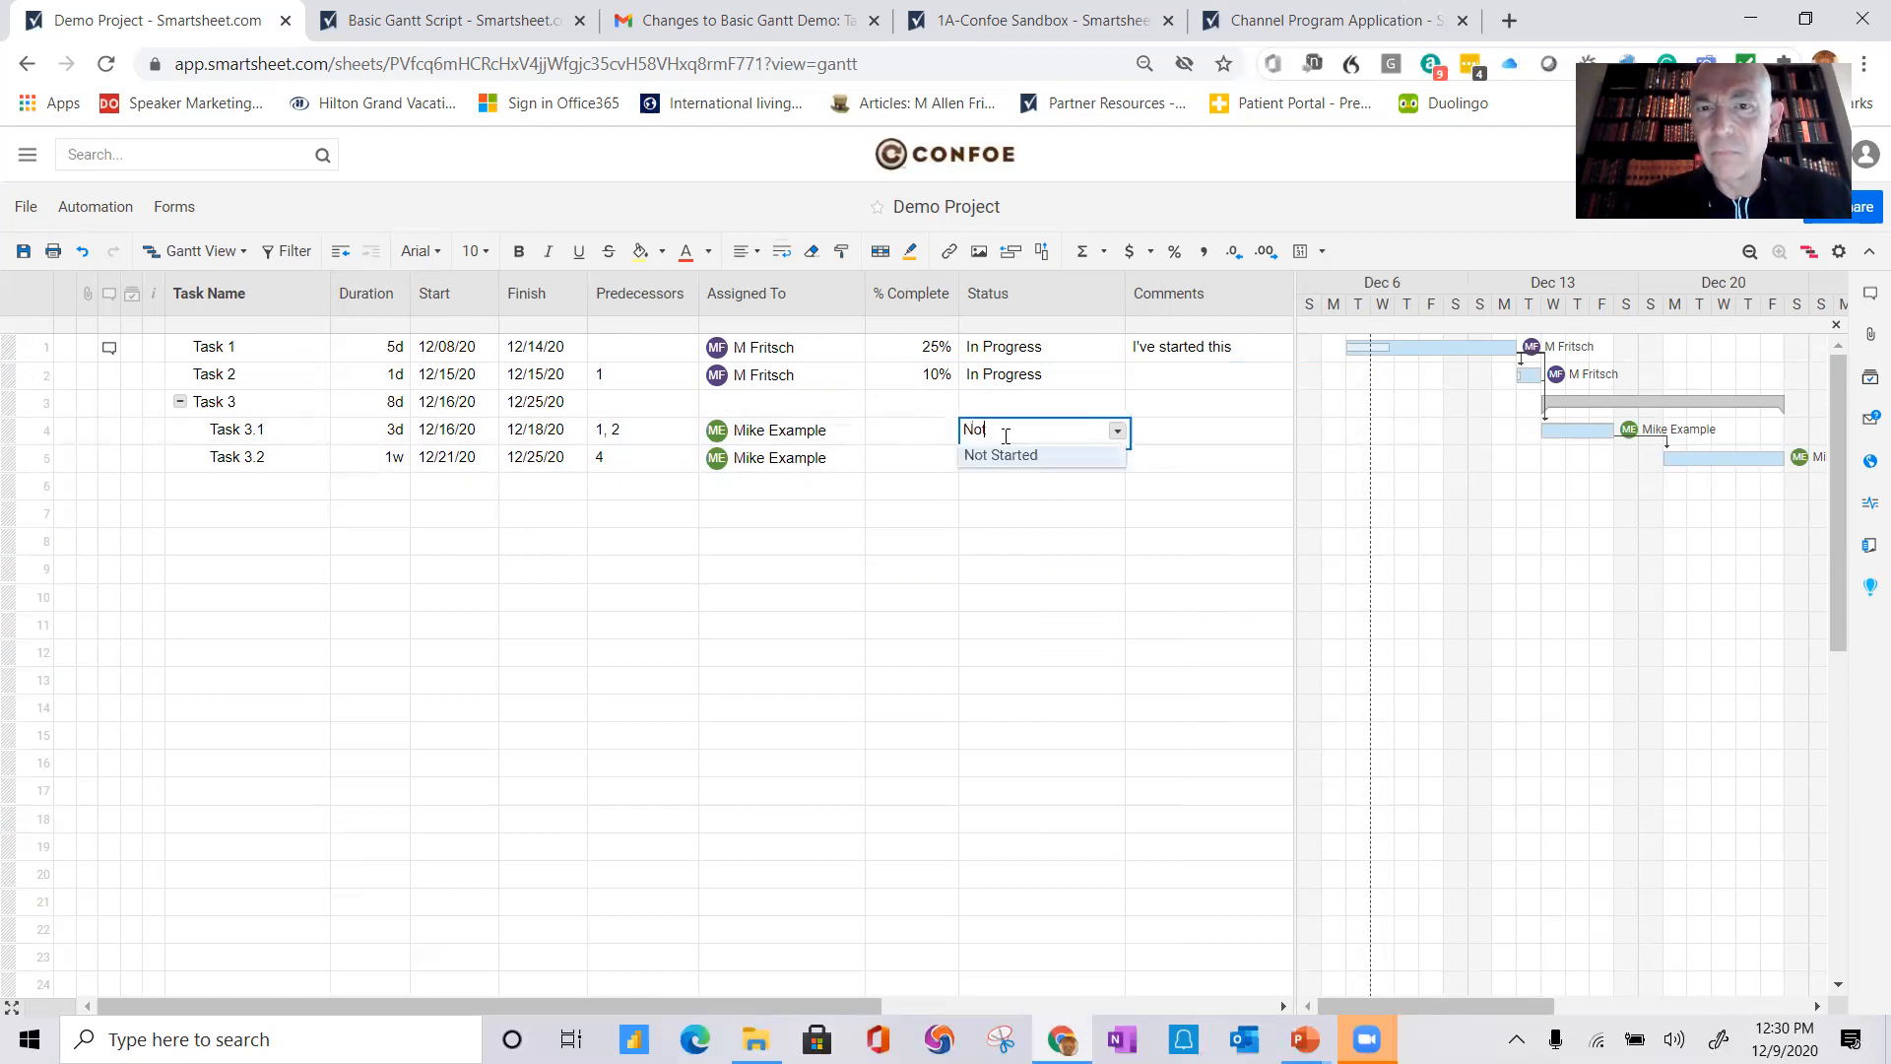
pyautogui.press('Return')
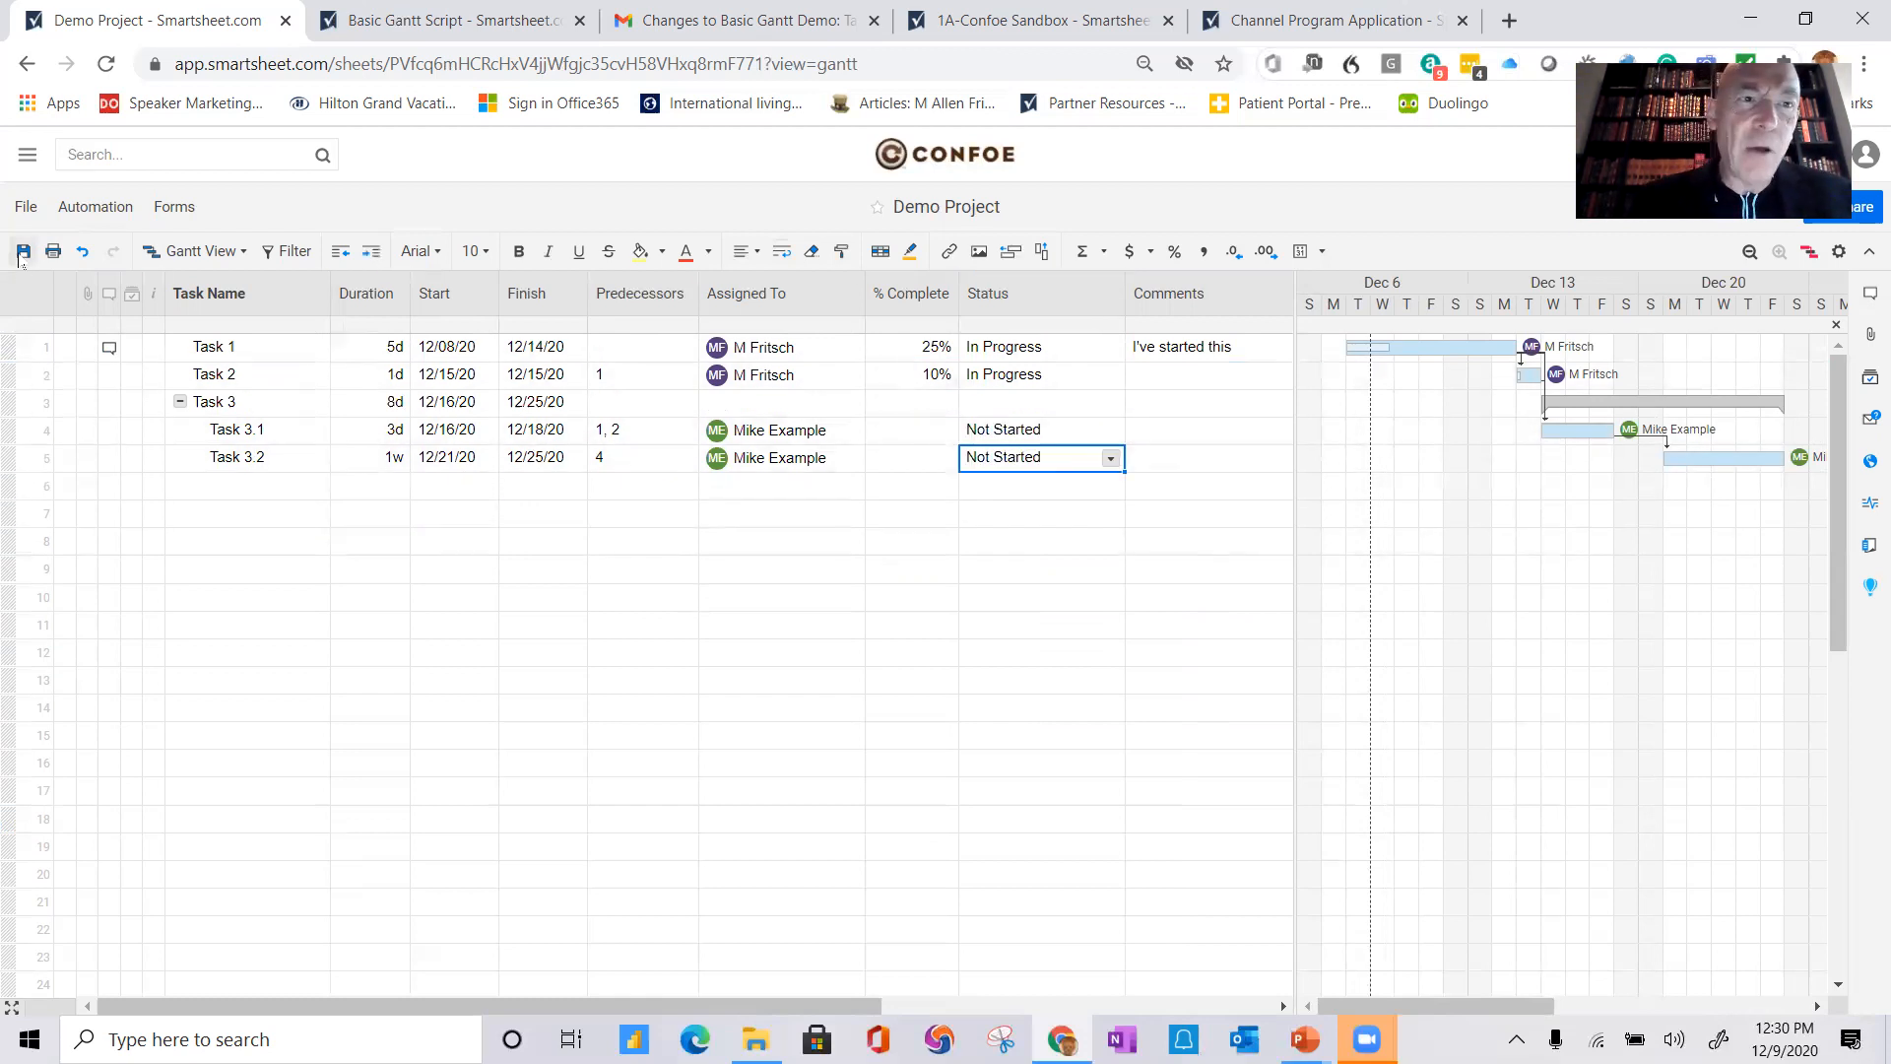
pyautogui.click(21, 253)
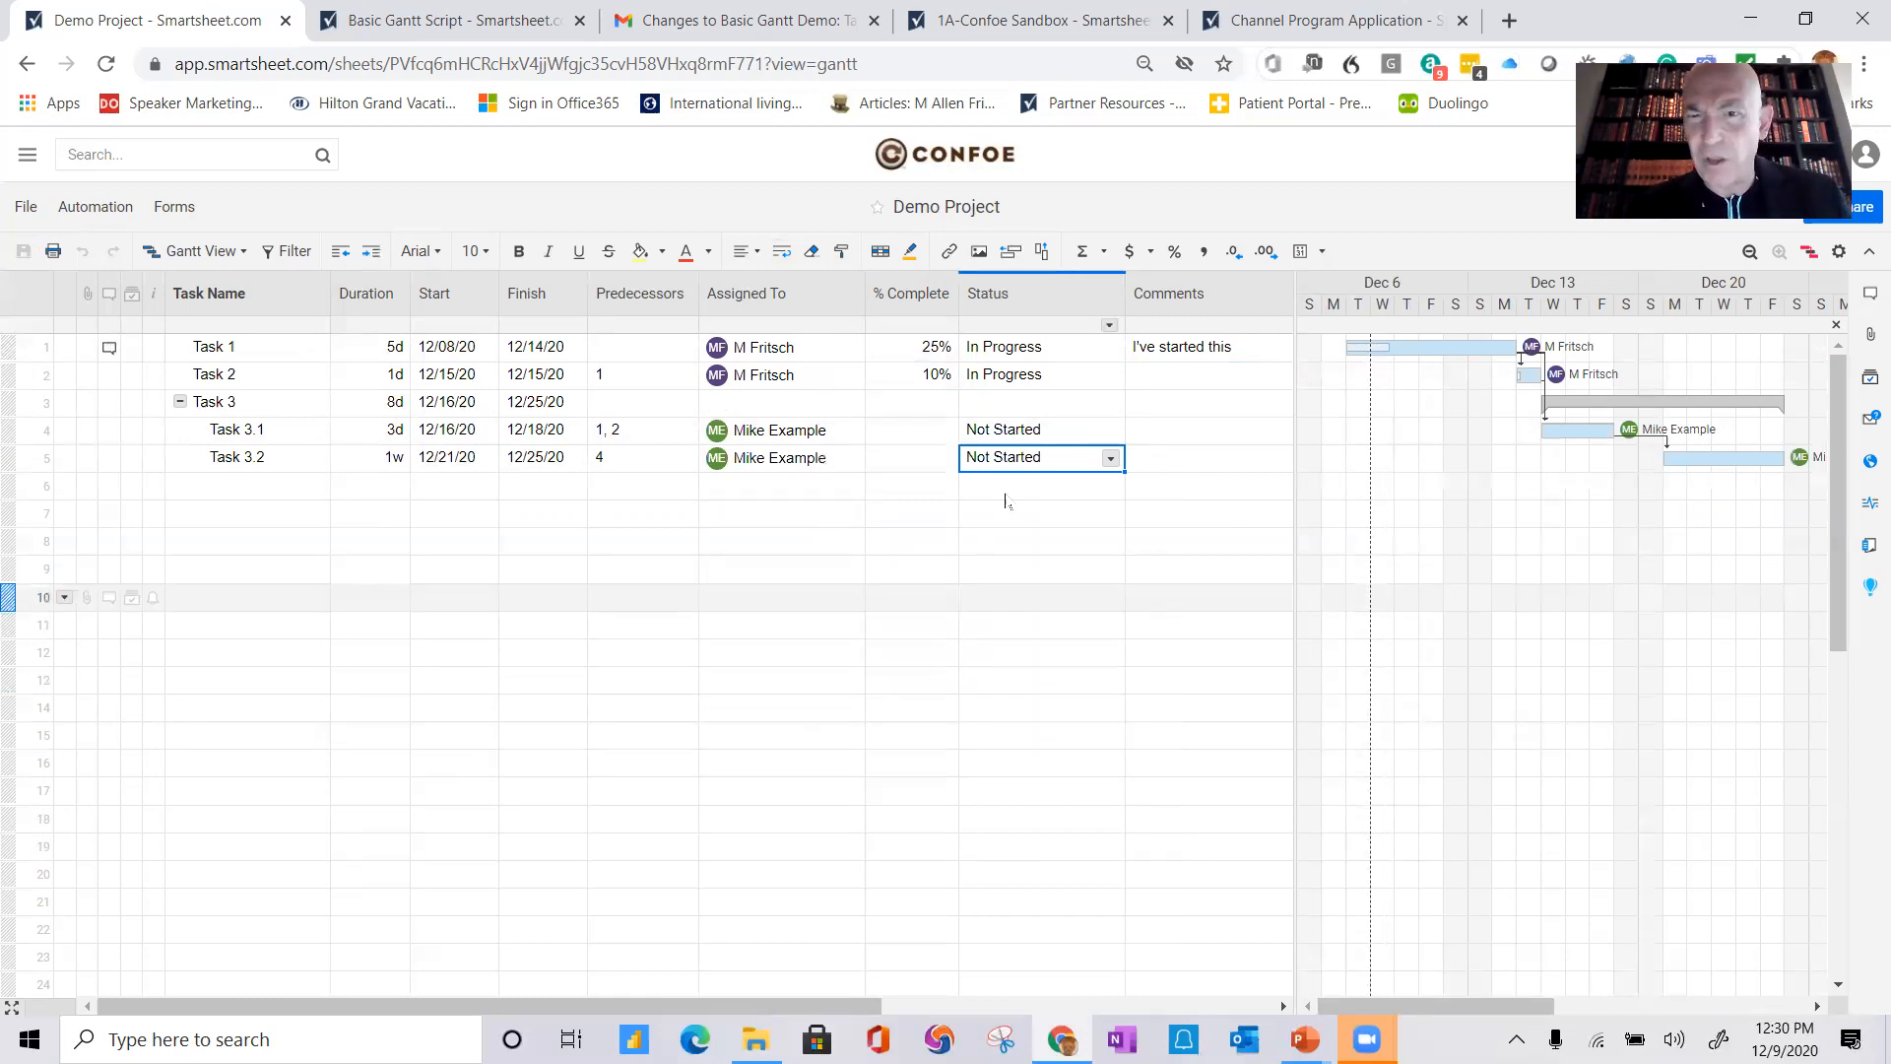
# Step: View the cell history of Task 1's comment, then close it
pyautogui.rightClick(1183, 351)
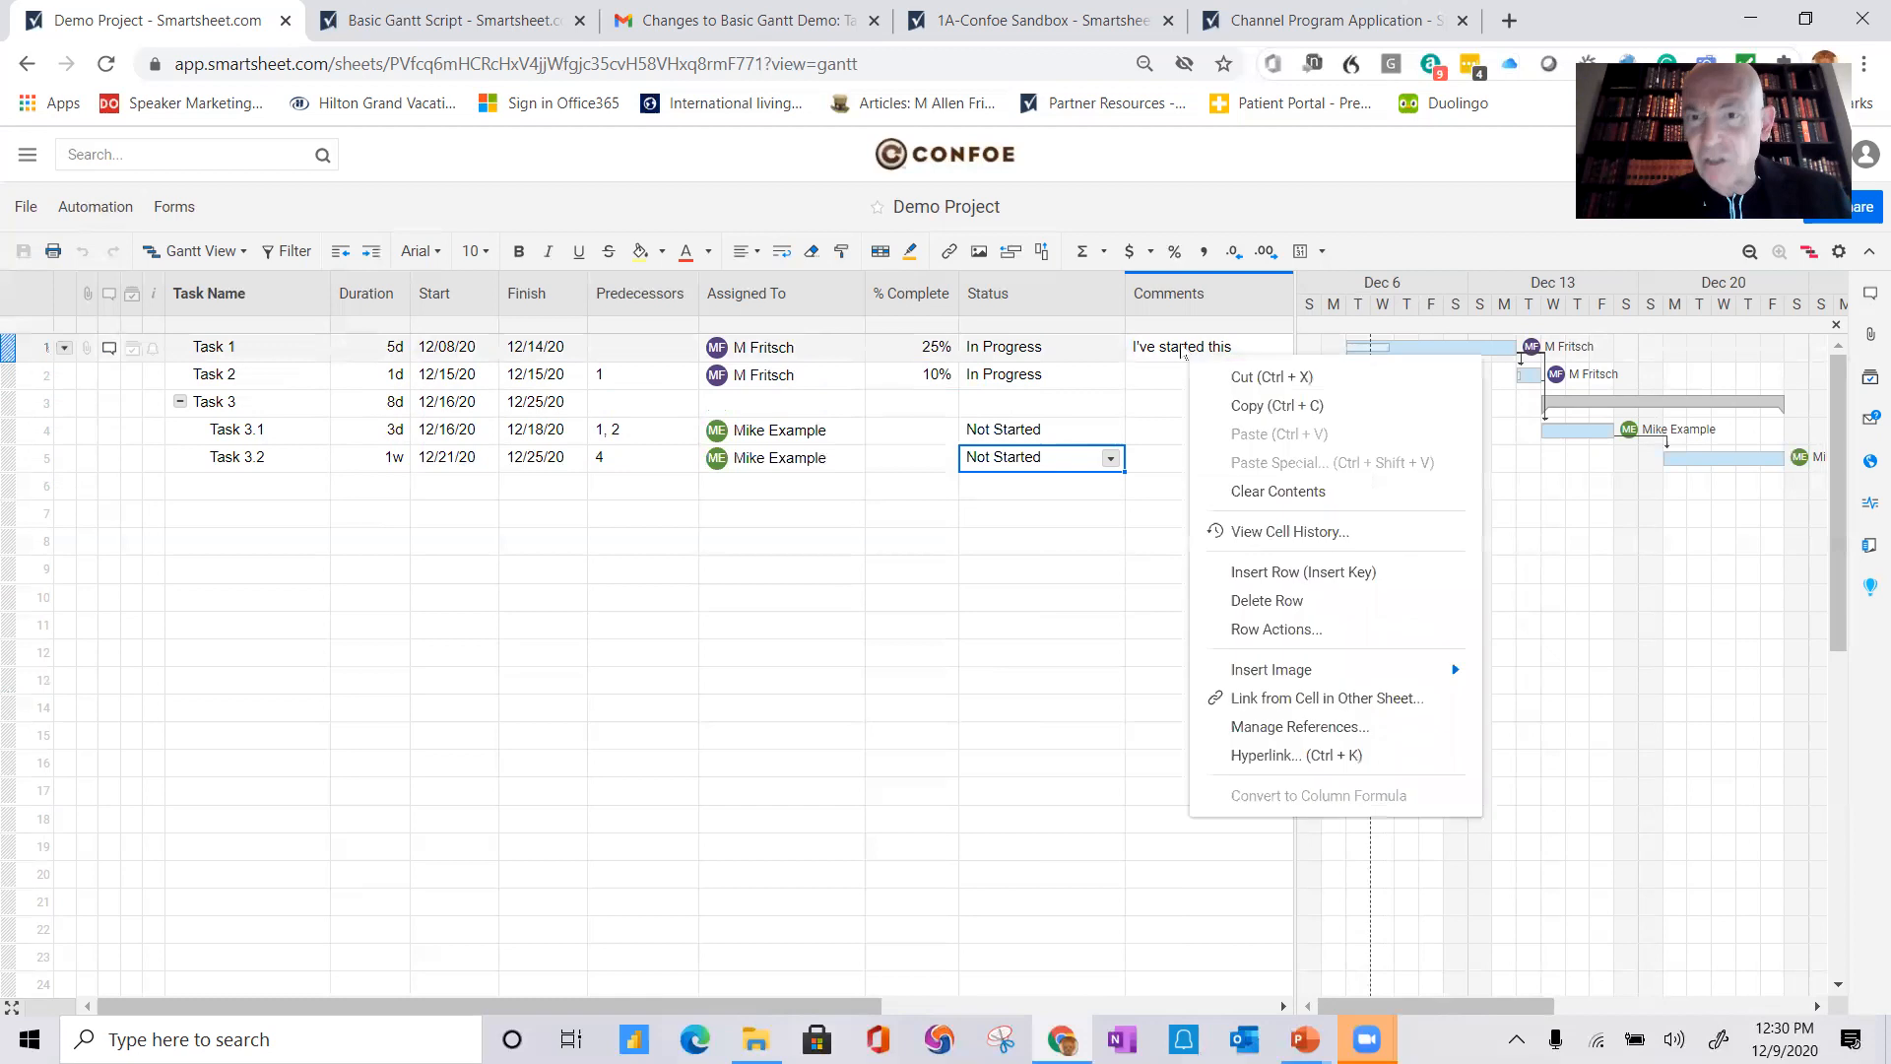
pyautogui.click(1265, 532)
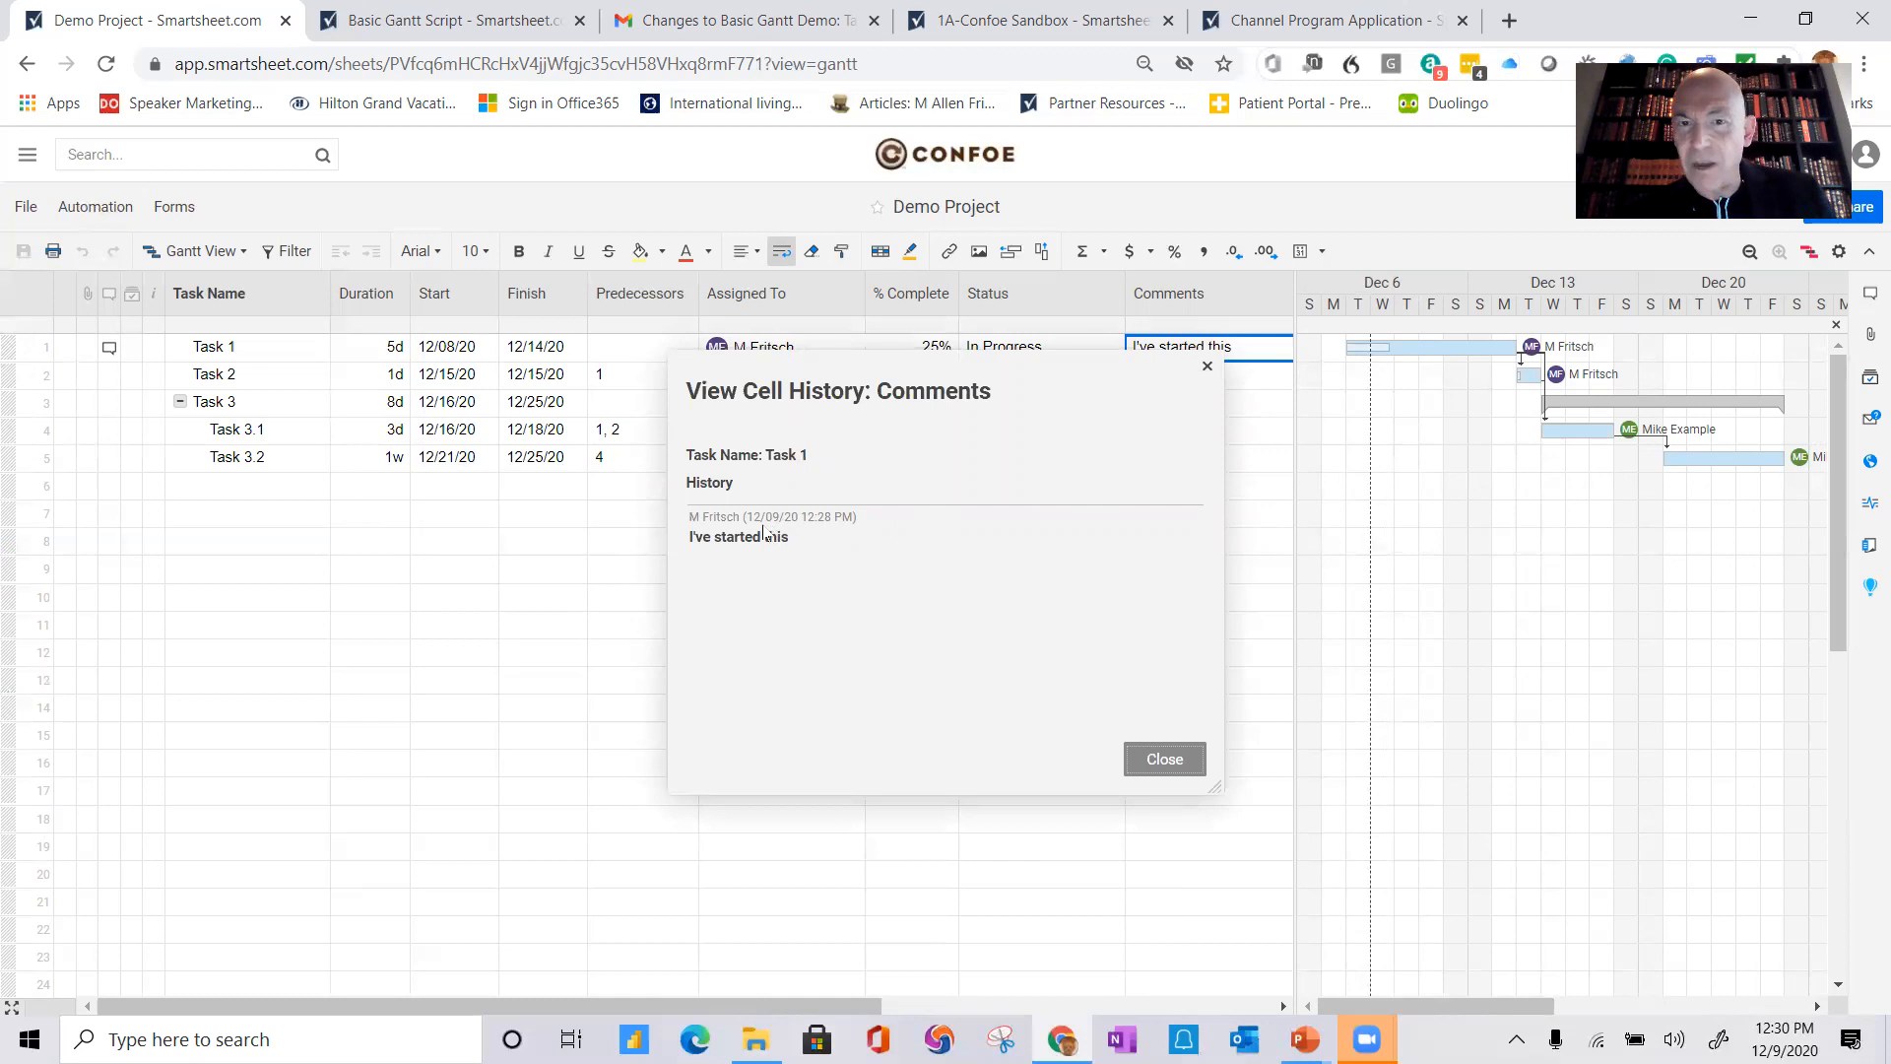
pyautogui.click(1163, 759)
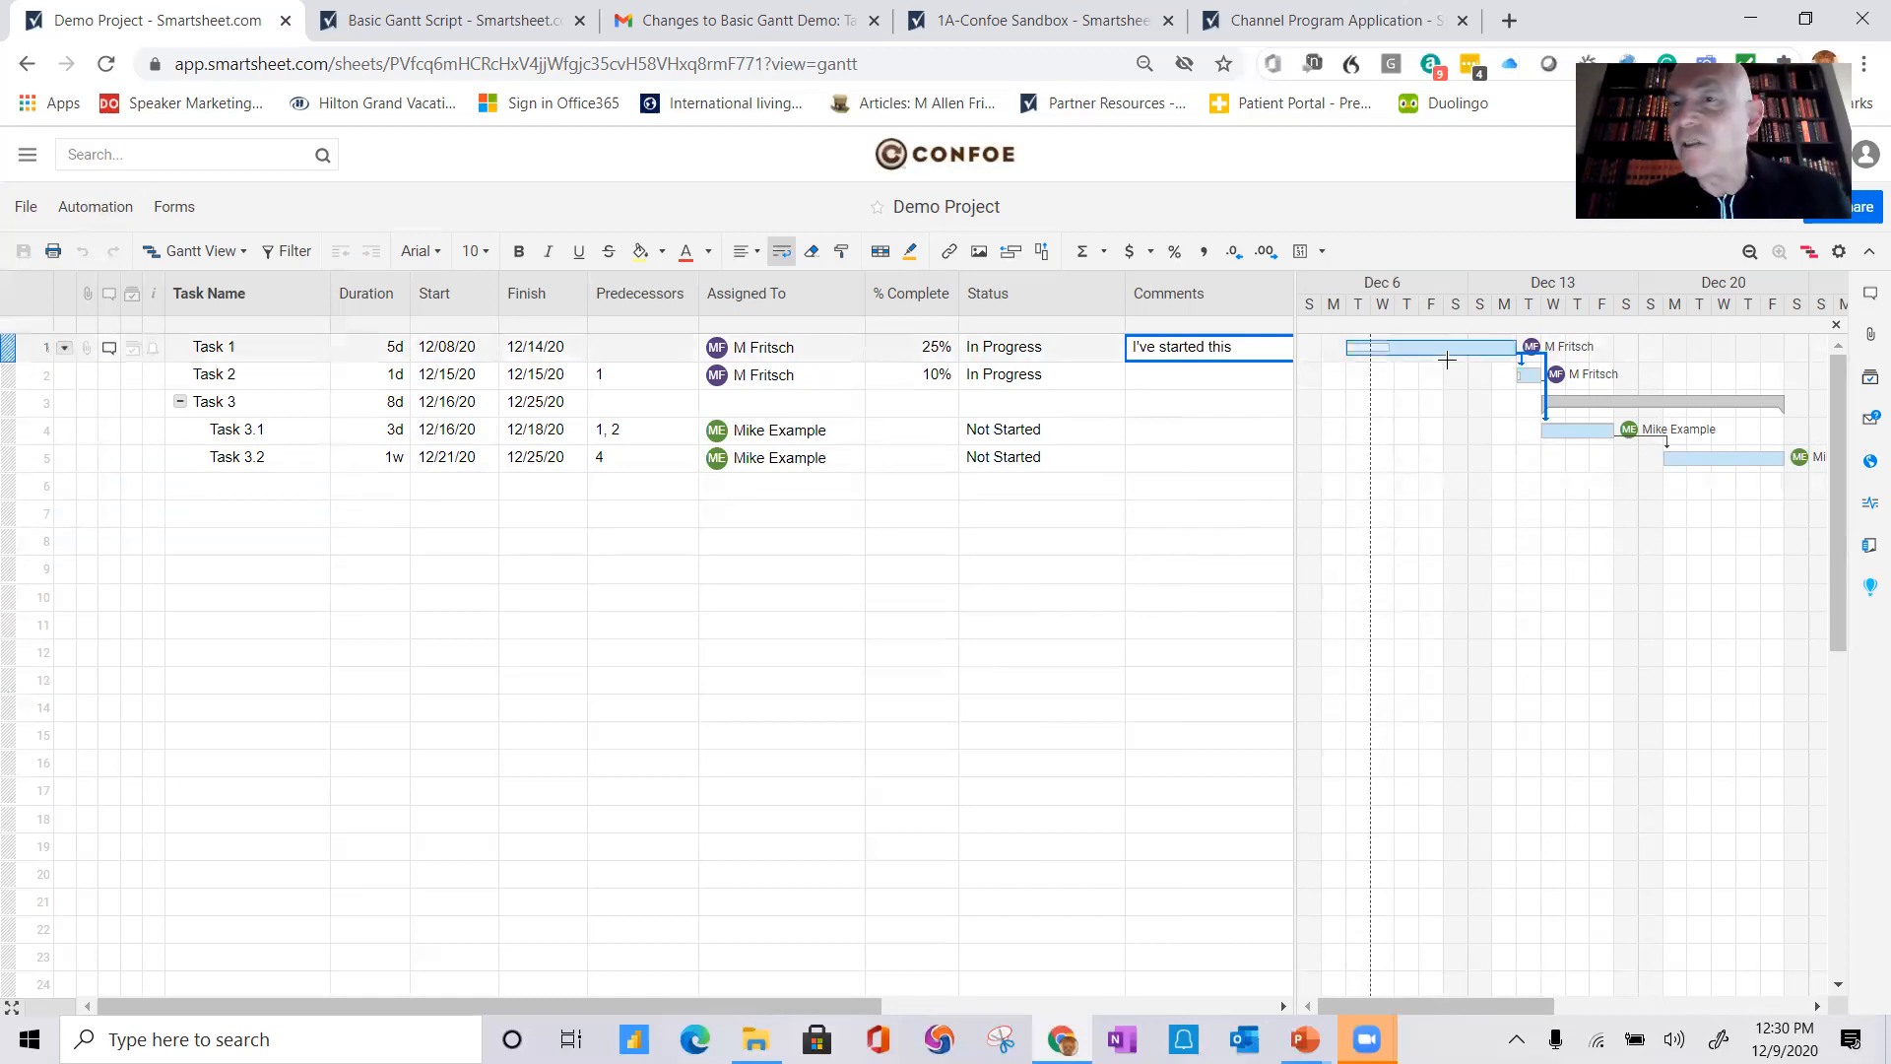
# Step: In the project settings, set the timeline's primary heading to Months and secondary heading to Weeks
pyautogui.doubleClick(1457, 292)
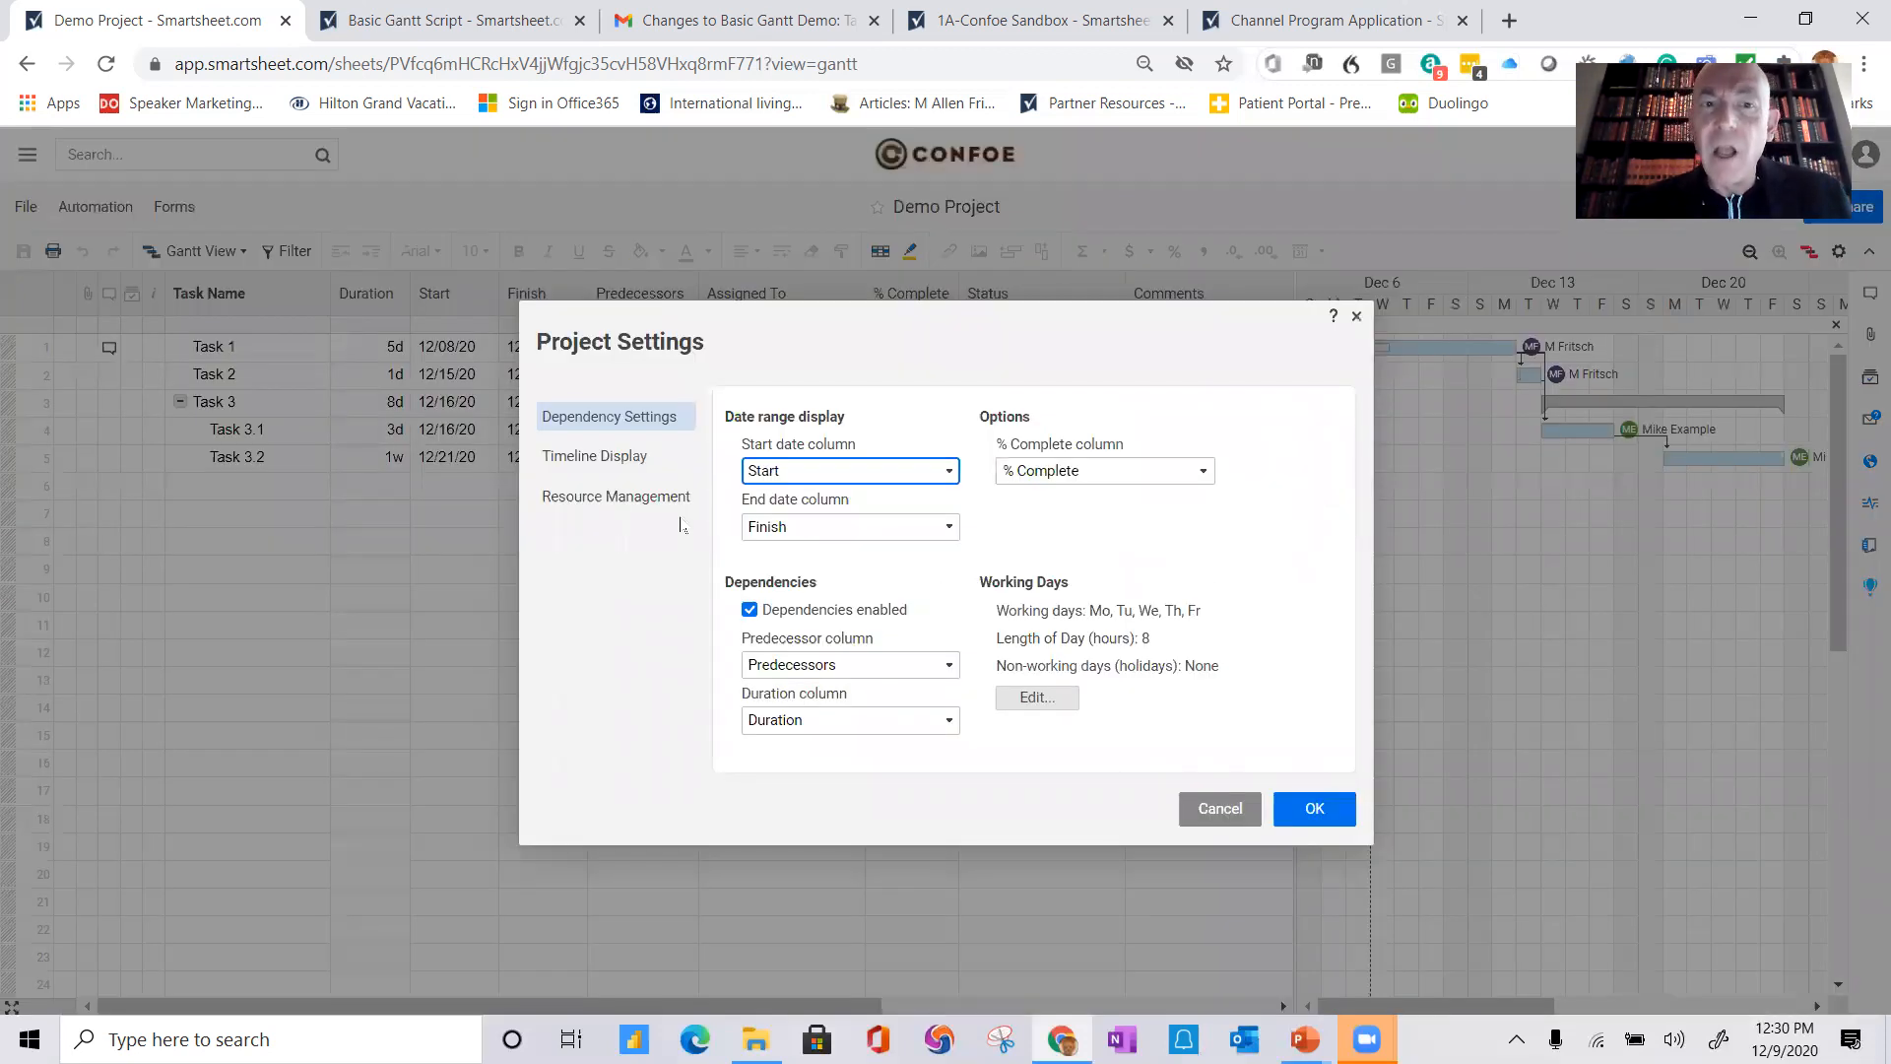
pyautogui.click(584, 463)
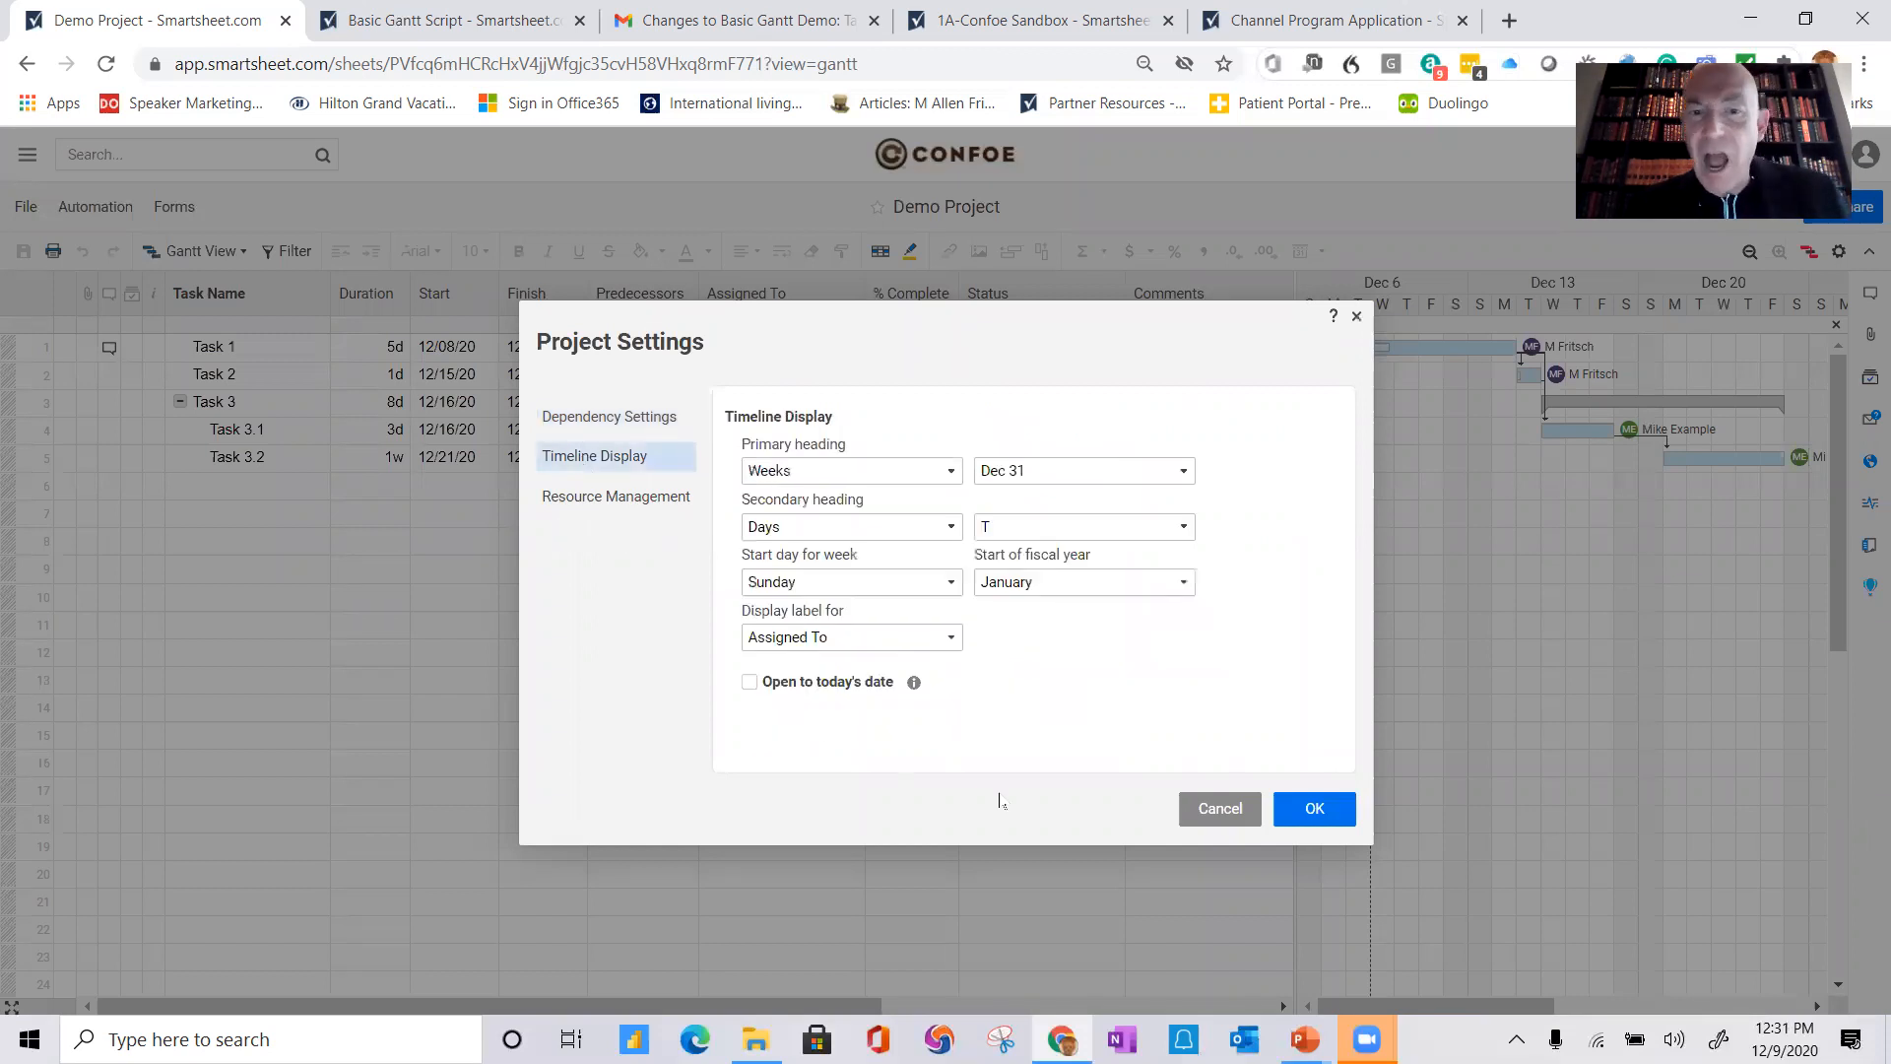
pyautogui.click(951, 639)
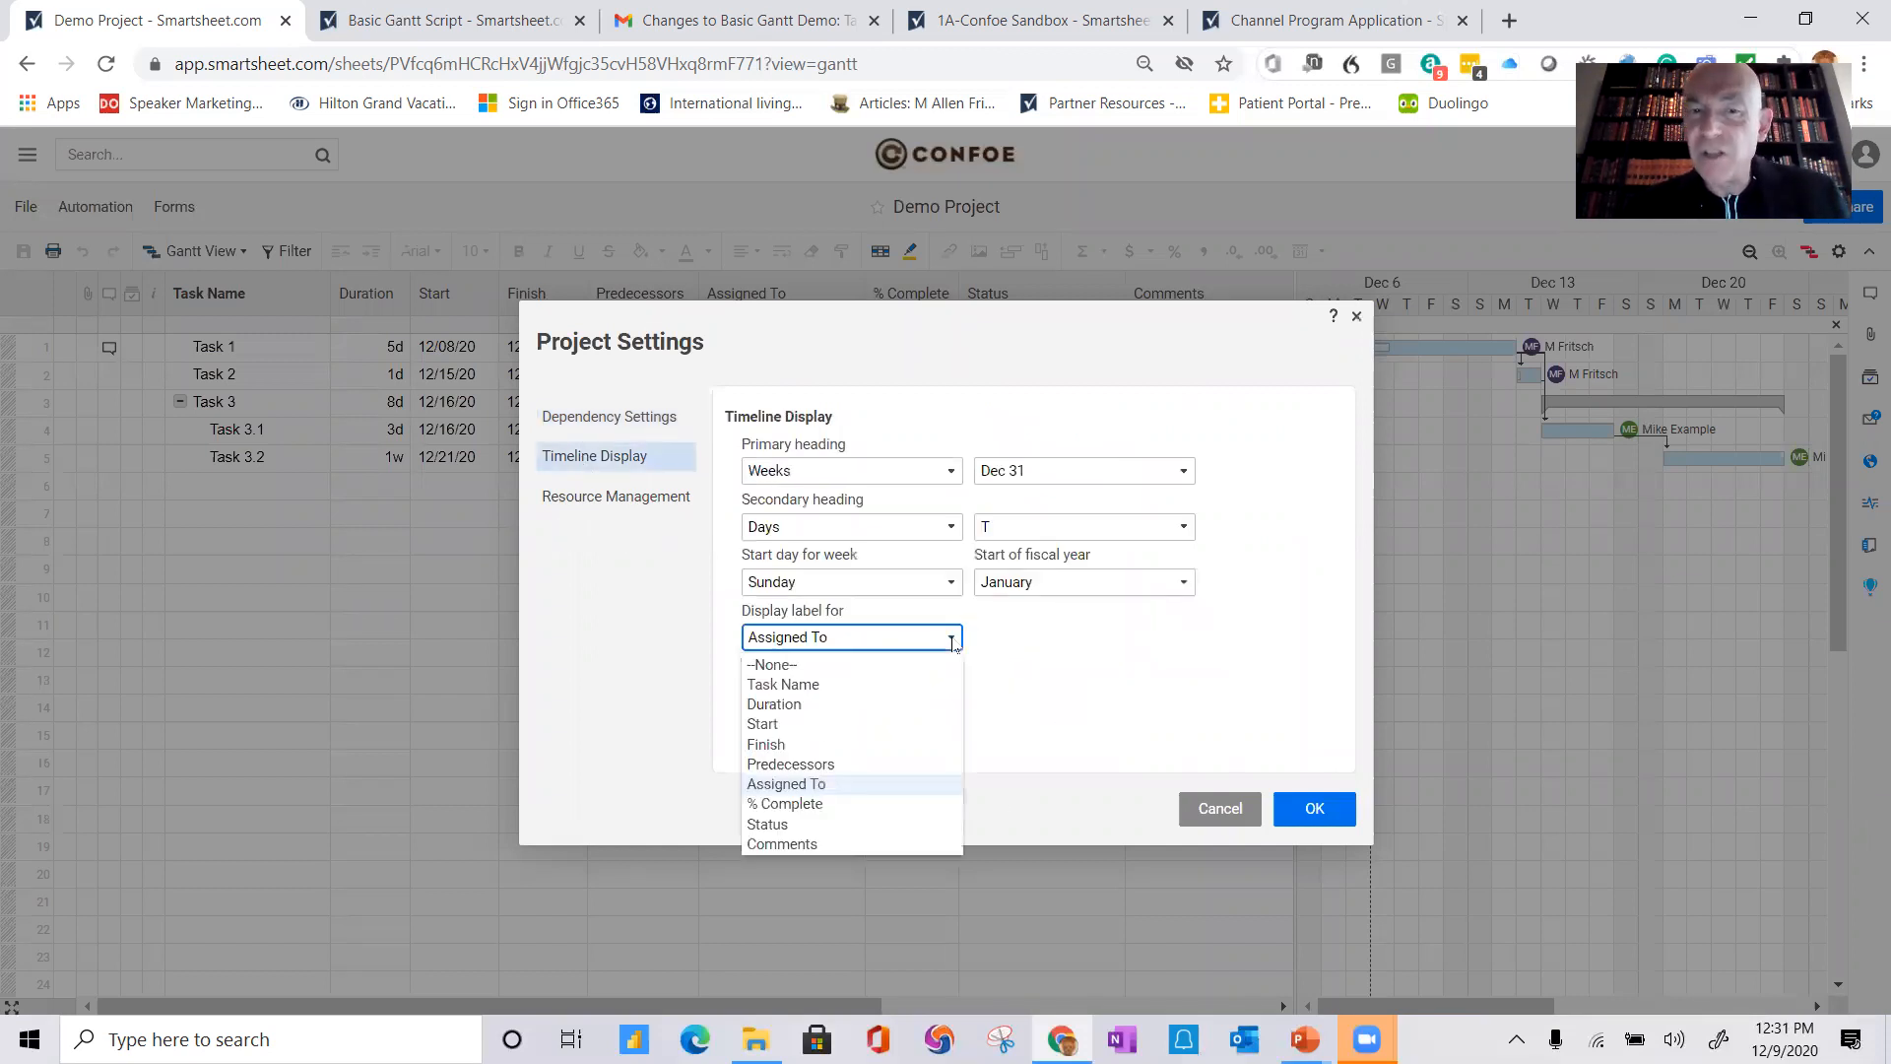
pyautogui.click(952, 639)
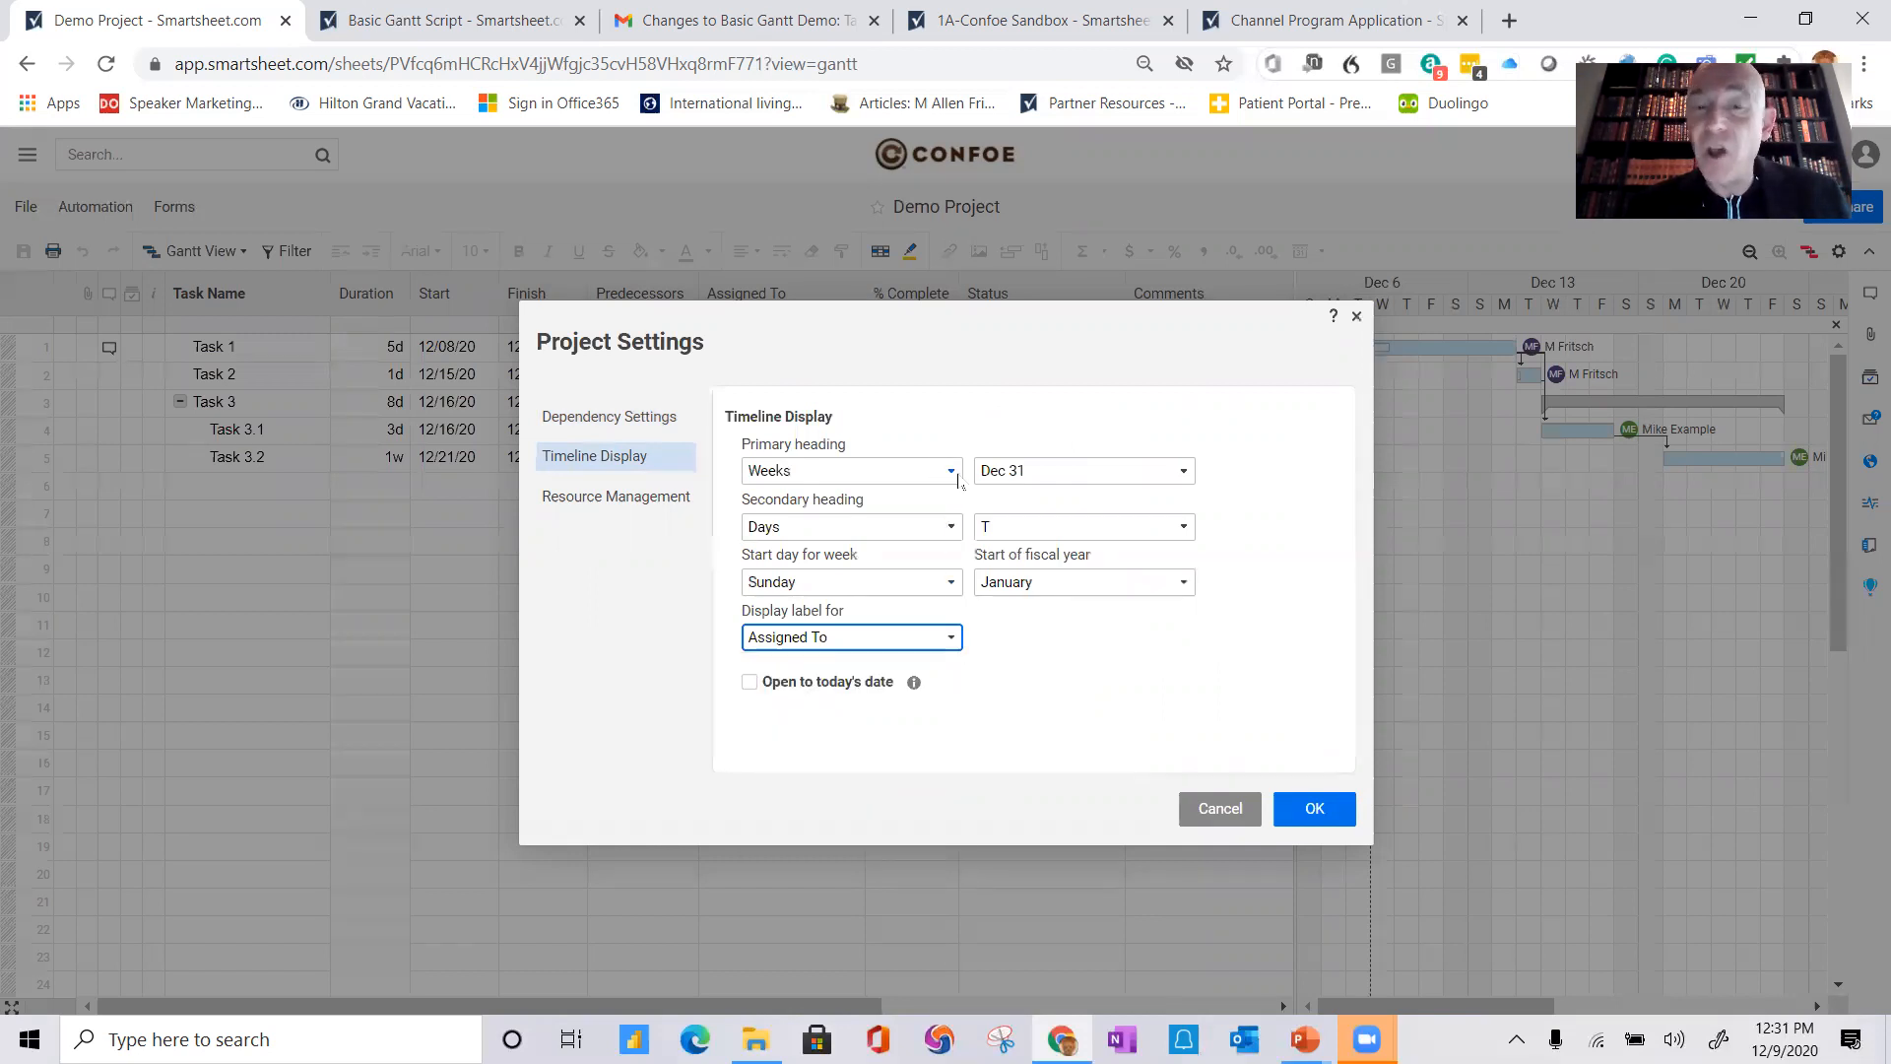
pyautogui.click(957, 478)
pyautogui.click(835, 514)
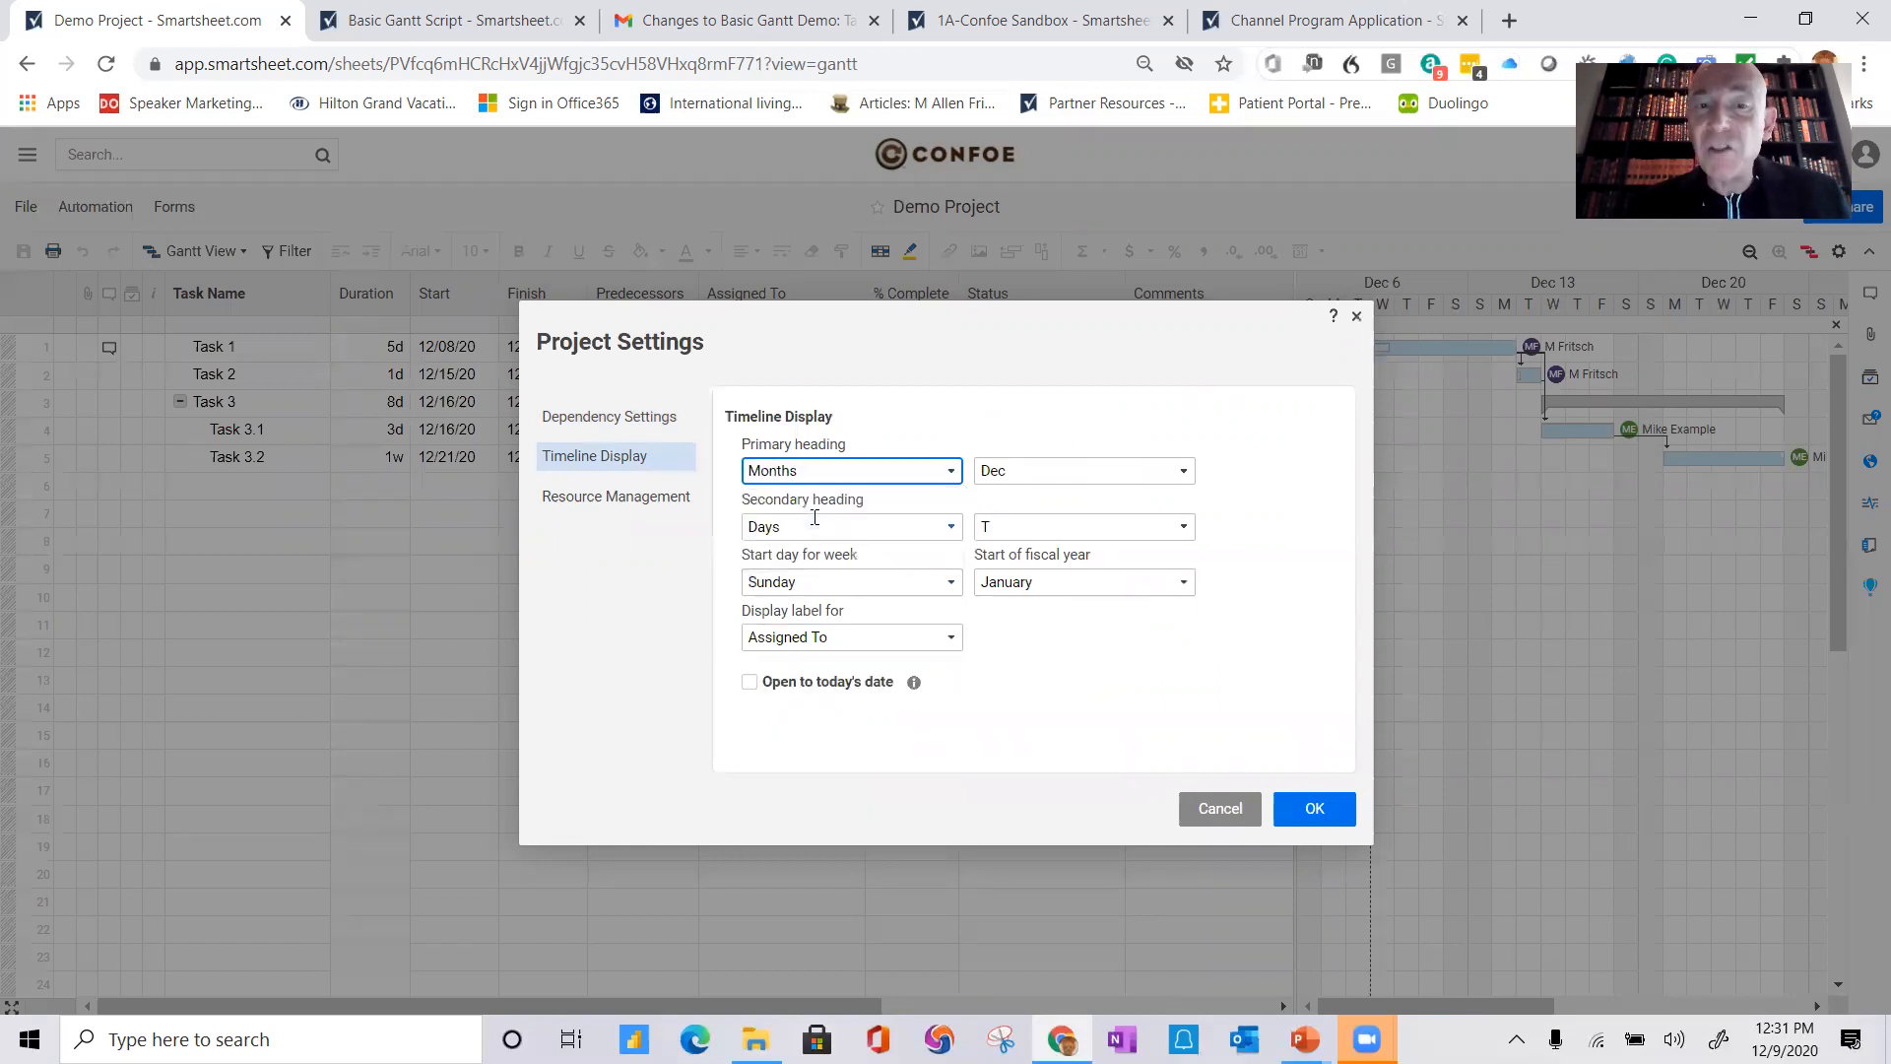
pyautogui.click(952, 527)
pyautogui.click(790, 569)
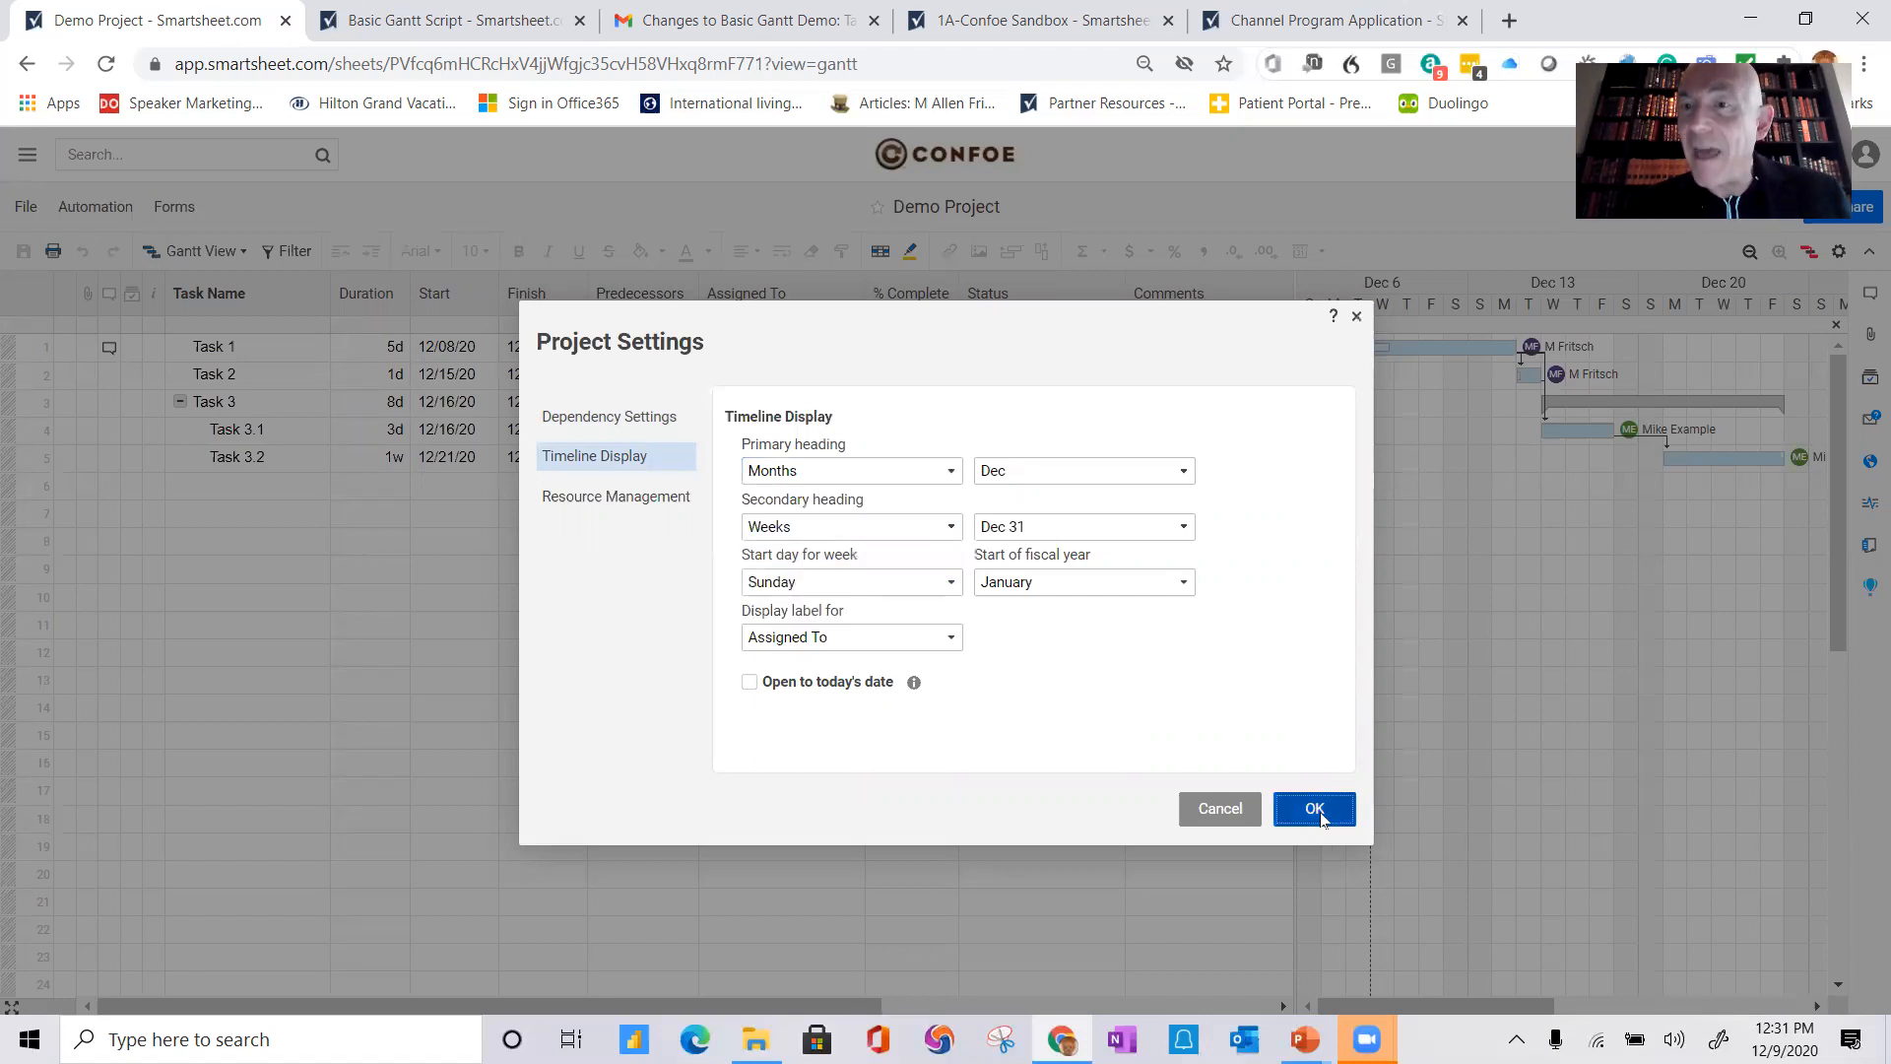
pyautogui.click(1315, 810)
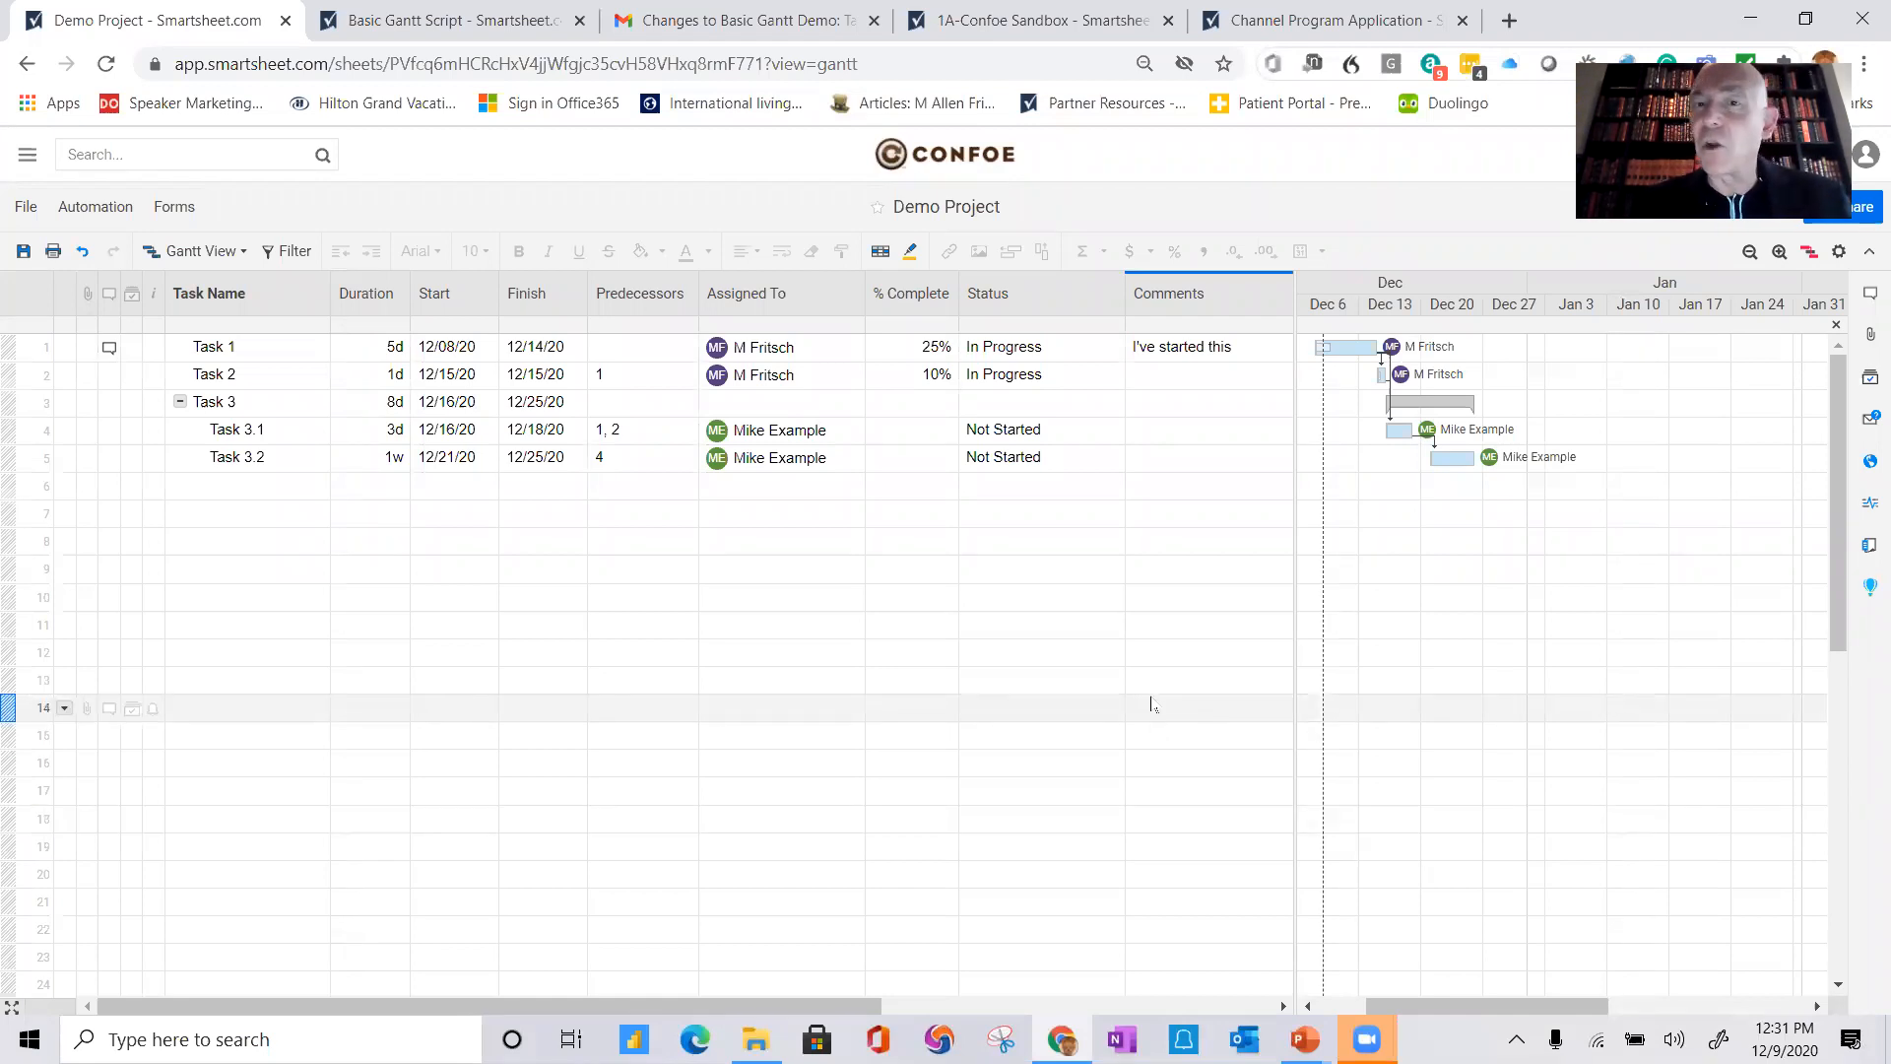
# Step: Highlight the critical path and apply a shared filter named Critical Path showing rows on the critical path, including parent rows
pyautogui.click(1810, 252)
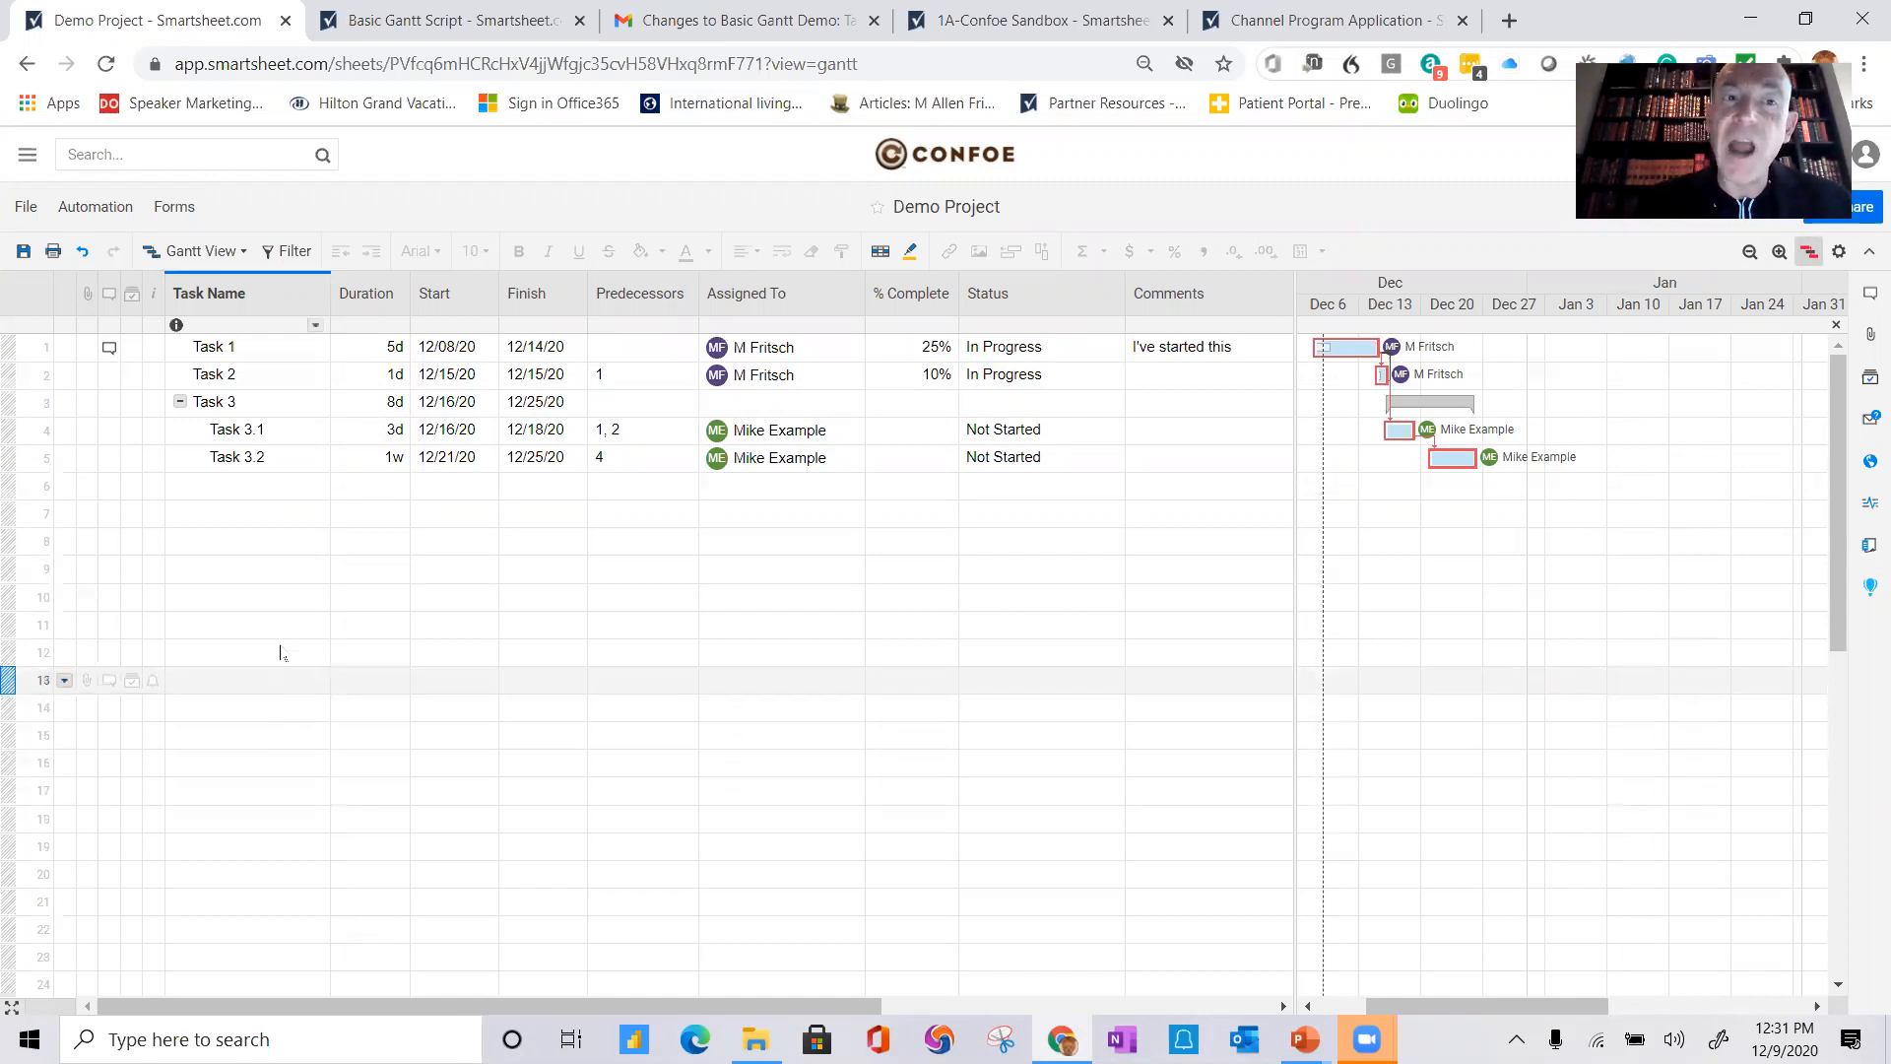
pyautogui.click(295, 252)
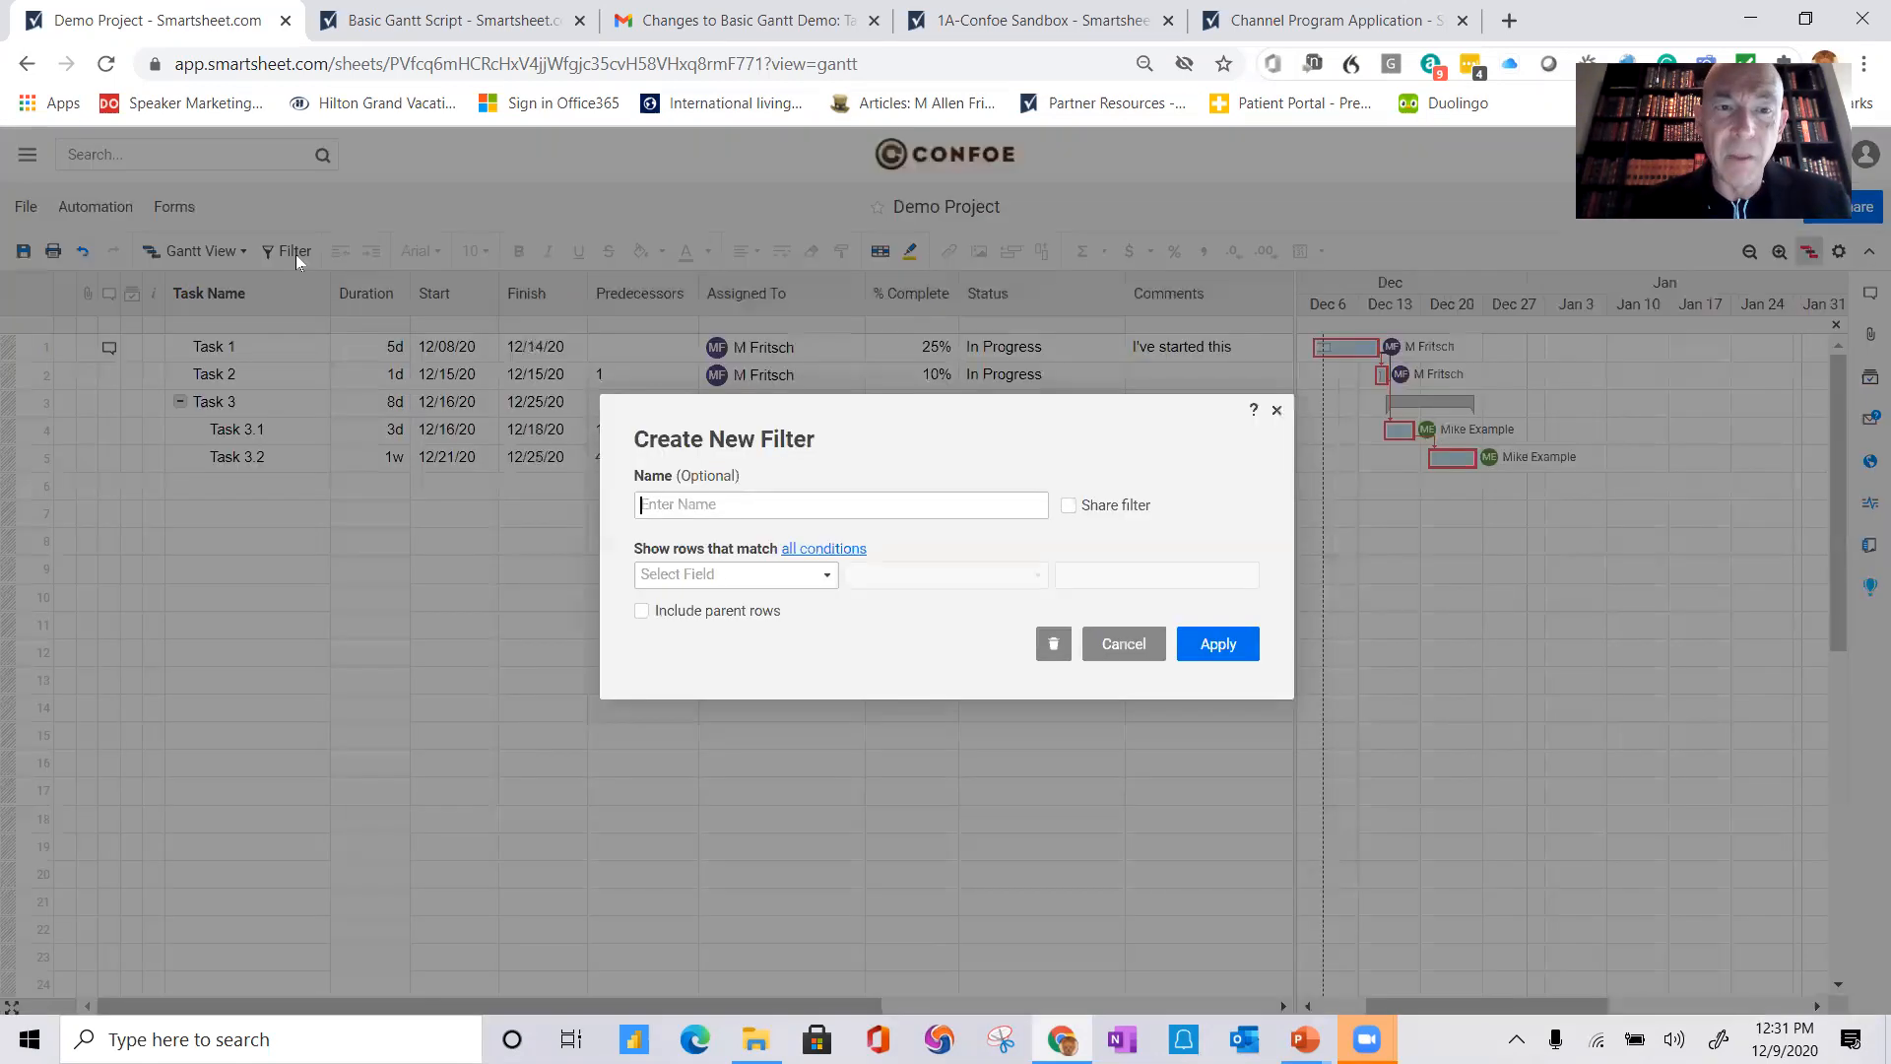
pyautogui.click(788, 505)
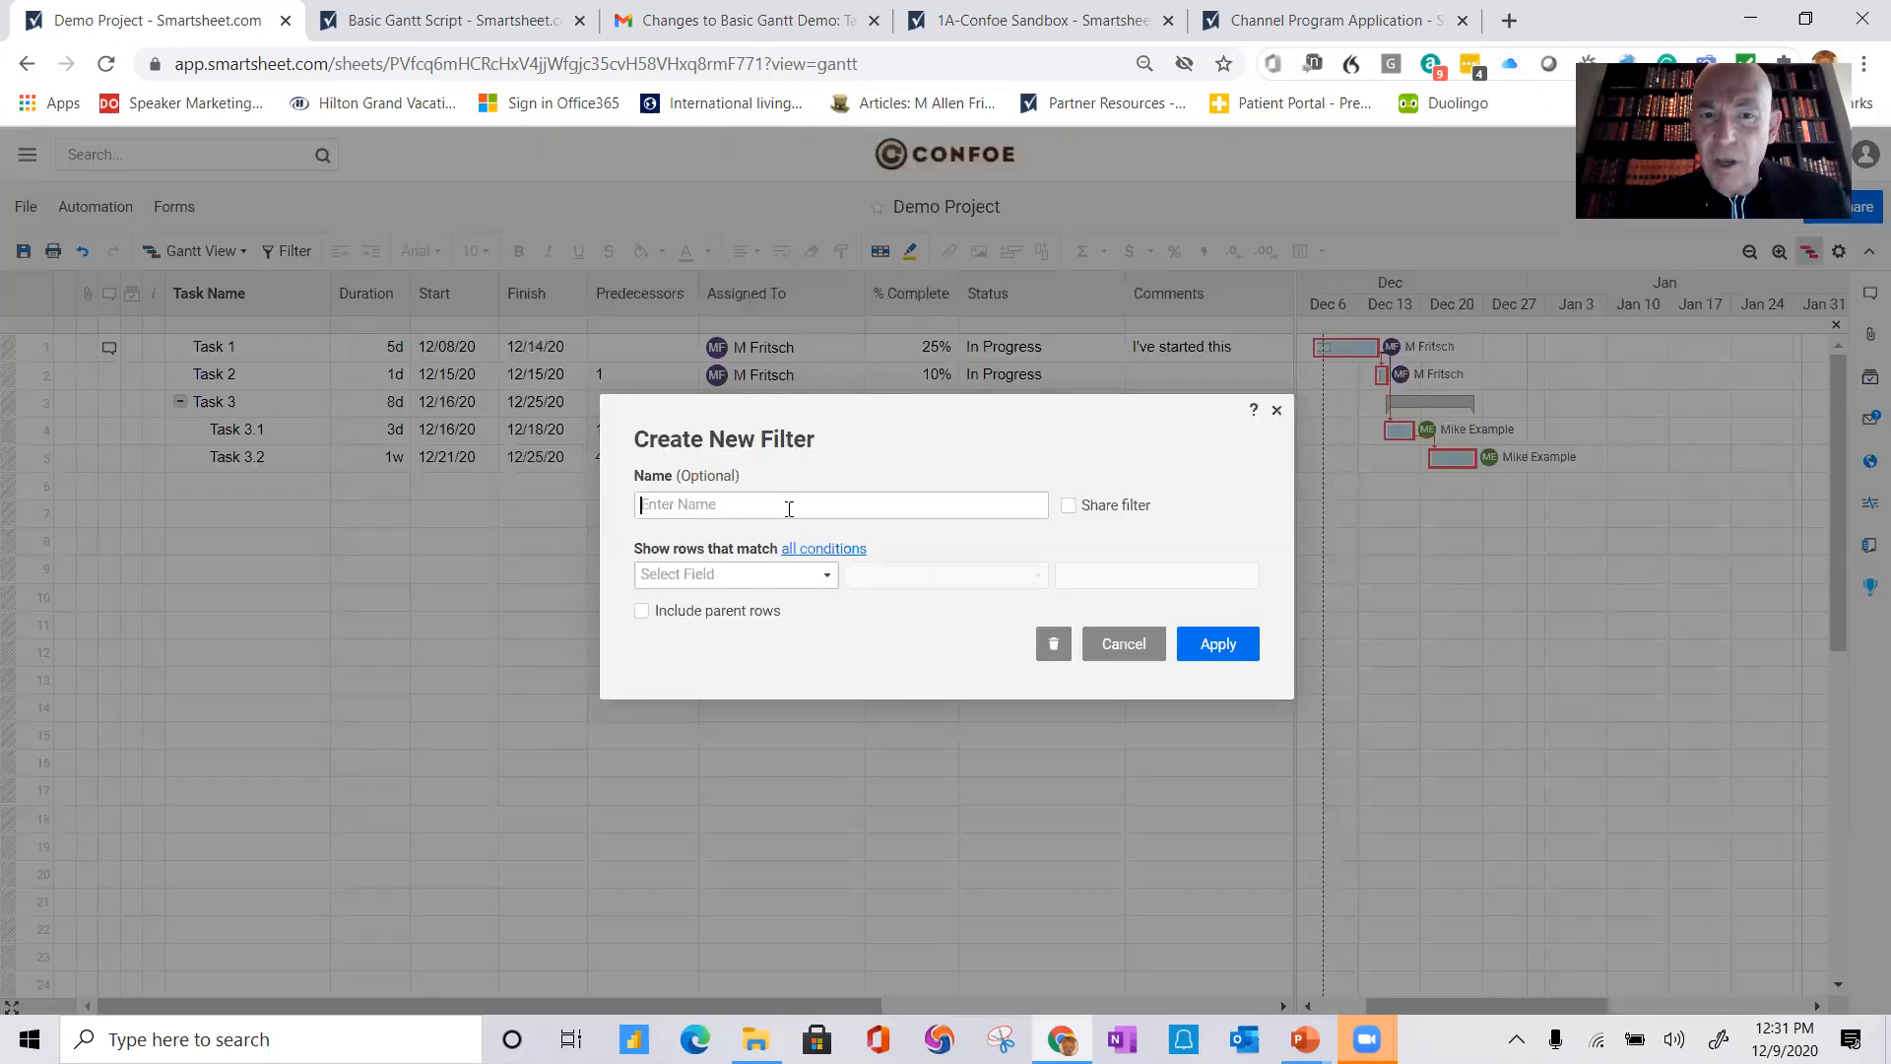
pyautogui.write('Cr')
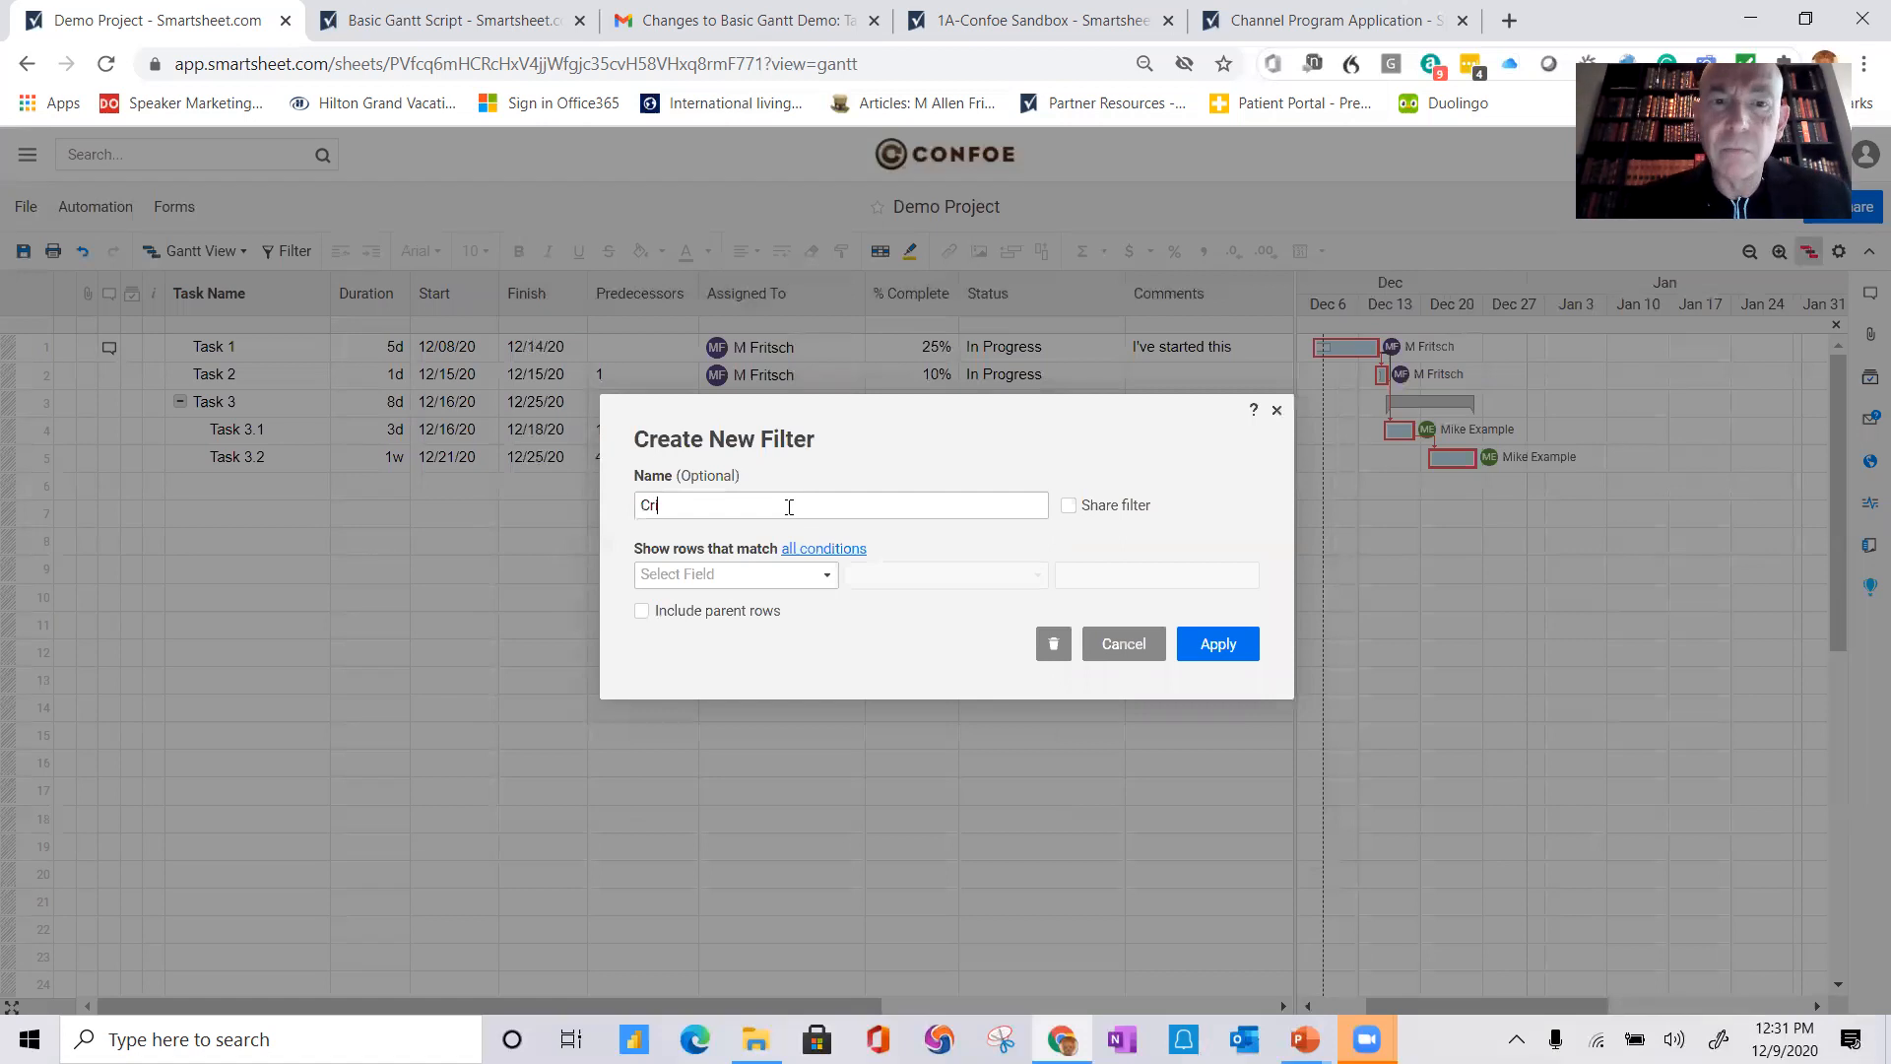
pyautogui.write('itical Pat')
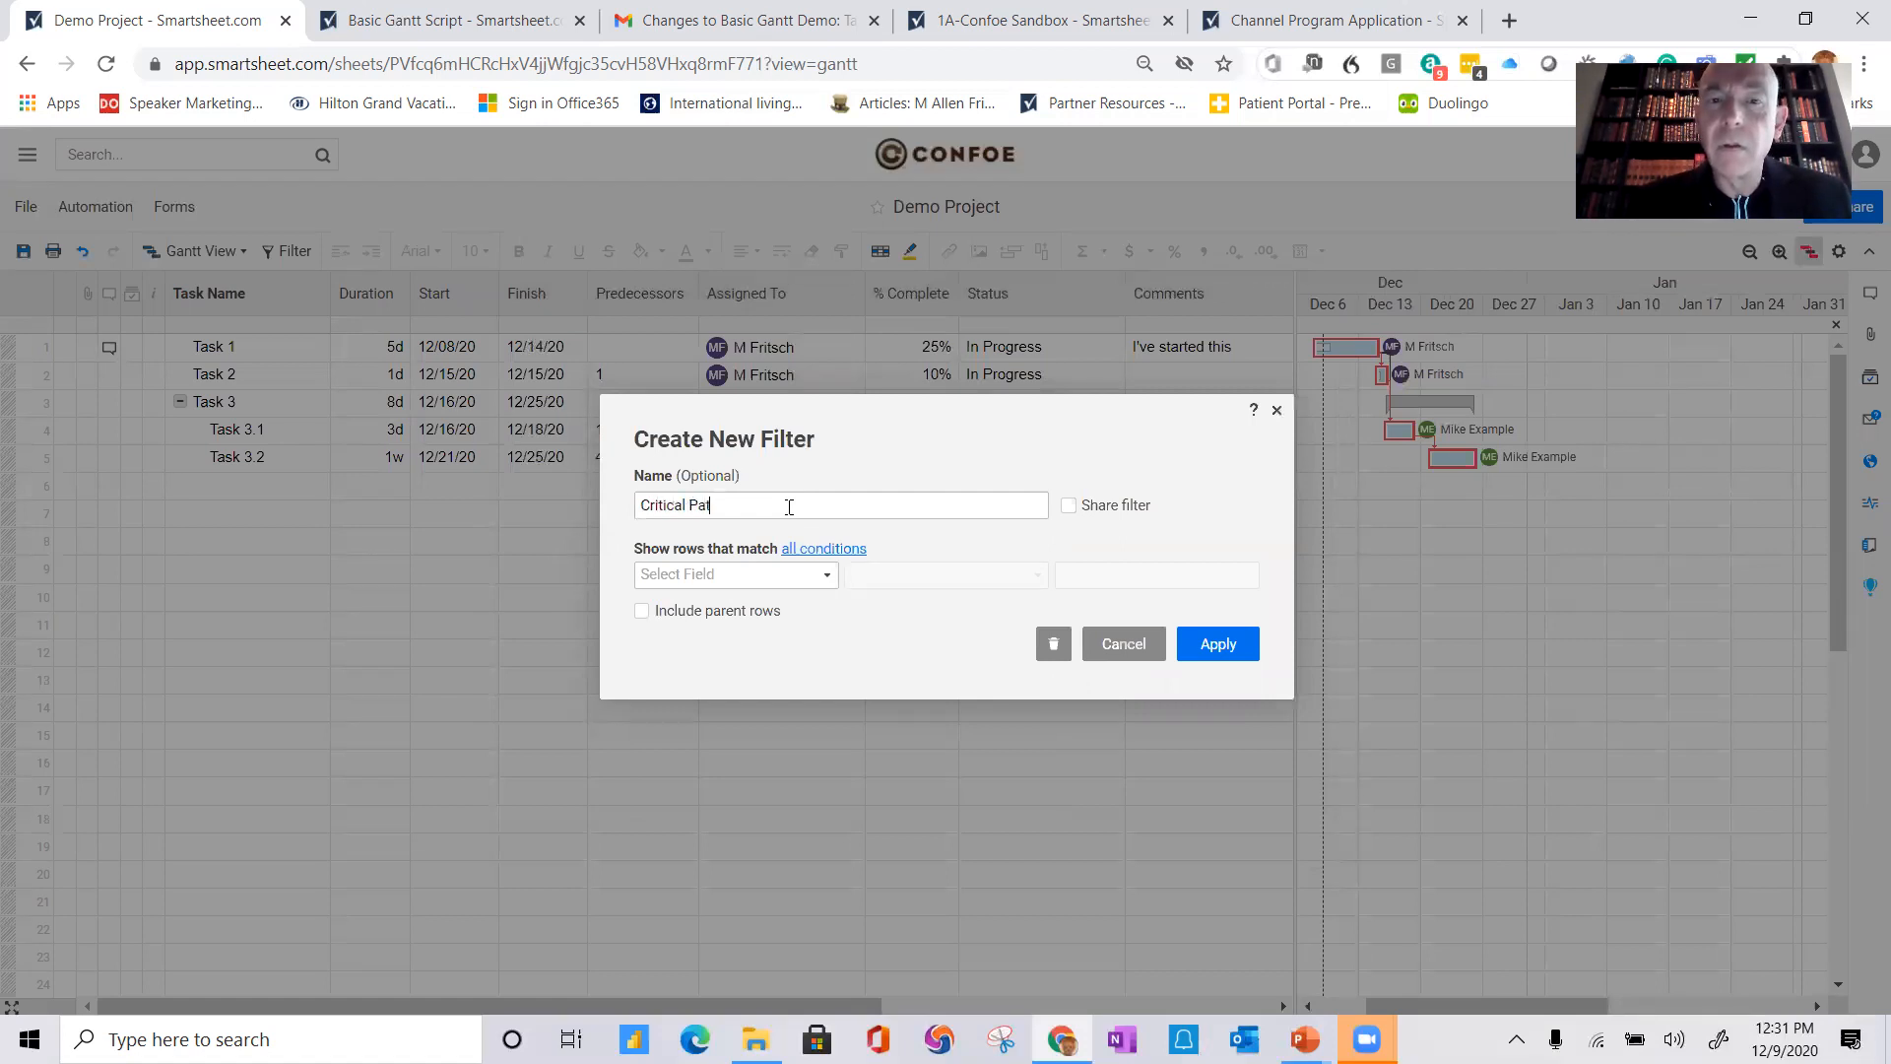
pyautogui.write('h')
pyautogui.click(1069, 505)
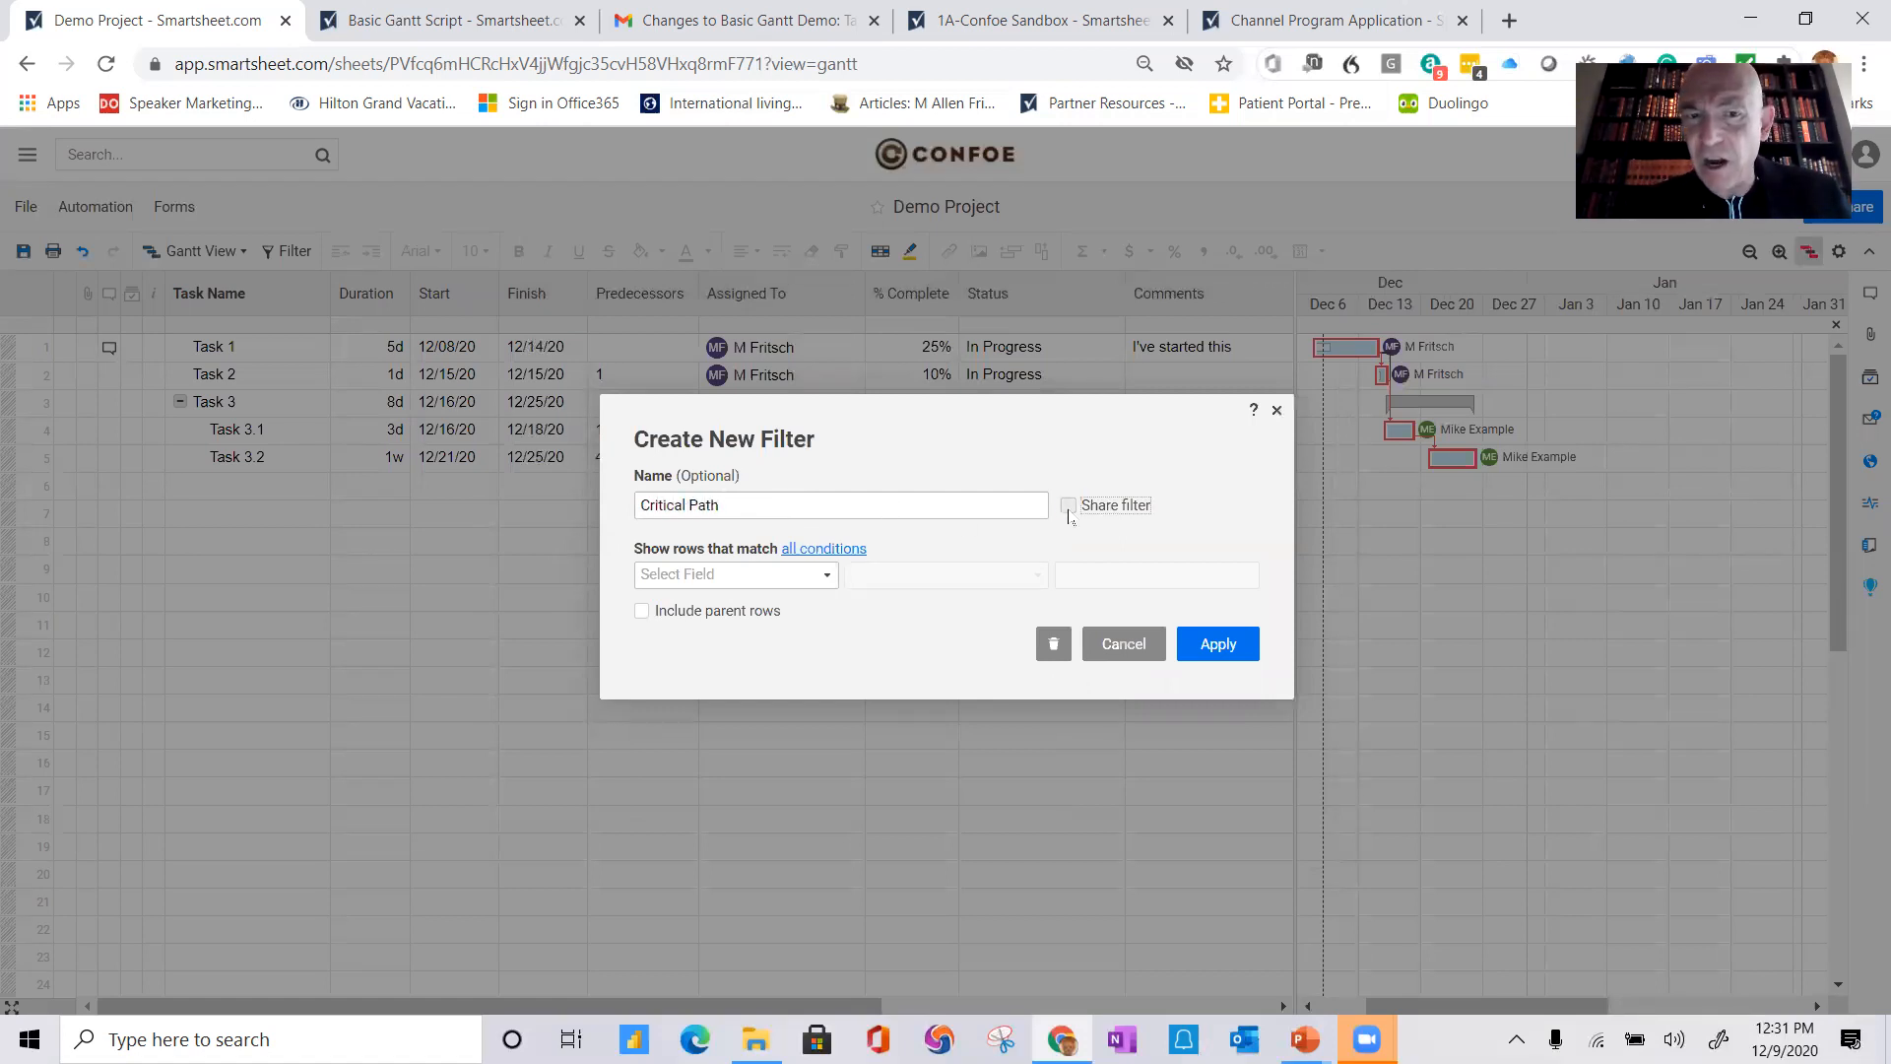
pyautogui.click(827, 576)
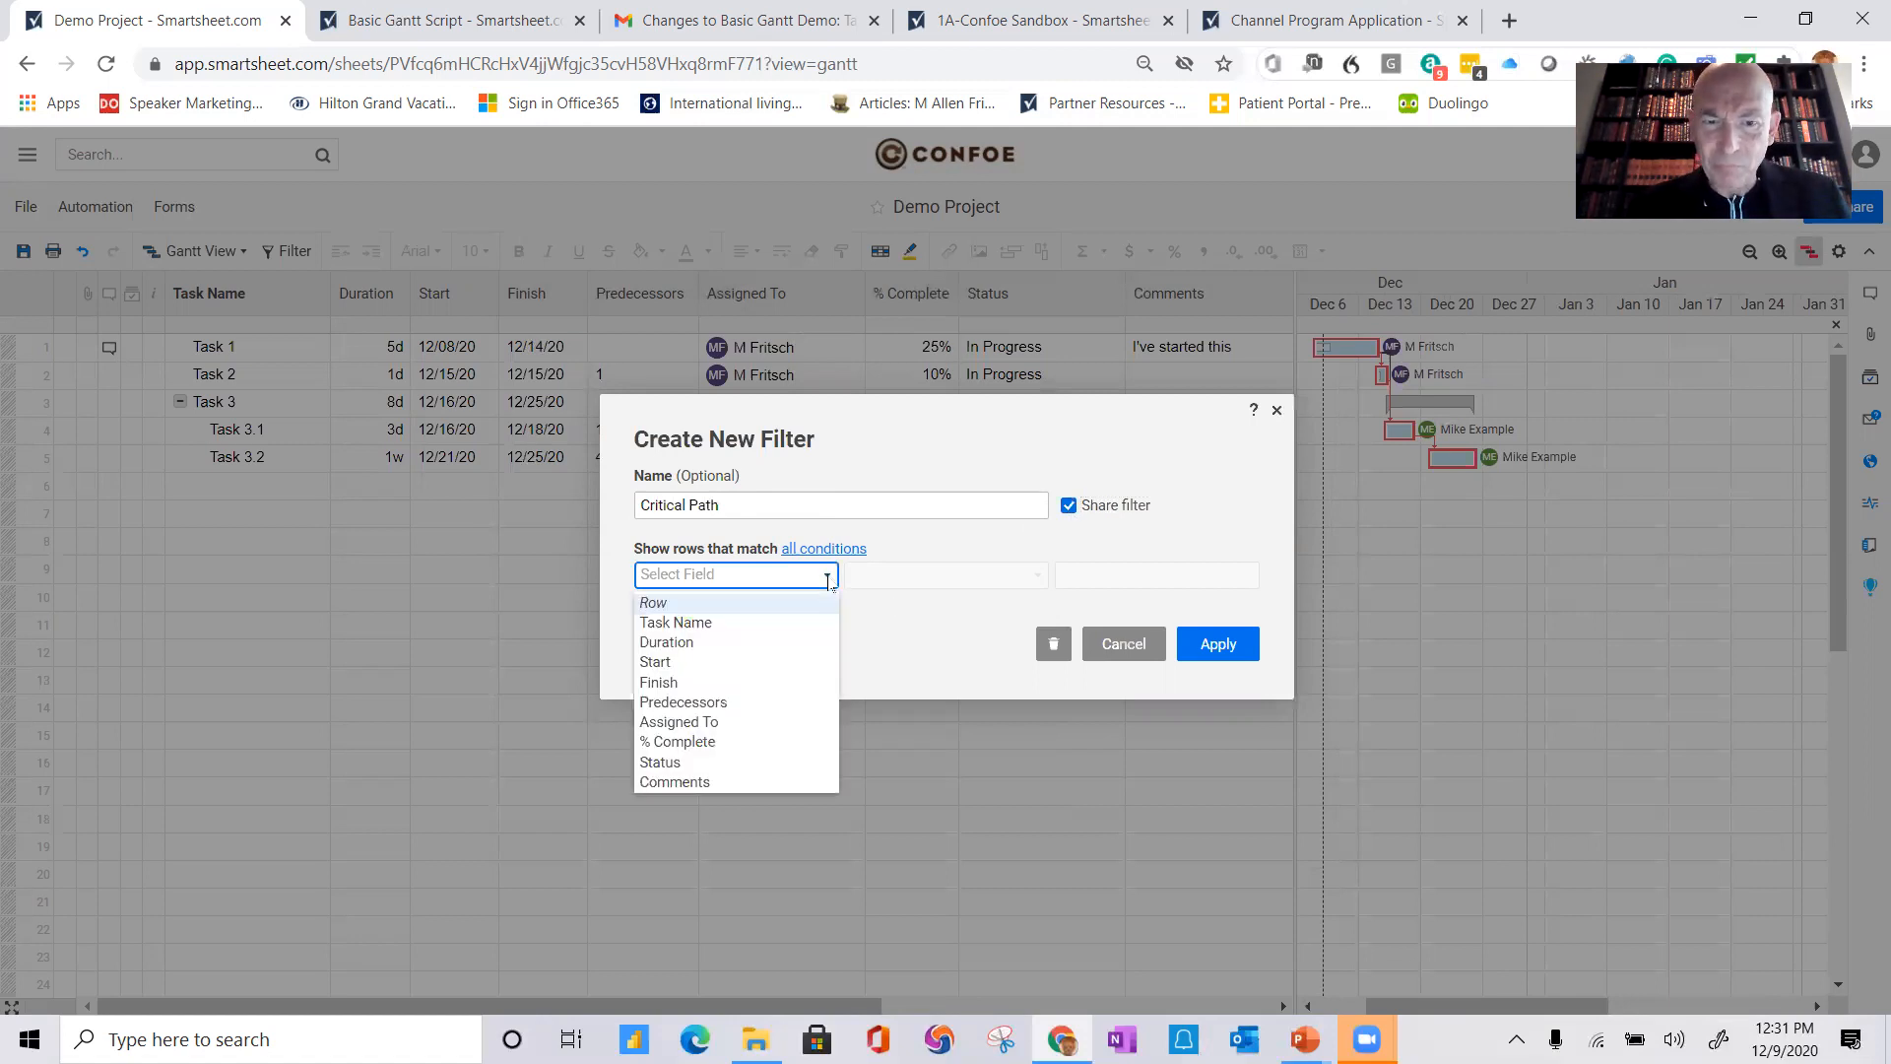
pyautogui.click(768, 602)
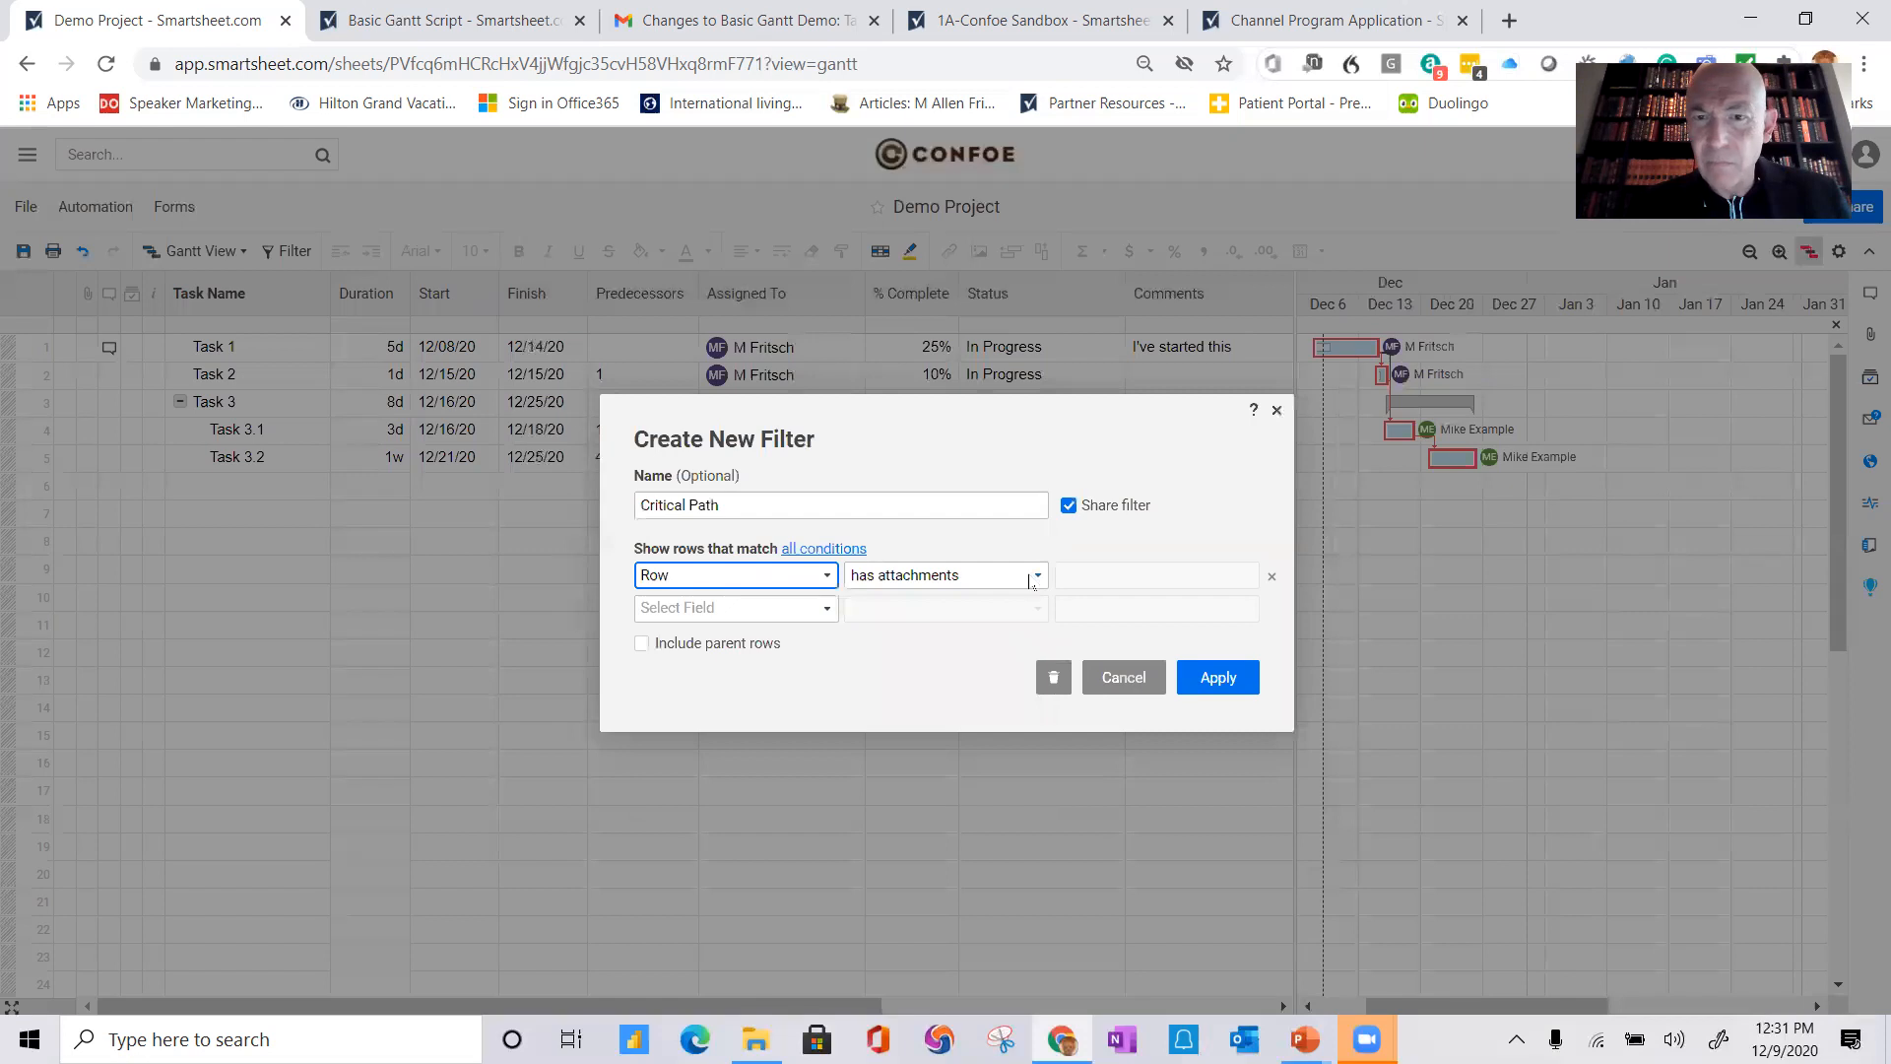
pyautogui.click(1033, 578)
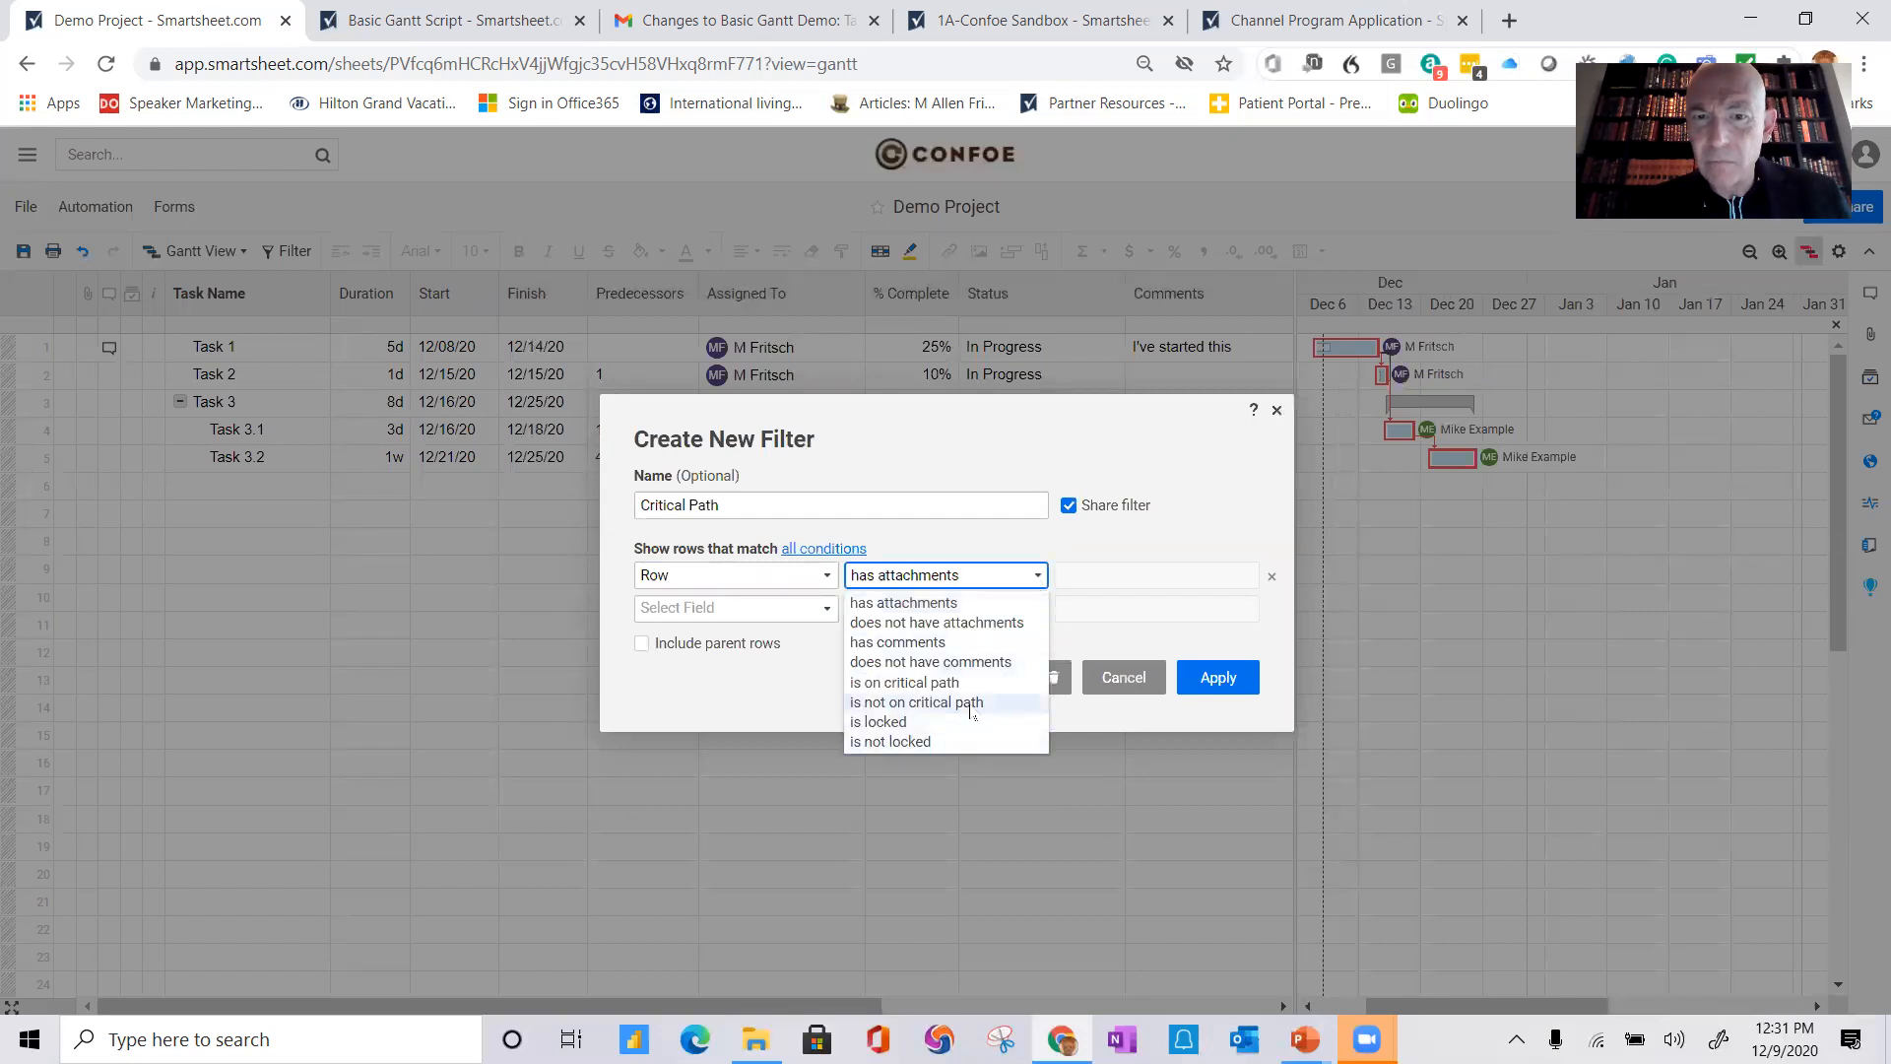
pyautogui.click(970, 684)
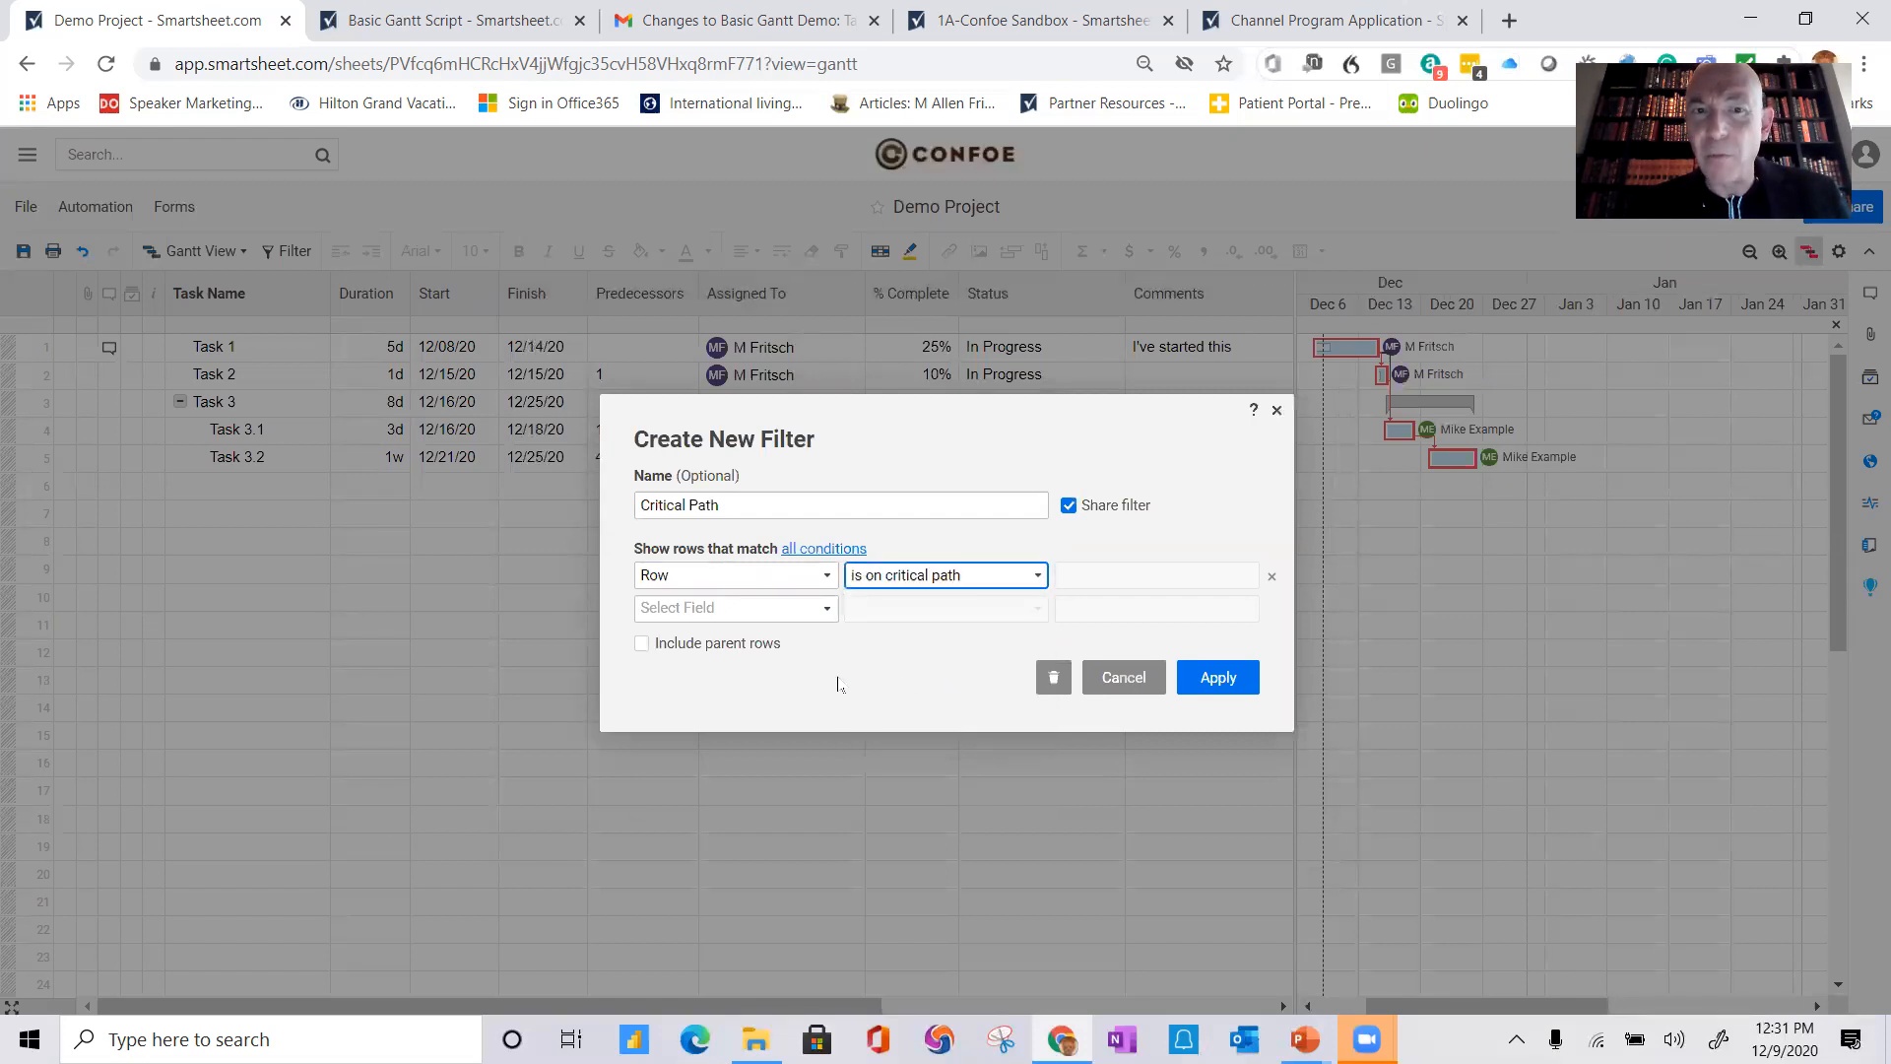
pyautogui.click(641, 643)
pyautogui.click(1219, 679)
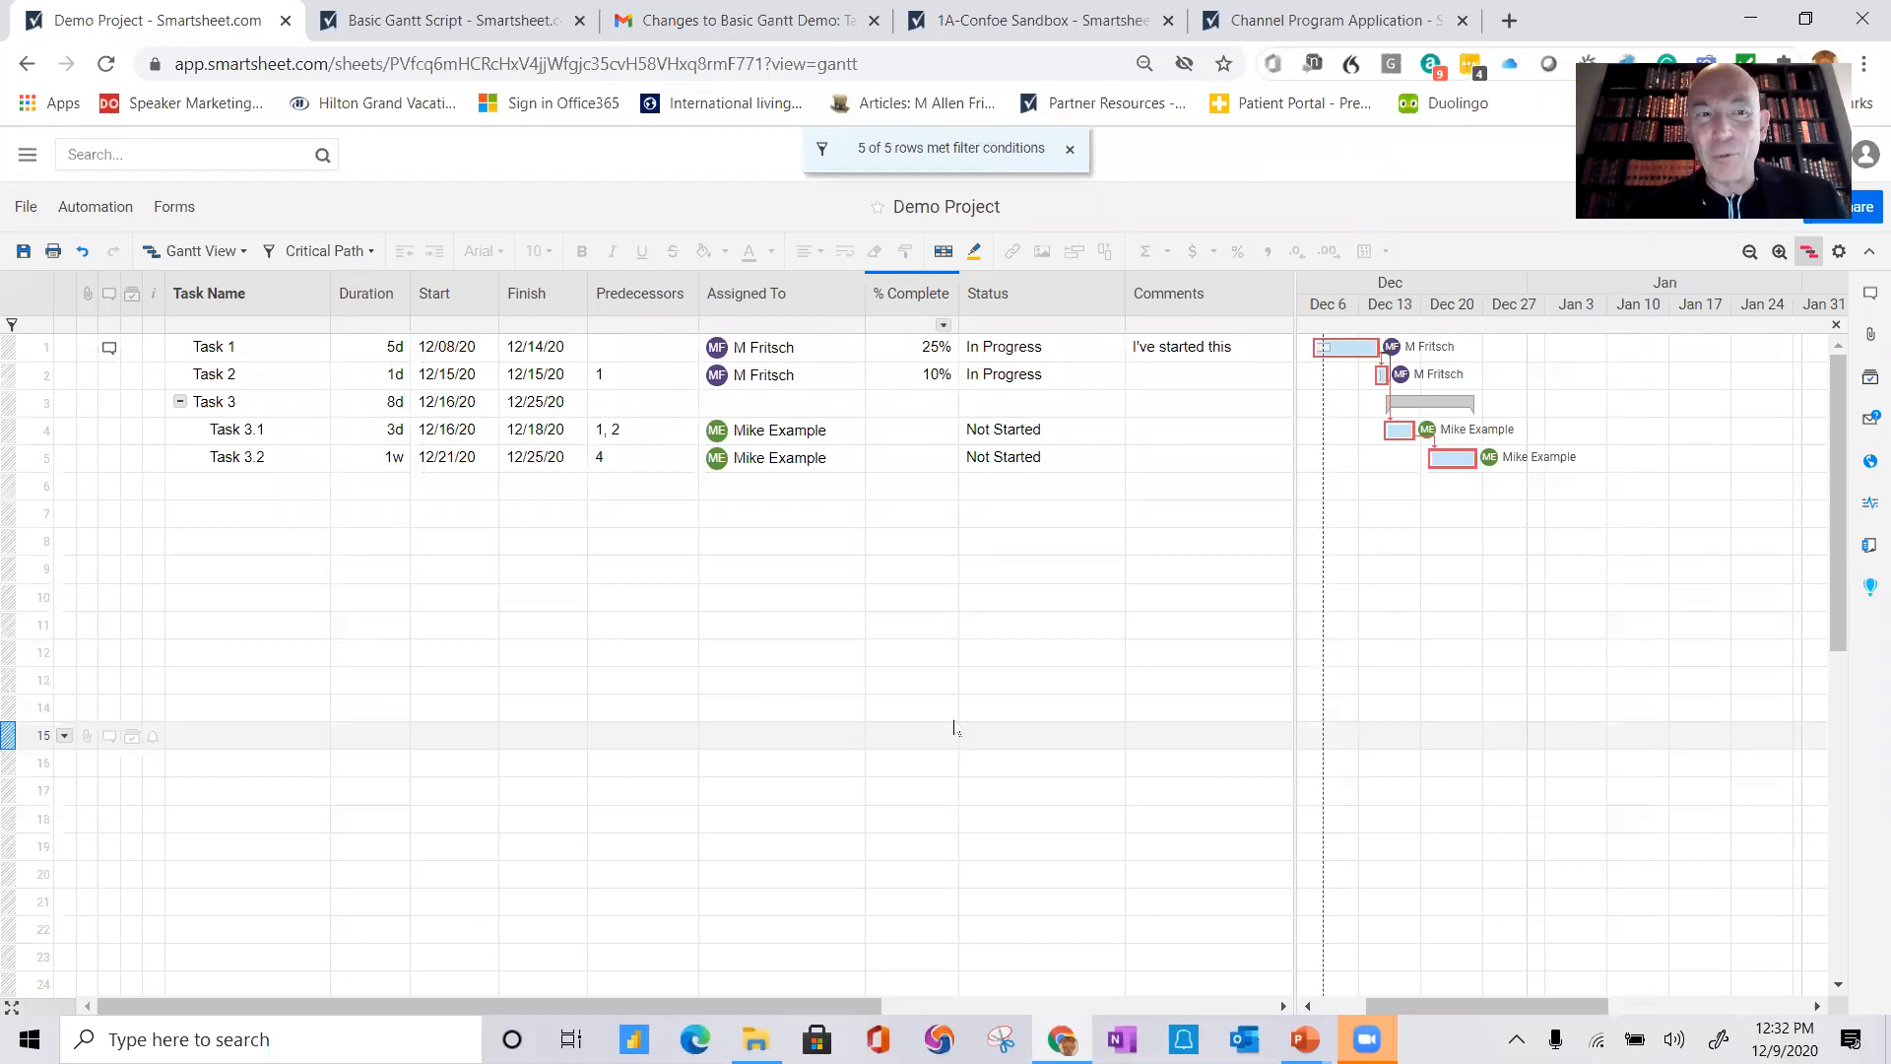
# Step: Add a new row named Task 4 with predecessor 1, then save the sheet
pyautogui.click(184, 488)
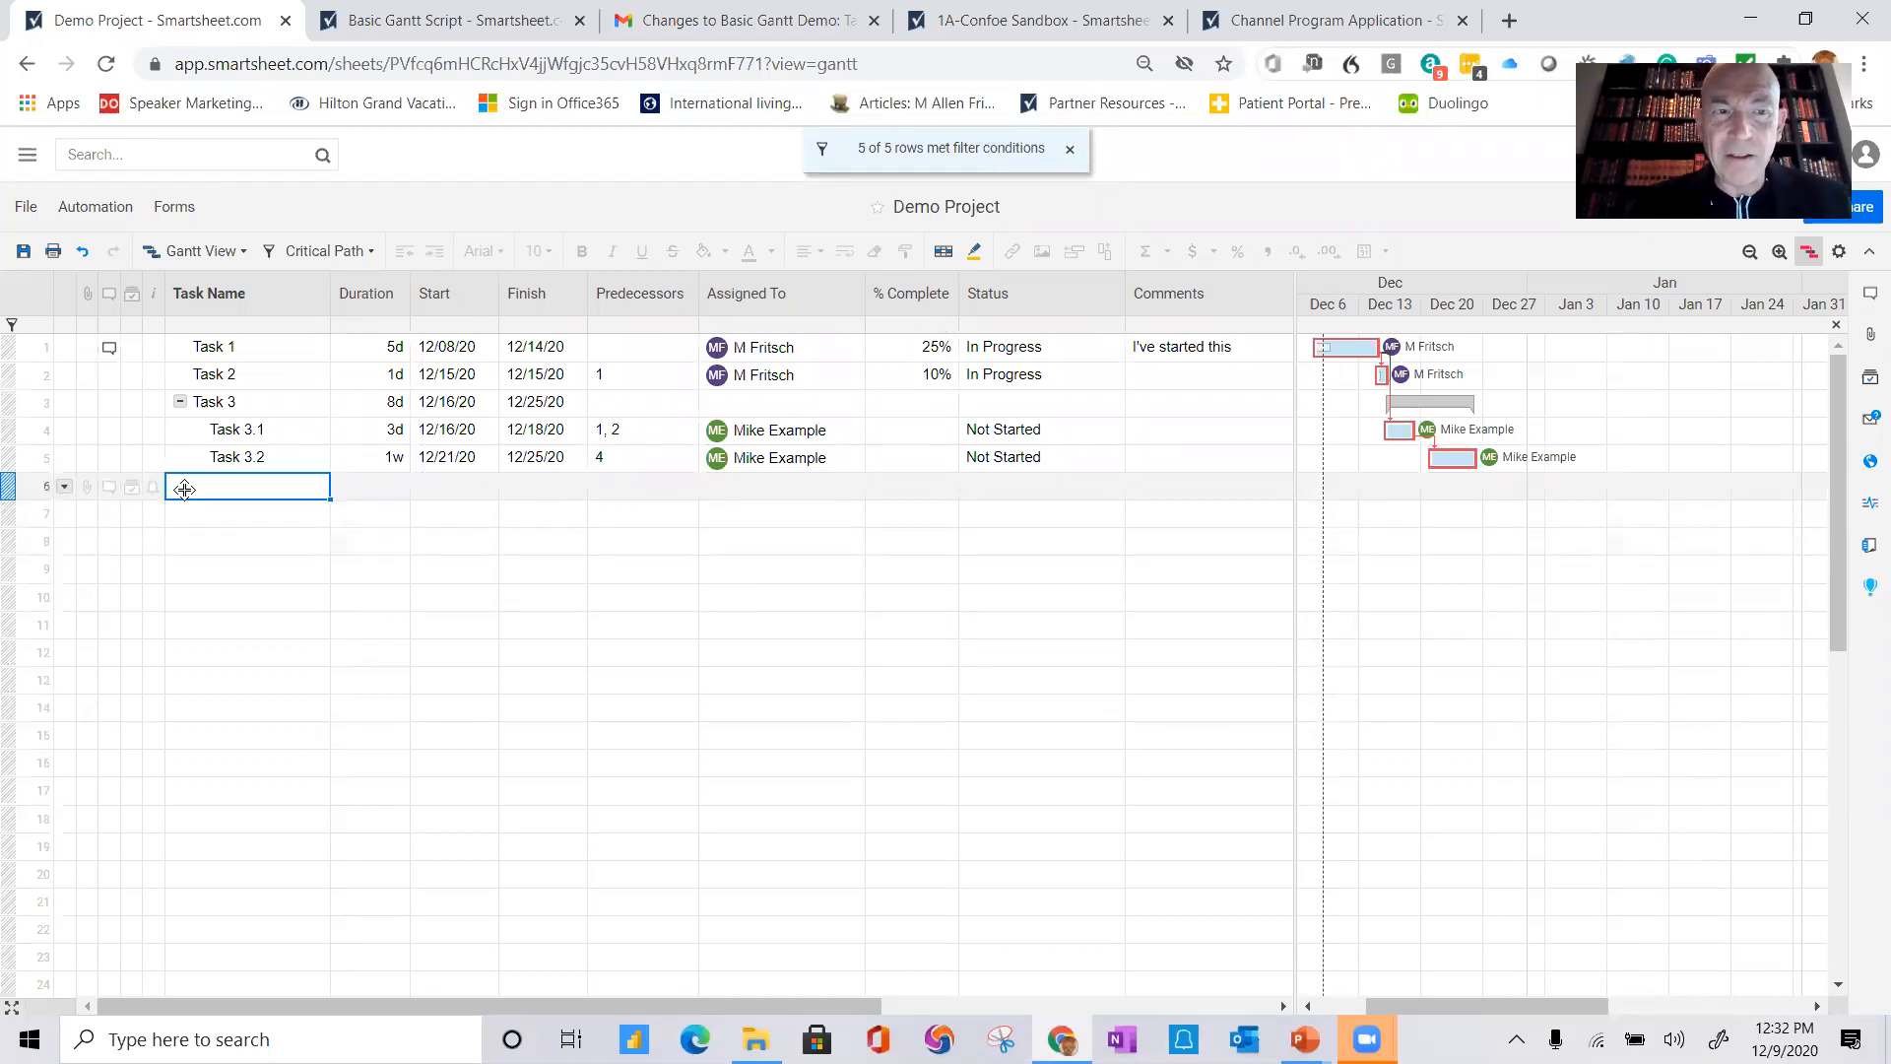
pyautogui.write('Task 4')
pyautogui.press('Return')
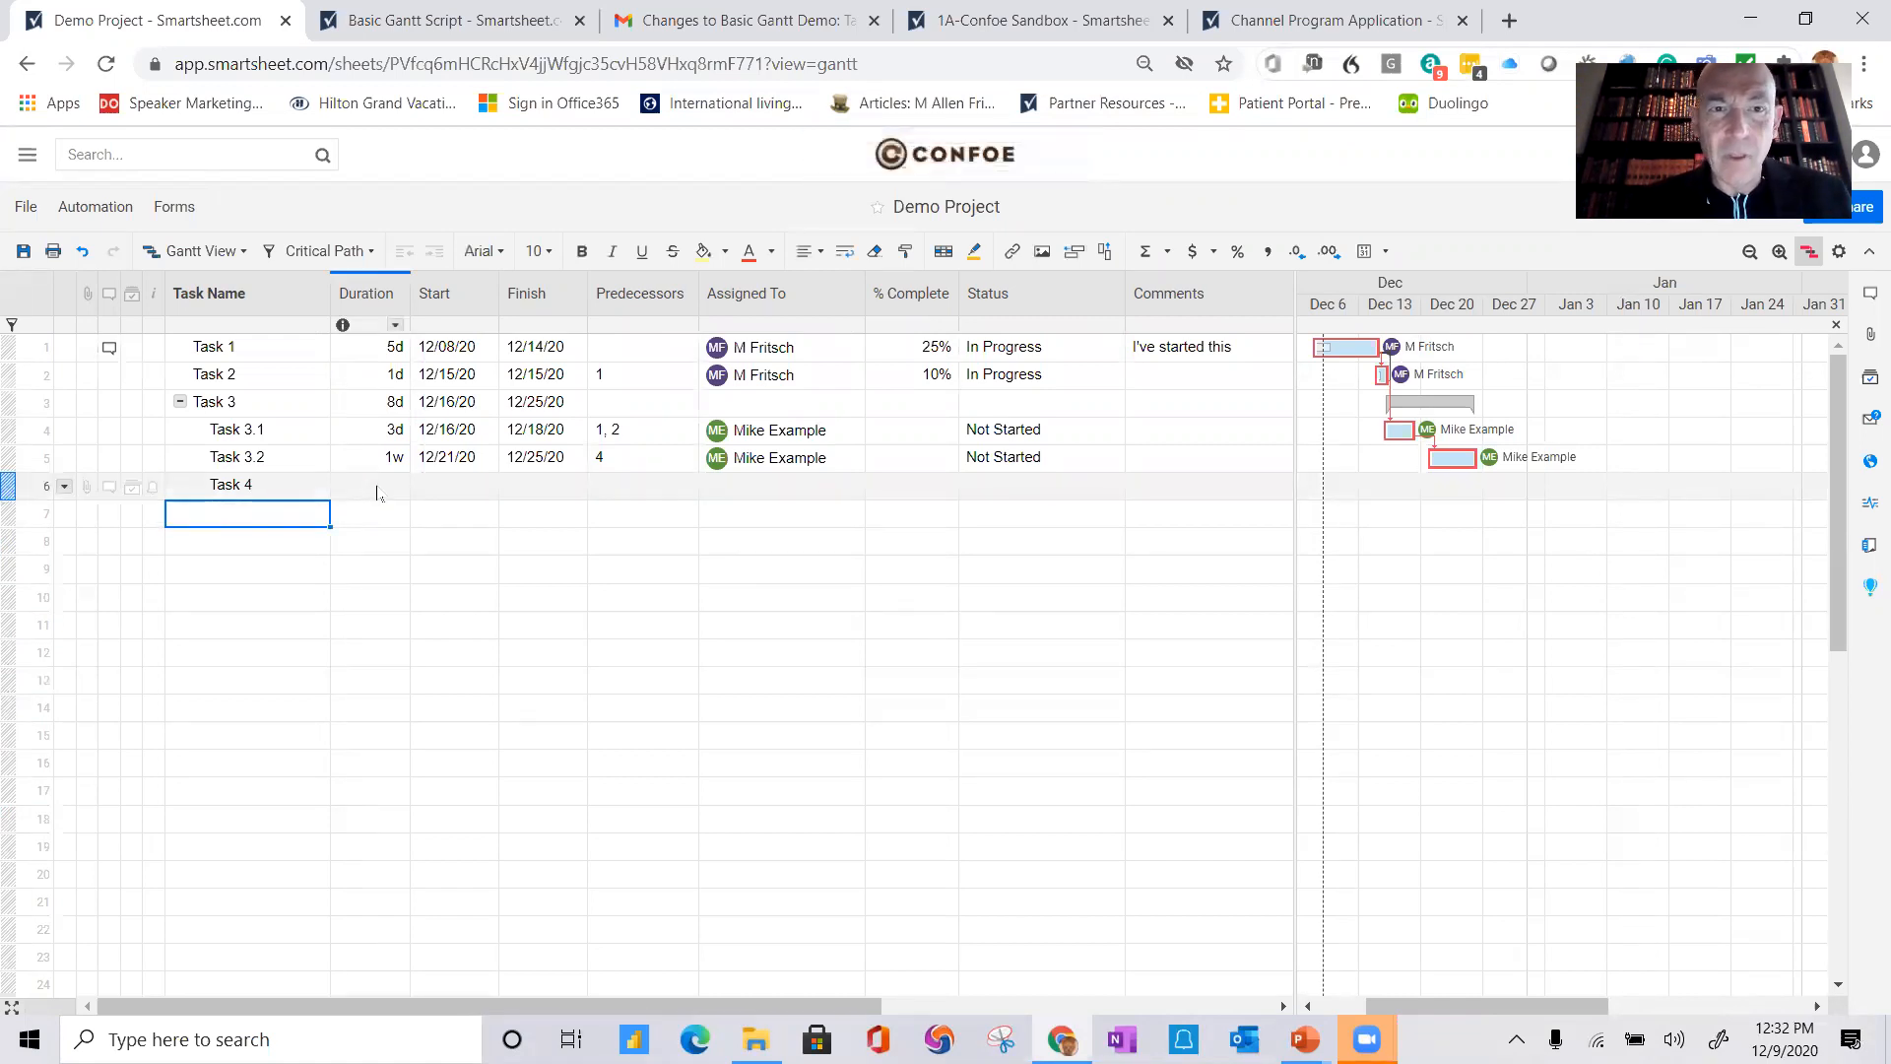
pyautogui.click(377, 492)
pyautogui.click(611, 480)
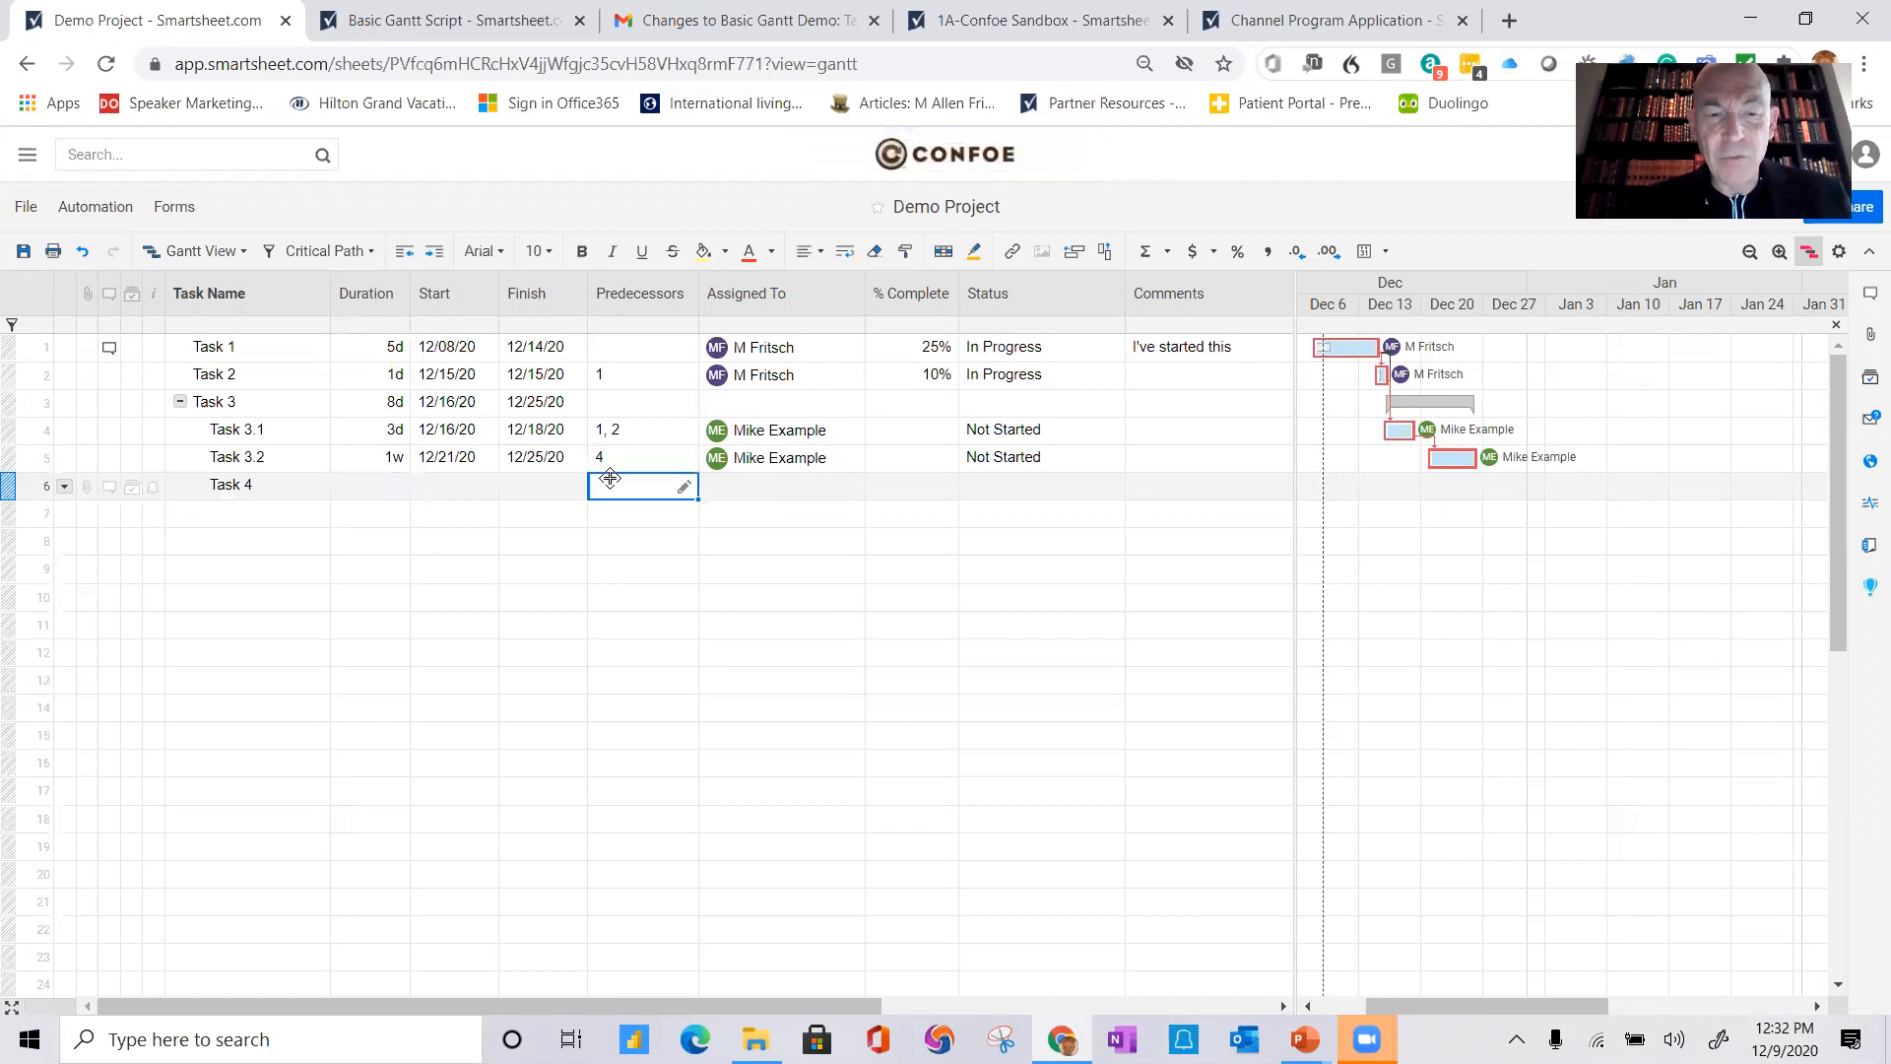
pyautogui.click(610, 482)
pyautogui.write('1')
pyautogui.press('Return')
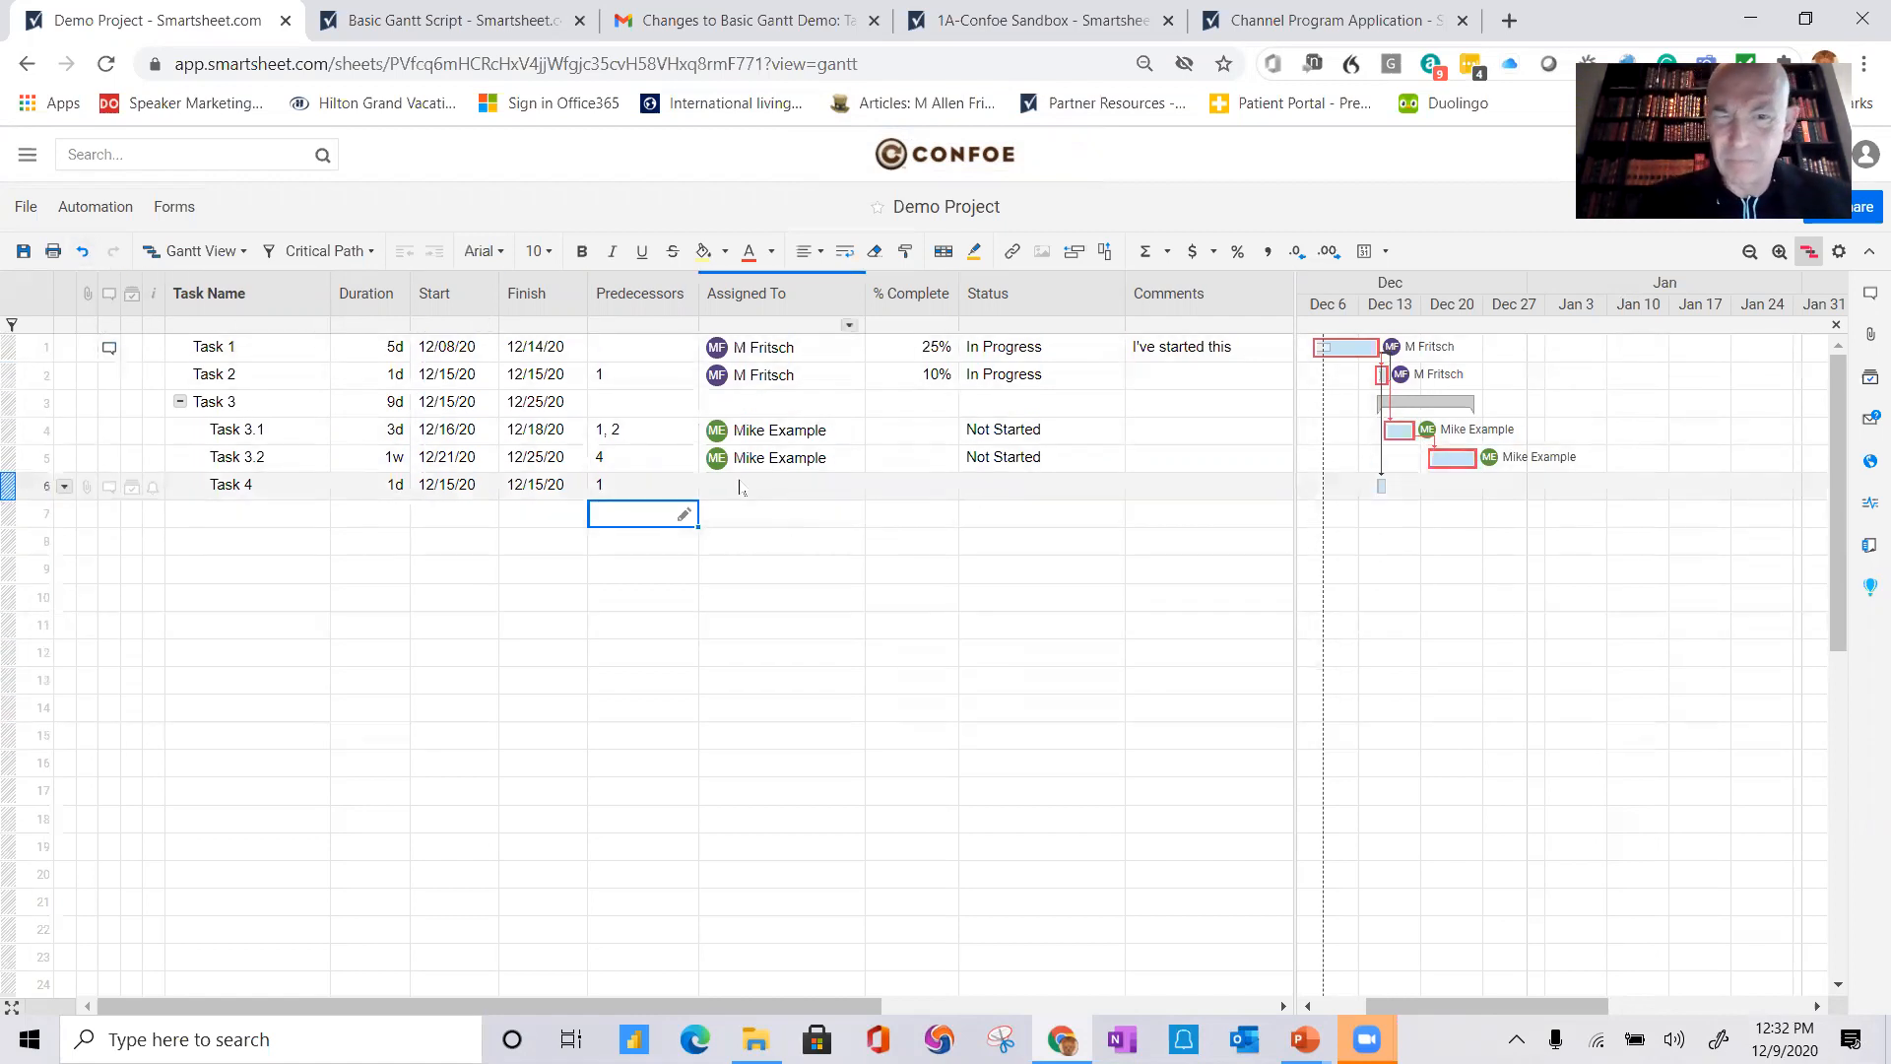
pyautogui.click(645, 679)
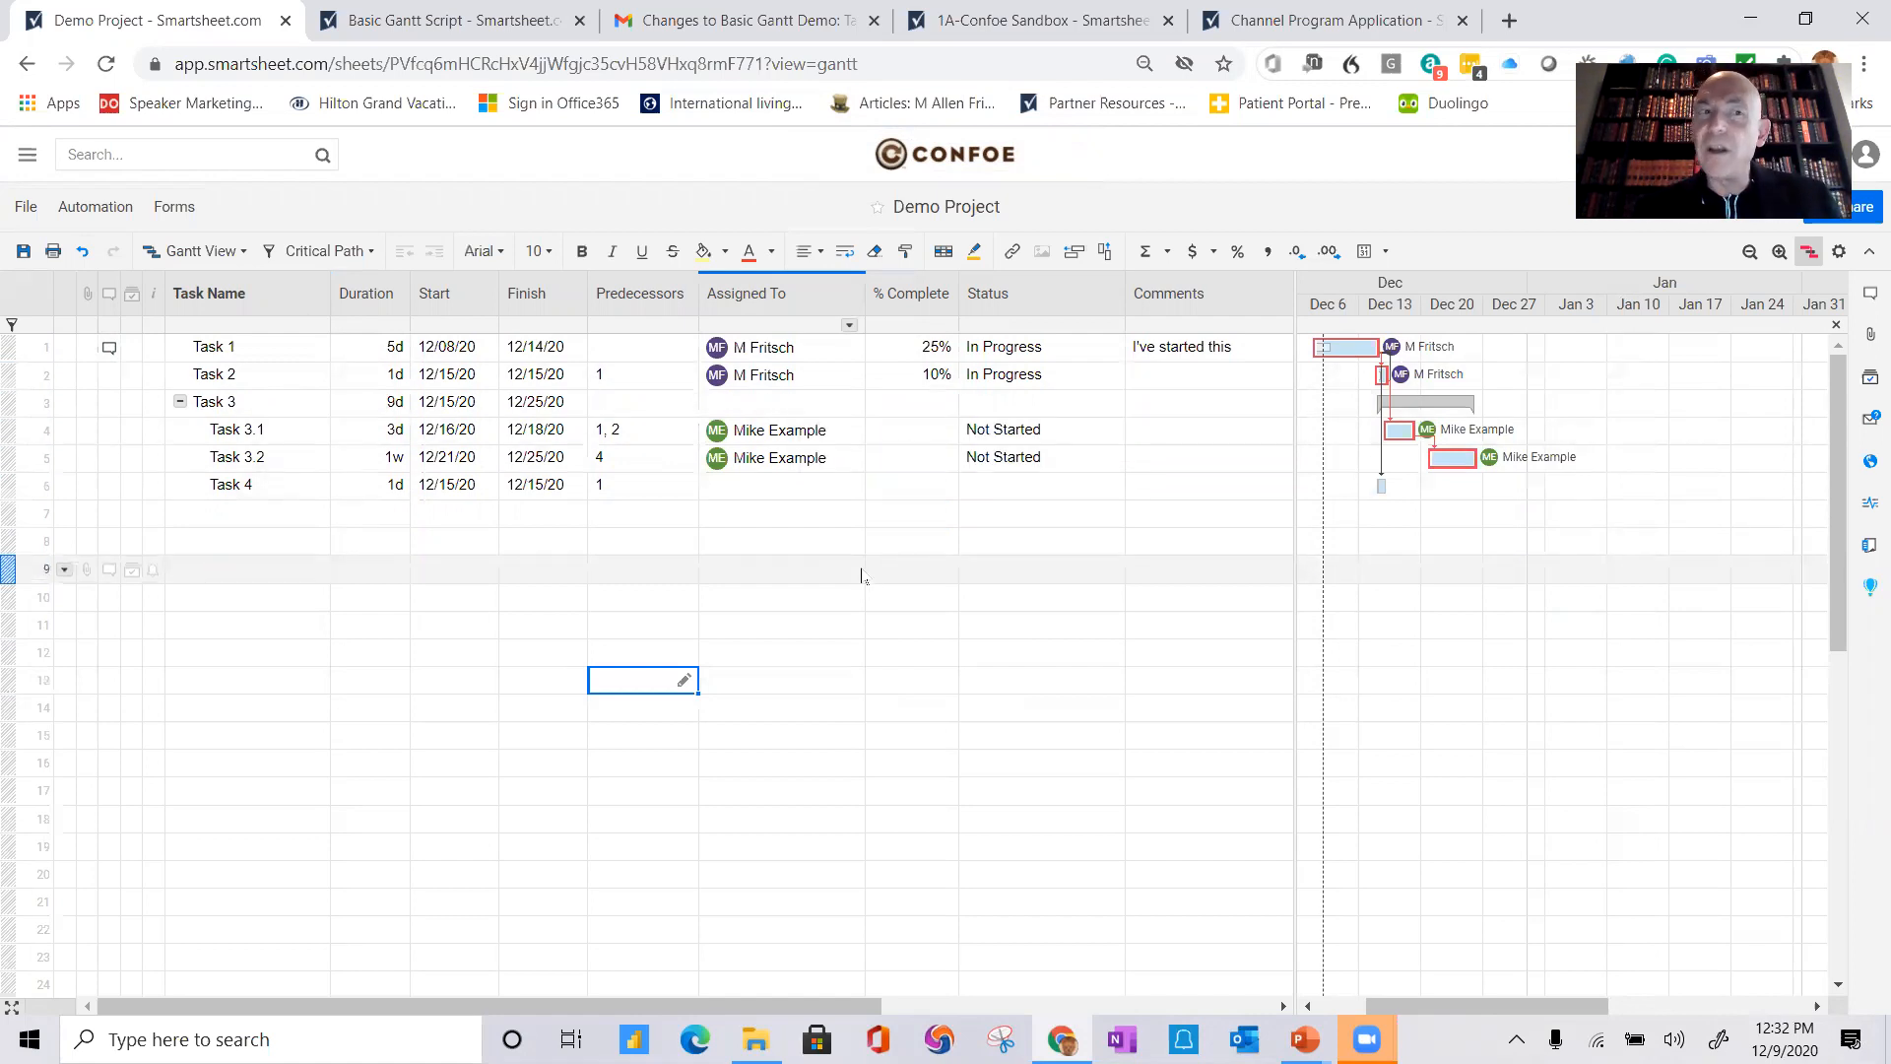
pyautogui.click(22, 252)
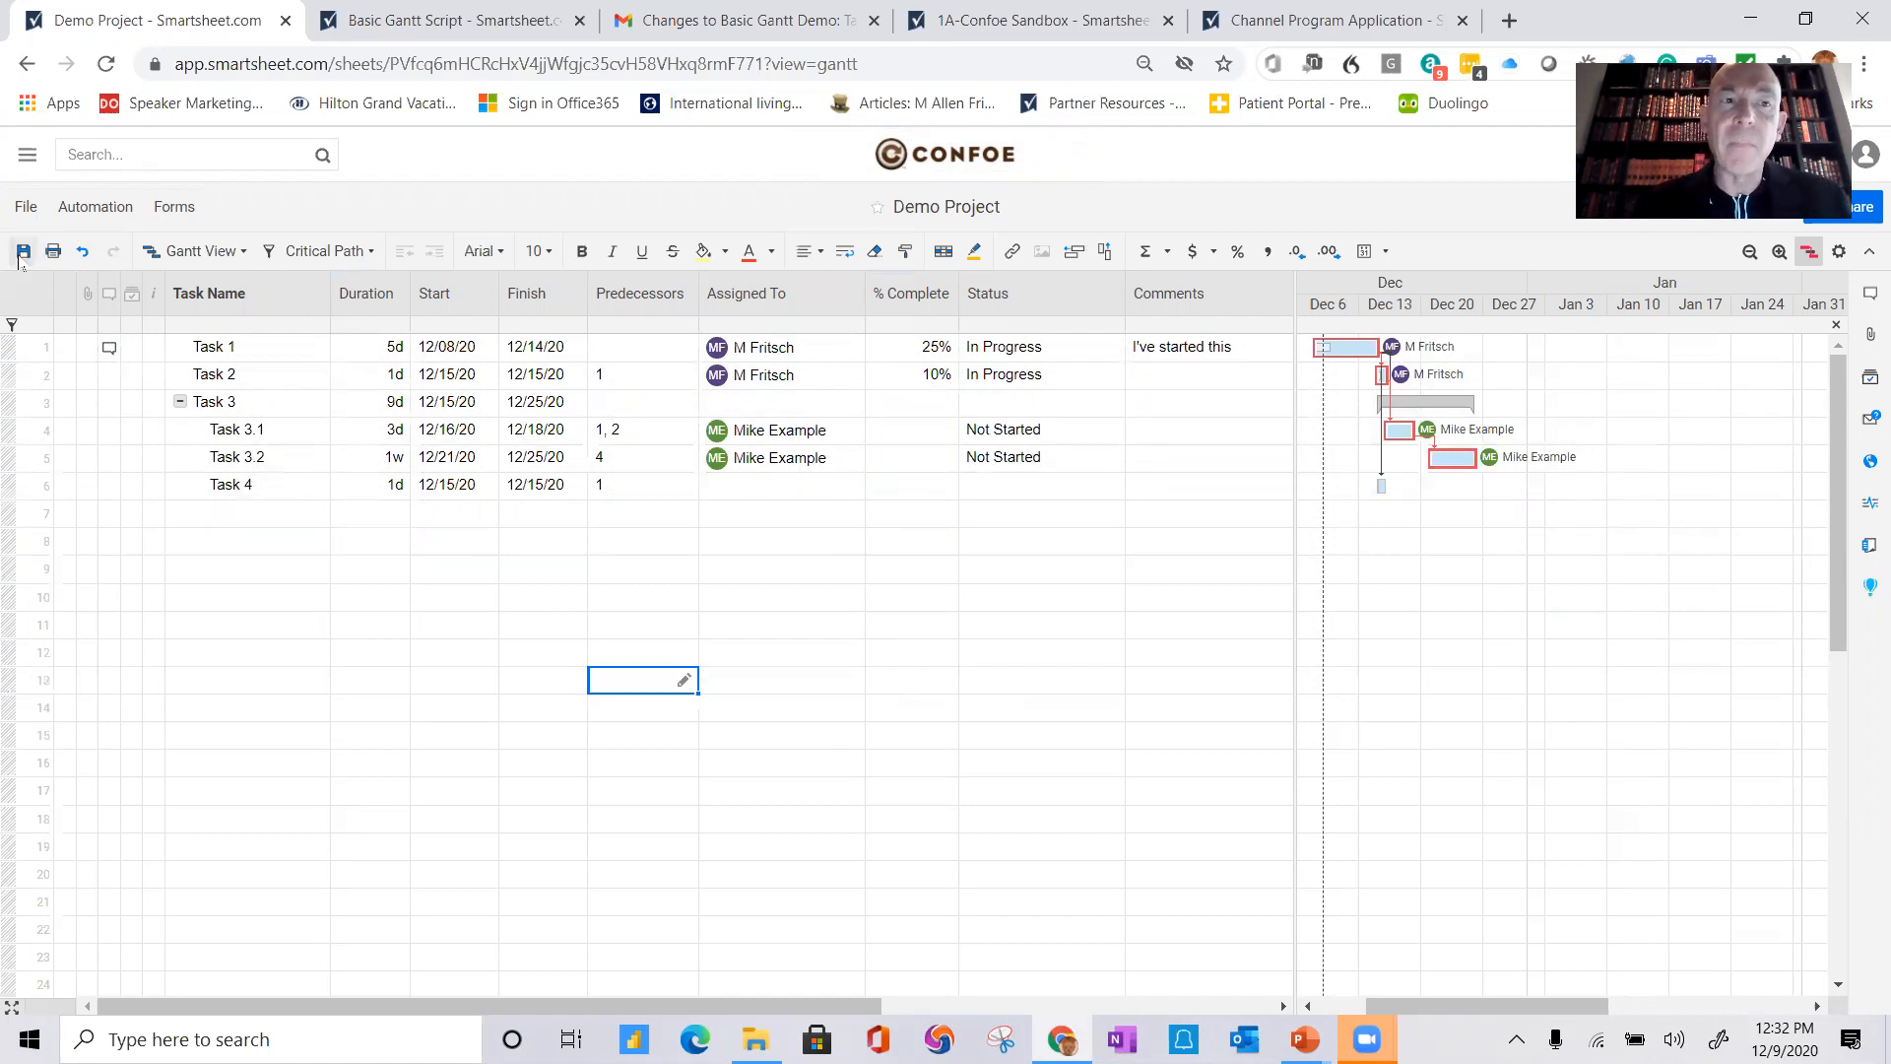
# Step: Edit the 'Alert when an assigned row changes' workflow to run Hourly, save it, and close the automation manager
pyautogui.click(110, 212)
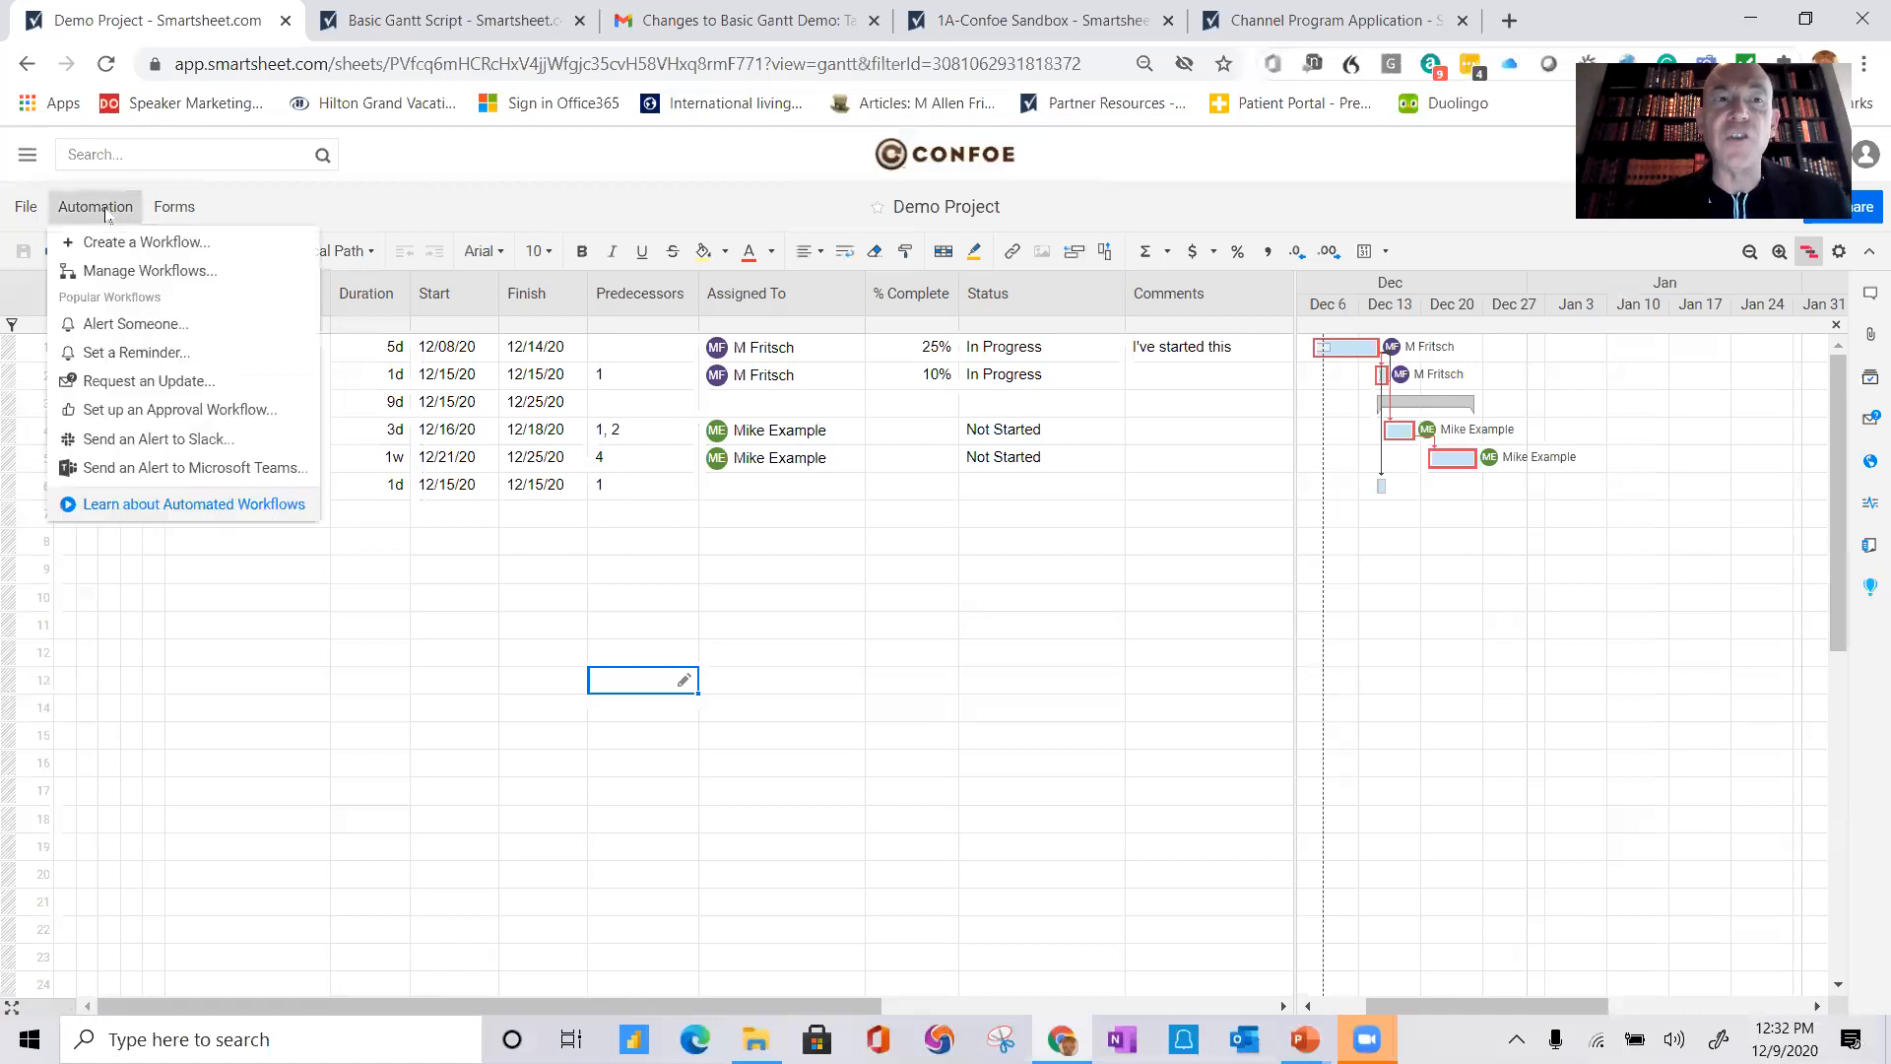
pyautogui.click(161, 275)
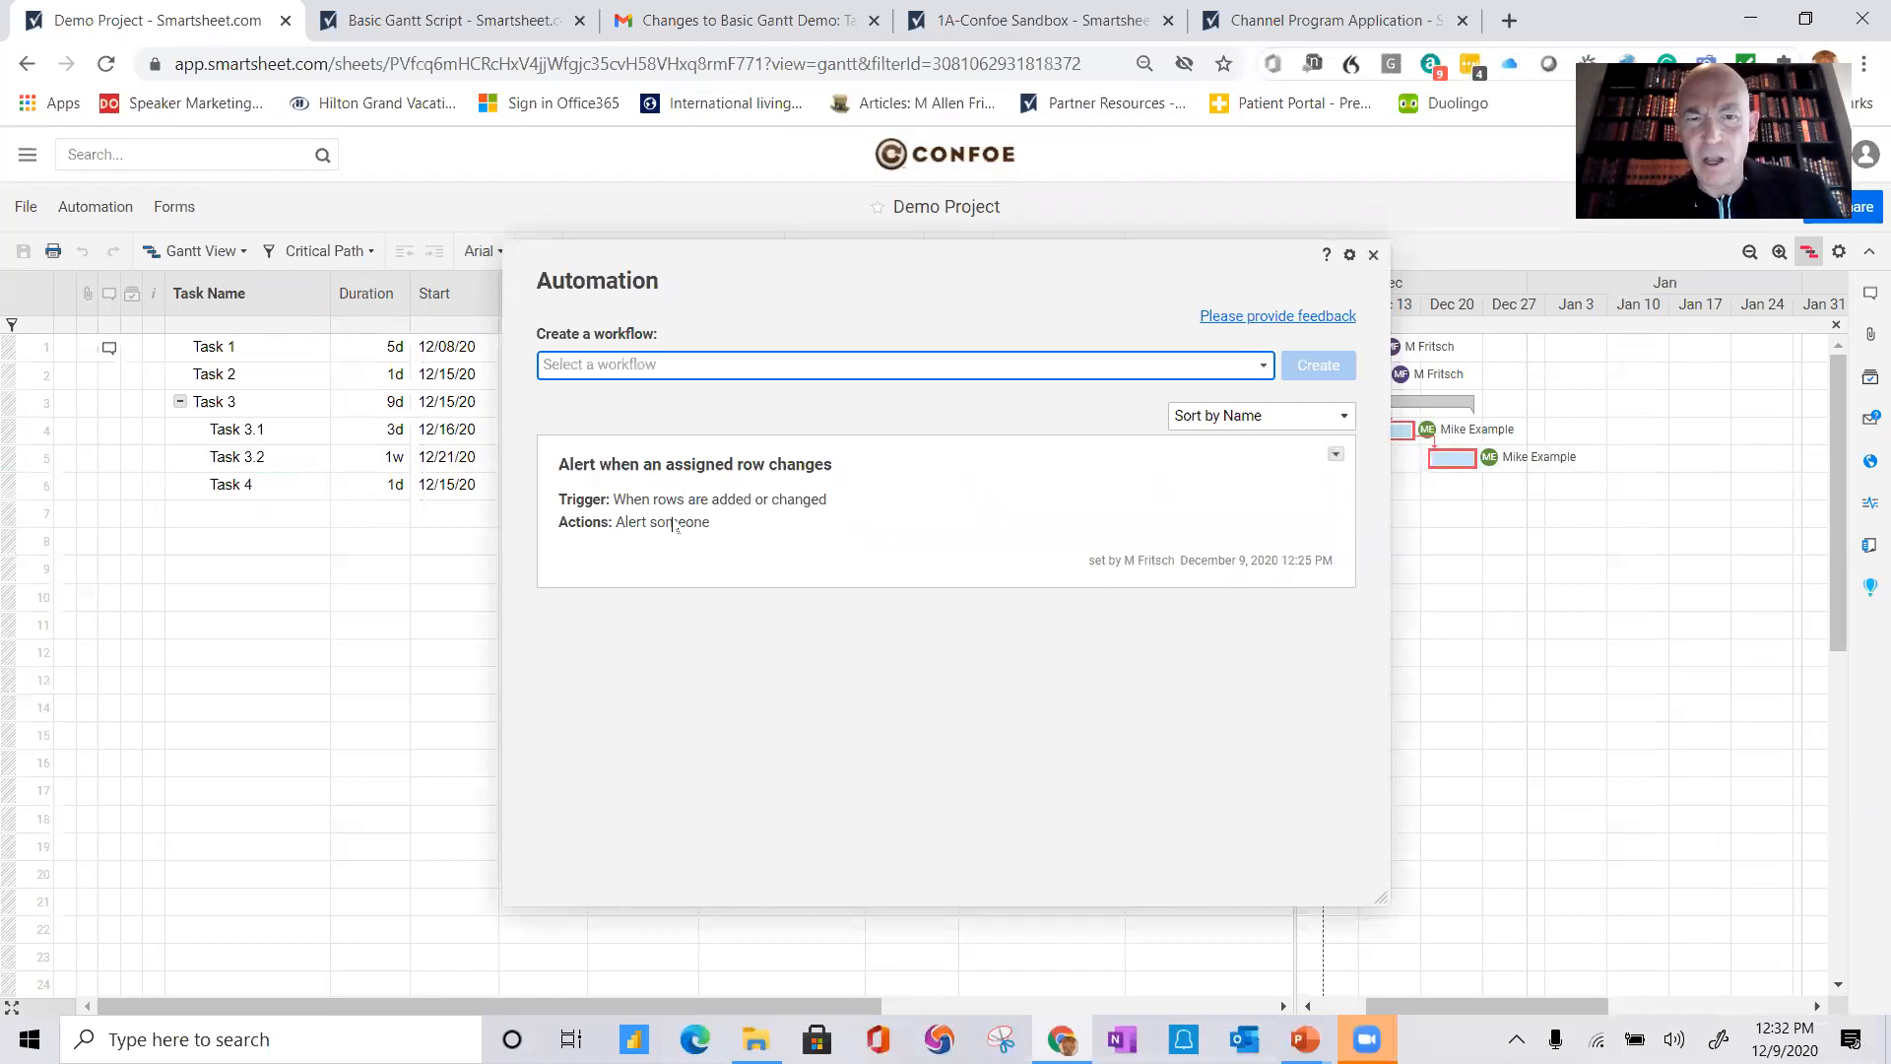
pyautogui.click(1336, 454)
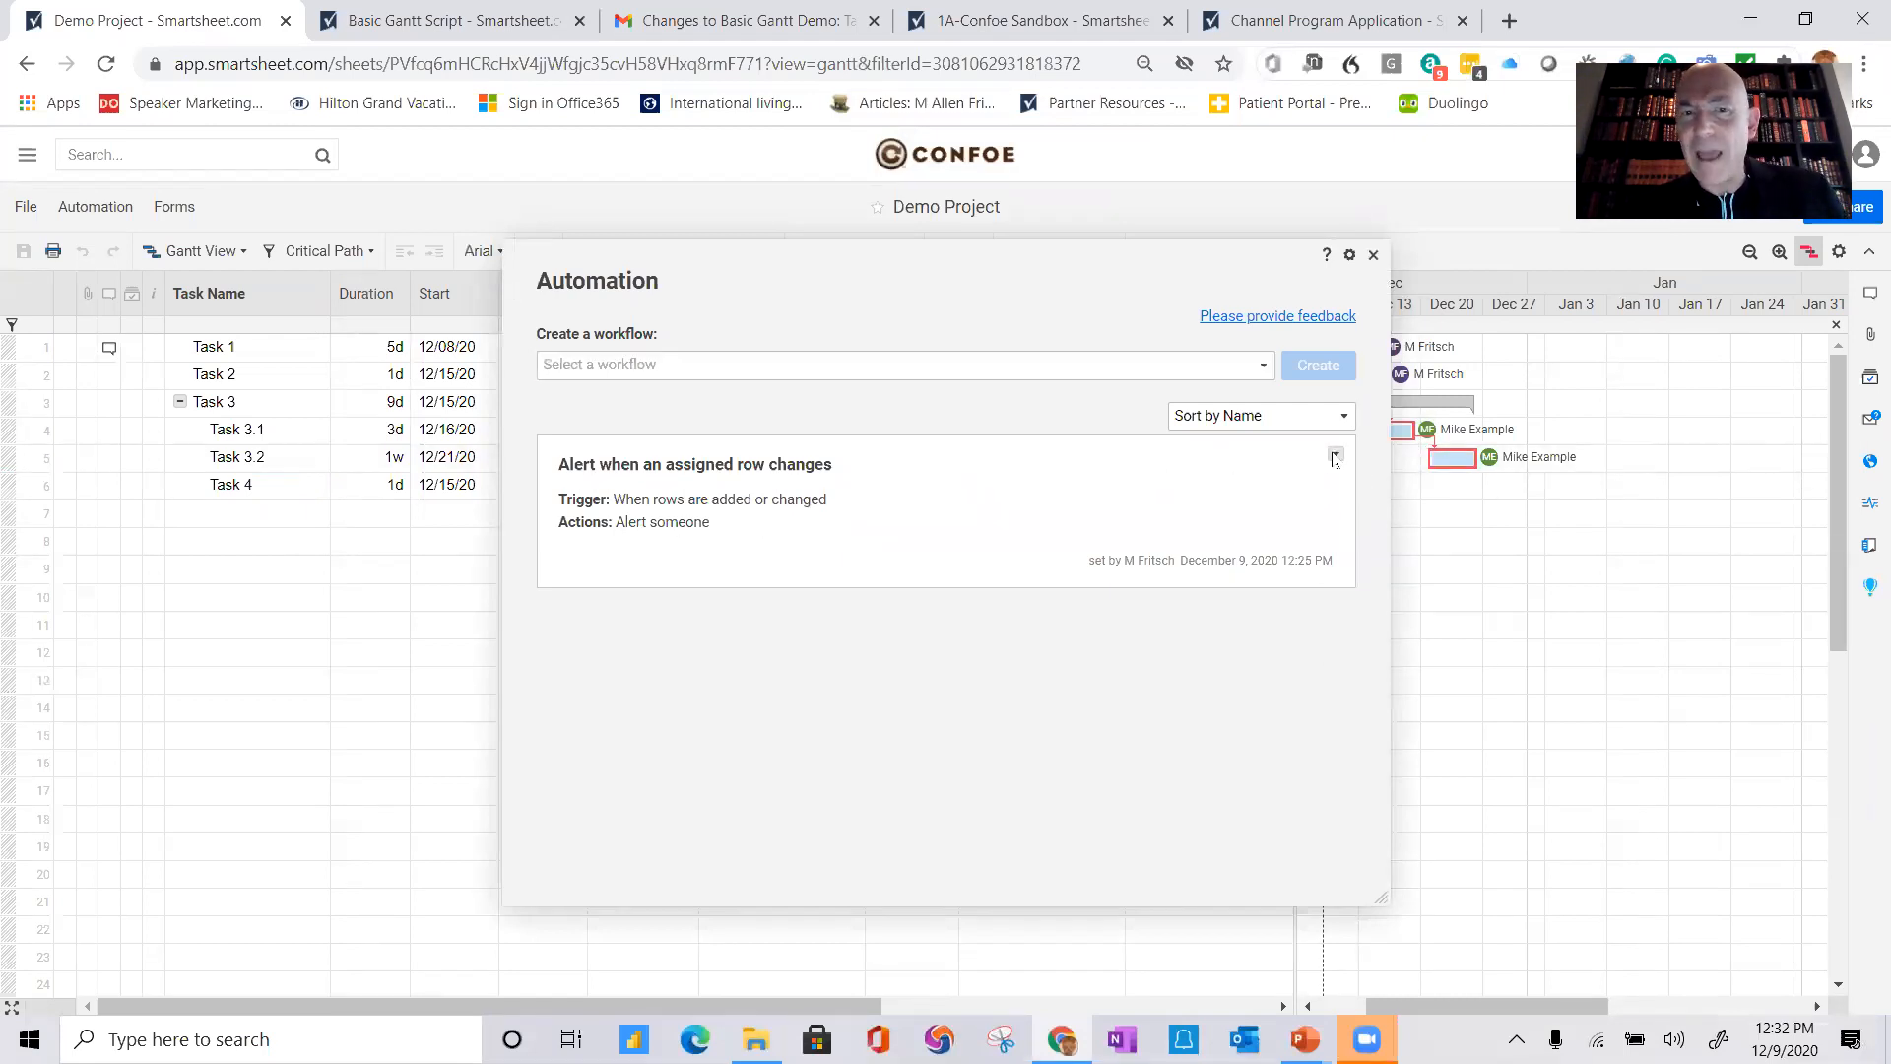
pyautogui.click(1368, 516)
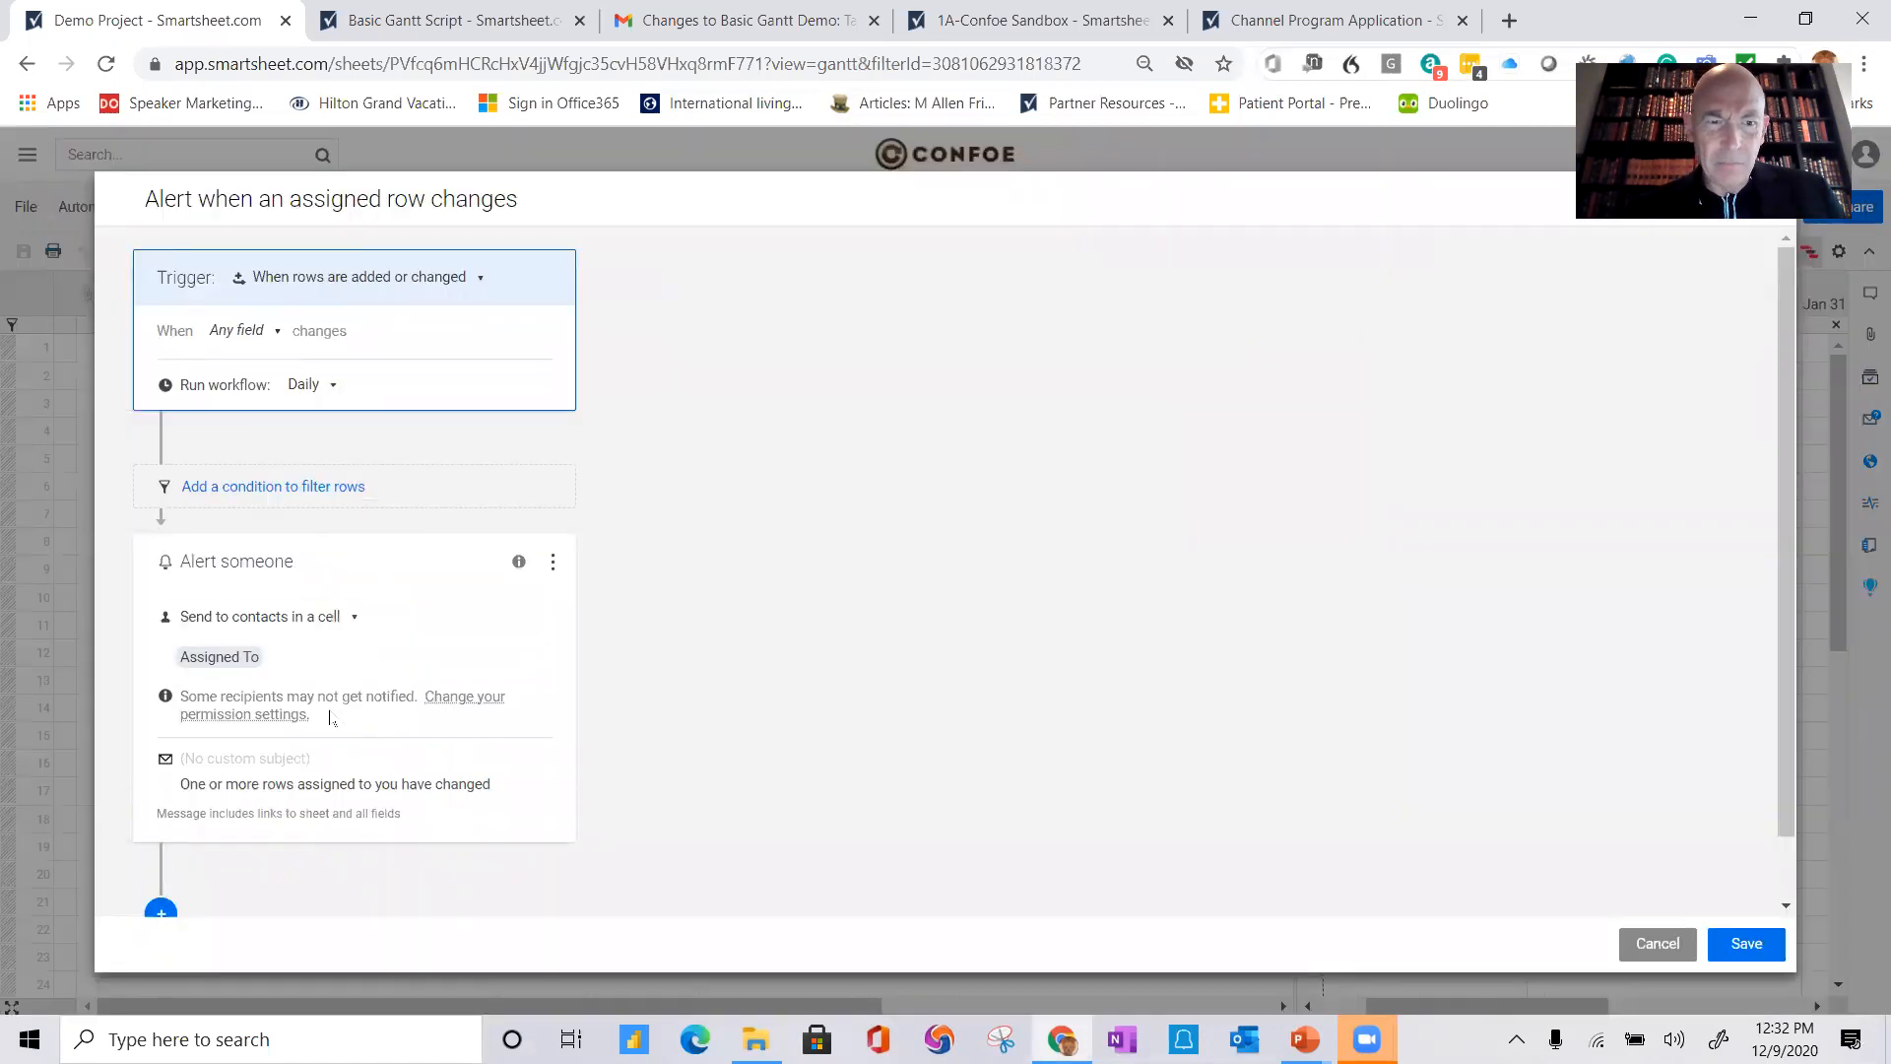
pyautogui.click(332, 386)
pyautogui.click(329, 463)
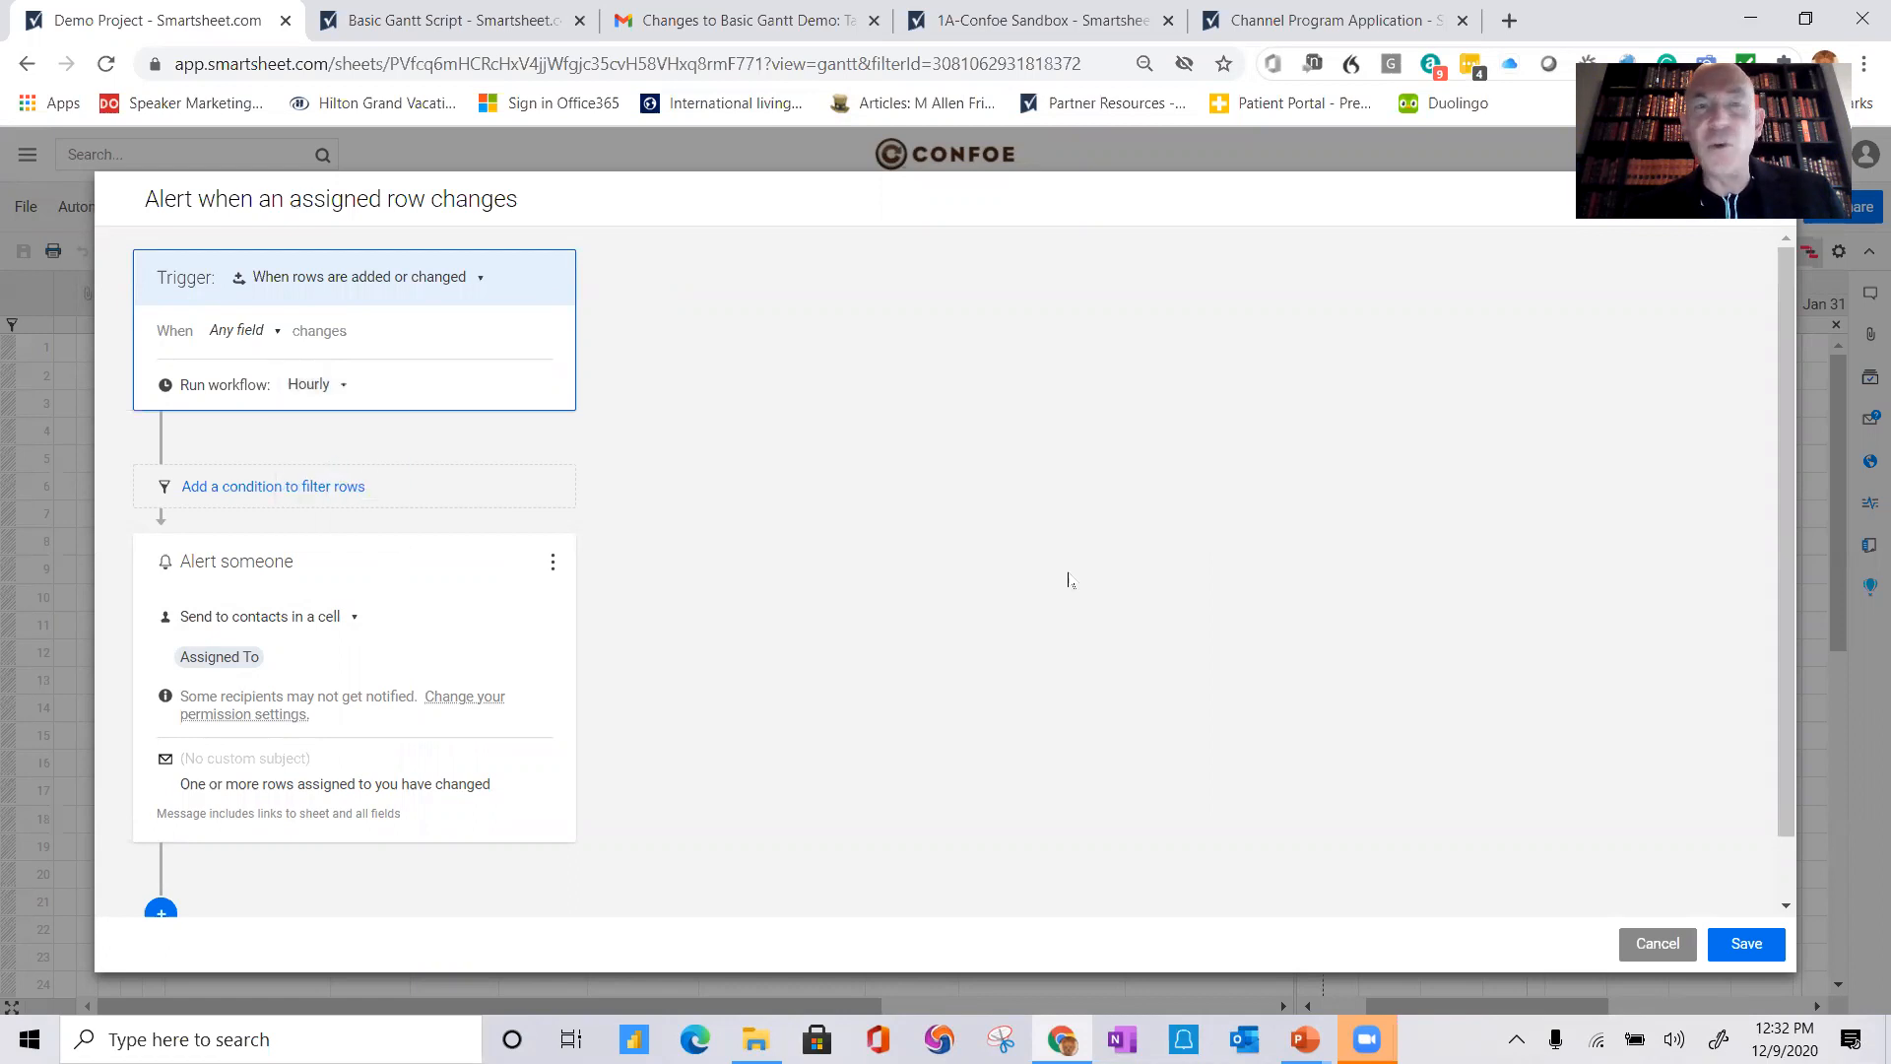
pyautogui.click(1747, 945)
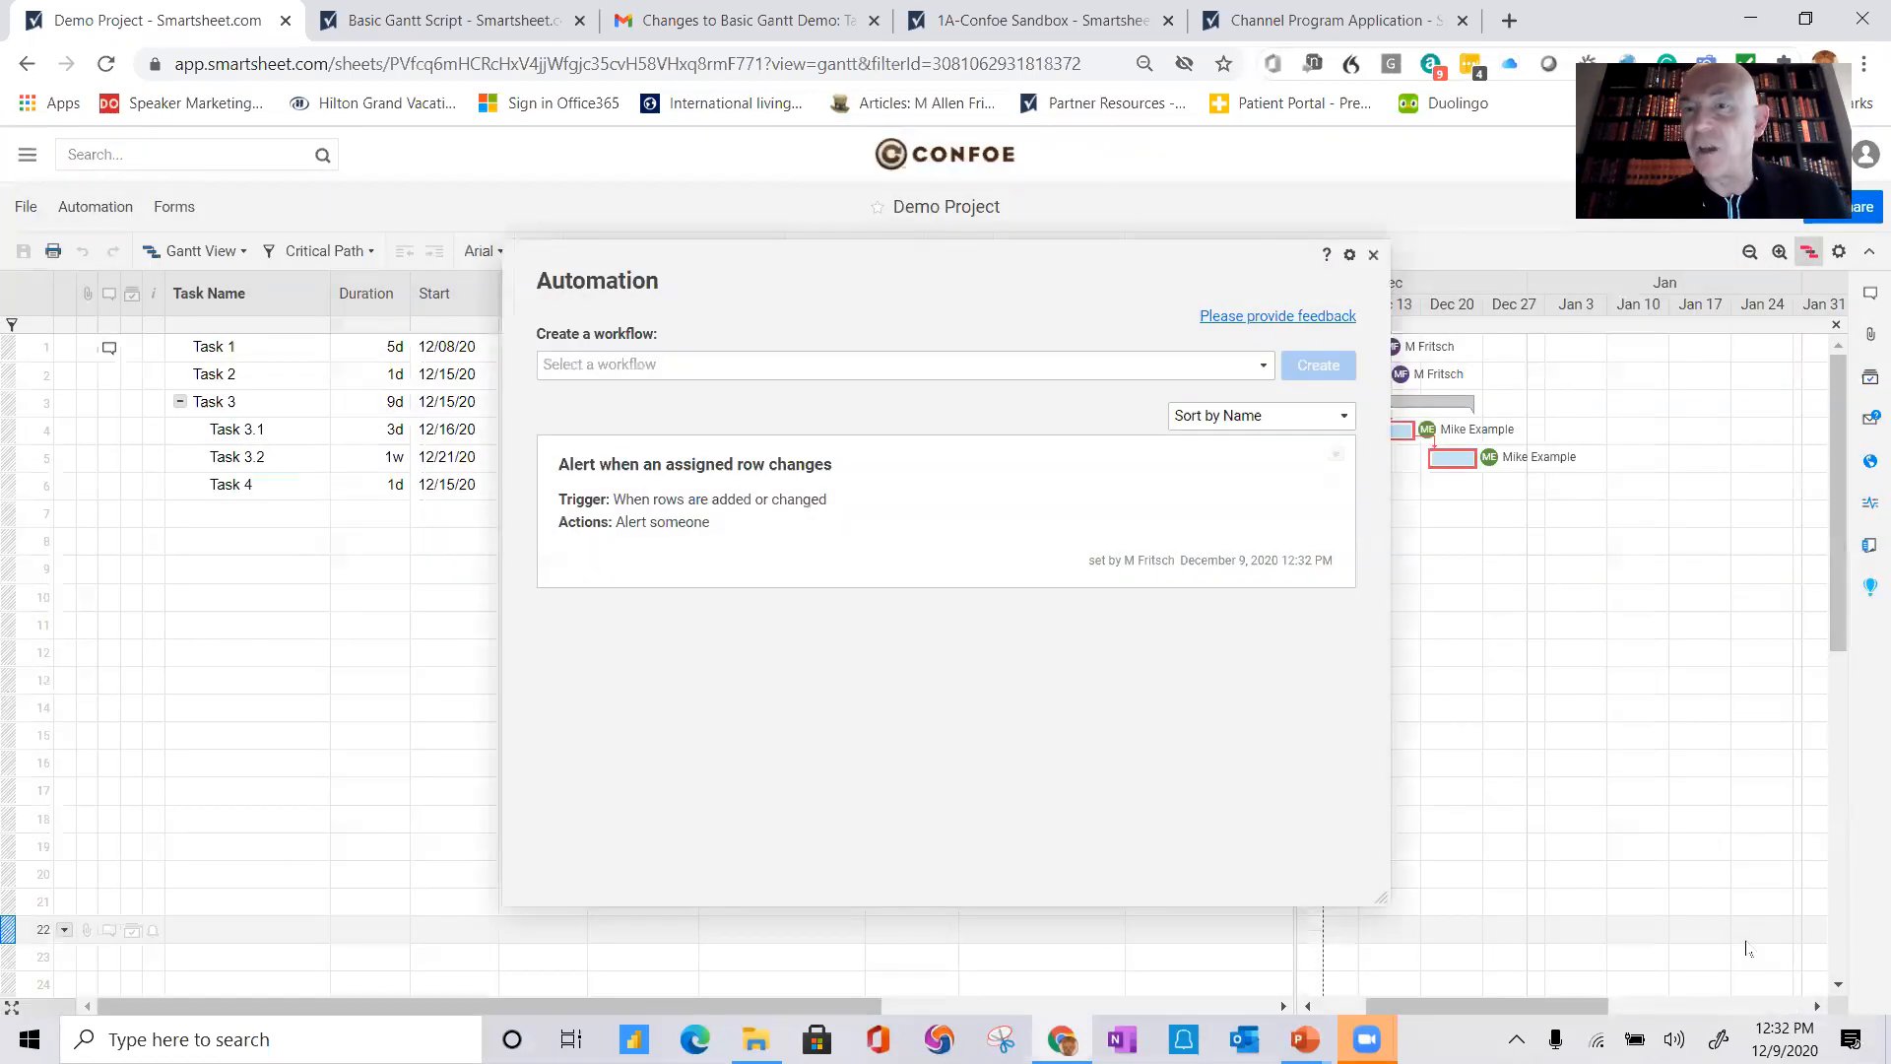
pyautogui.click(1373, 256)
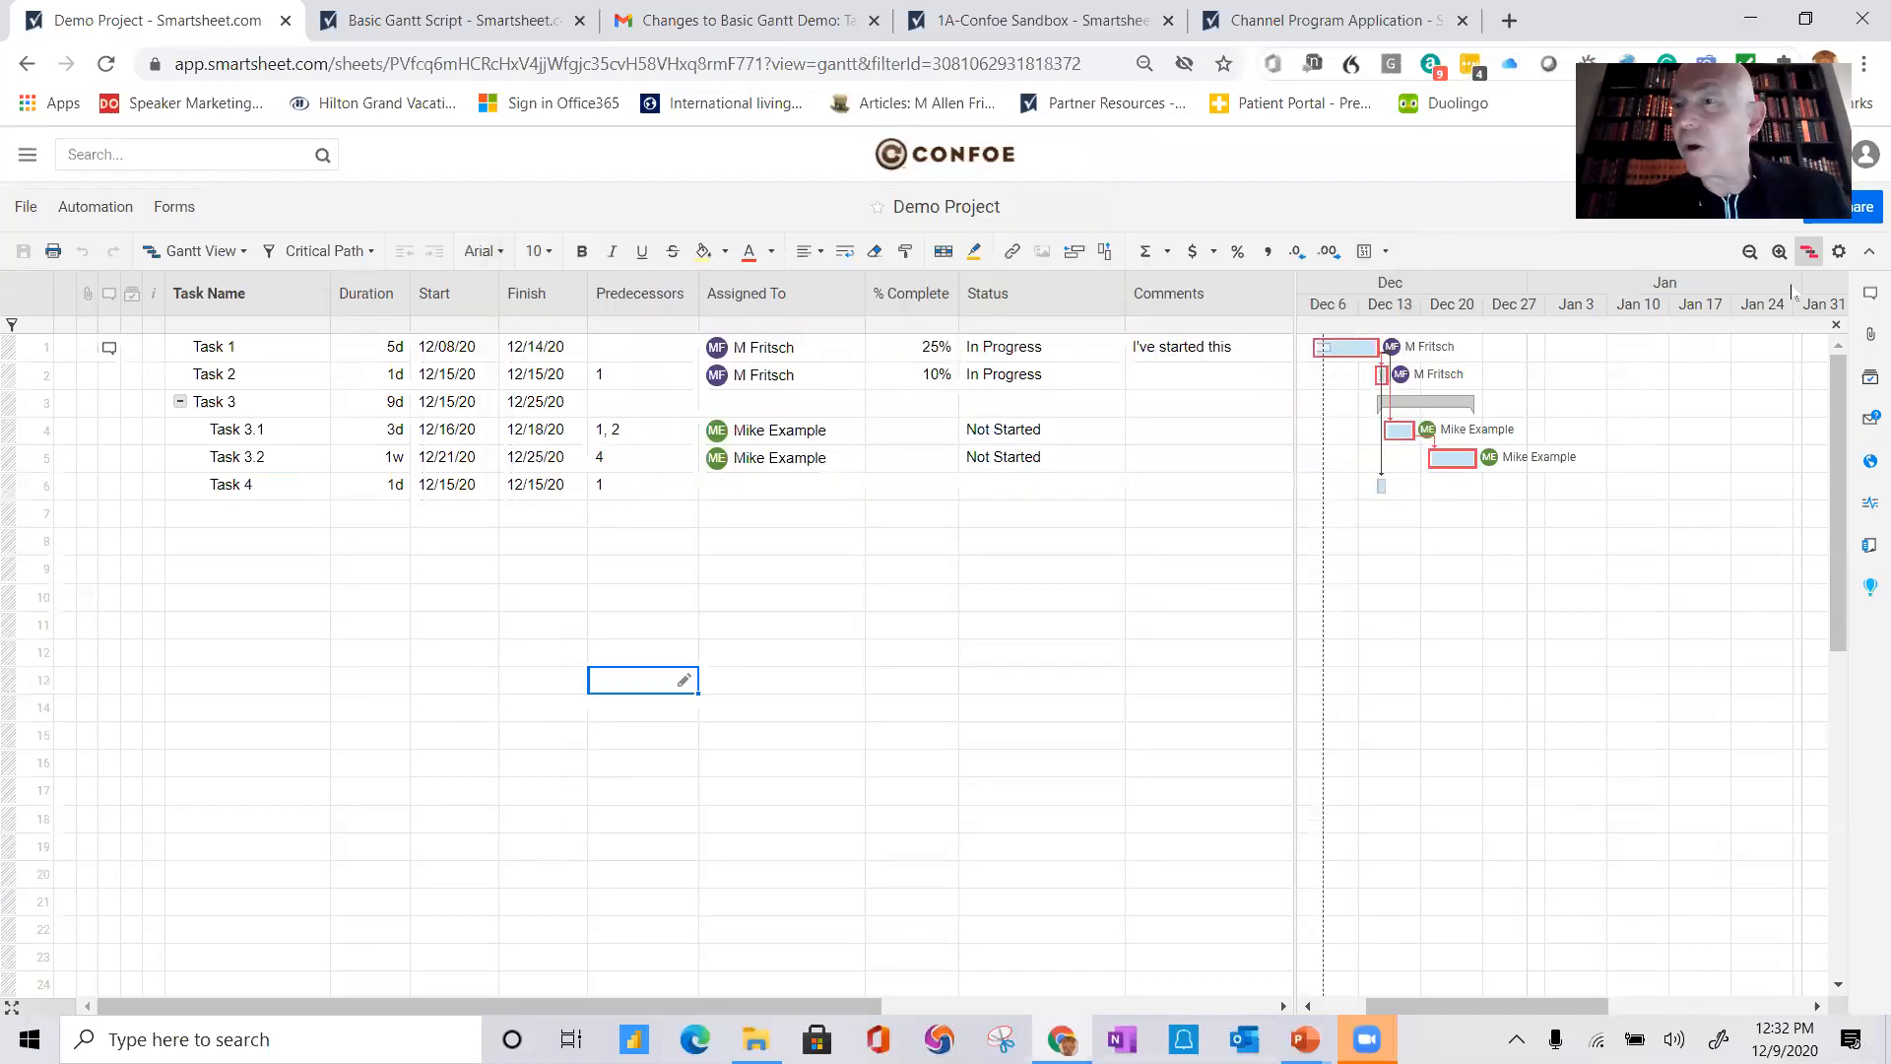
# Step: Enable Smartsheet Resource Management in the project settings using the Assigned To column
pyautogui.click(1838, 252)
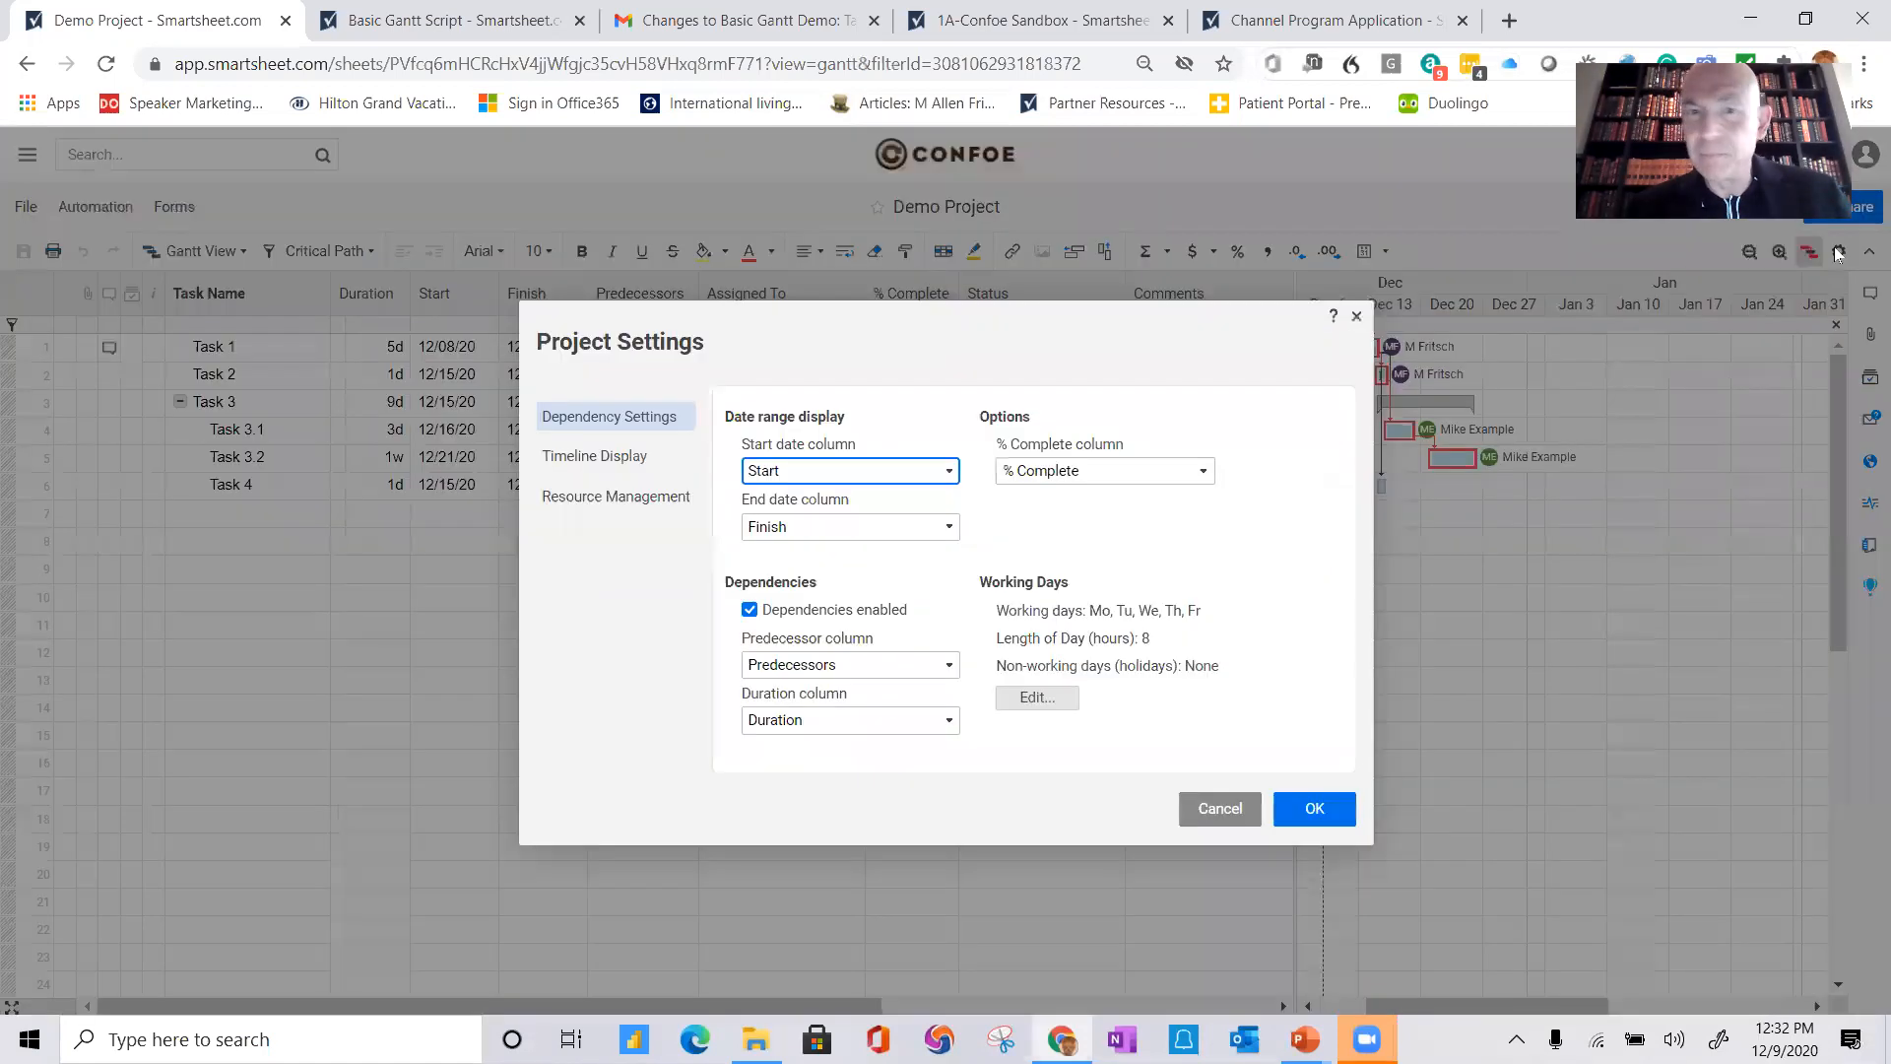
pyautogui.click(604, 499)
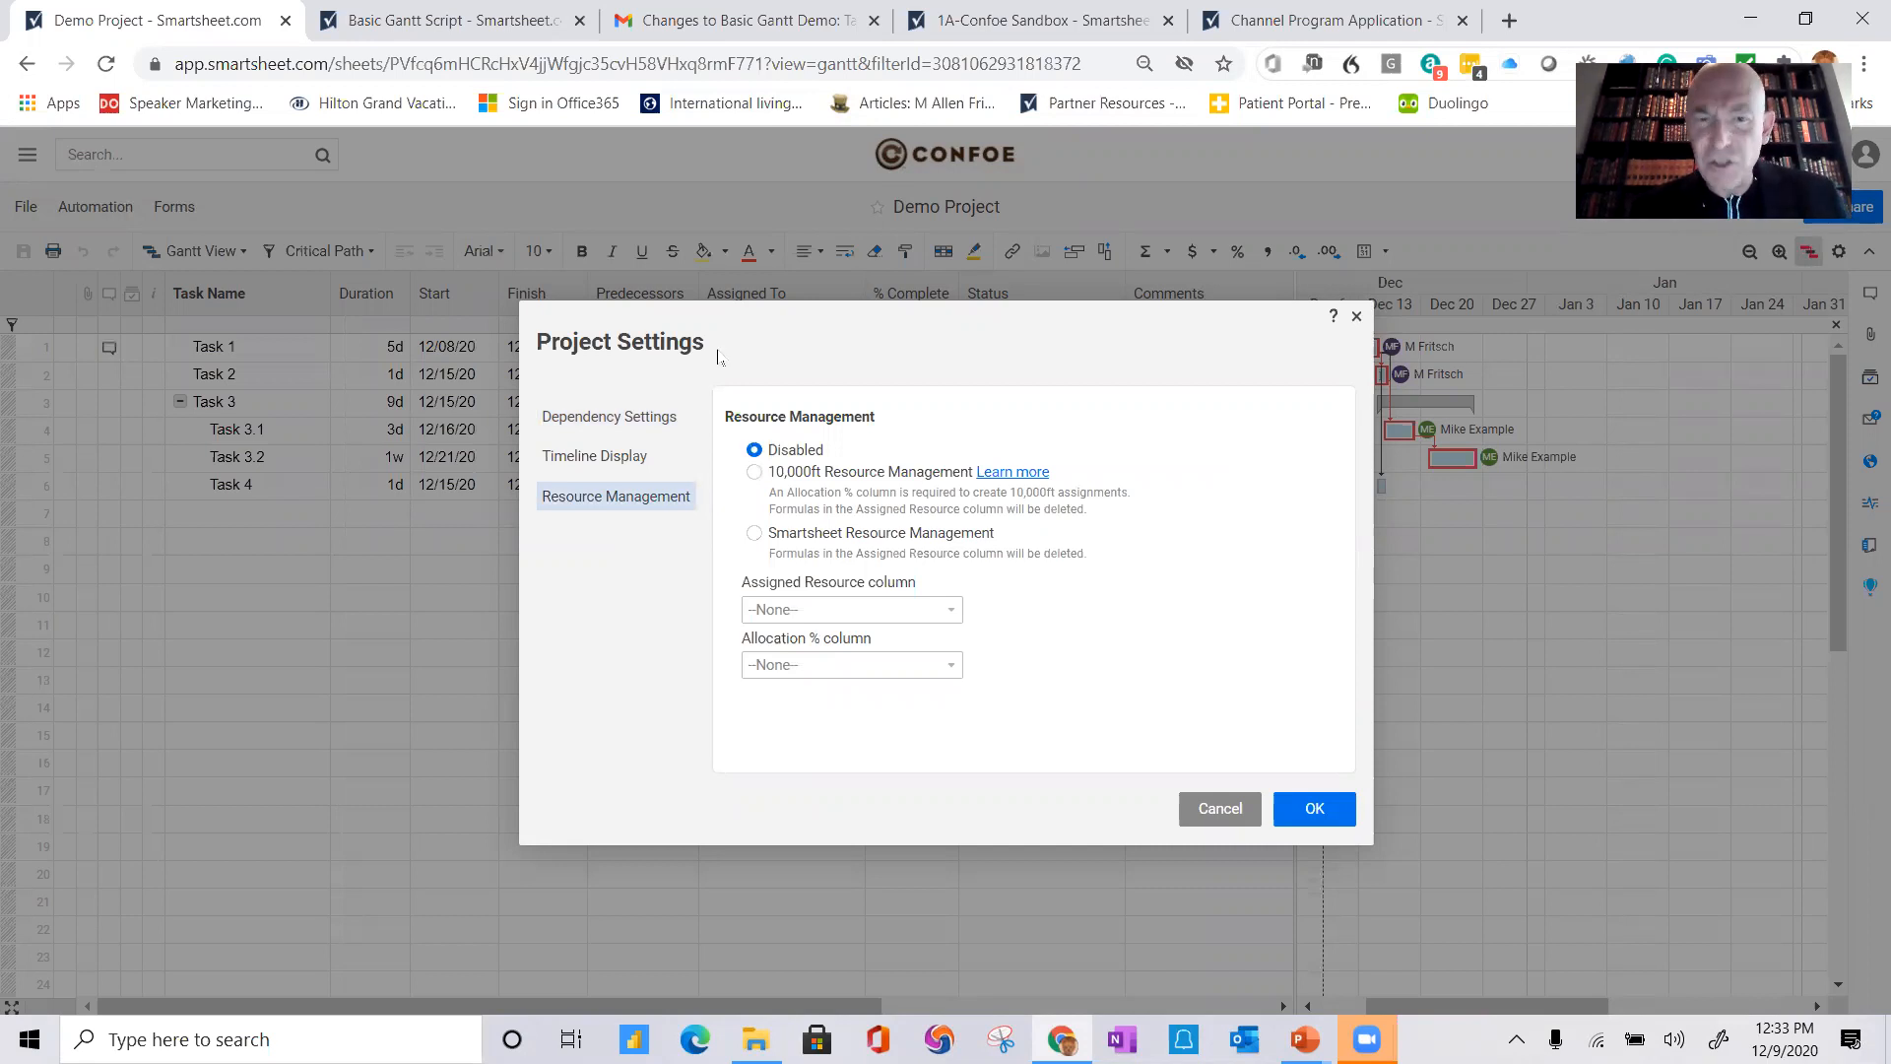
pyautogui.click(754, 535)
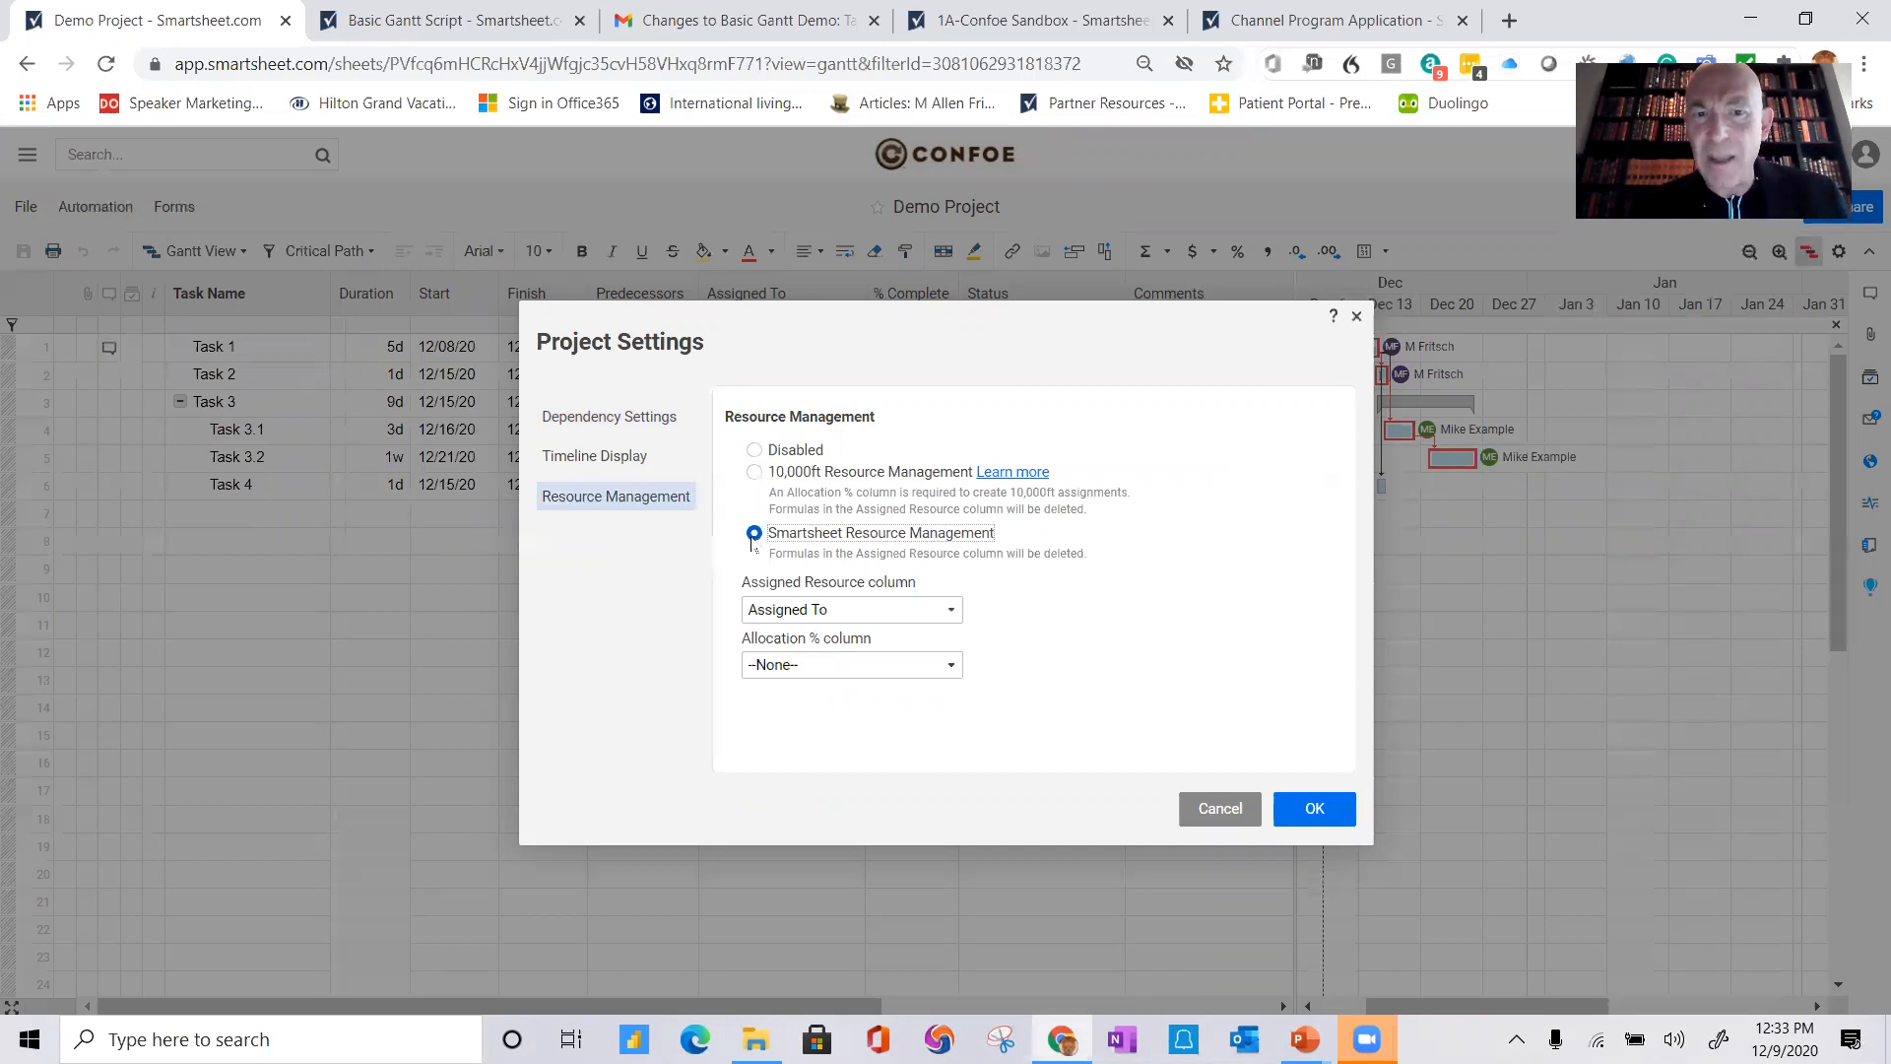
pyautogui.click(1315, 809)
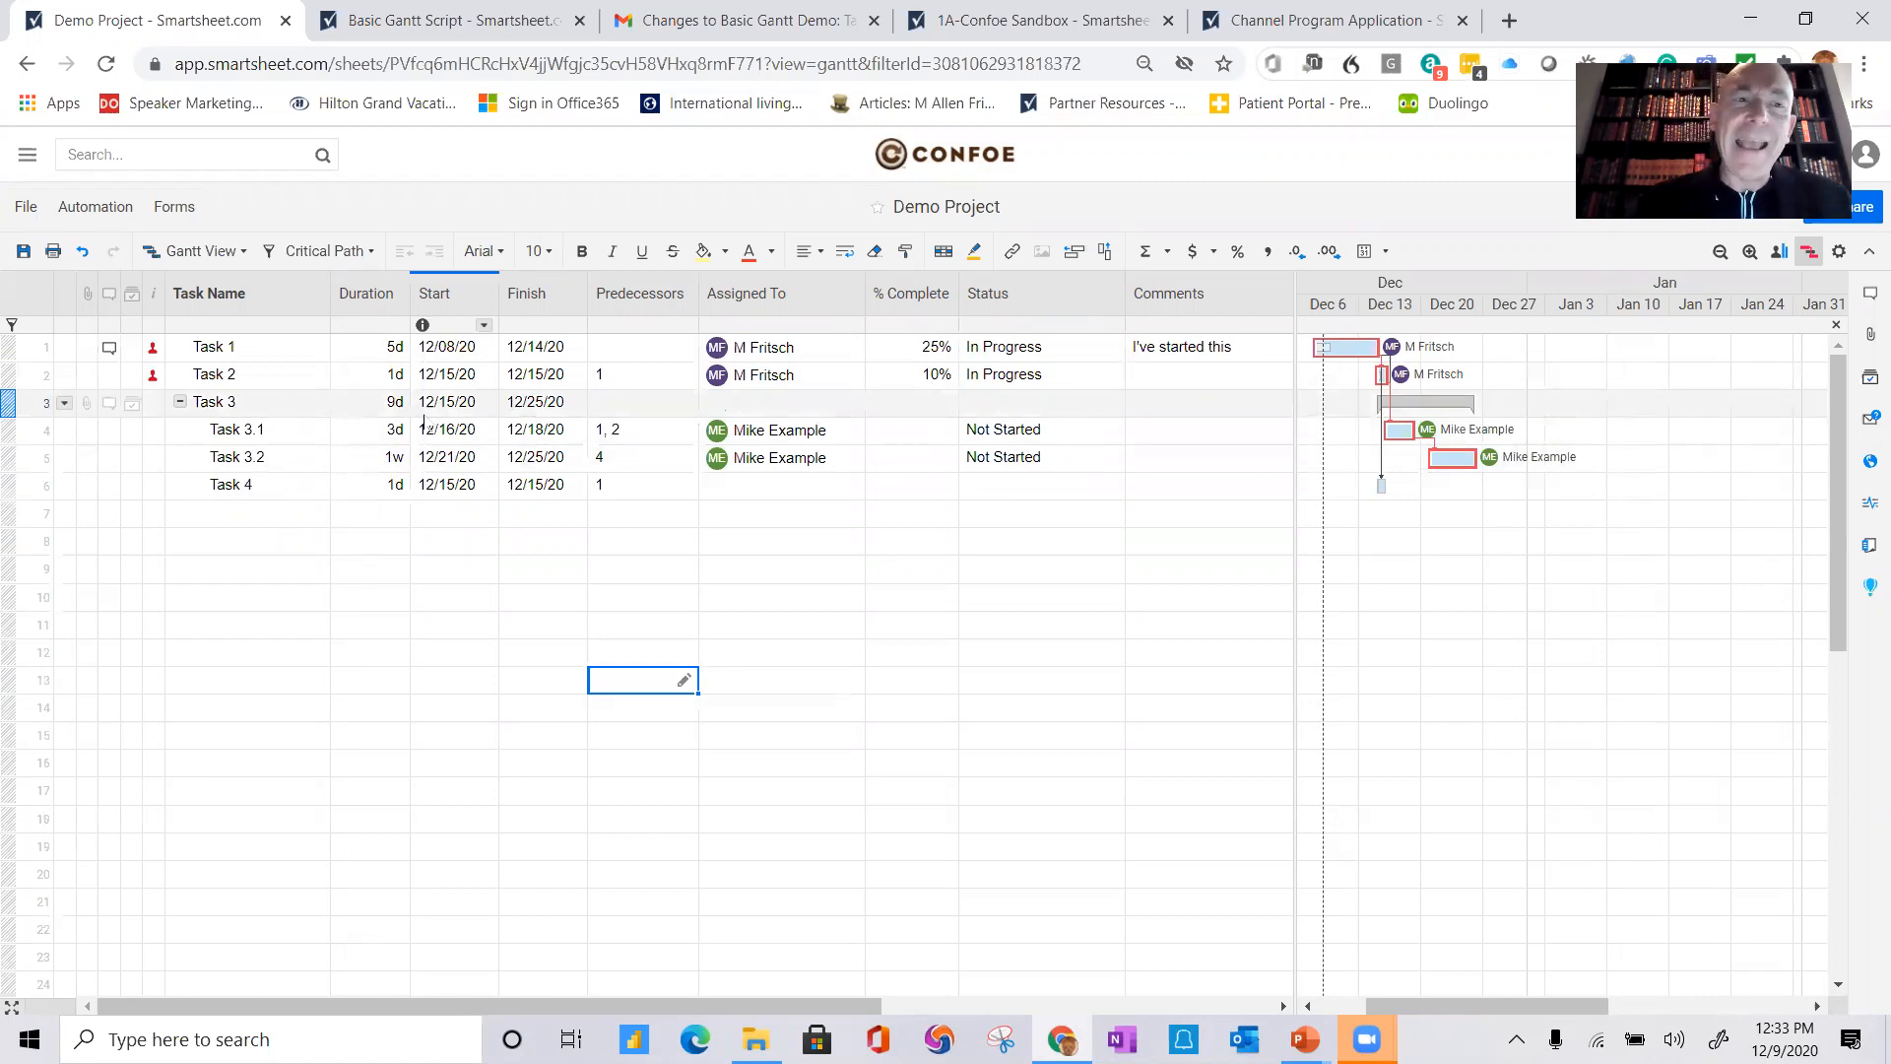
# Step: Open the Project Resource View from the over-allocation alert on Task 2 and close it again
pyautogui.moveTo(153, 384)
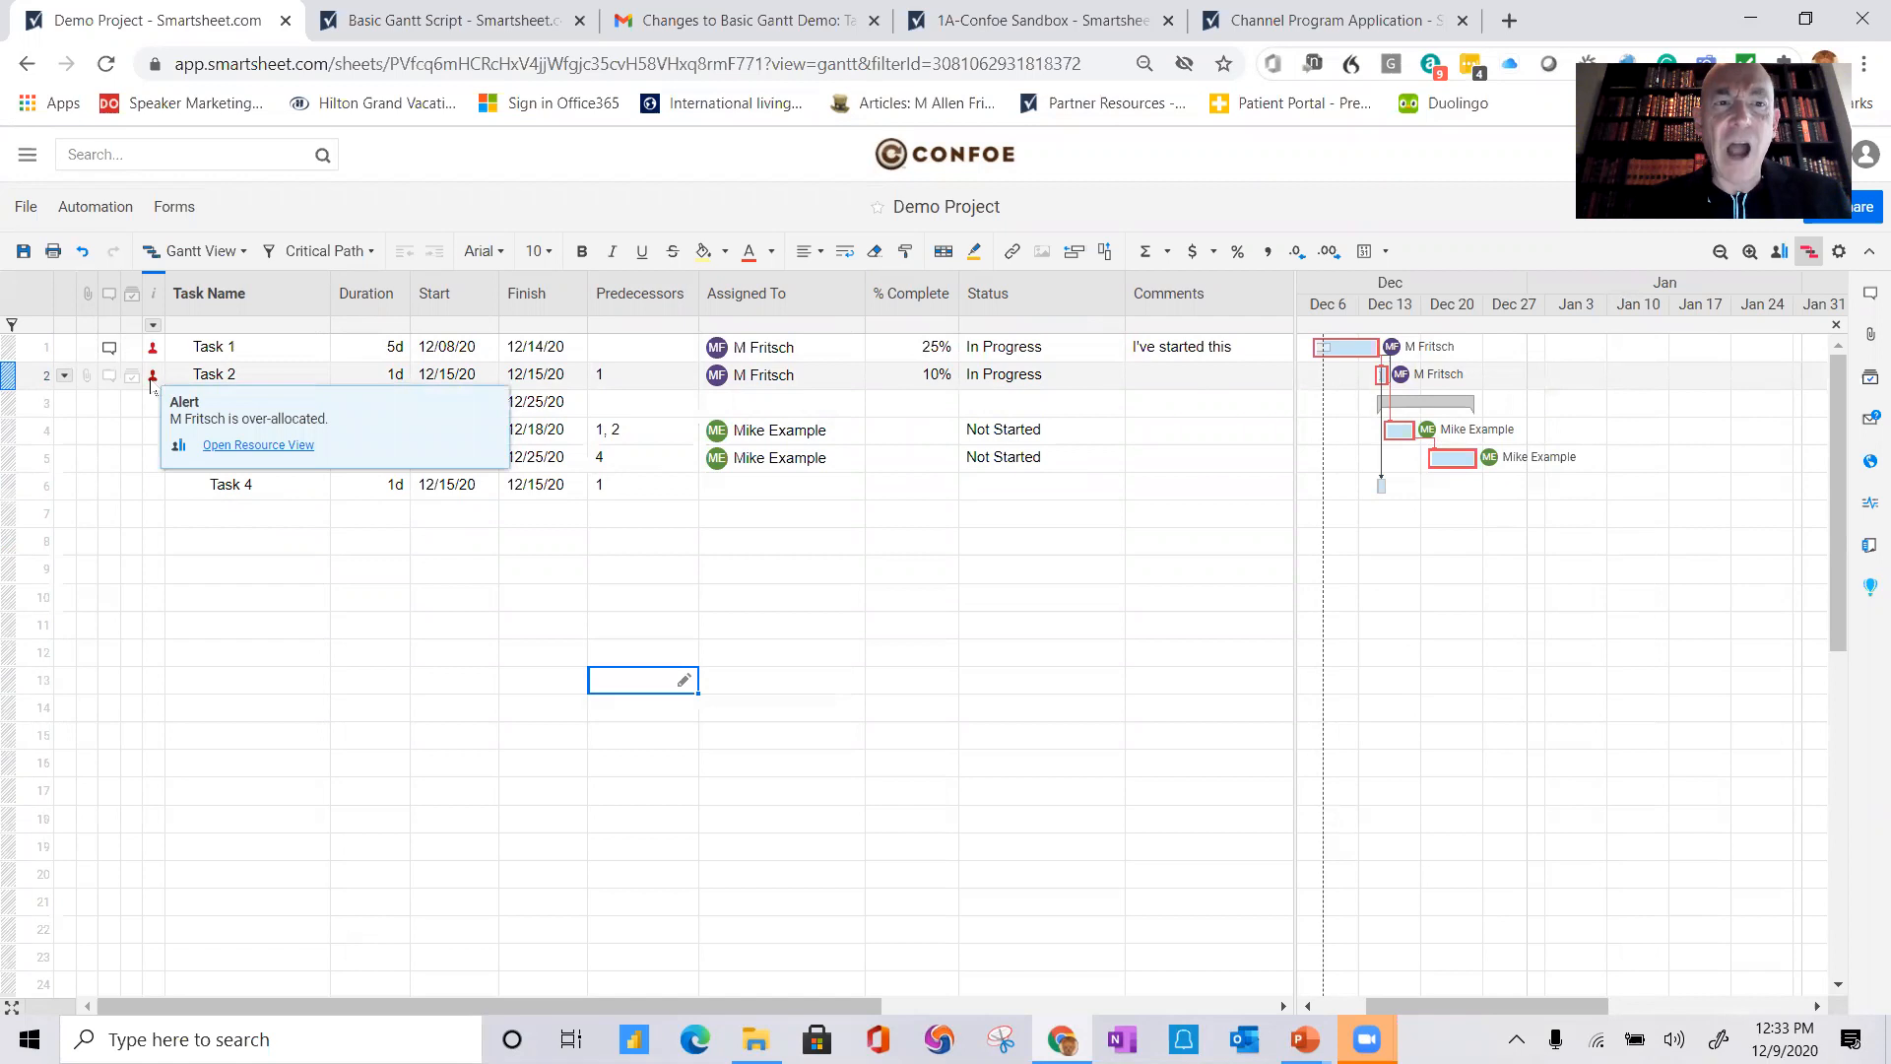
pyautogui.click(238, 443)
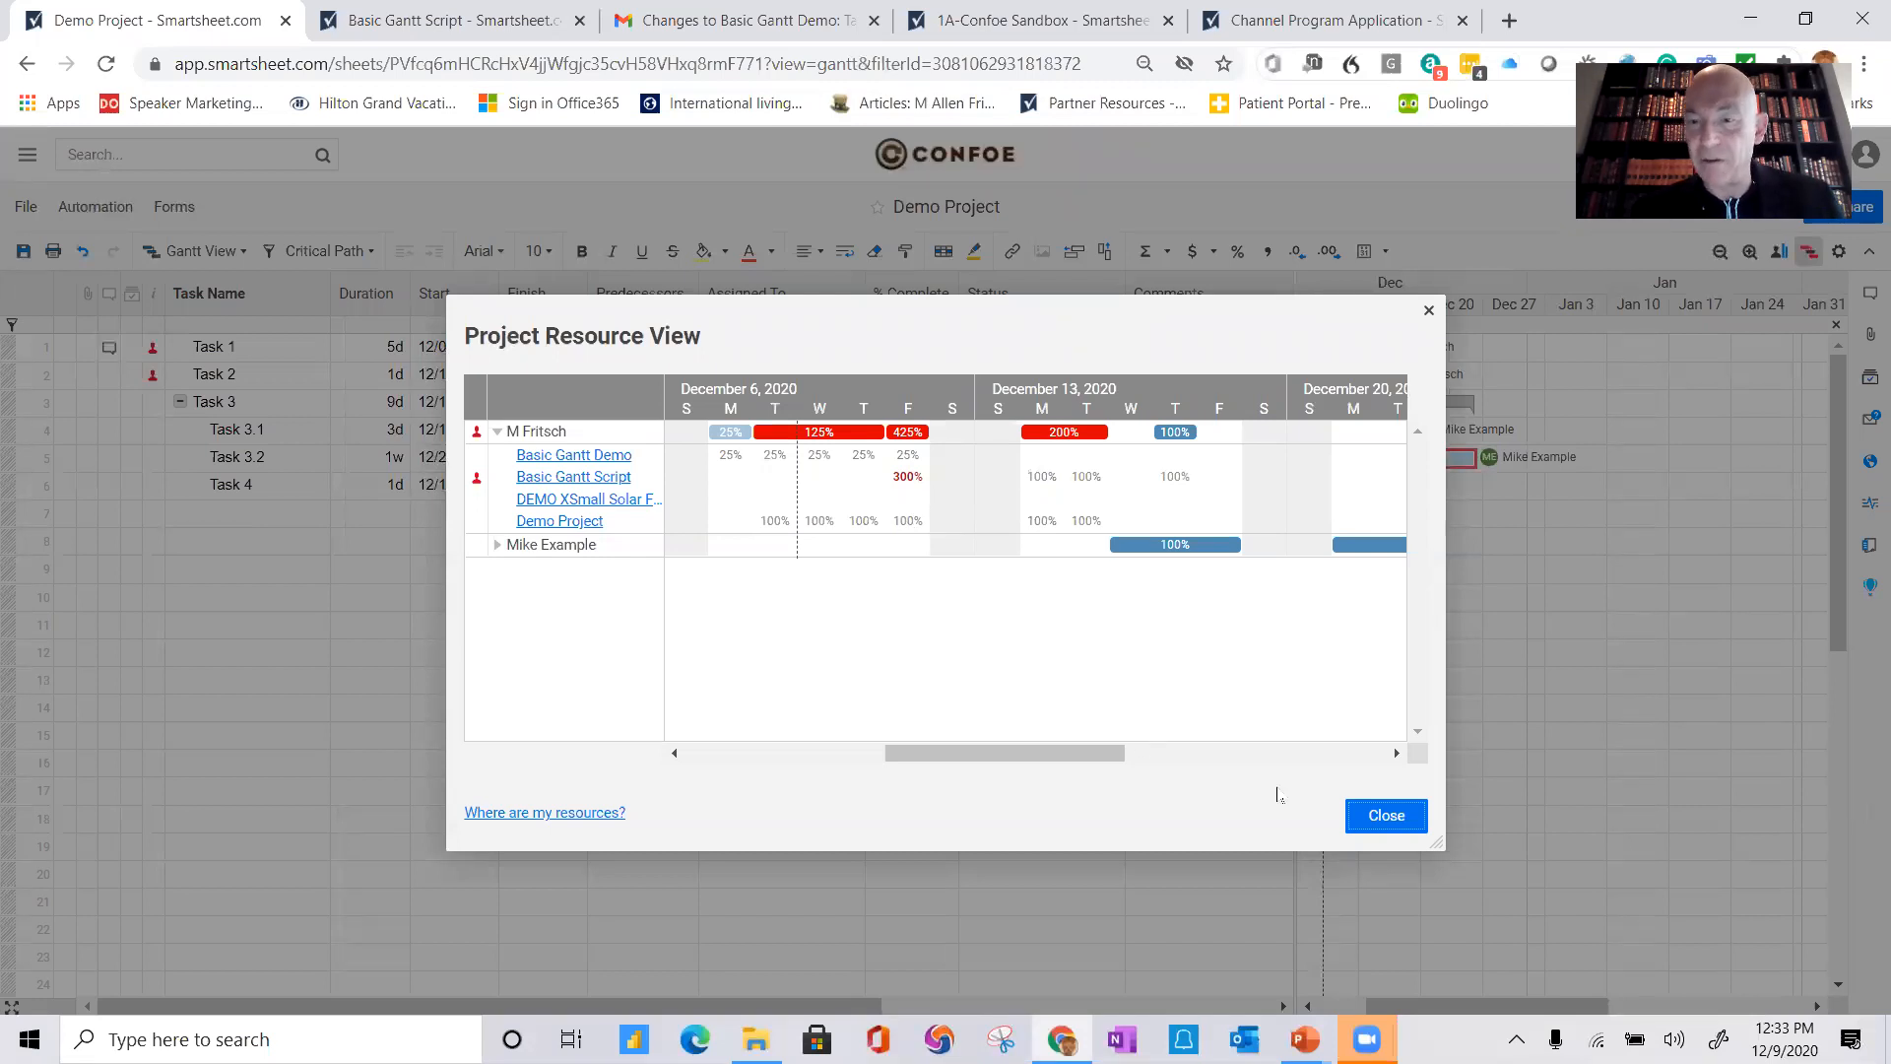
pyautogui.click(1365, 820)
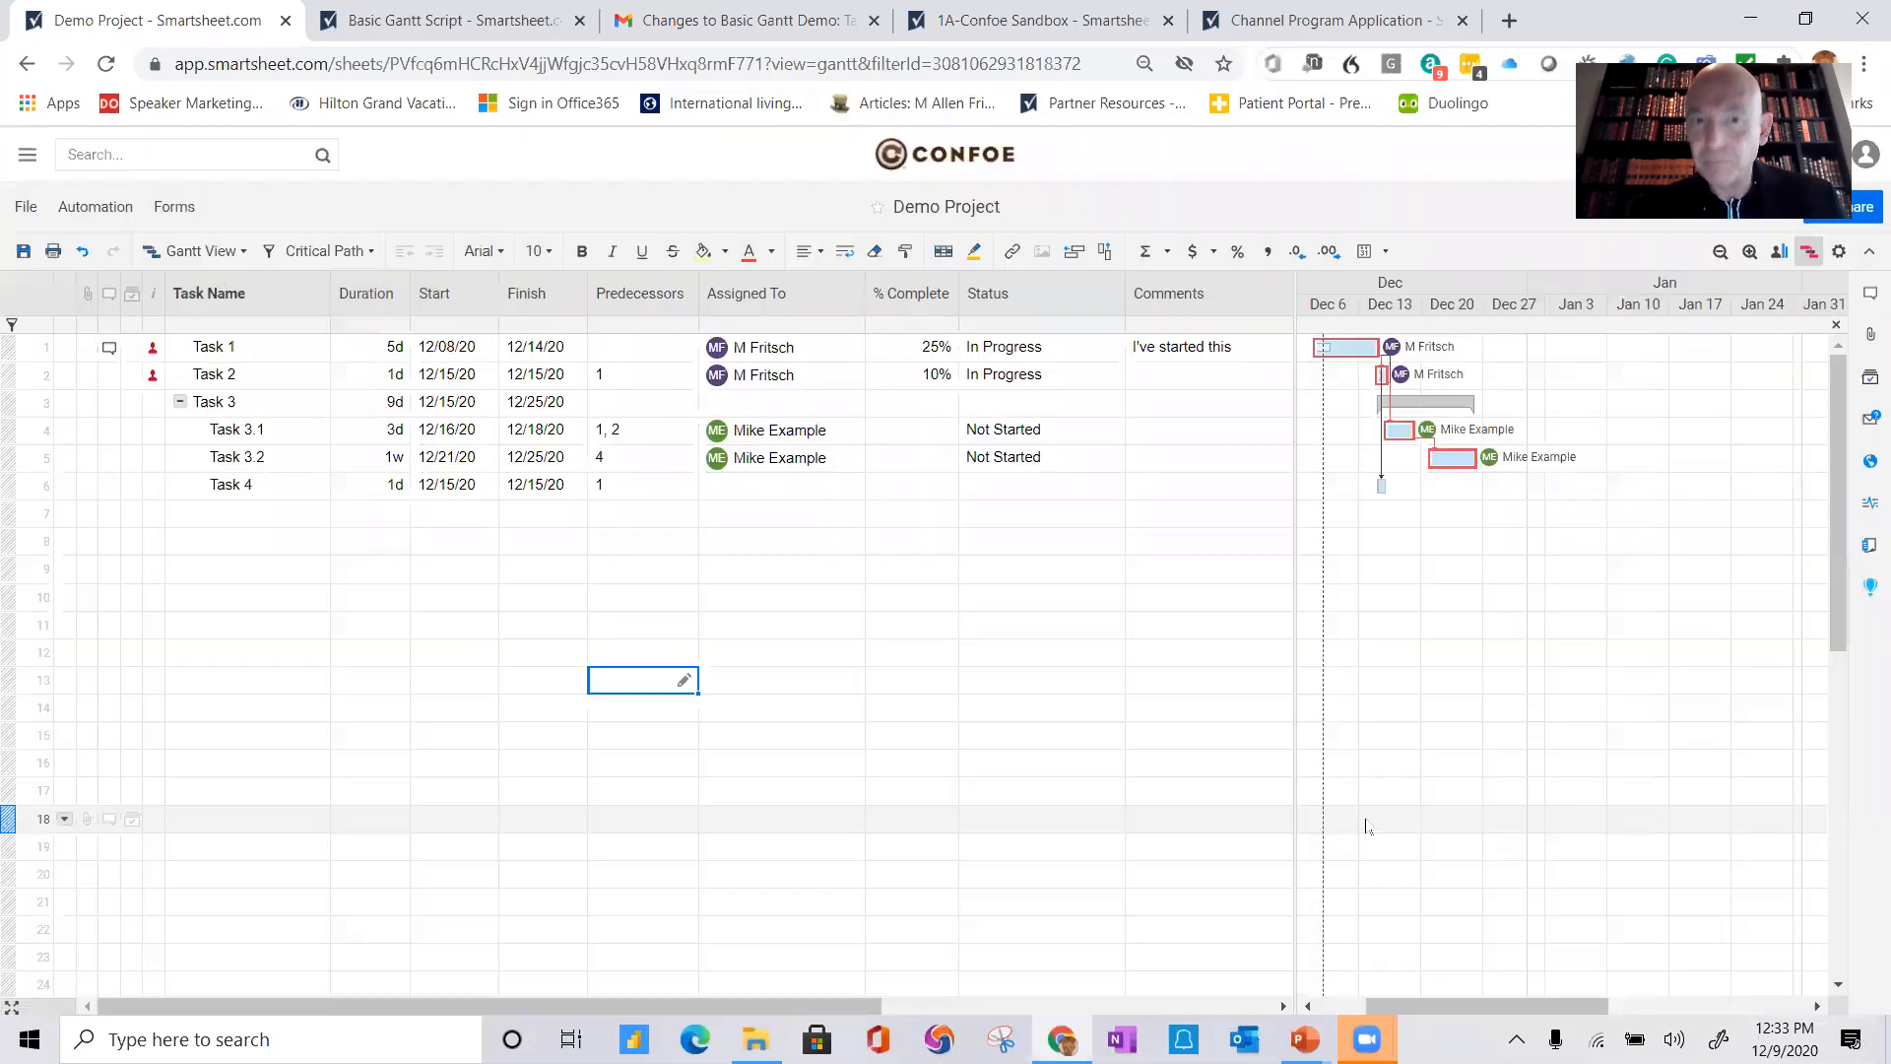
pyautogui.click(890, 820)
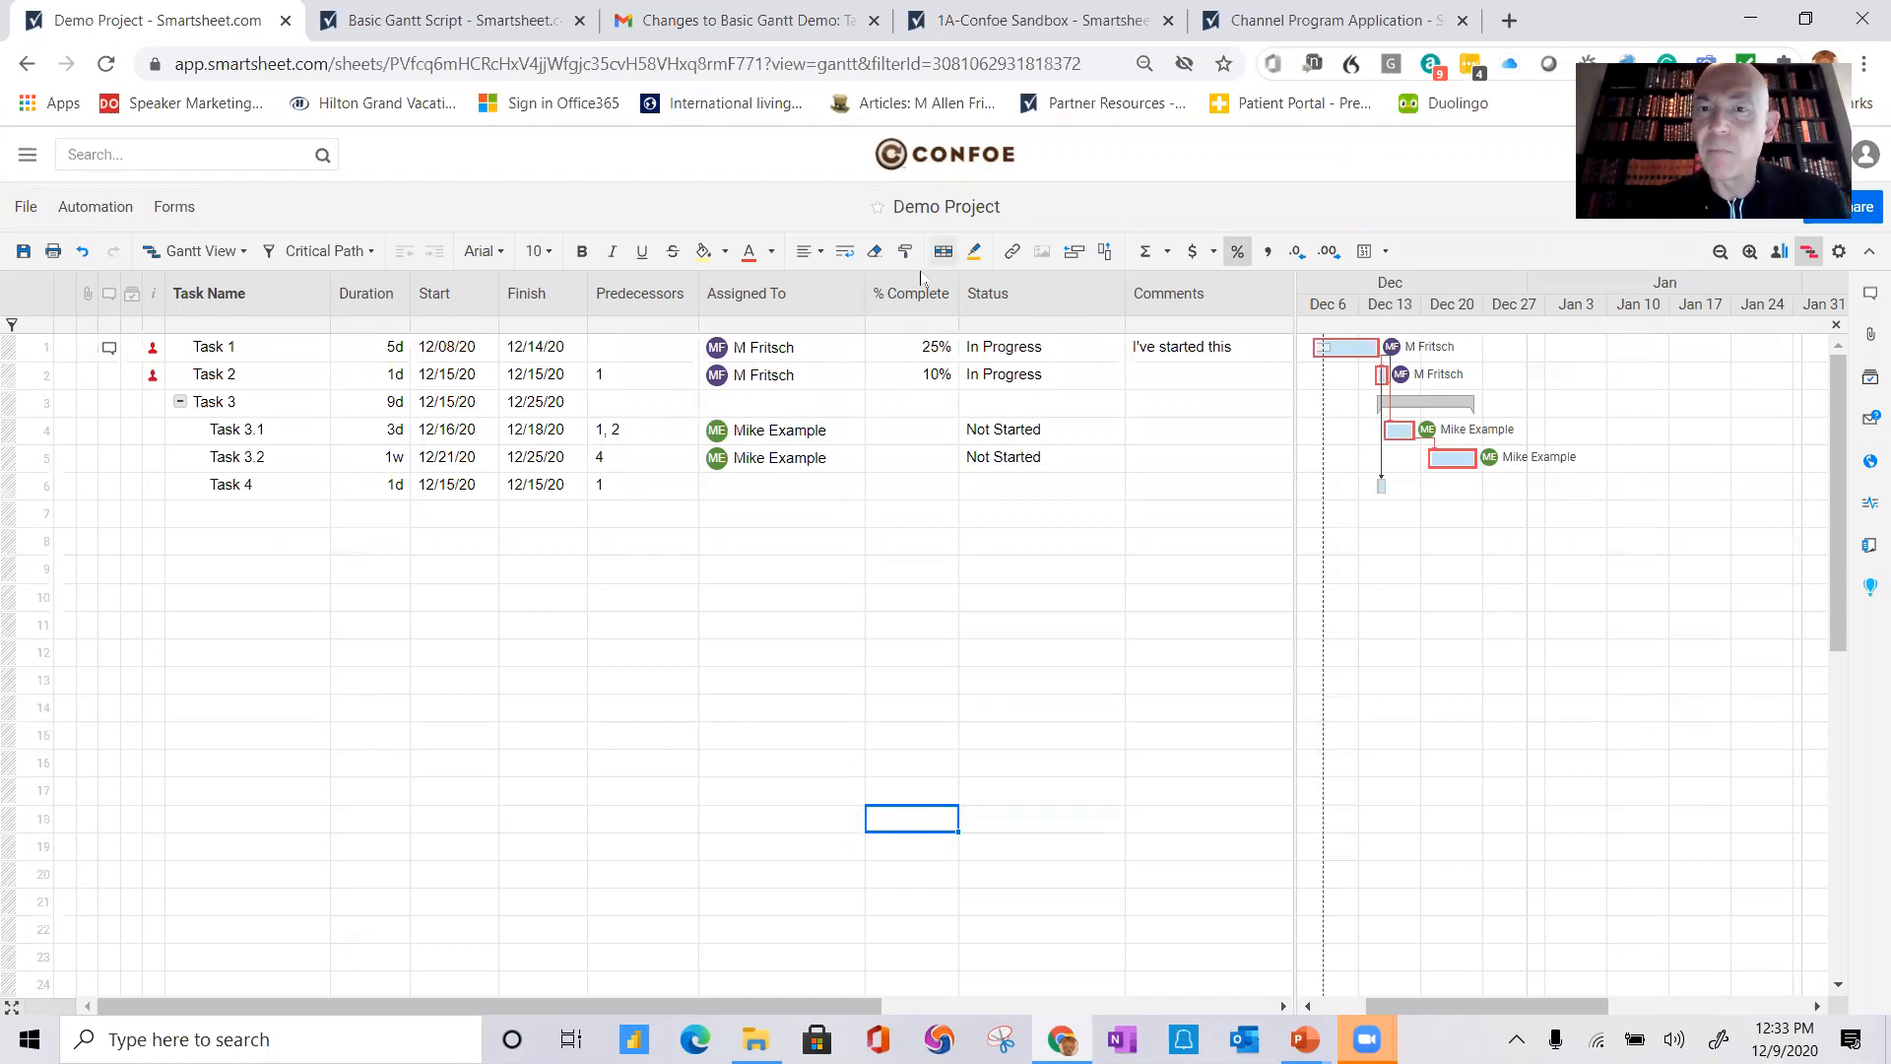
# Step: Insert a new Text/Number column named Allocation to the right of the Assigned To column
pyautogui.click(778, 285)
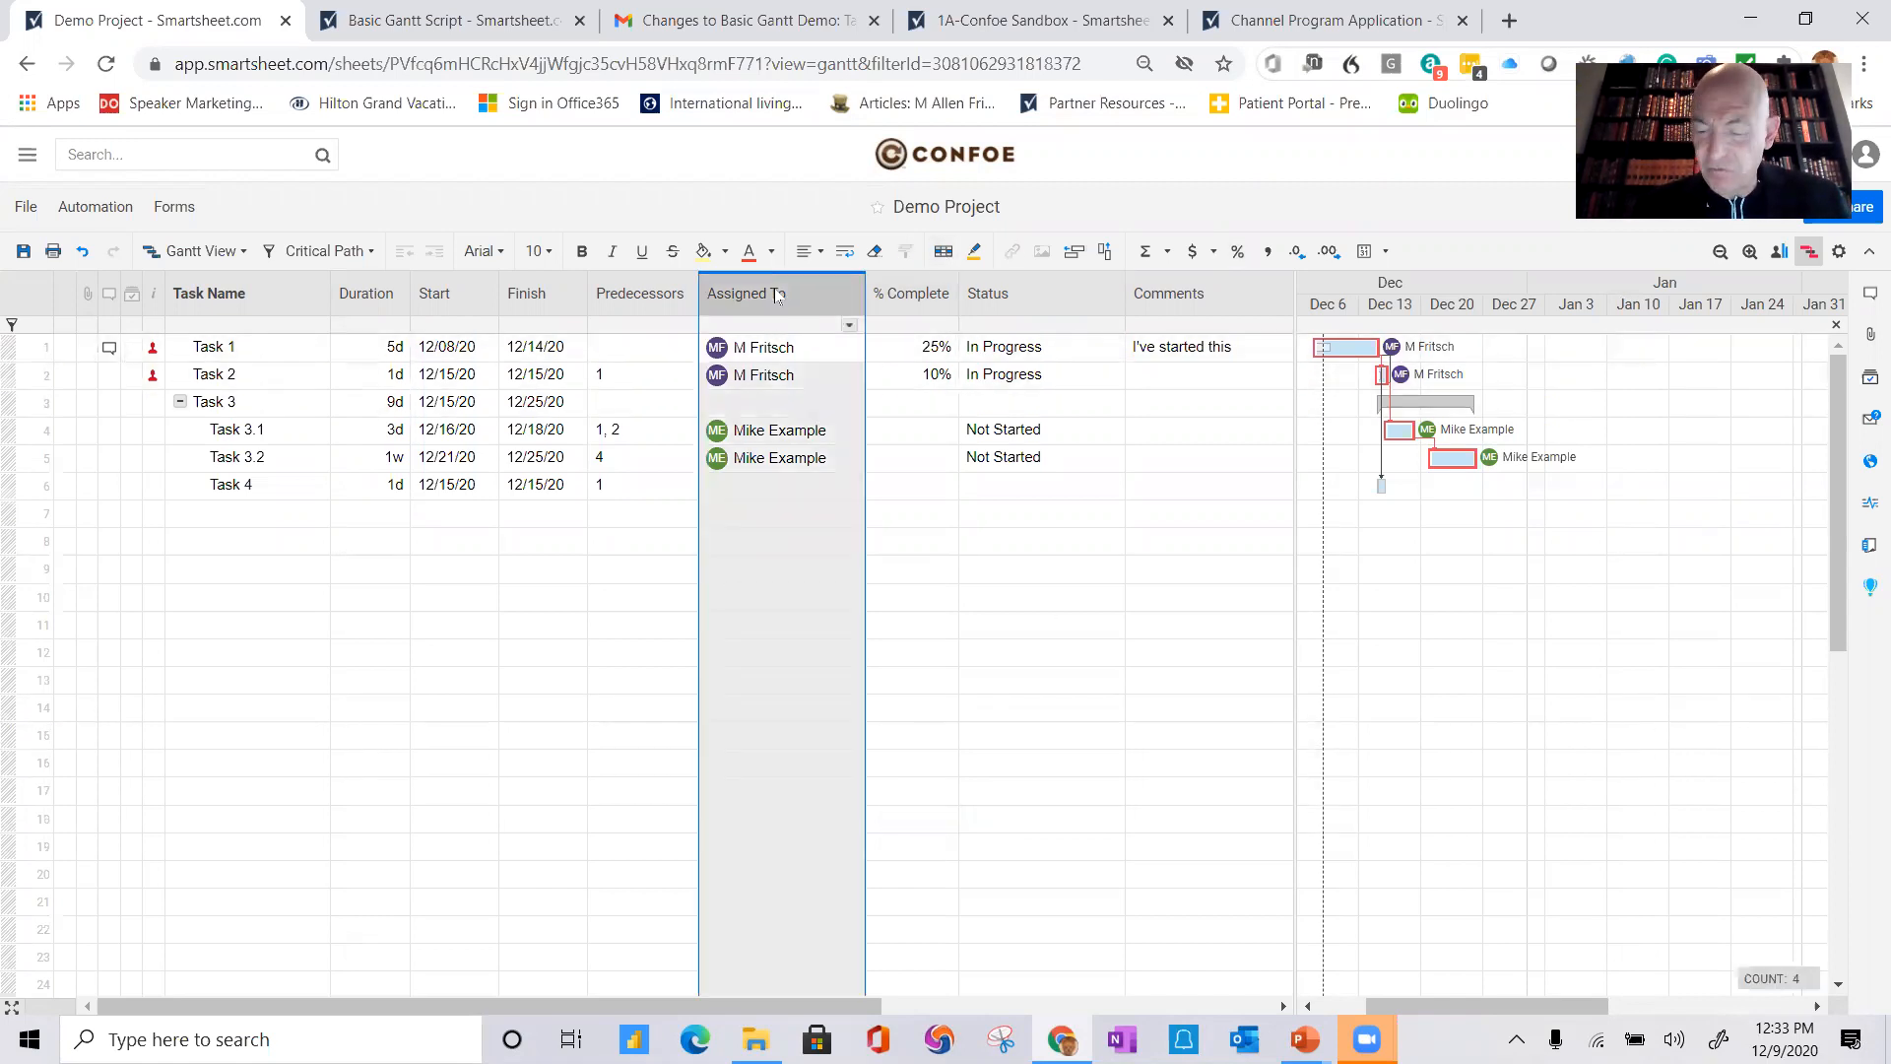
pyautogui.rightClick(778, 296)
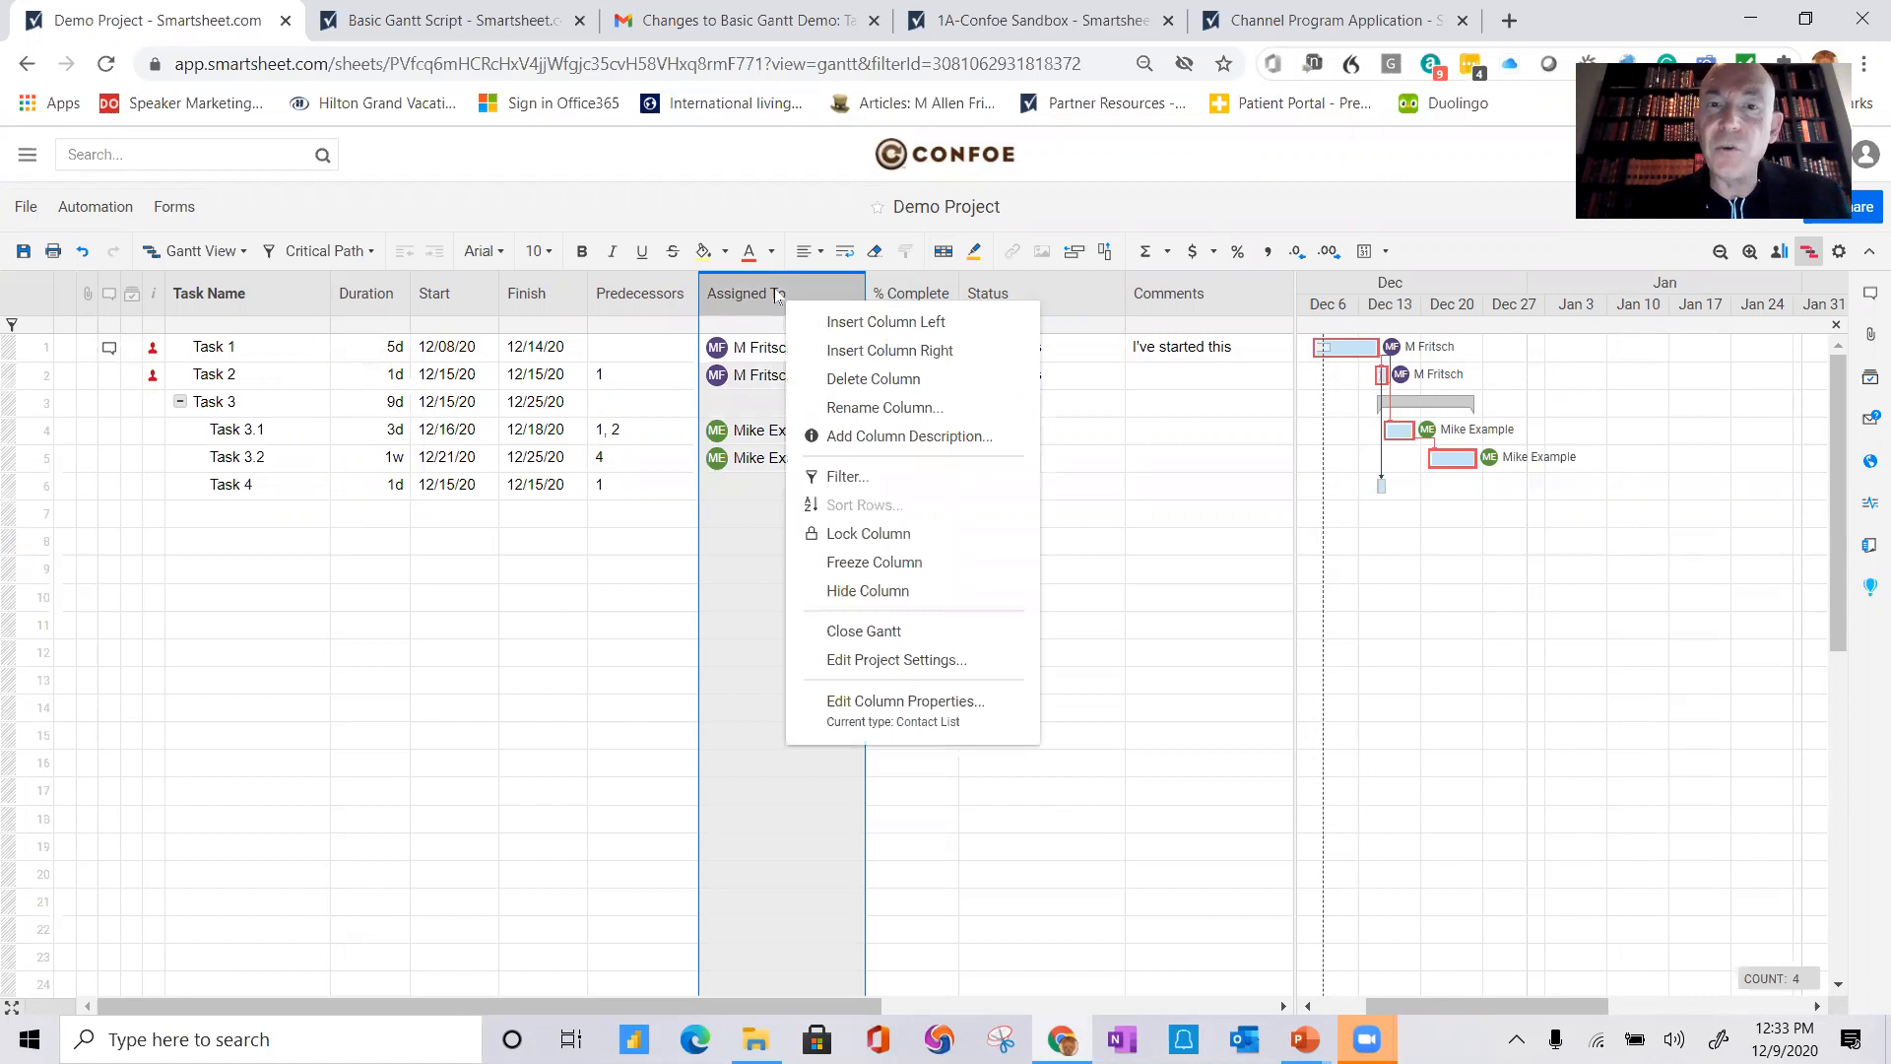
pyautogui.click(878, 350)
pyautogui.write('Allocation')
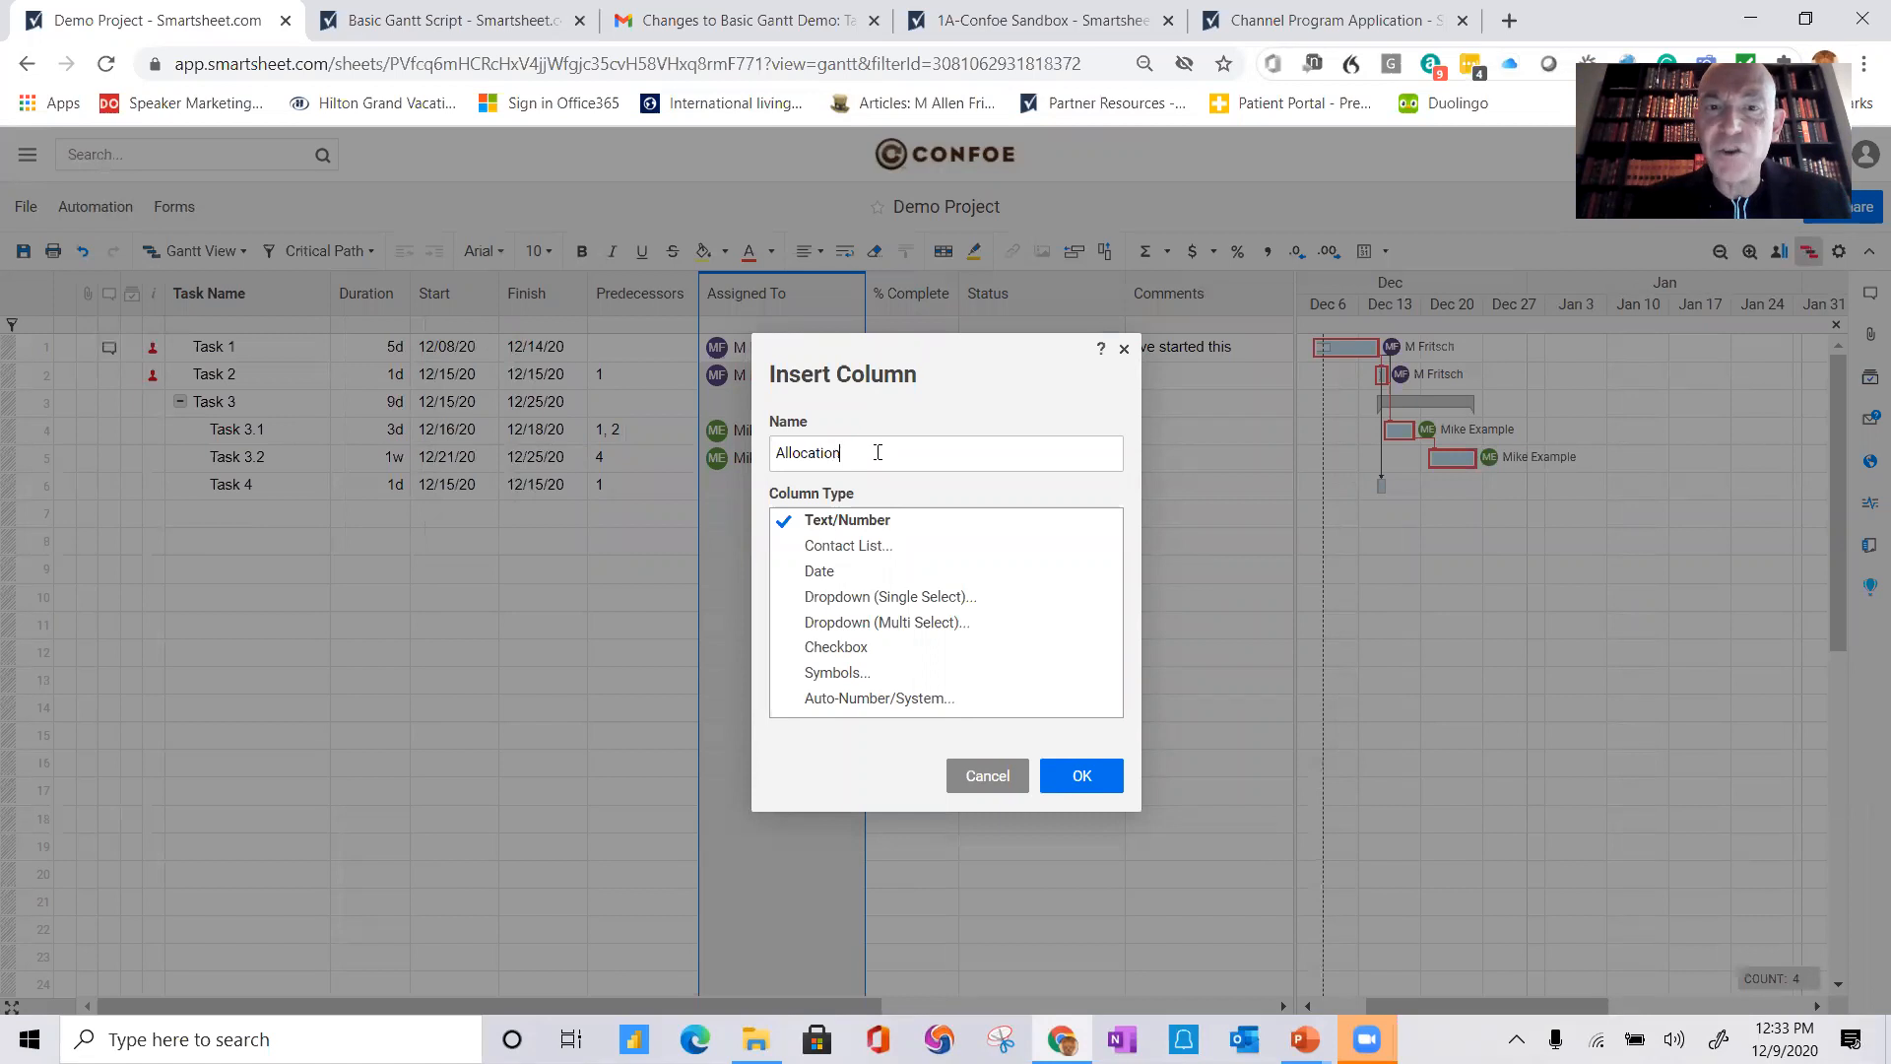
pyautogui.click(1084, 775)
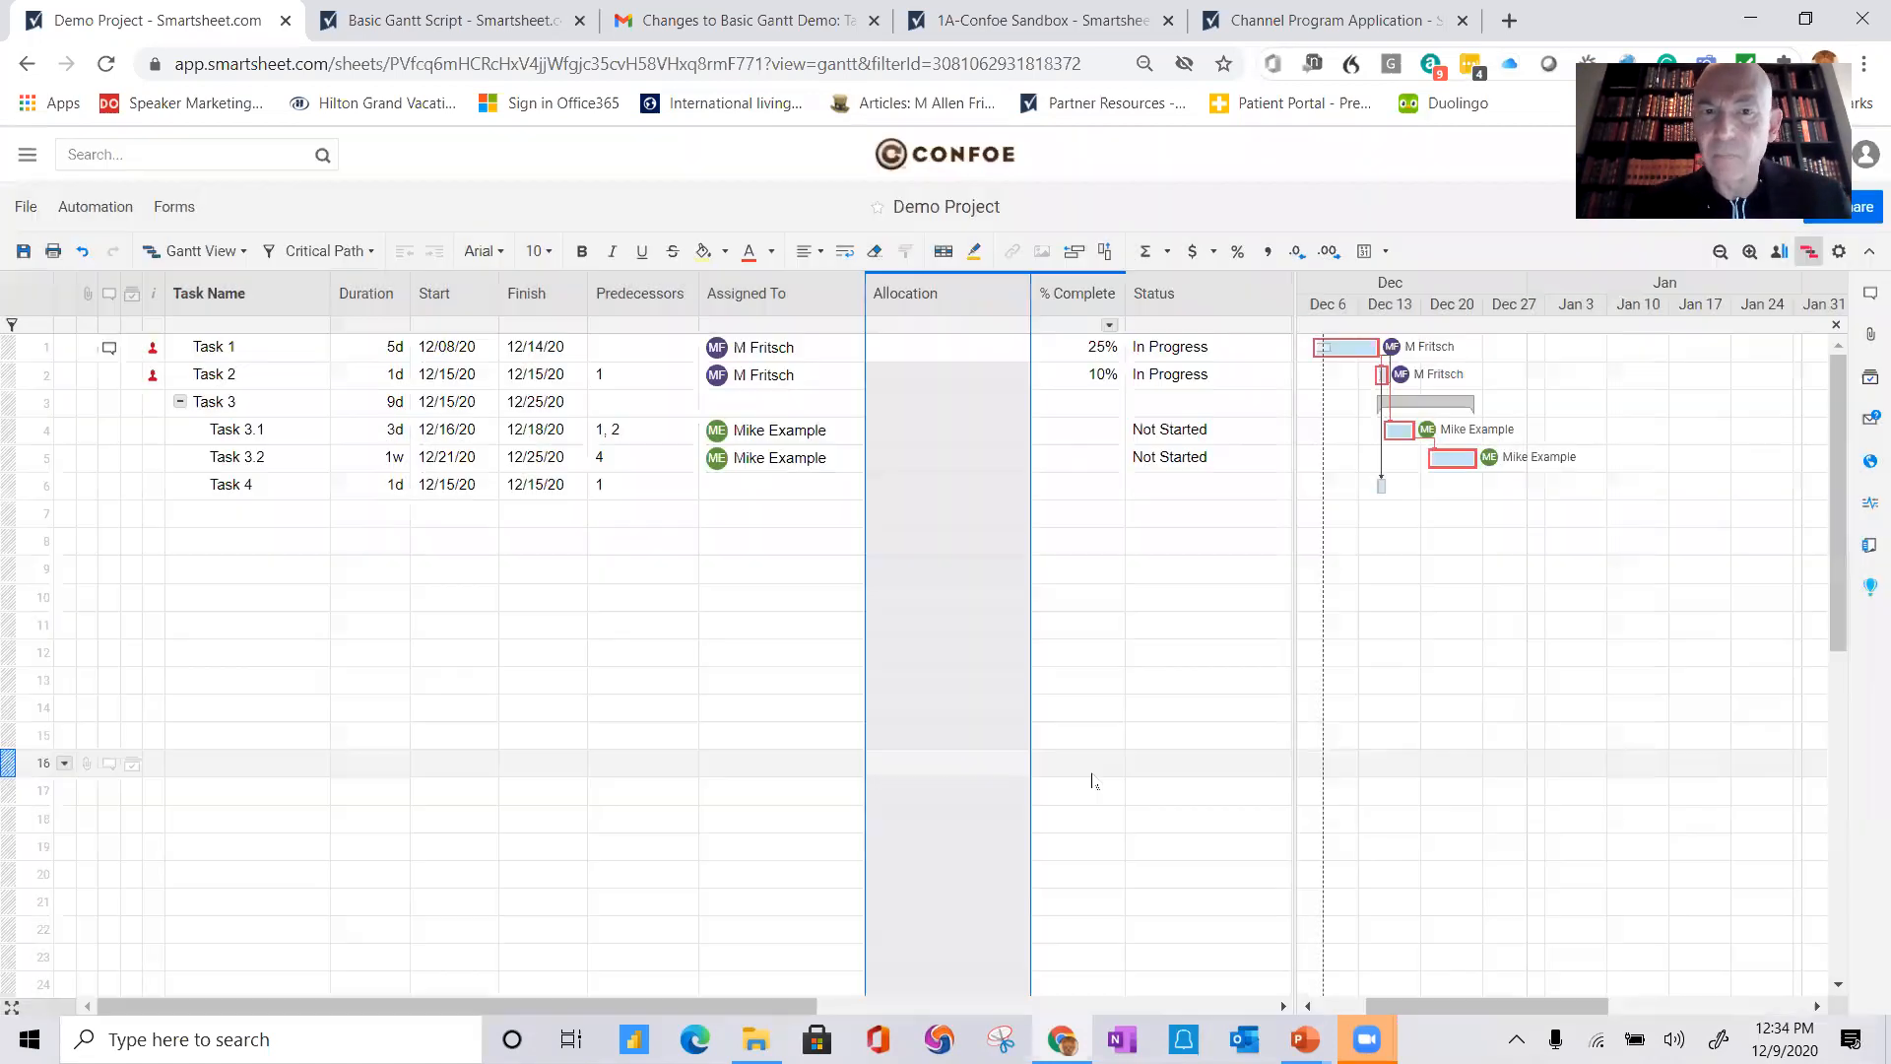
# Step: Enter an allocation of 10% for Task 1 and Task 2, then save the sheet
pyautogui.click(911, 342)
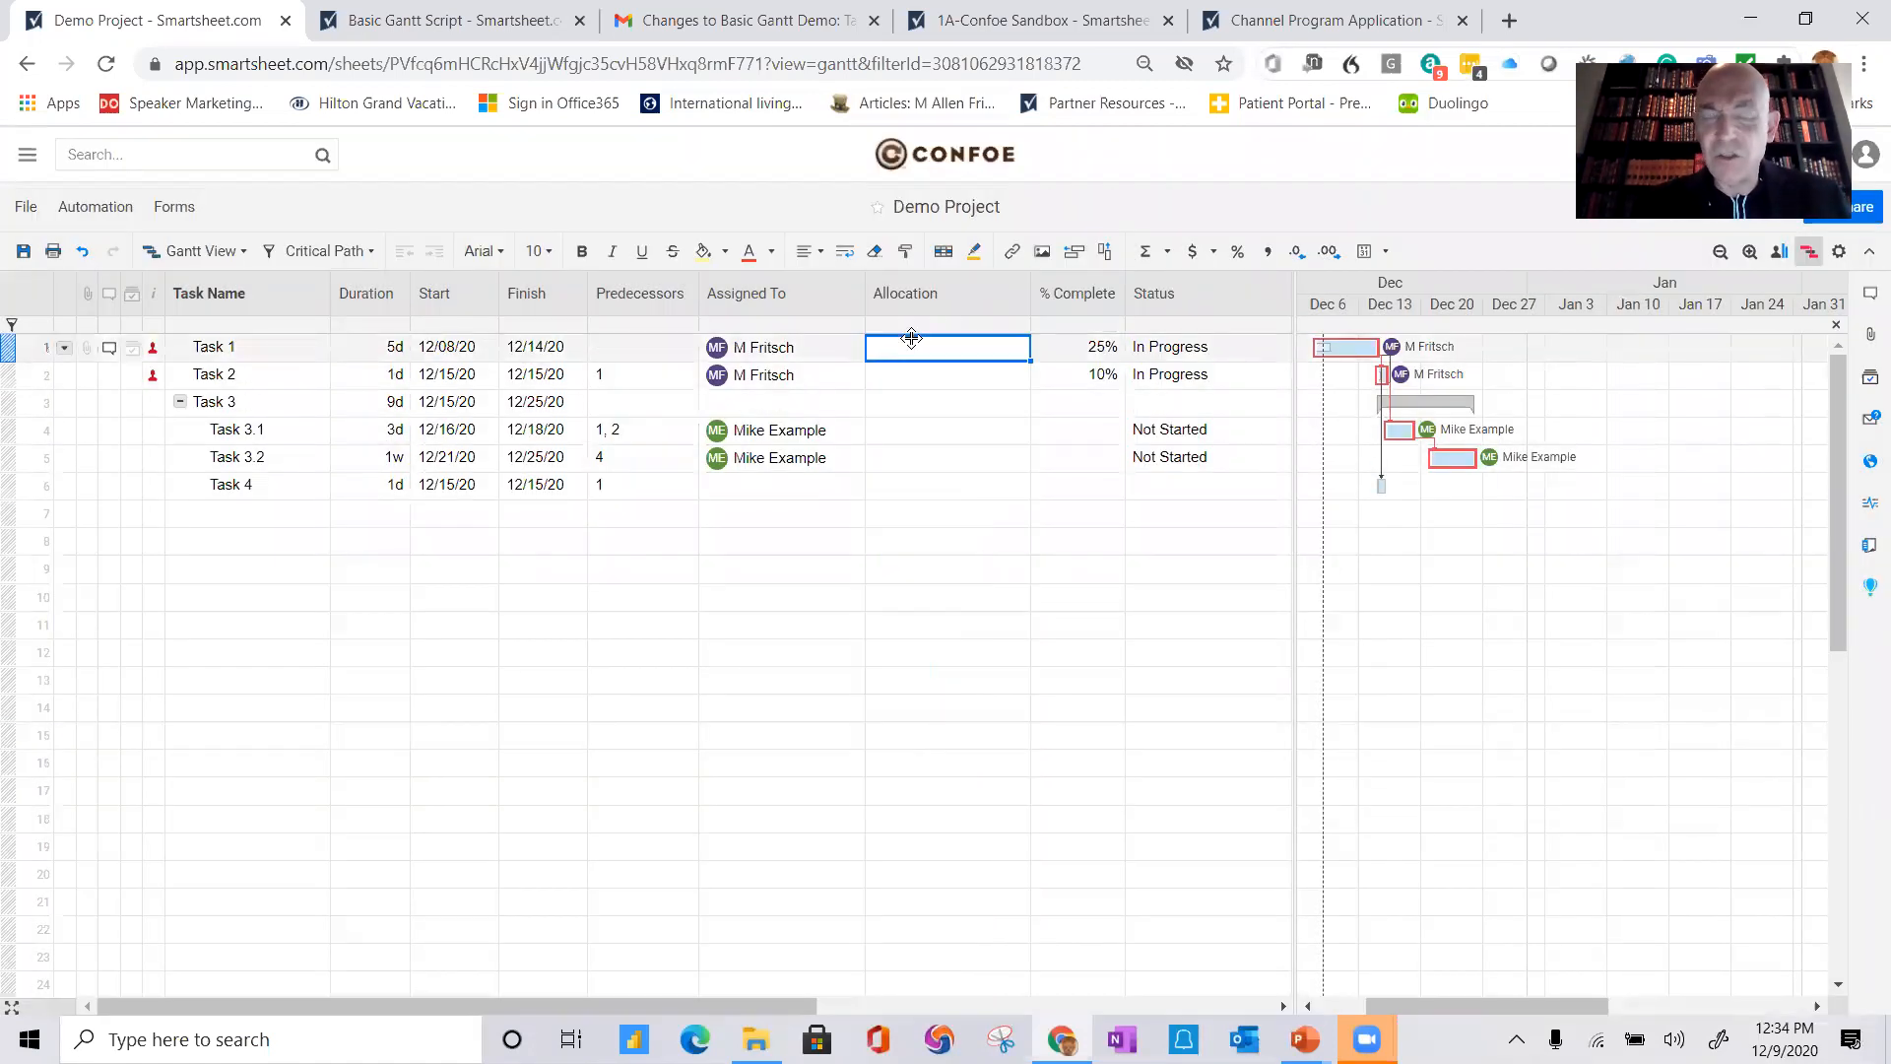
pyautogui.write('10')
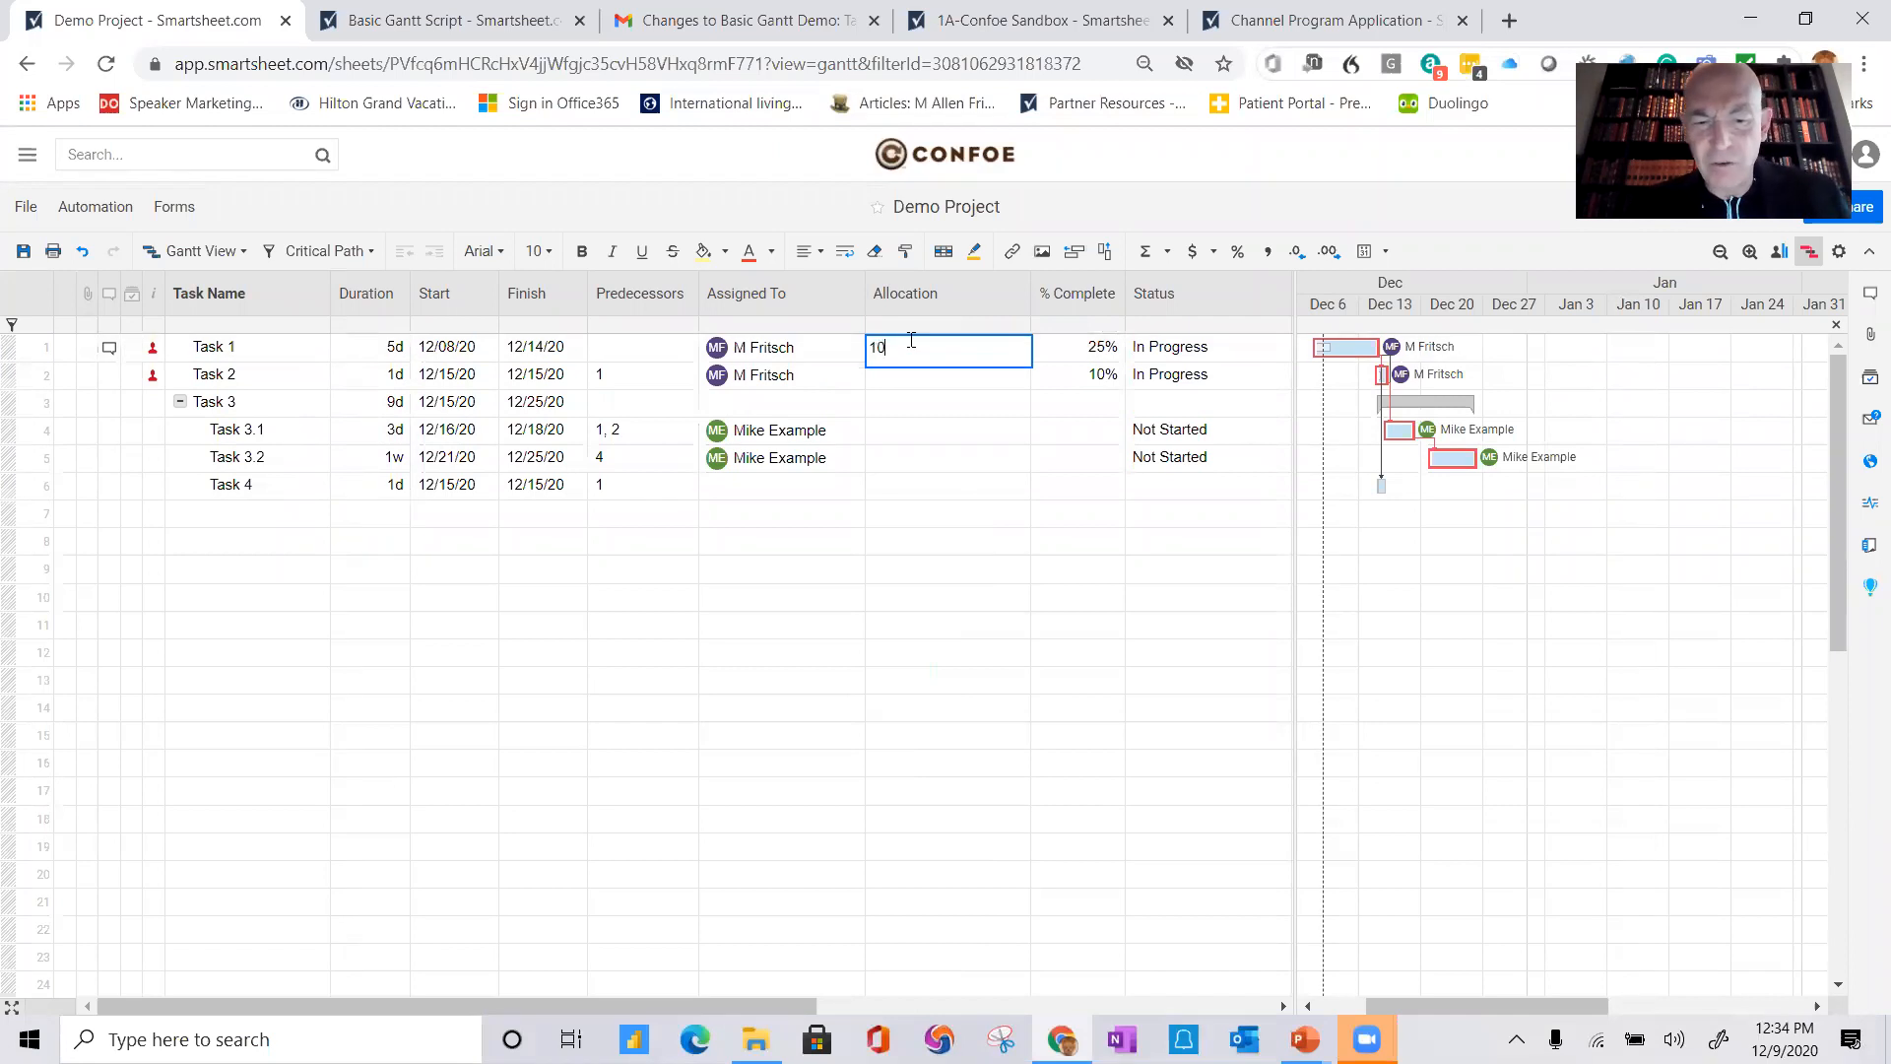
pyautogui.write('%')
pyautogui.press('Return')
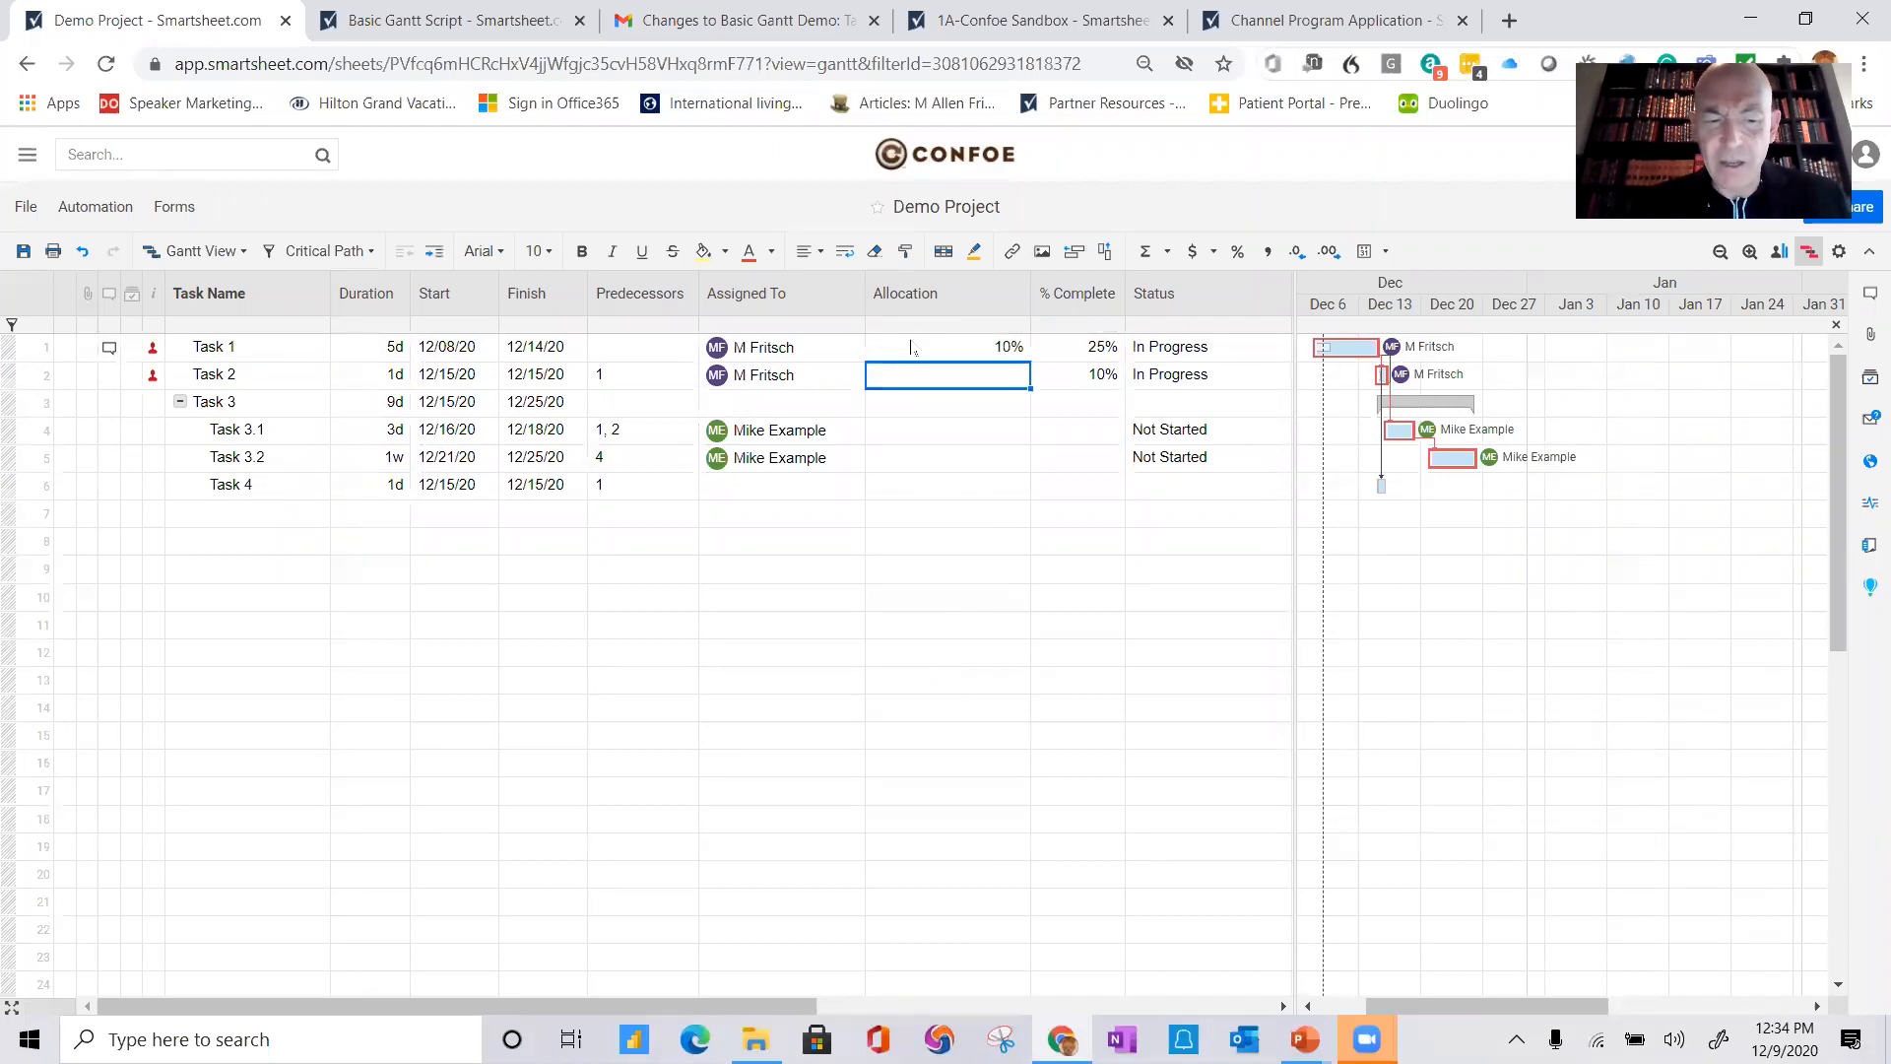
pyautogui.write('10%')
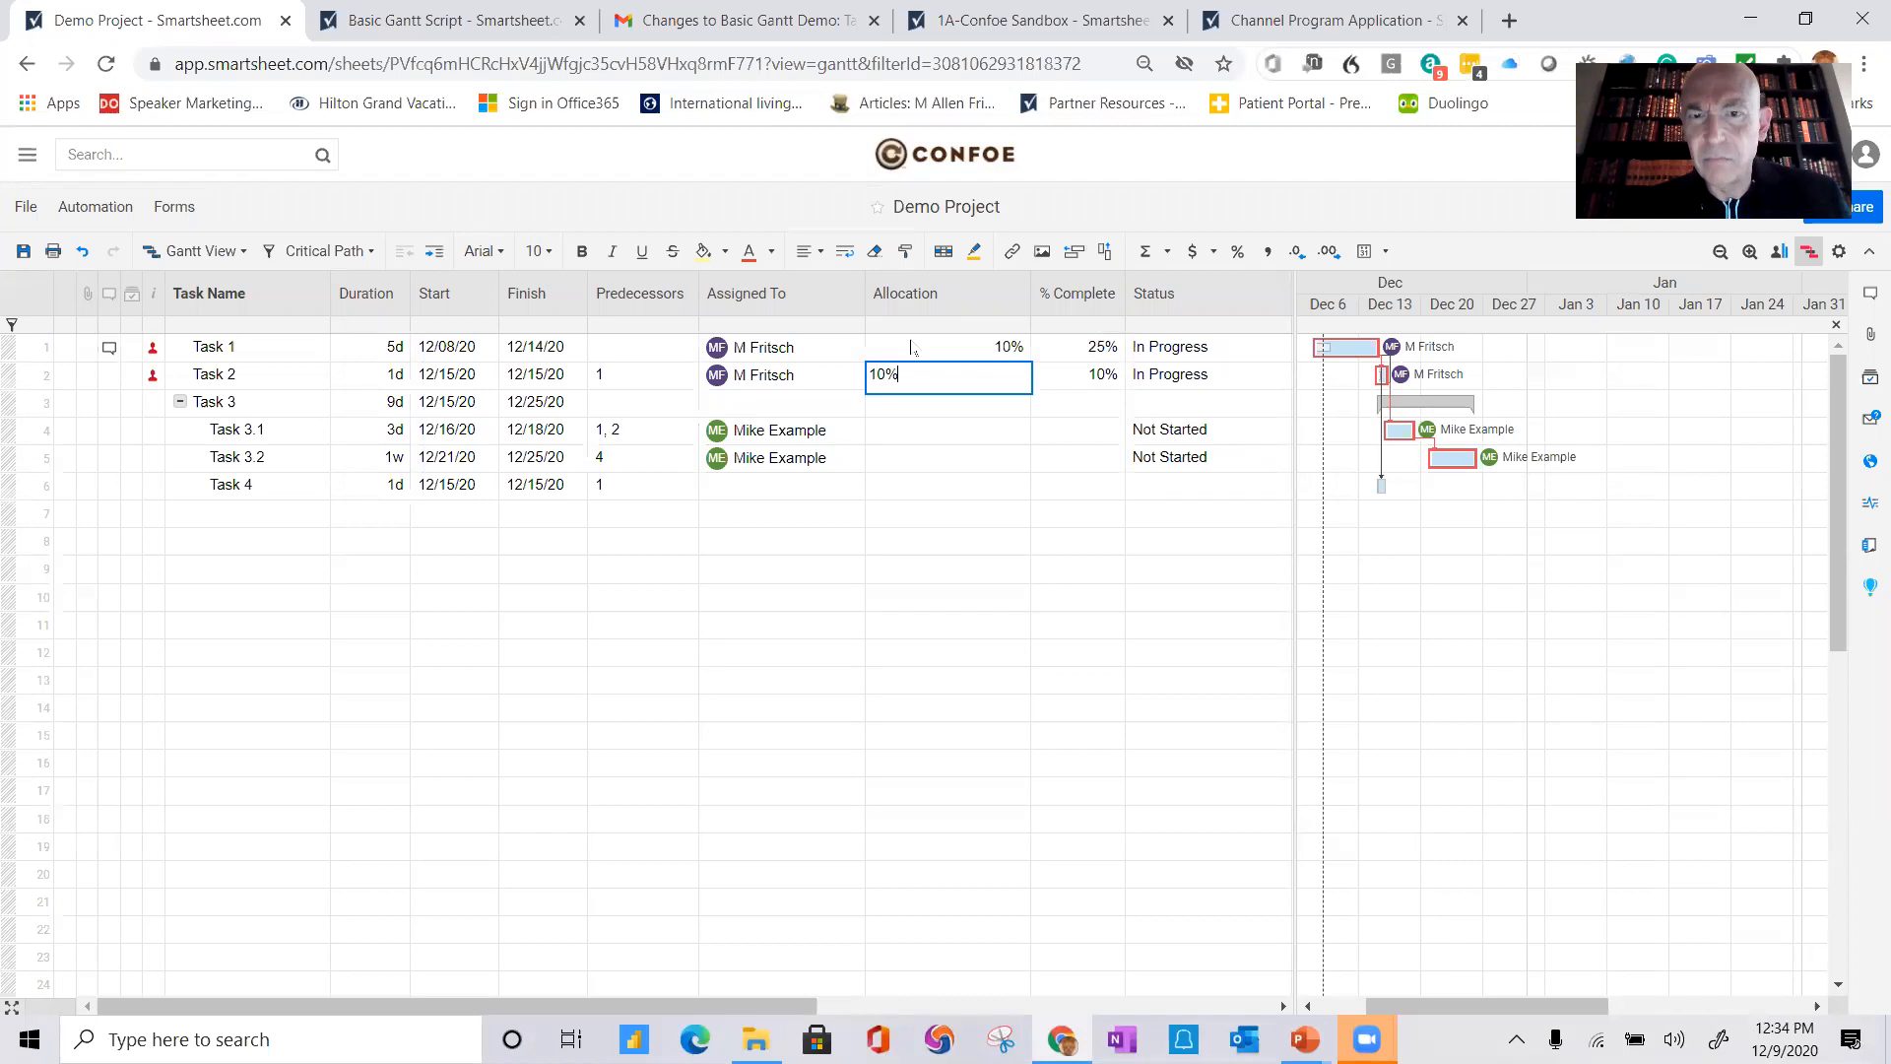
pyautogui.press('Return')
pyautogui.click(22, 252)
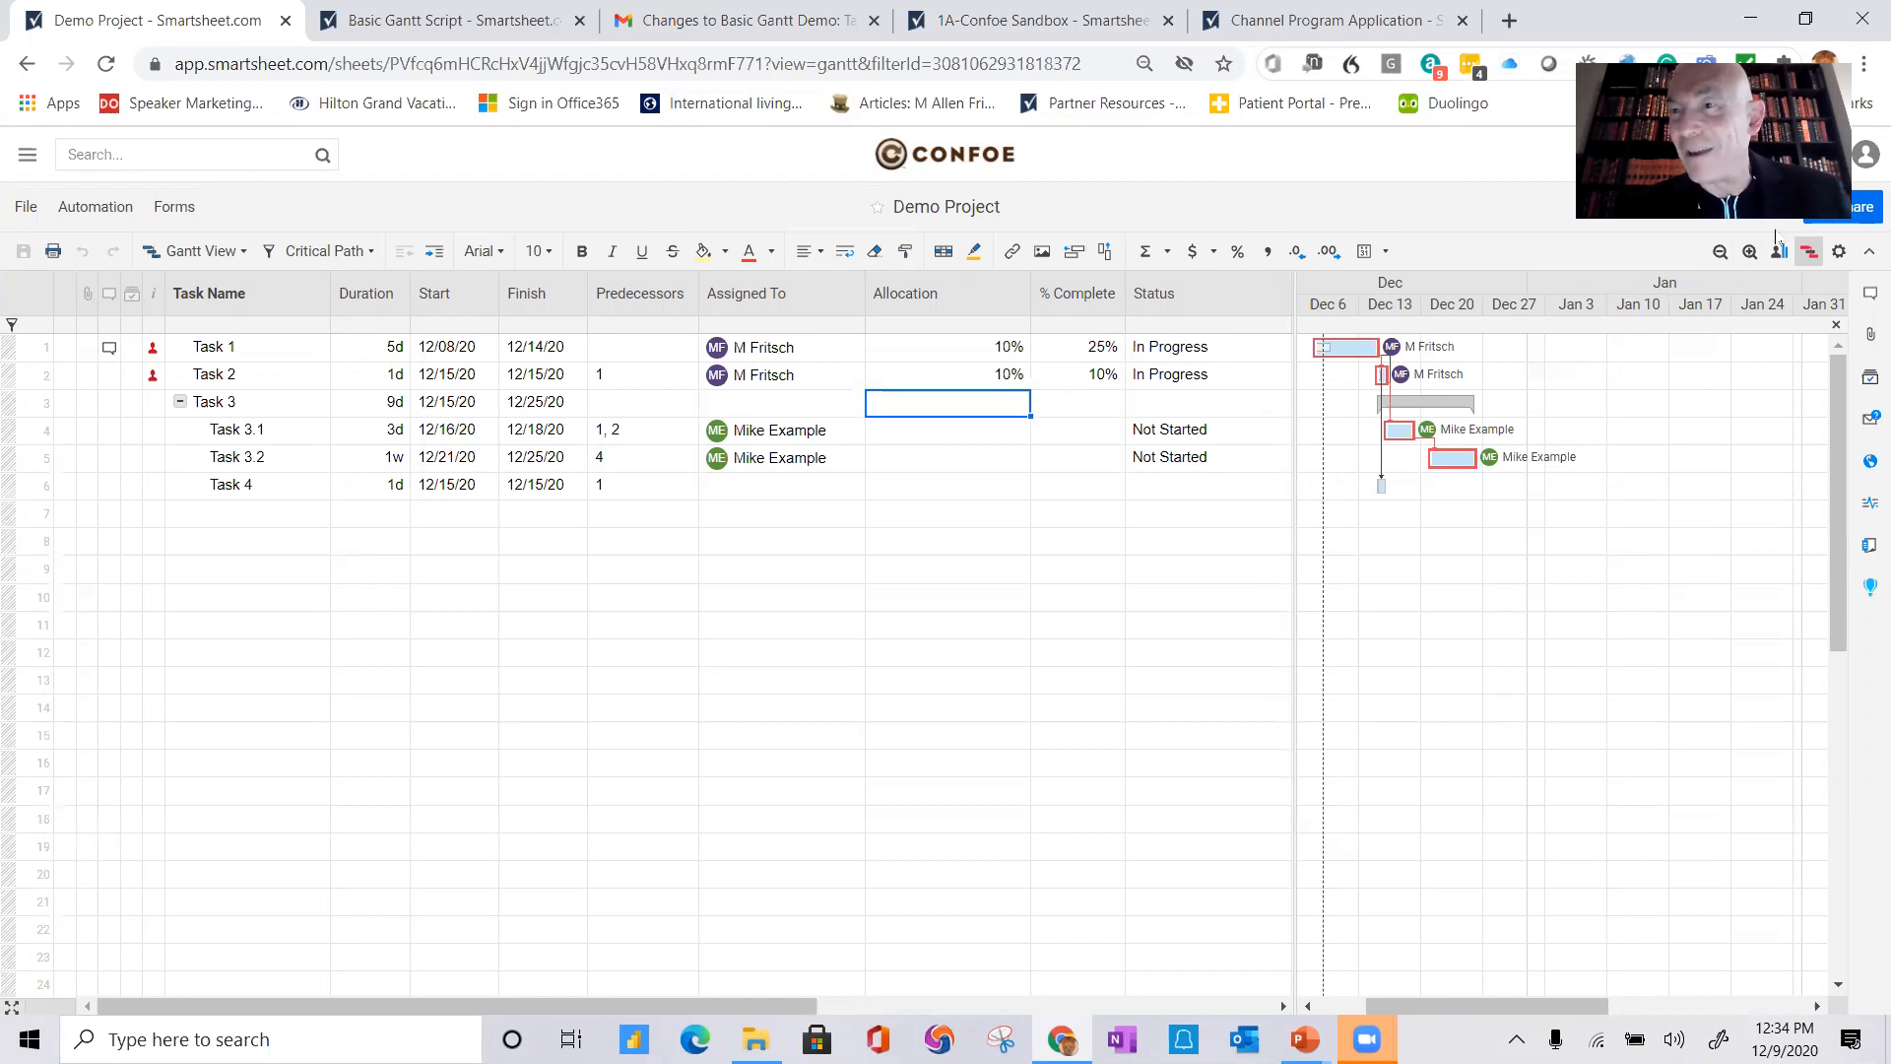
# Step: In the project's resource management settings, set the Allocation % column to Allocation and confirm
pyautogui.click(1838, 250)
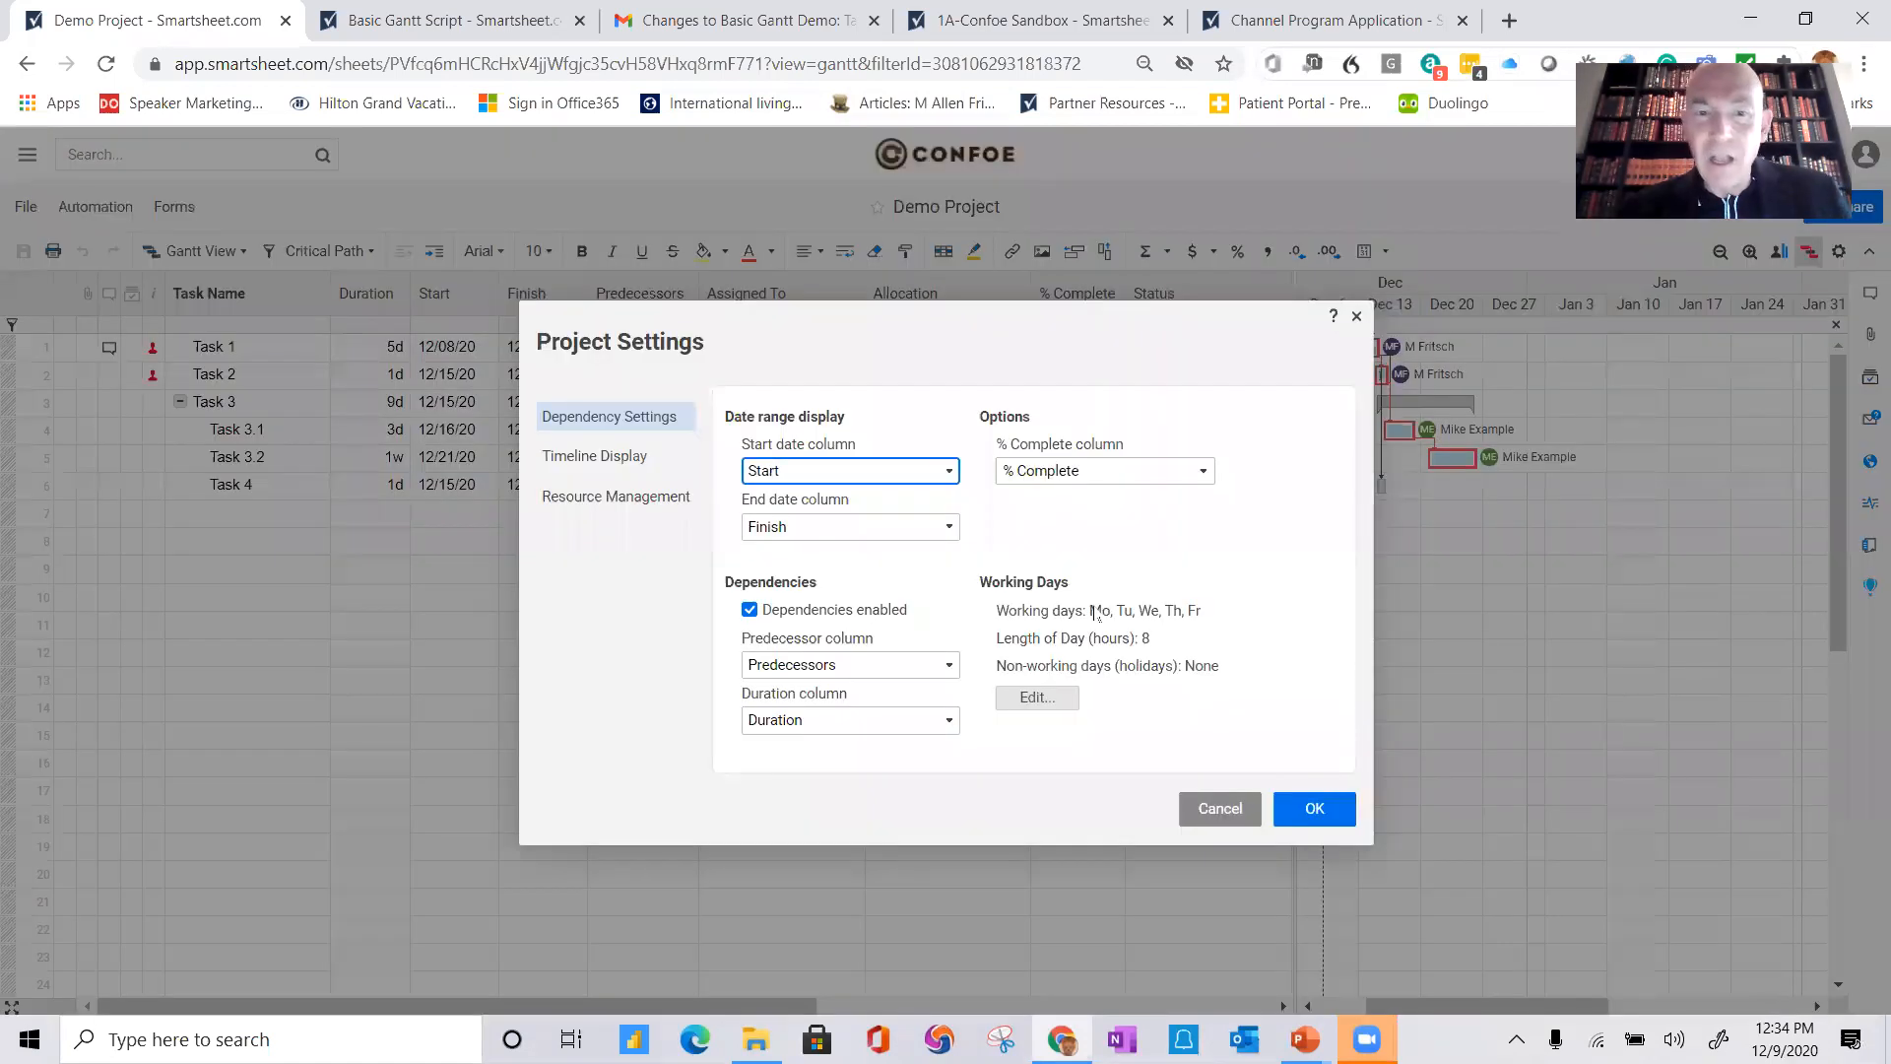
pyautogui.click(604, 500)
pyautogui.click(952, 666)
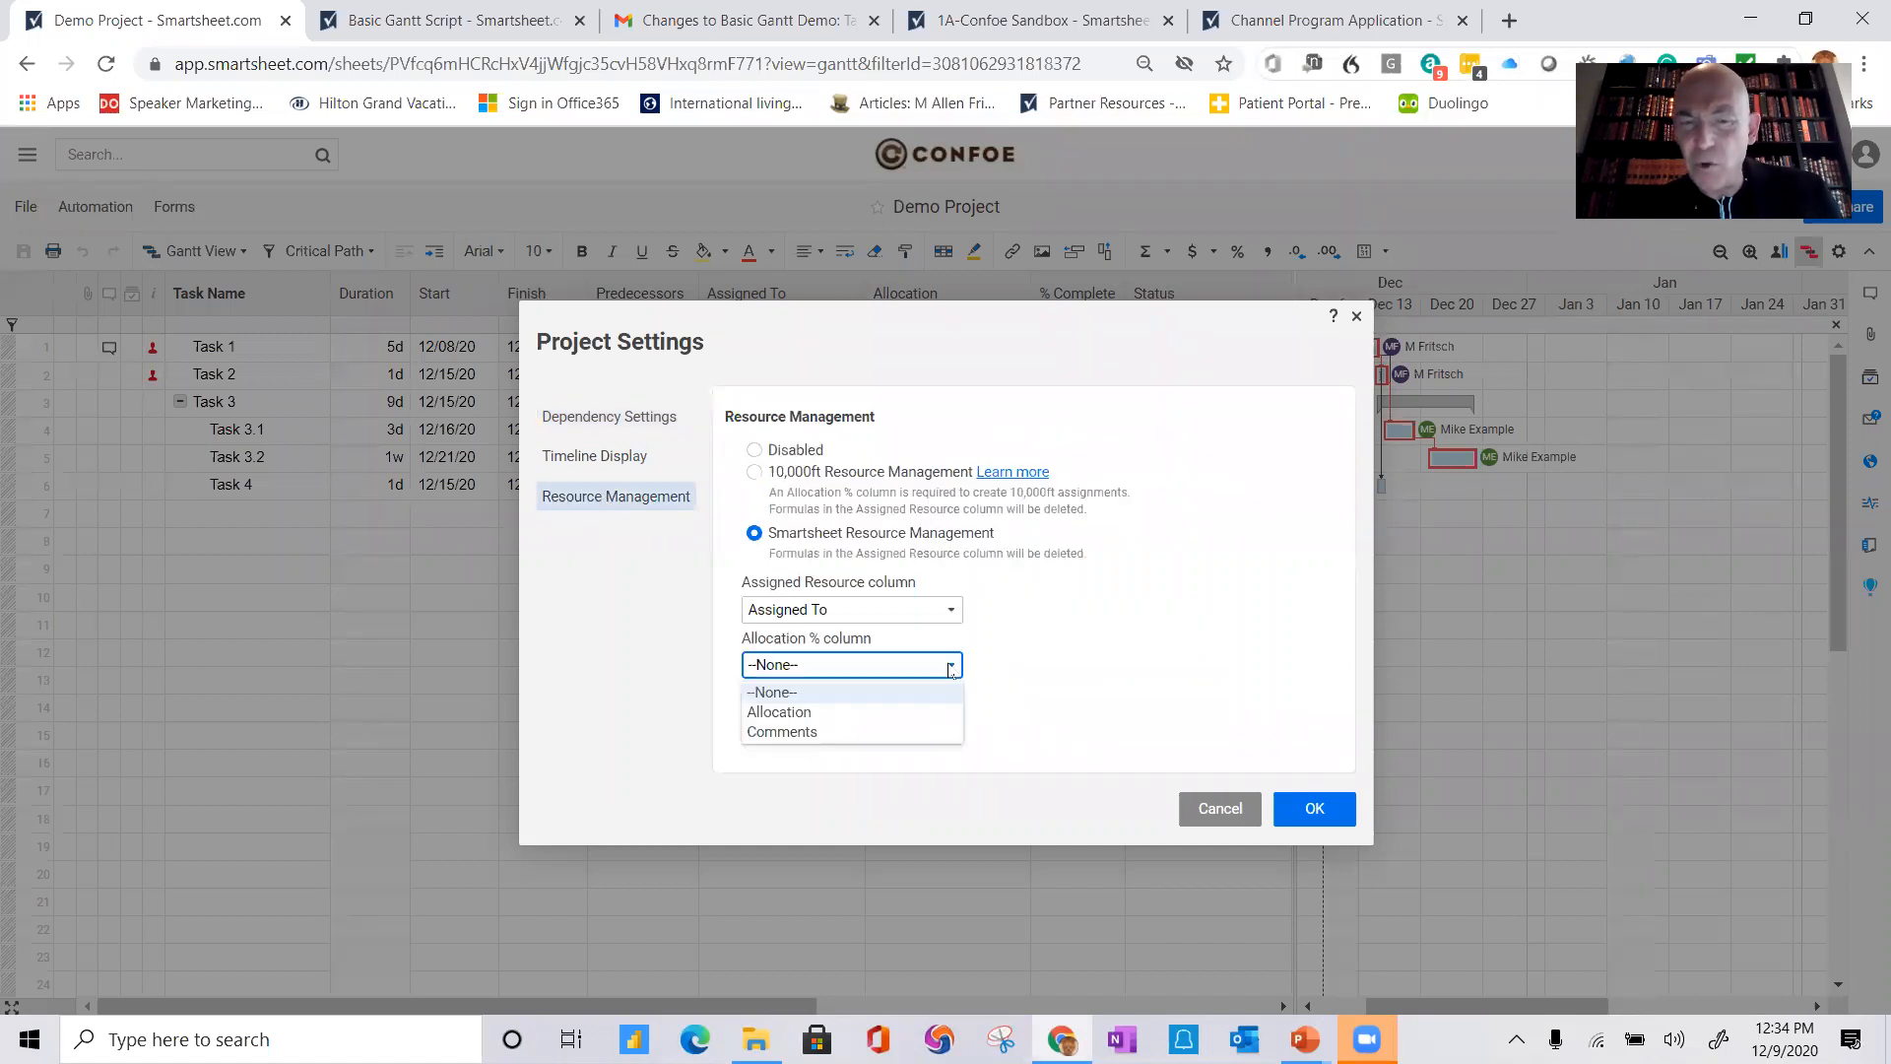
pyautogui.click(826, 714)
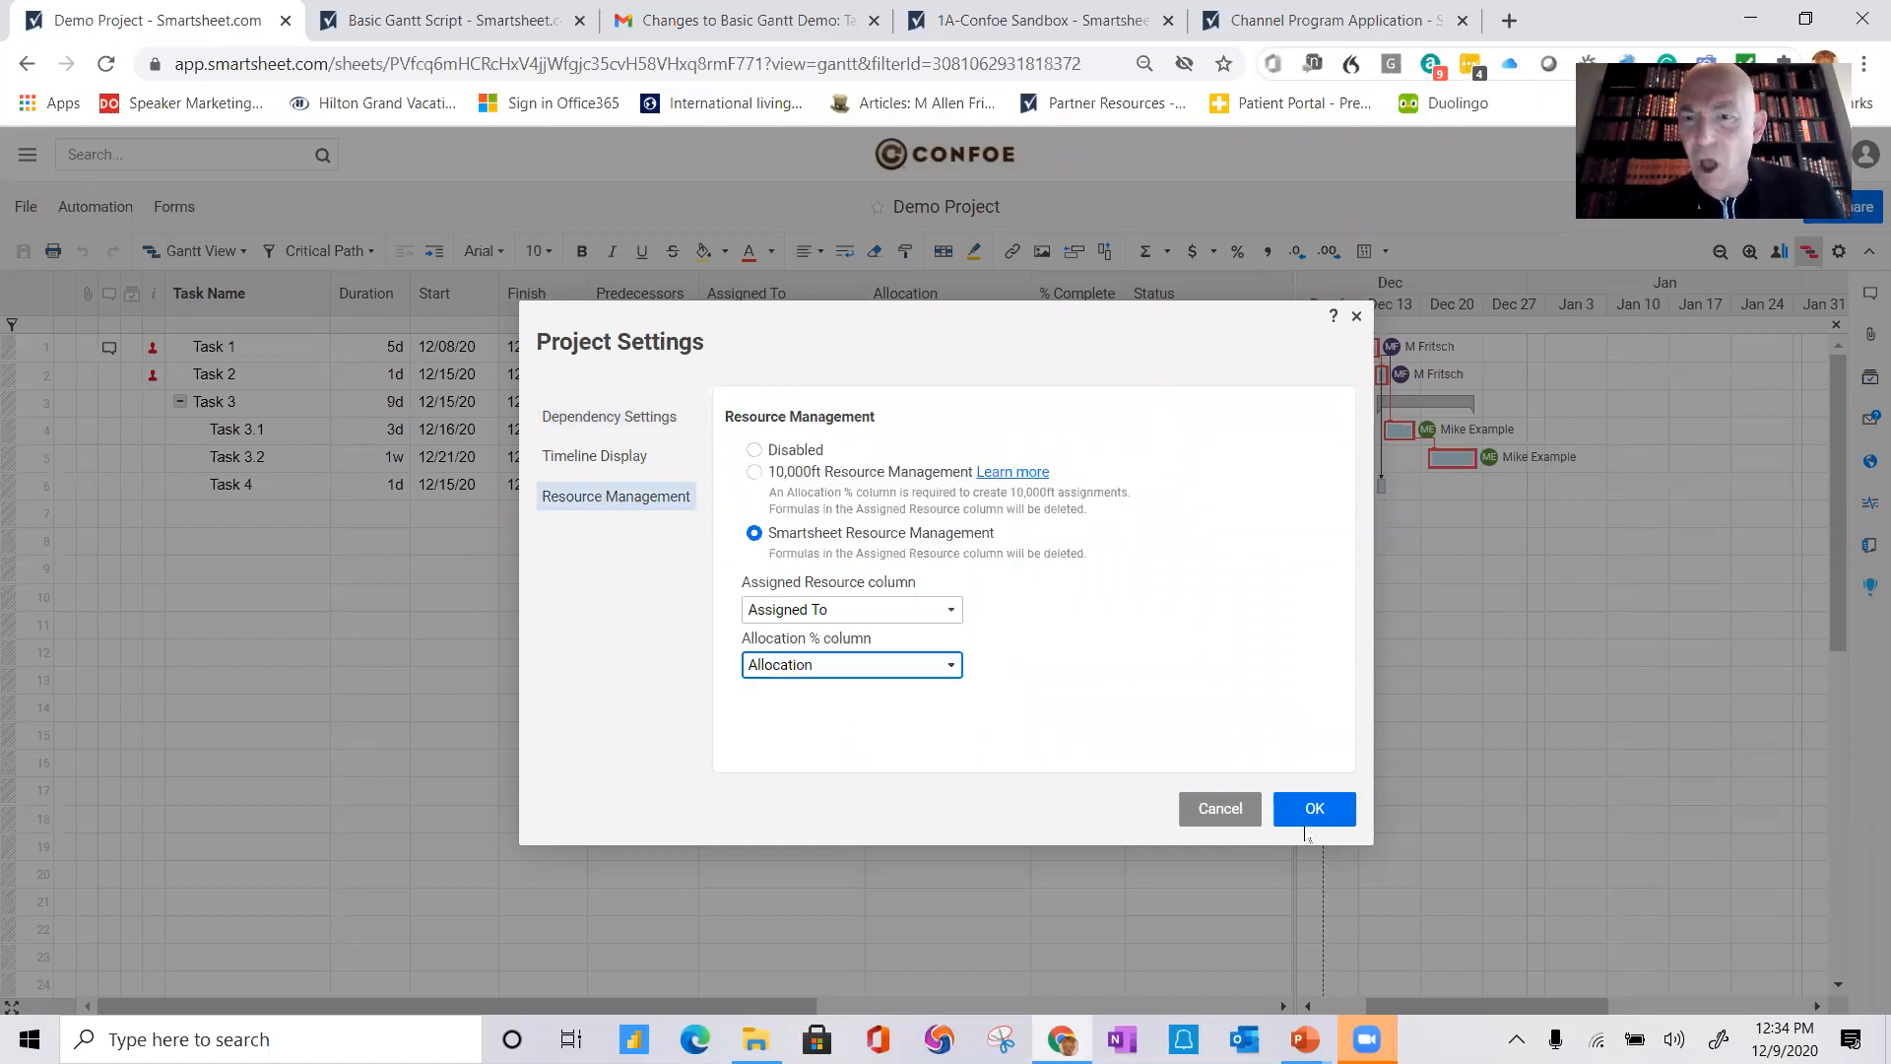
pyautogui.click(1316, 806)
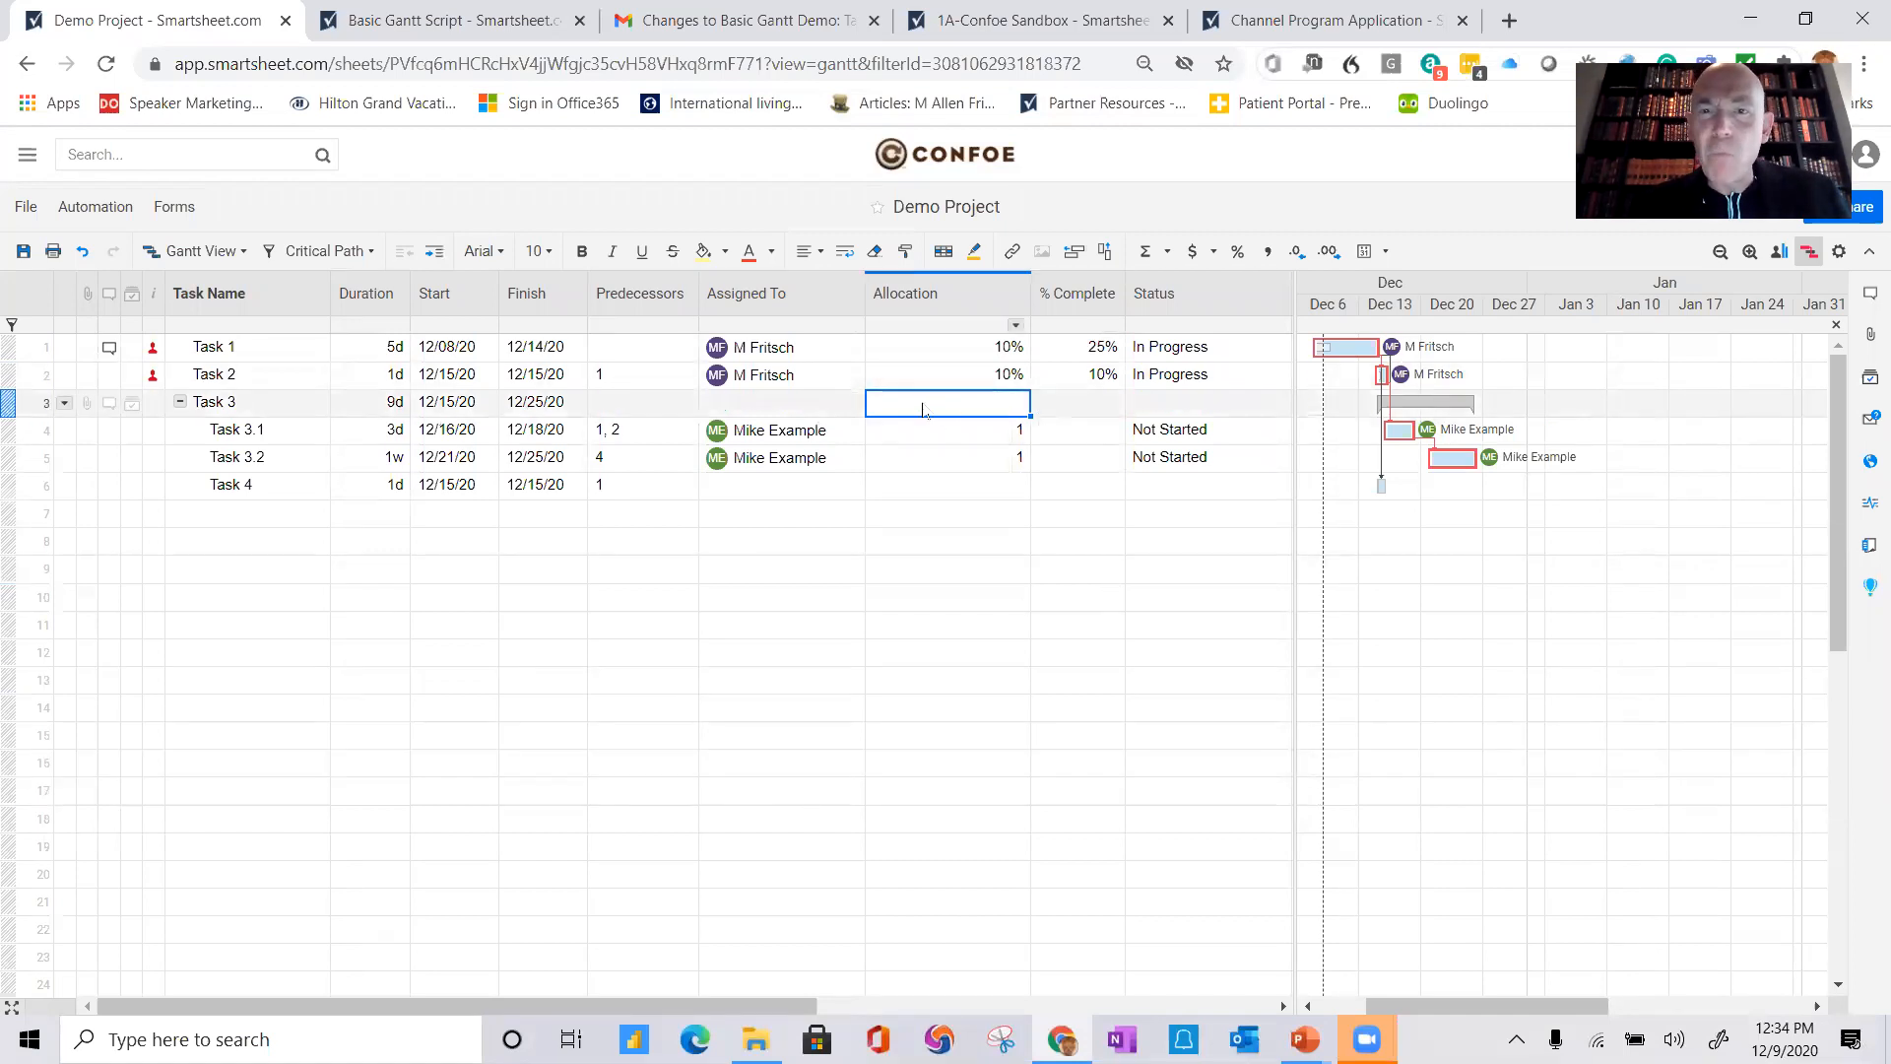
# Step: Open the Project Resource View again to review the updated allocations, then close it
pyautogui.moveTo(154, 361)
pyautogui.click(255, 418)
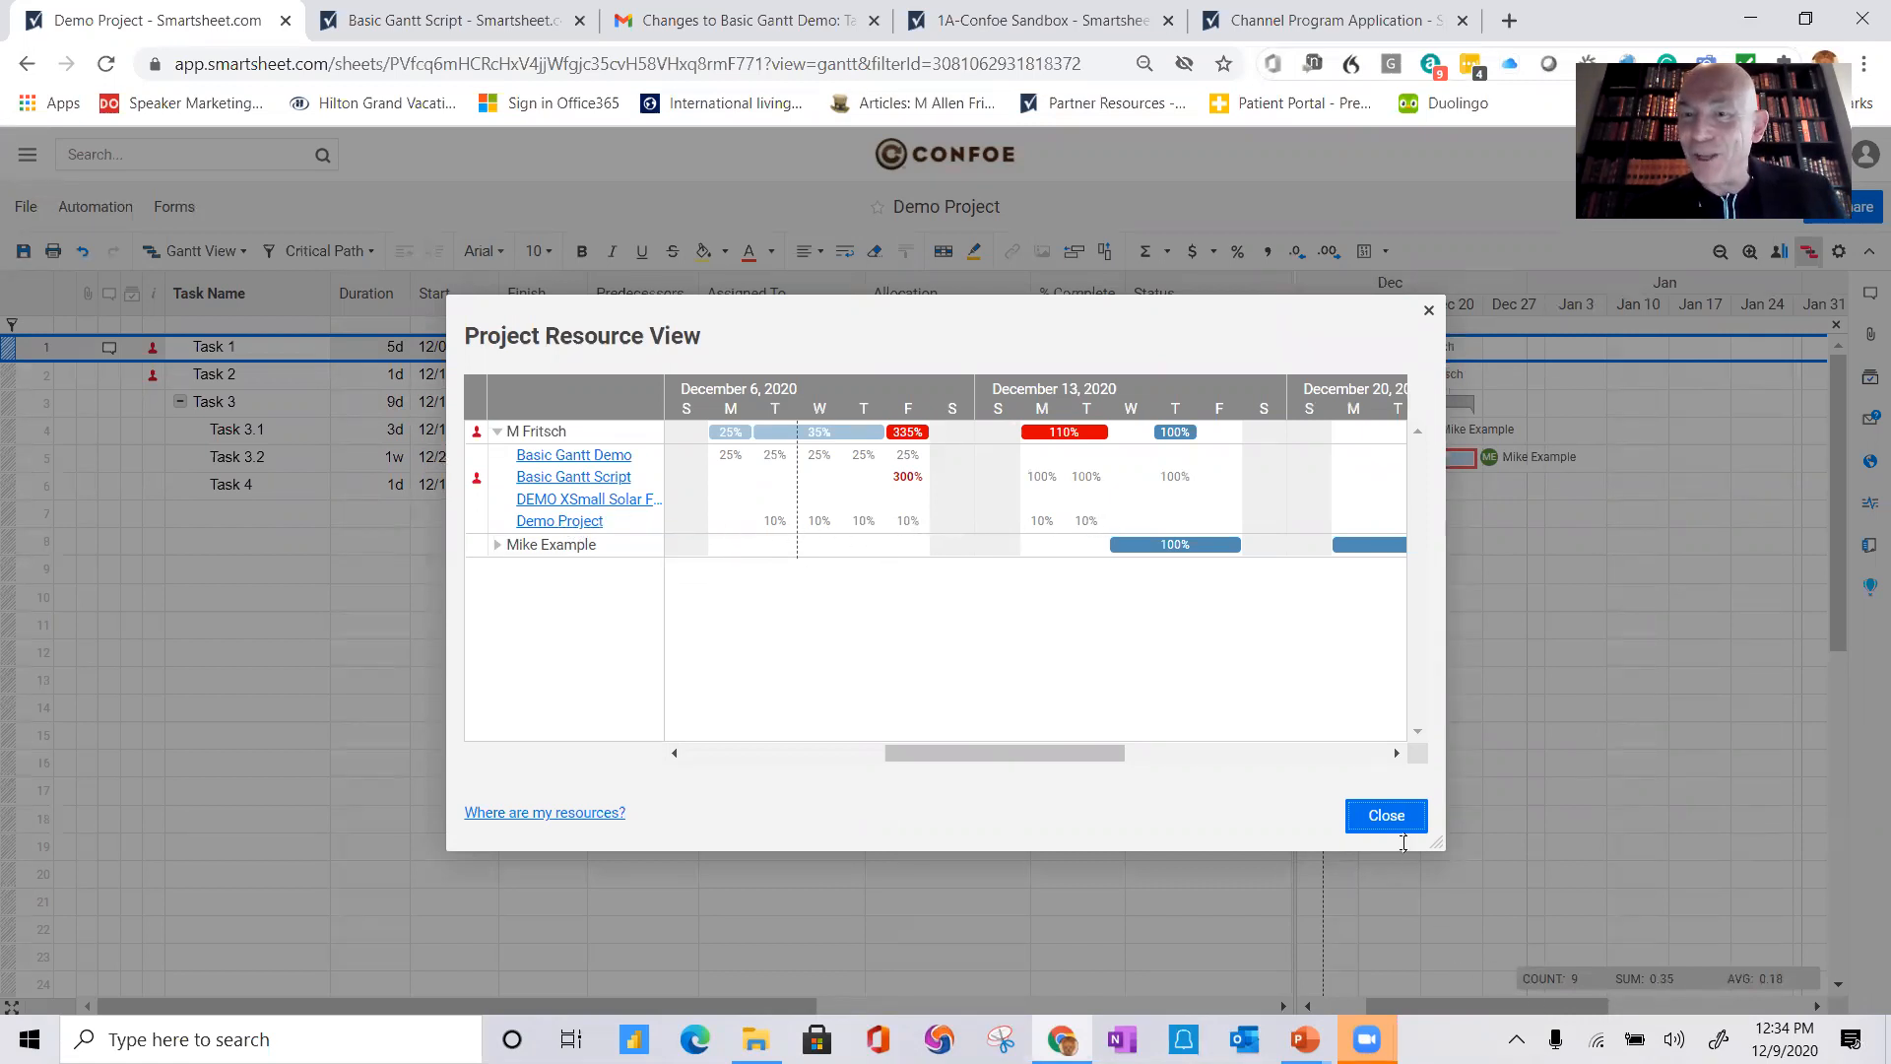
pyautogui.click(1388, 818)
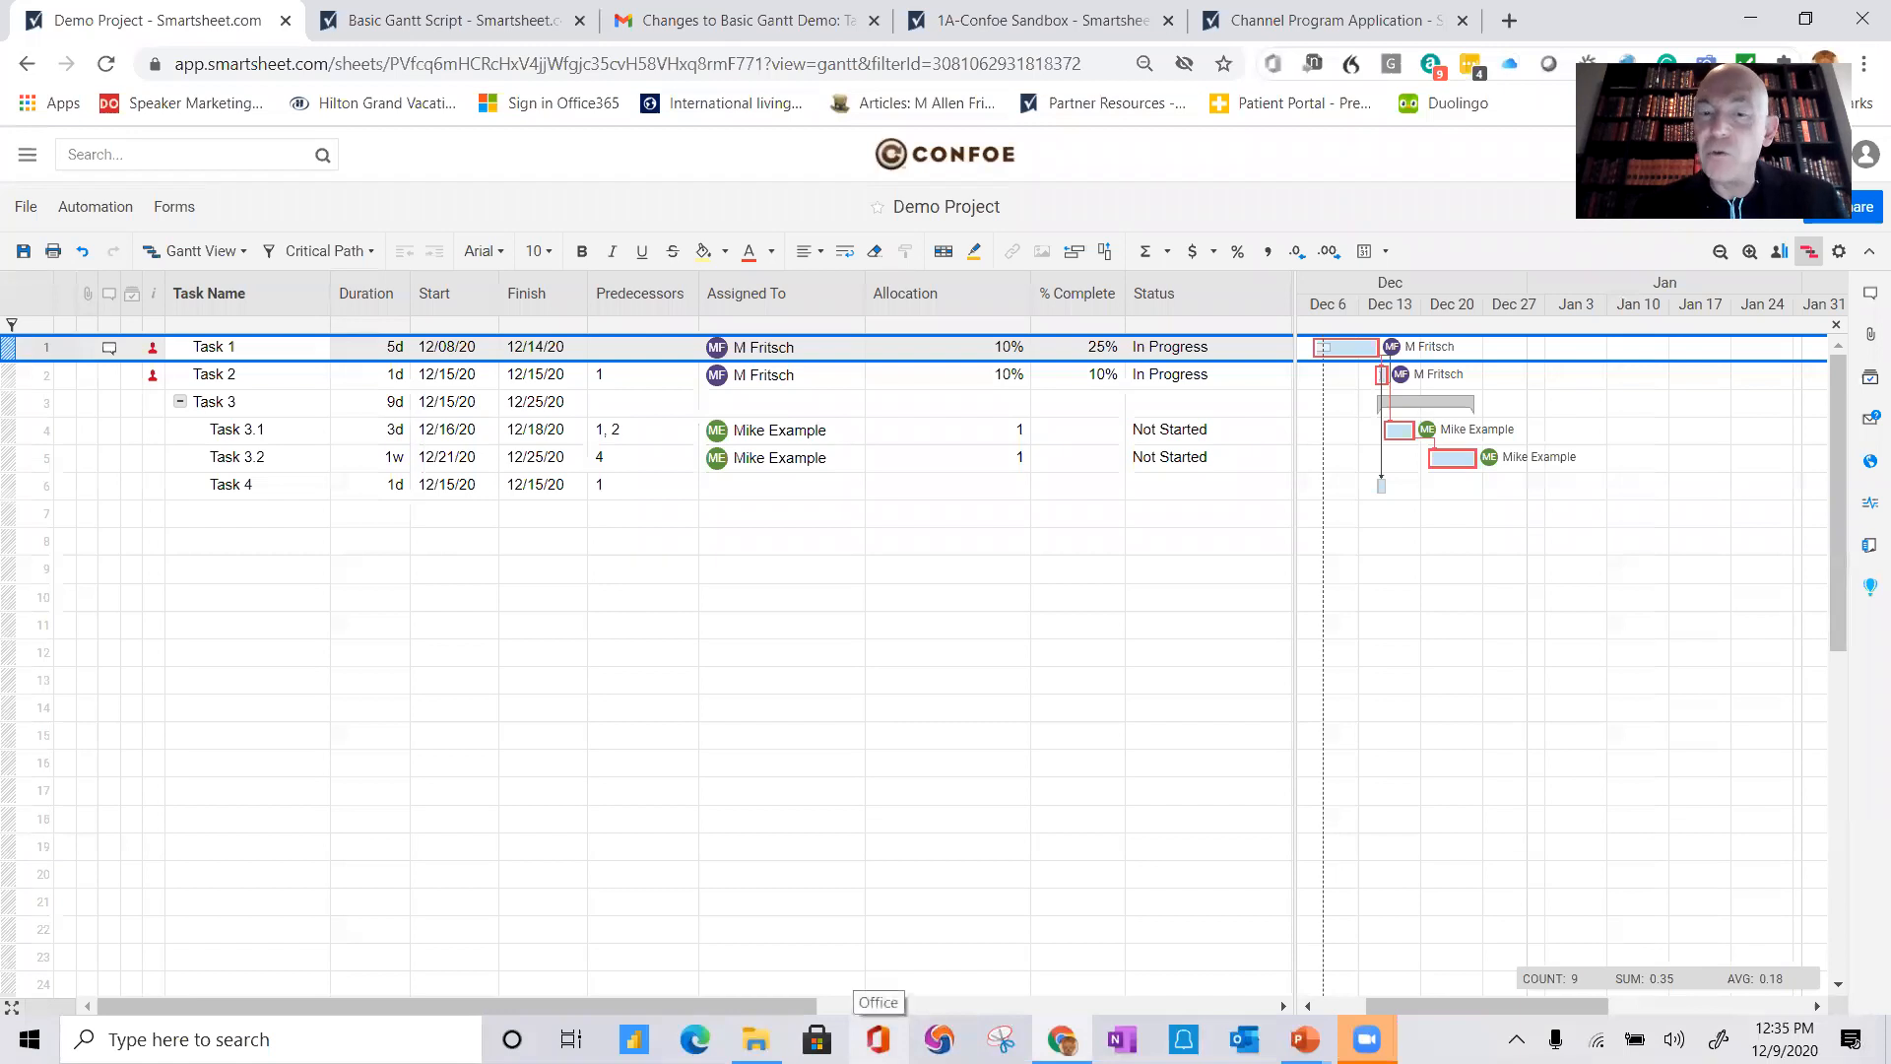
# Step: Switch to the PowerPoint slide show and advance to the next slide
pyautogui.moveTo(1305, 1039)
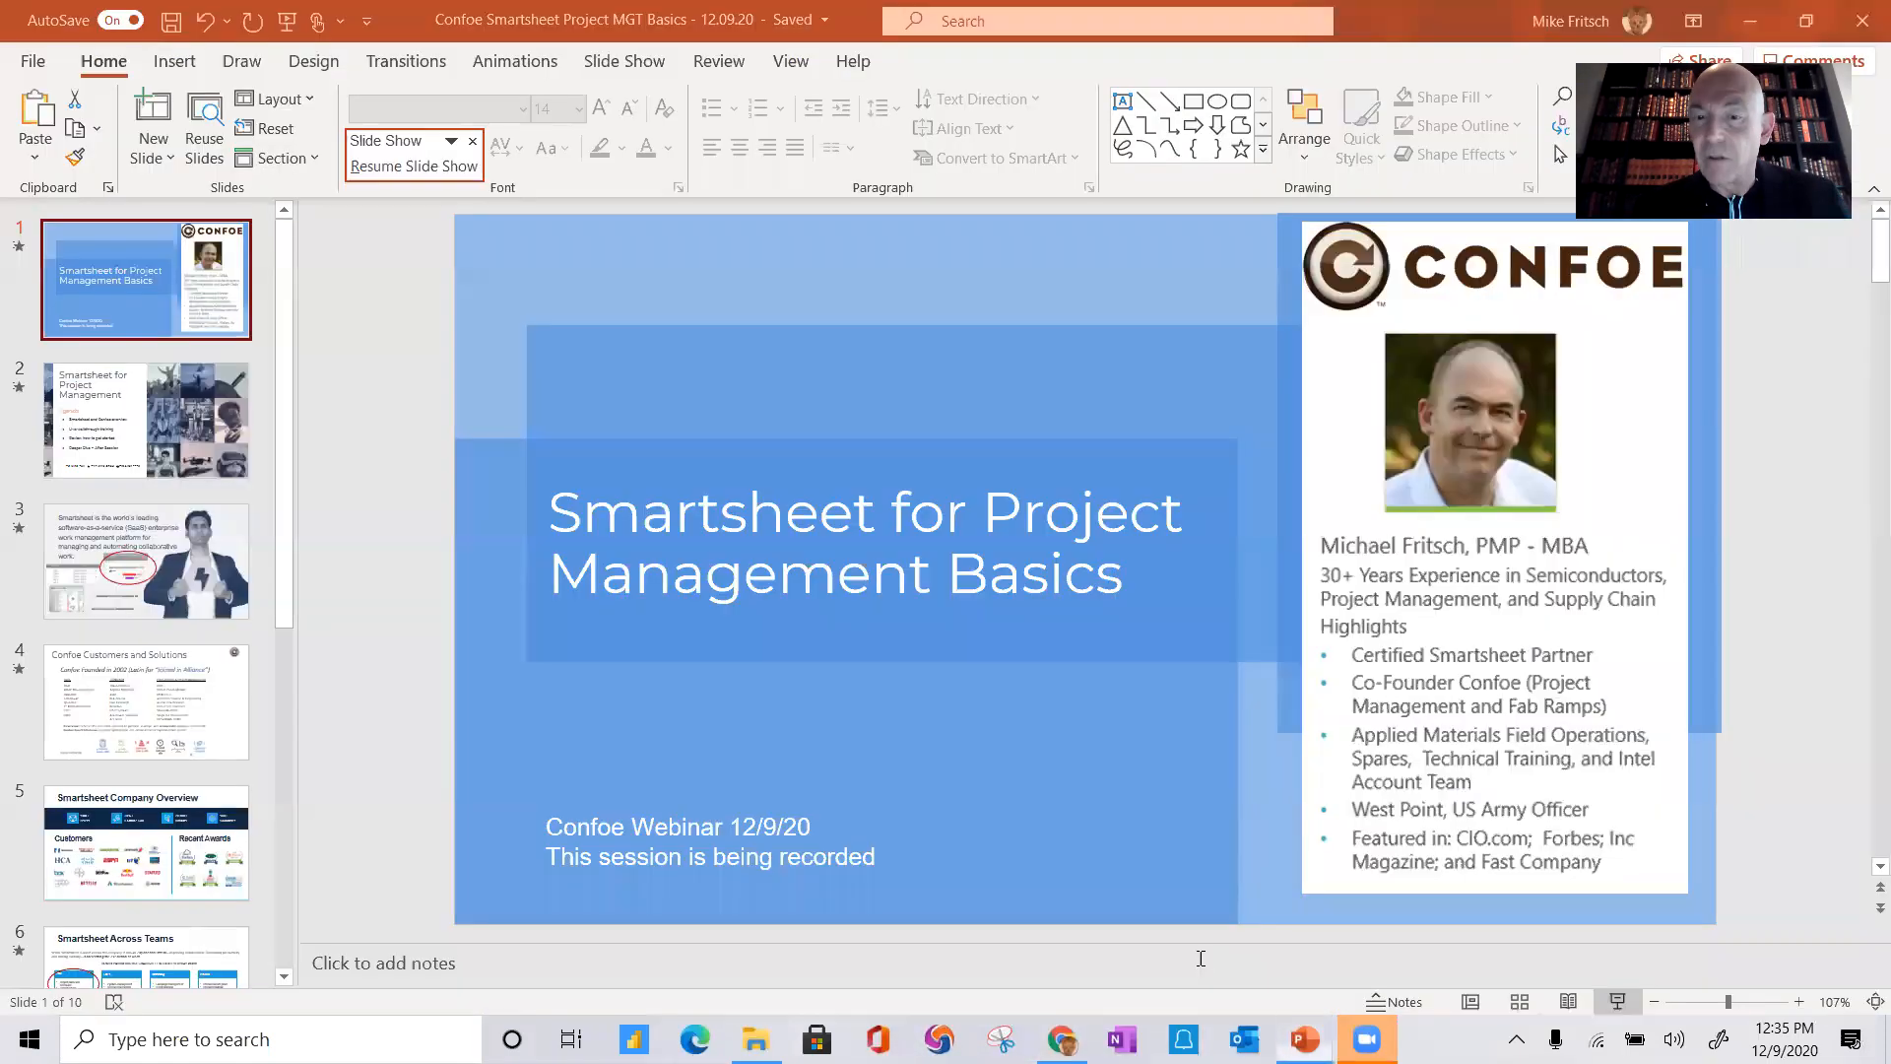
pyautogui.click(1202, 957)
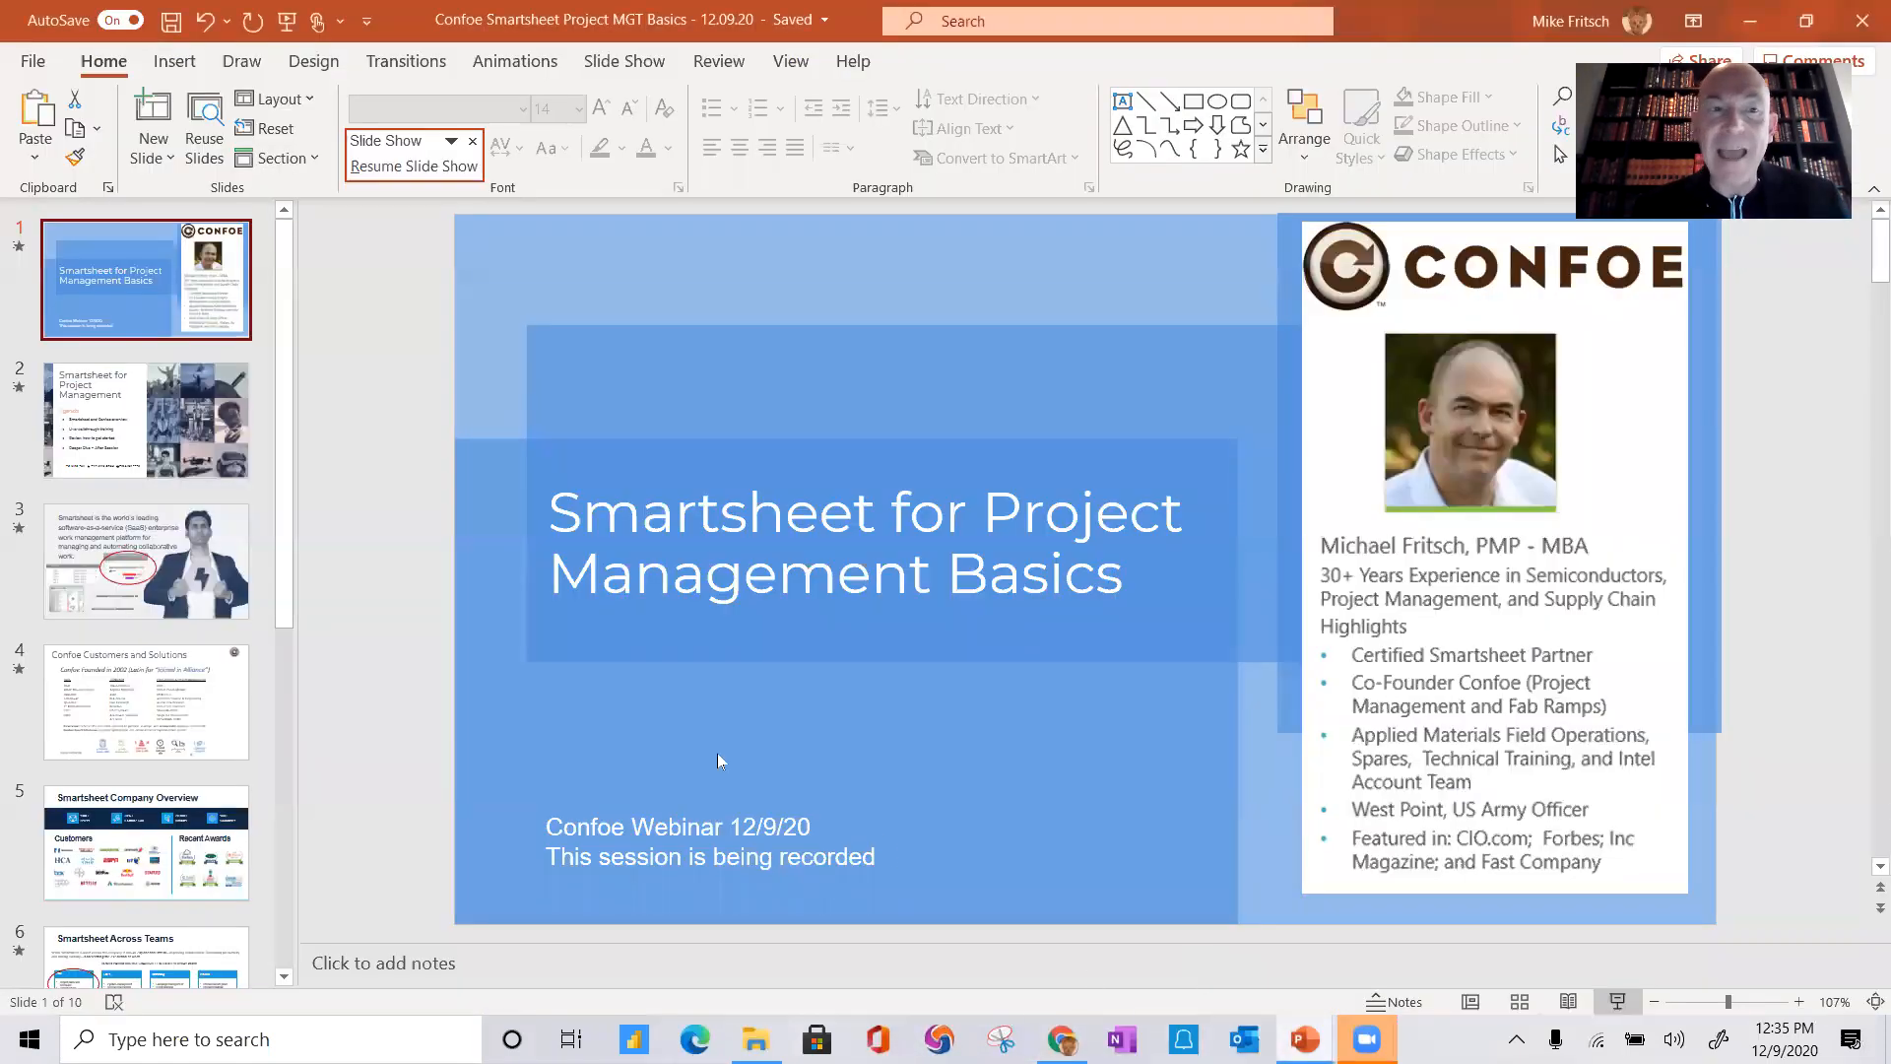
pyautogui.moveTo(1305, 1039)
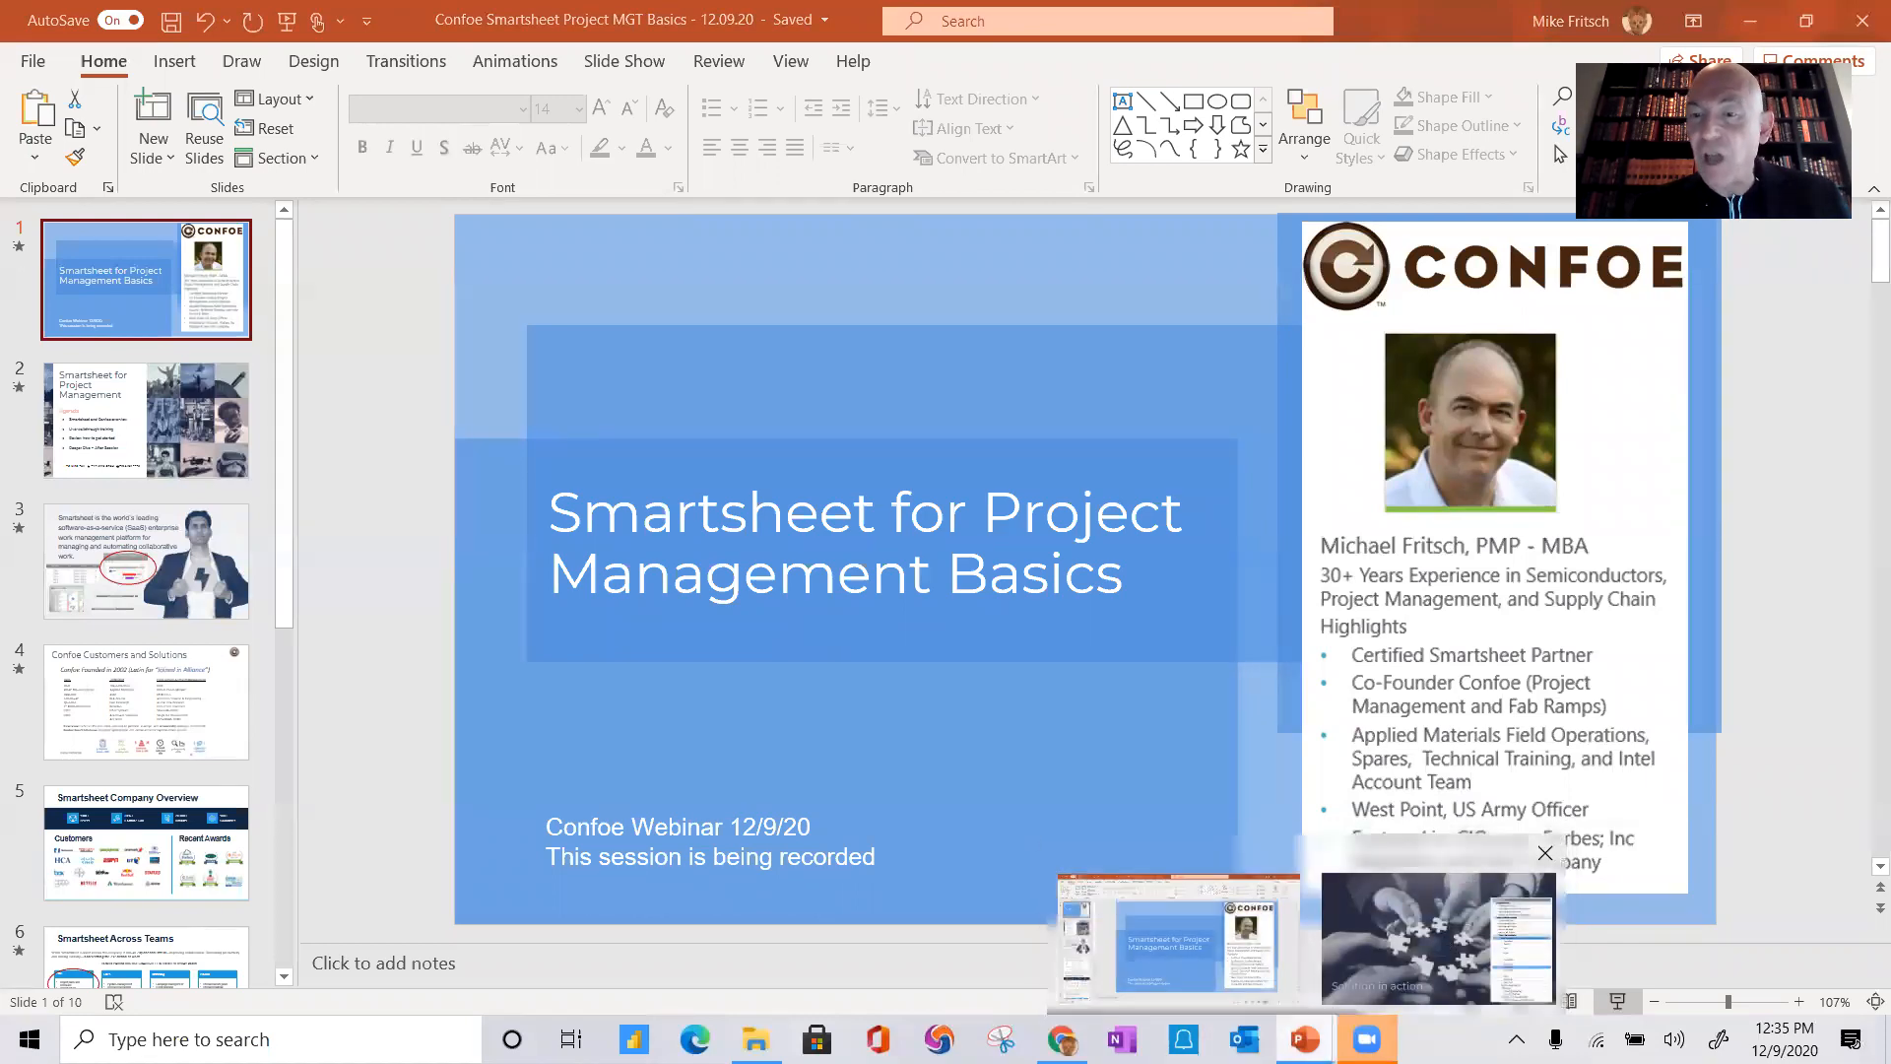
pyautogui.click(1439, 936)
pyautogui.press('Right')
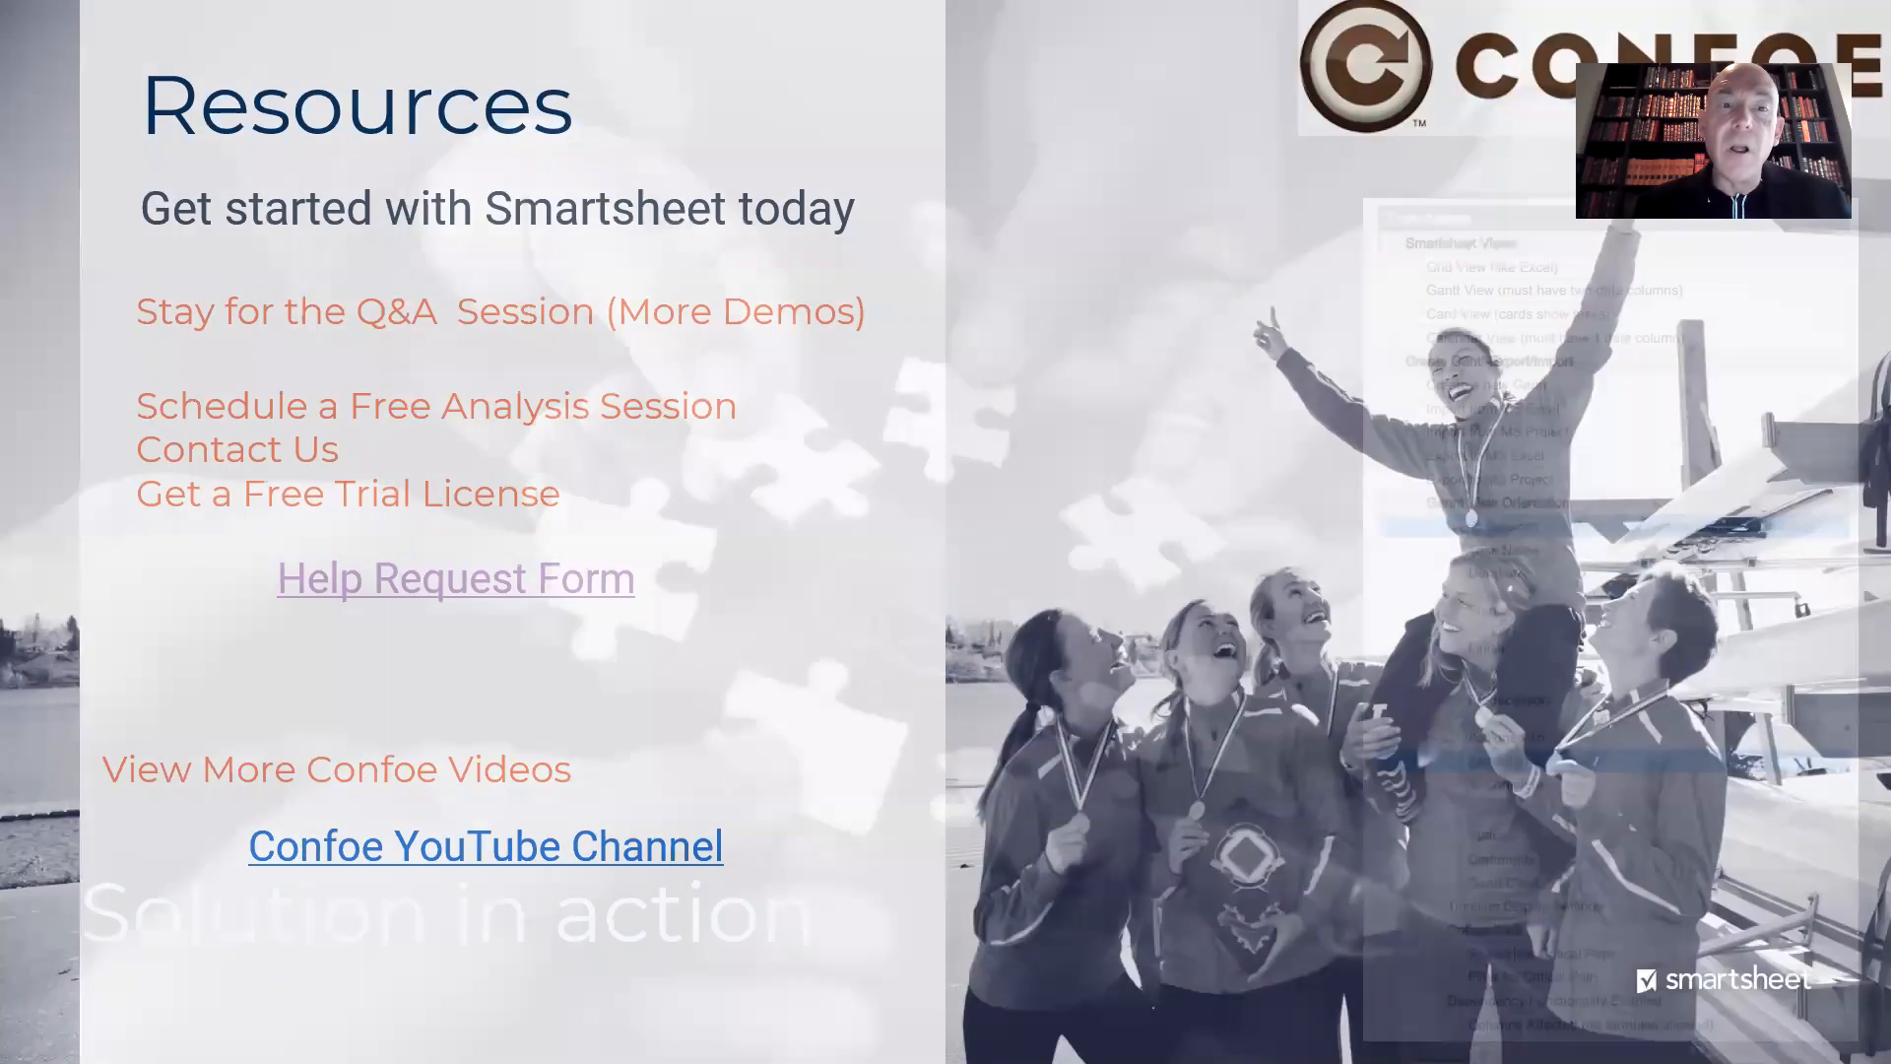